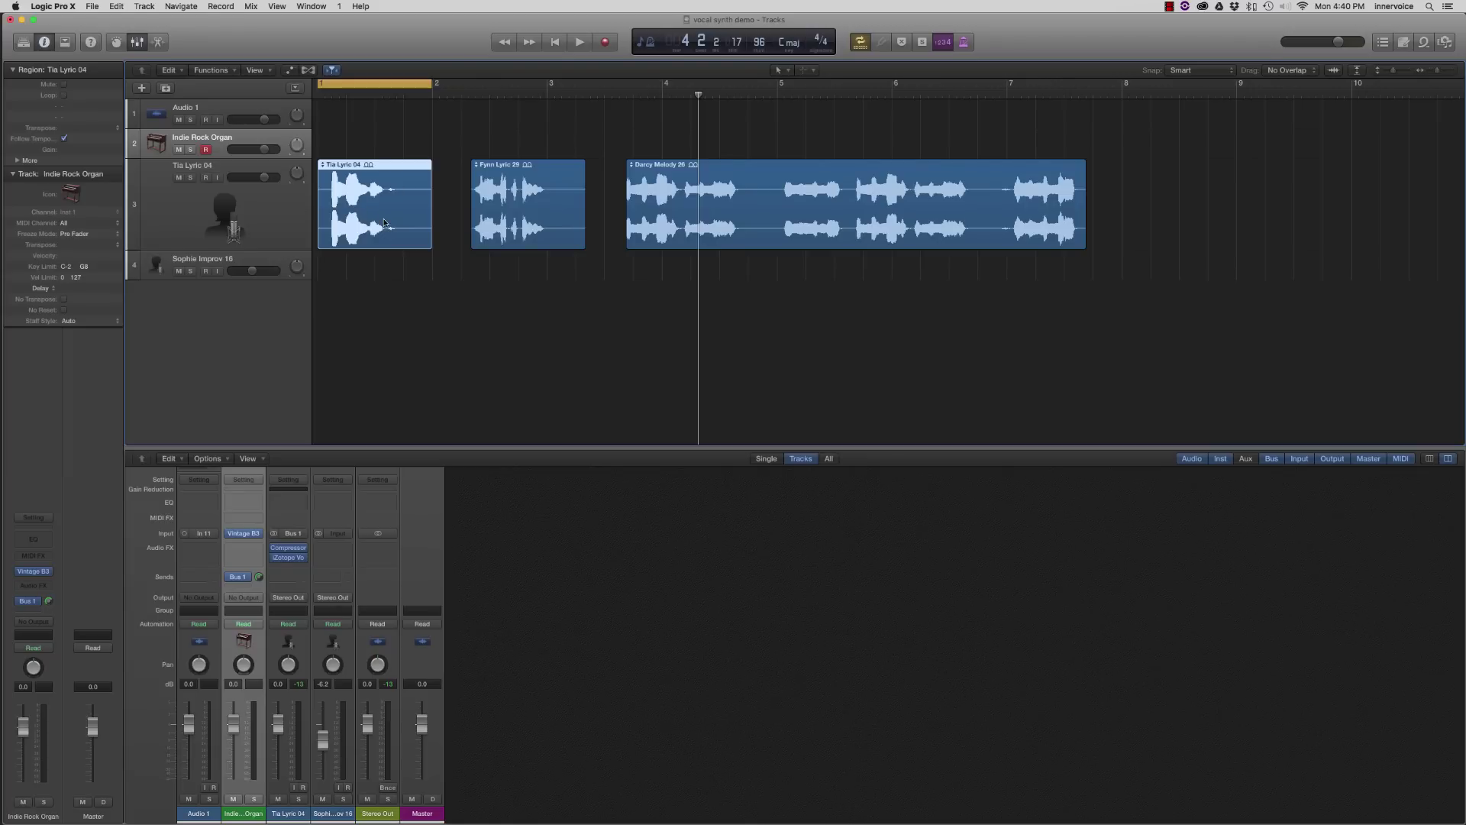
- Audition the Tia Lyric 04, Fynn Lyric 29 and Darcy Melody 26 vocal regions in turn and stop playback
{"action": "key", "text": "space"}
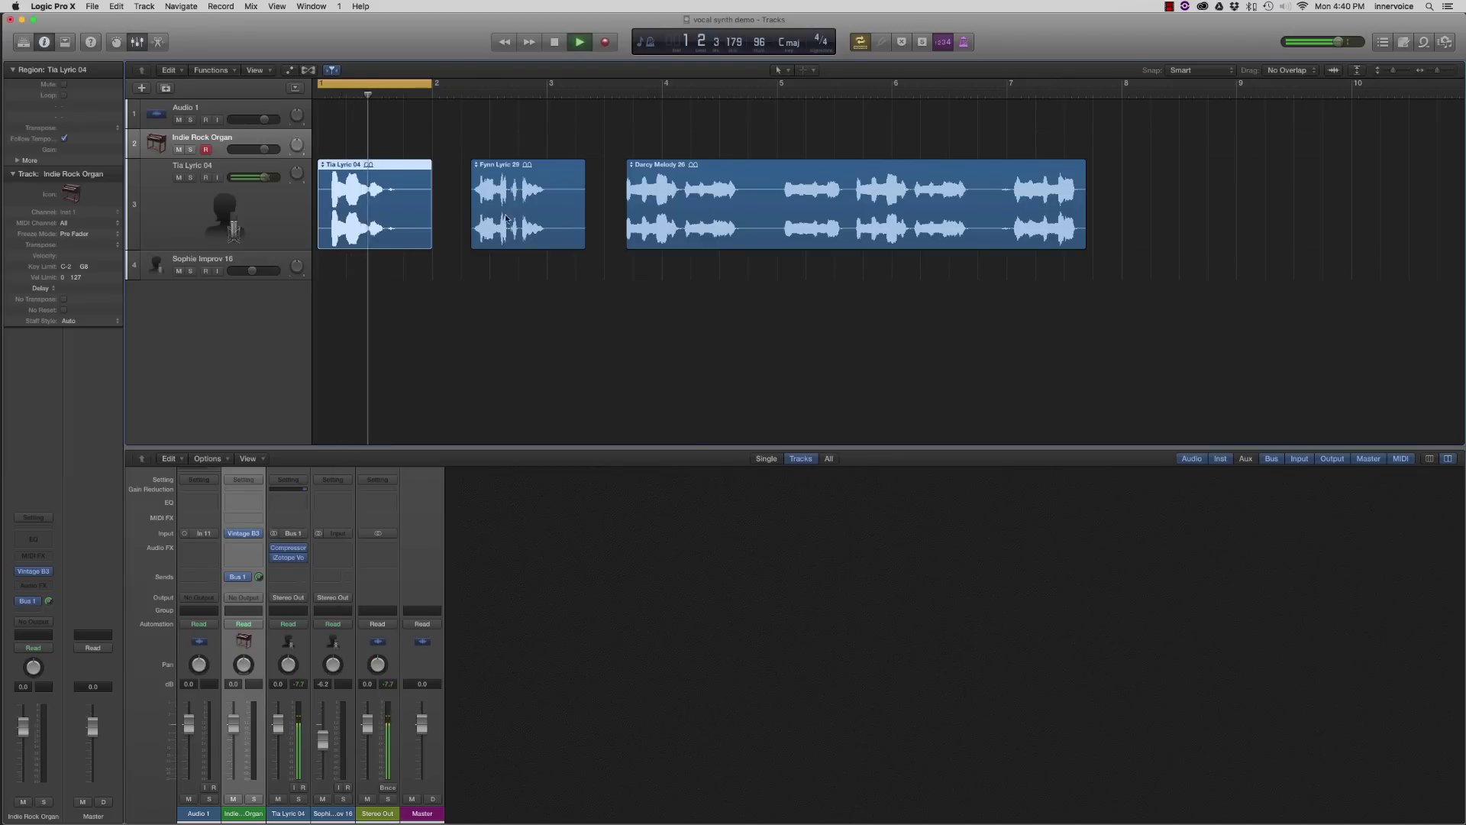
{"action": "left_click", "coordinate": [517, 220]}
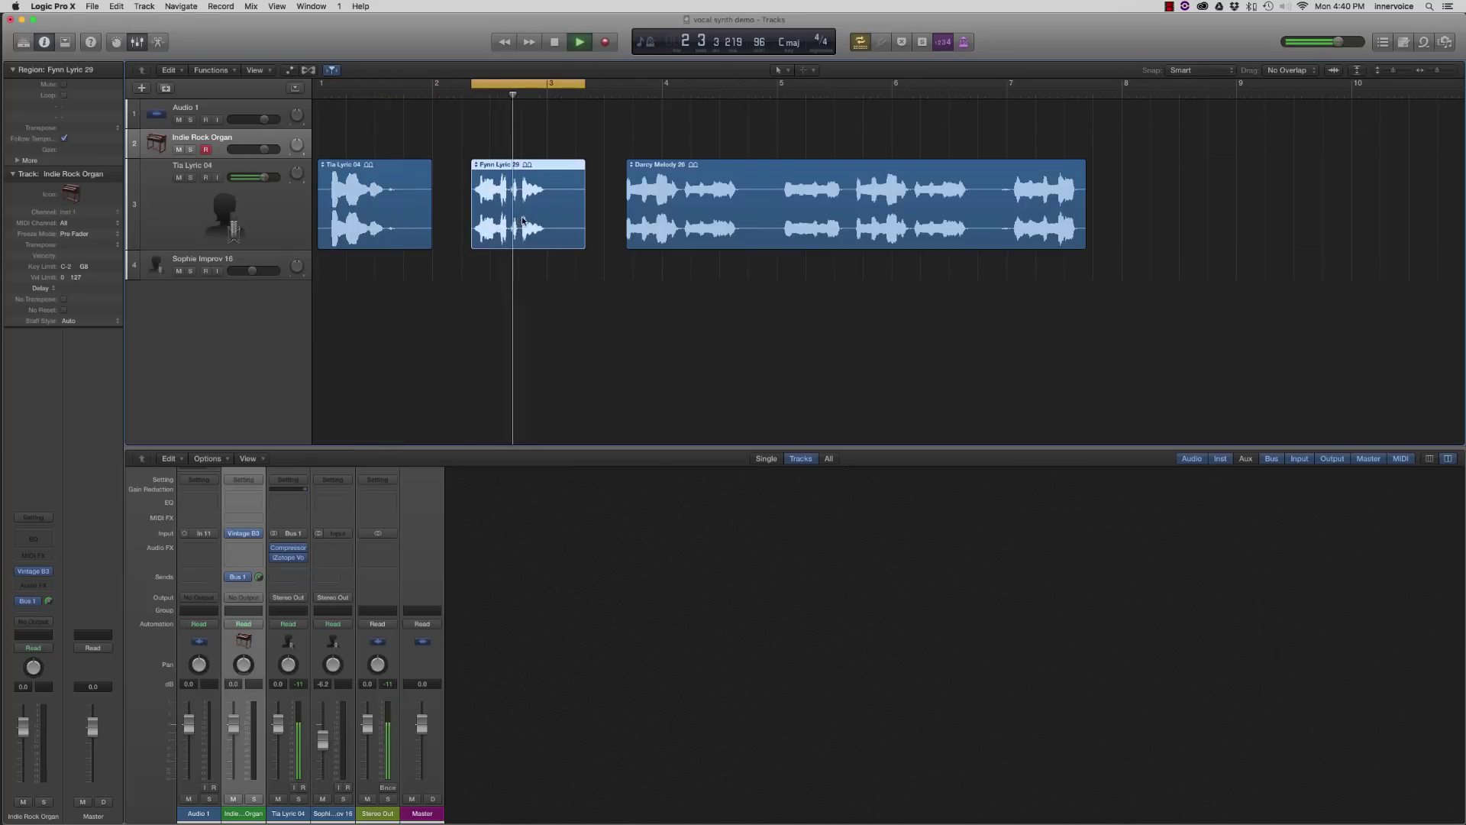
{"action": "left_click", "coordinate": [678, 220]}
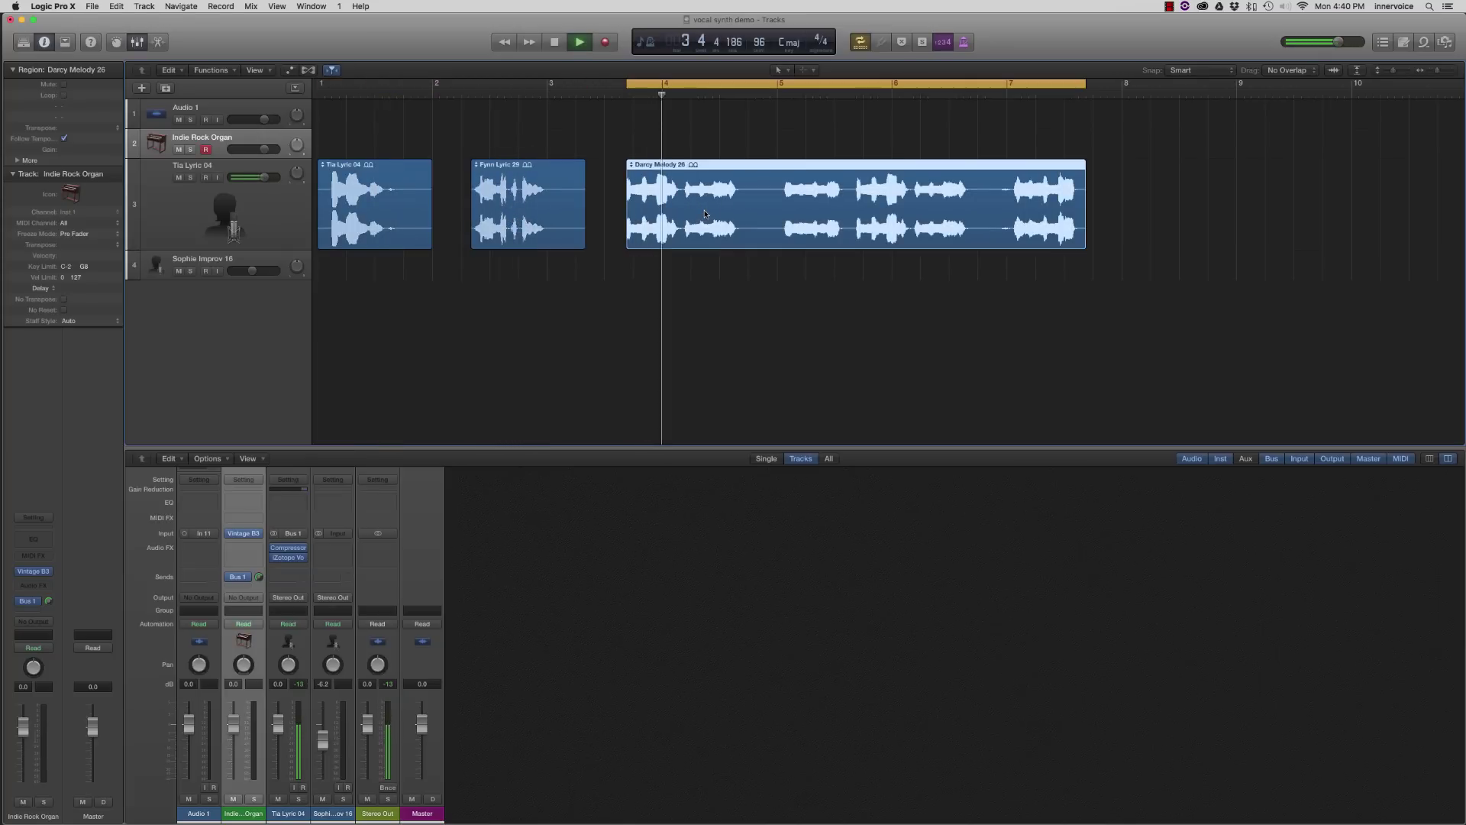
{"action": "key", "text": "space"}
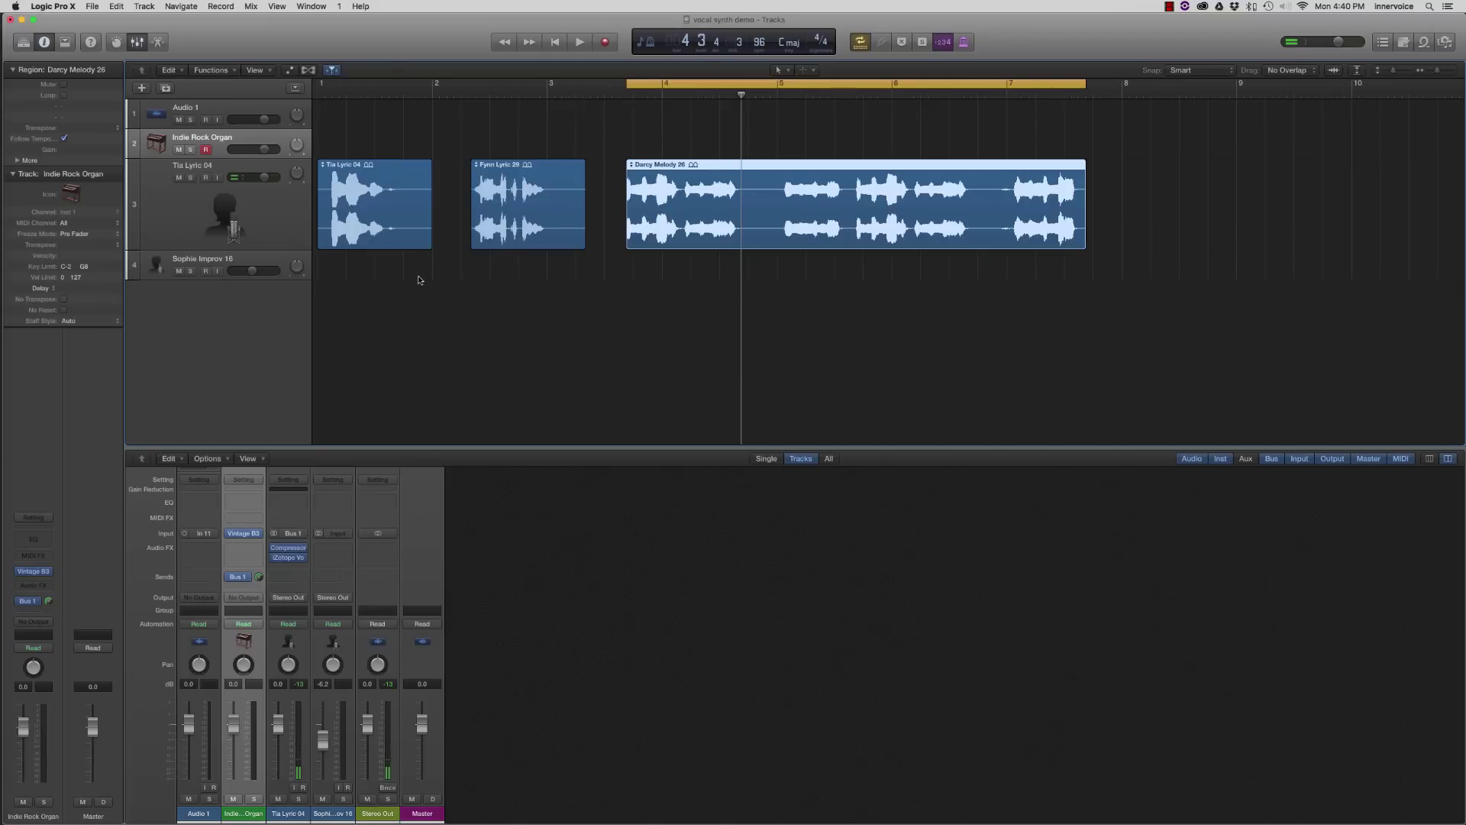
- Open the iZotope VocalSynth plug-in on the Tia Lyric 04 track and toggle its pitch correction off and back on
{"action": "left_click", "coordinate": [295, 558]}
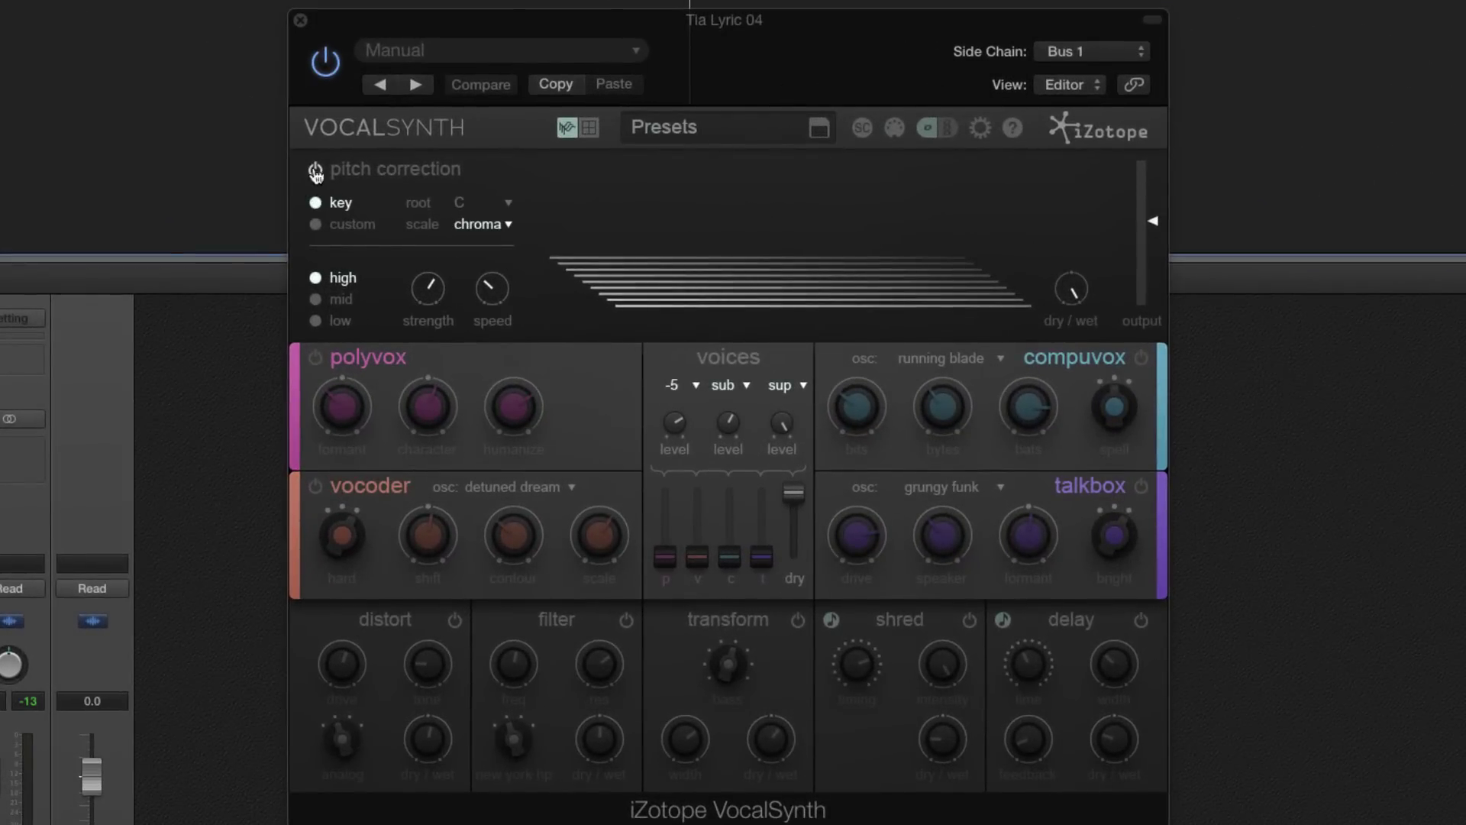
{"action": "left_click", "coordinate": [313, 170]}
{"action": "left_click", "coordinate": [313, 171]}
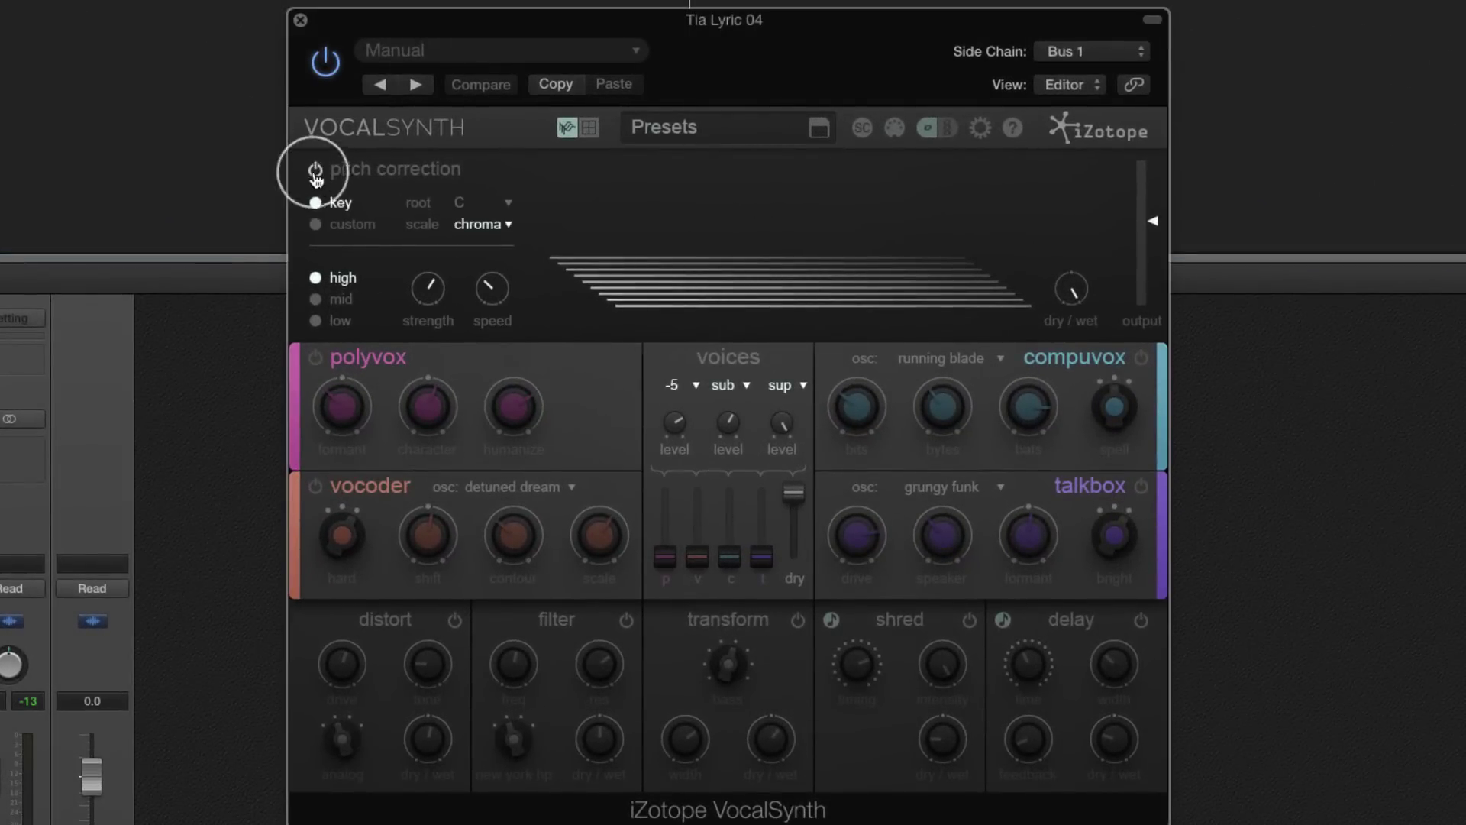
{"action": "left_click", "coordinate": [317, 175]}
{"action": "left_click", "coordinate": [1072, 288]}
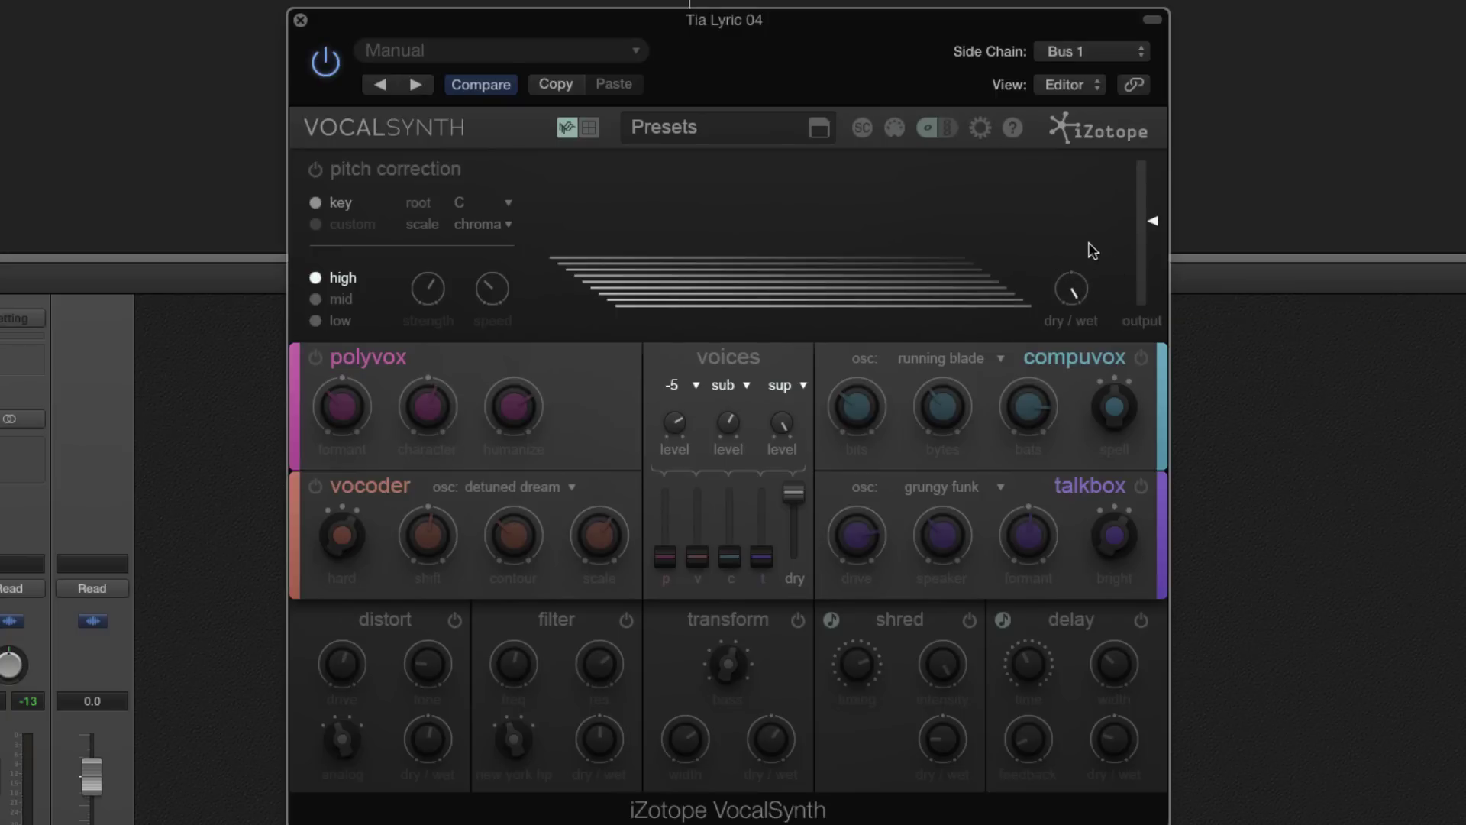
{"action": "left_click", "coordinate": [316, 171]}
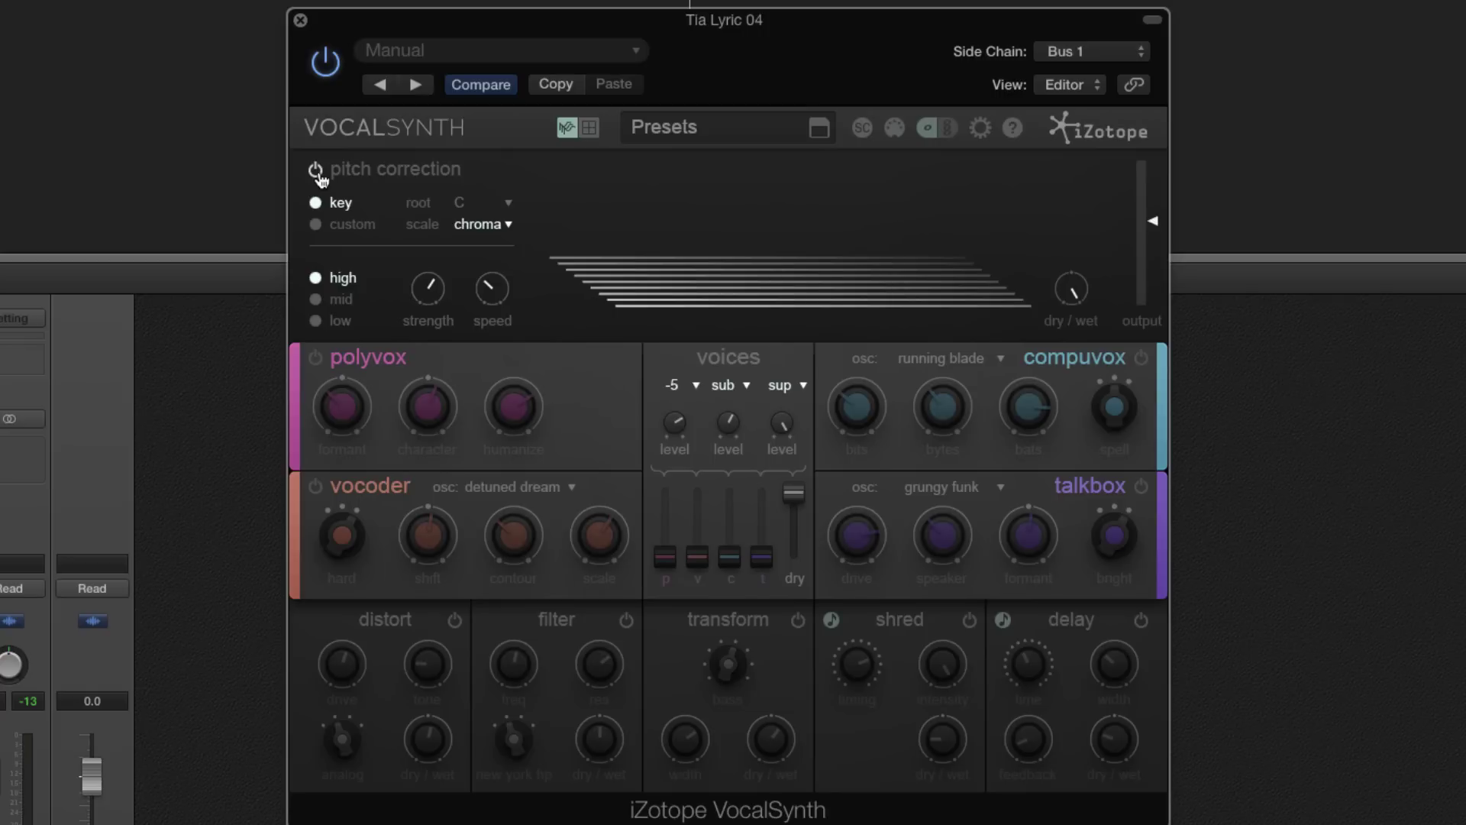
- Switch pitch correction to custom notes and disable D, F, A and B
{"action": "left_click", "coordinate": [314, 223]}
{"action": "left_click", "coordinate": [428, 221]}
{"action": "left_click", "coordinate": [458, 222]}
{"action": "left_click", "coordinate": [491, 221]}
{"action": "left_click", "coordinate": [508, 222]}
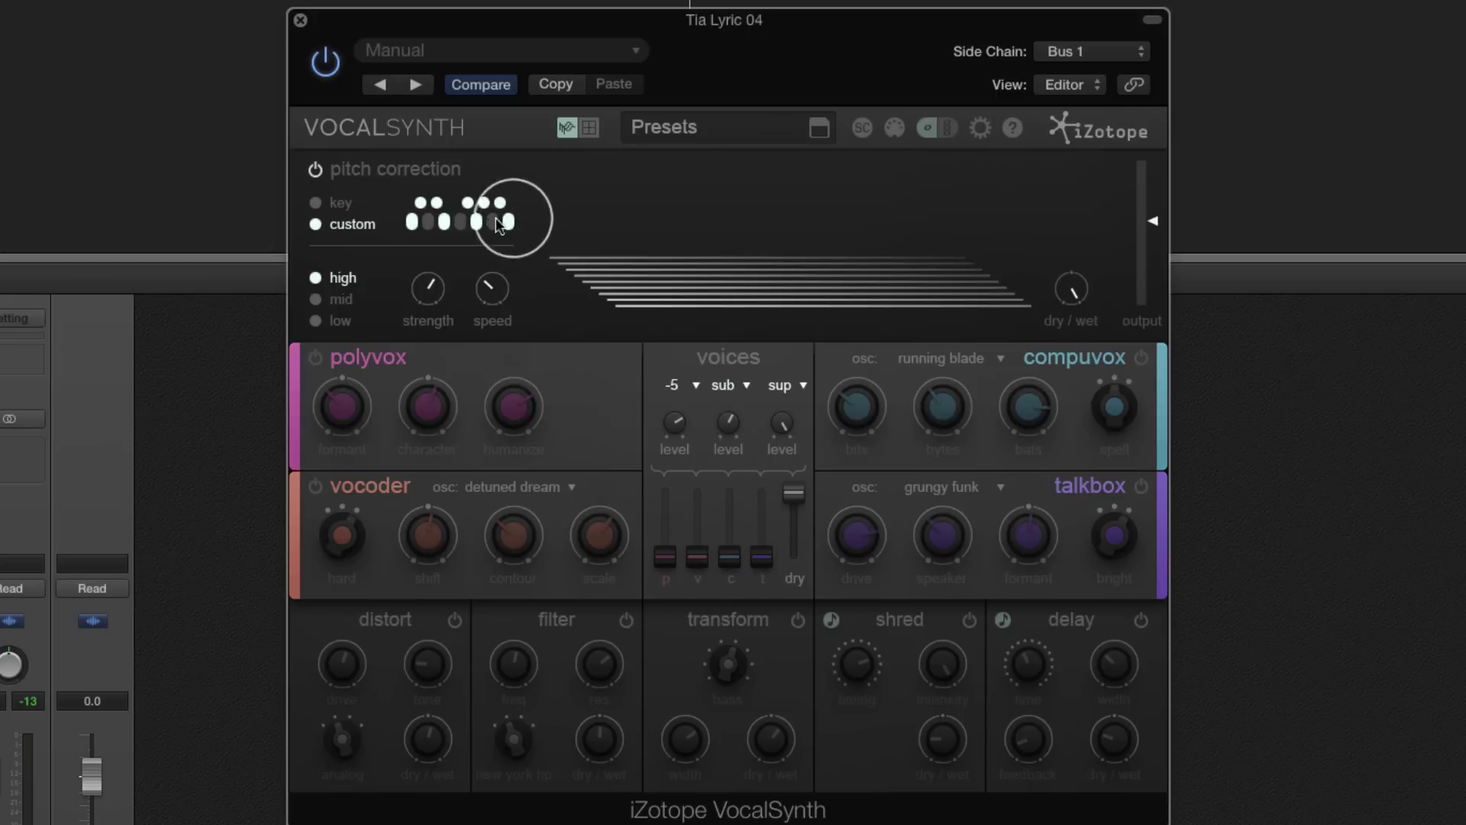
- Set pitch correction to key mode with root D and the major scale, and play the vocal through it
{"action": "left_click", "coordinate": [315, 202]}
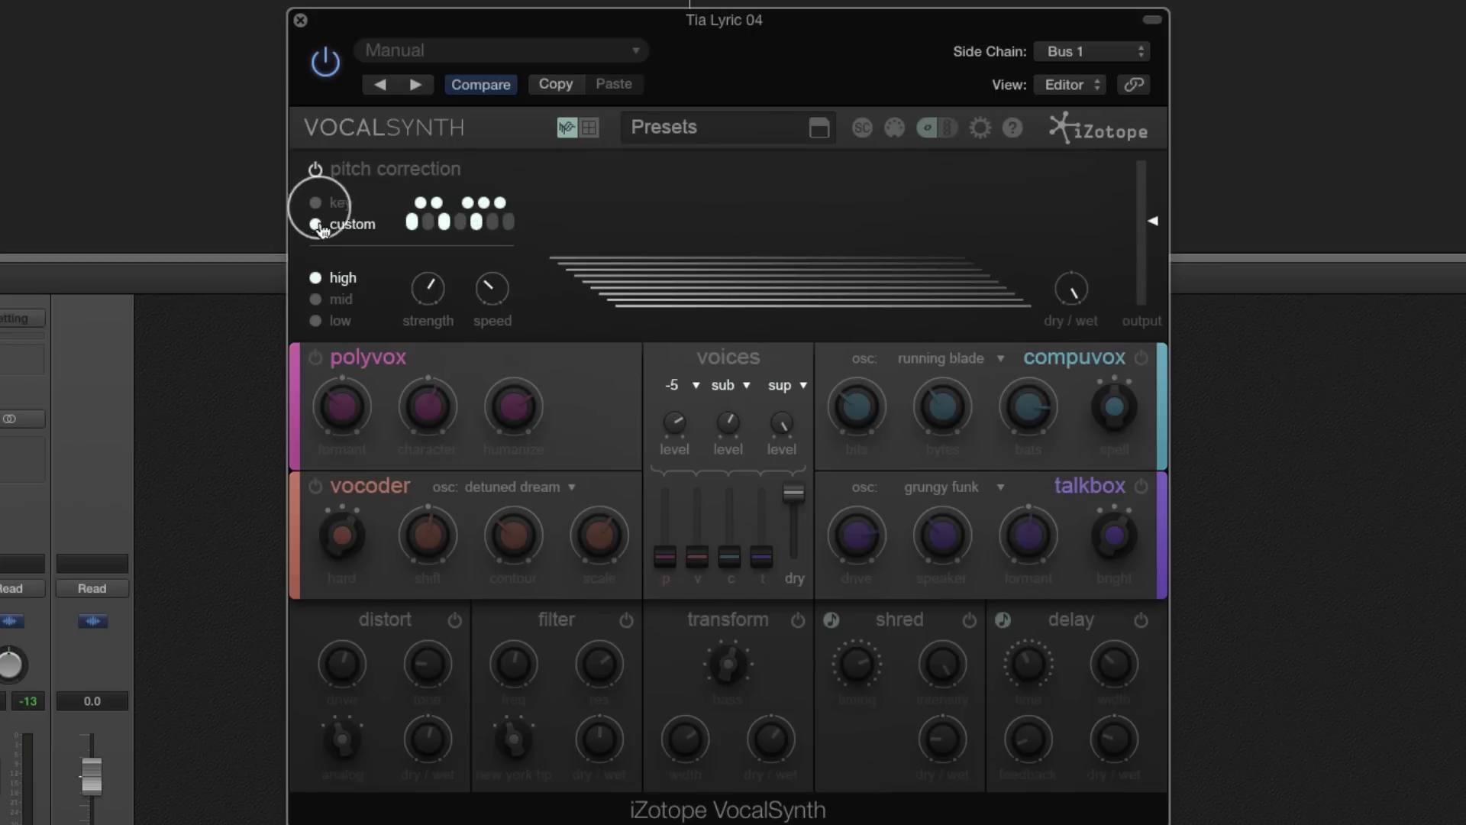
{"action": "left_click", "coordinate": [468, 224]}
{"action": "left_click", "coordinate": [472, 271]}
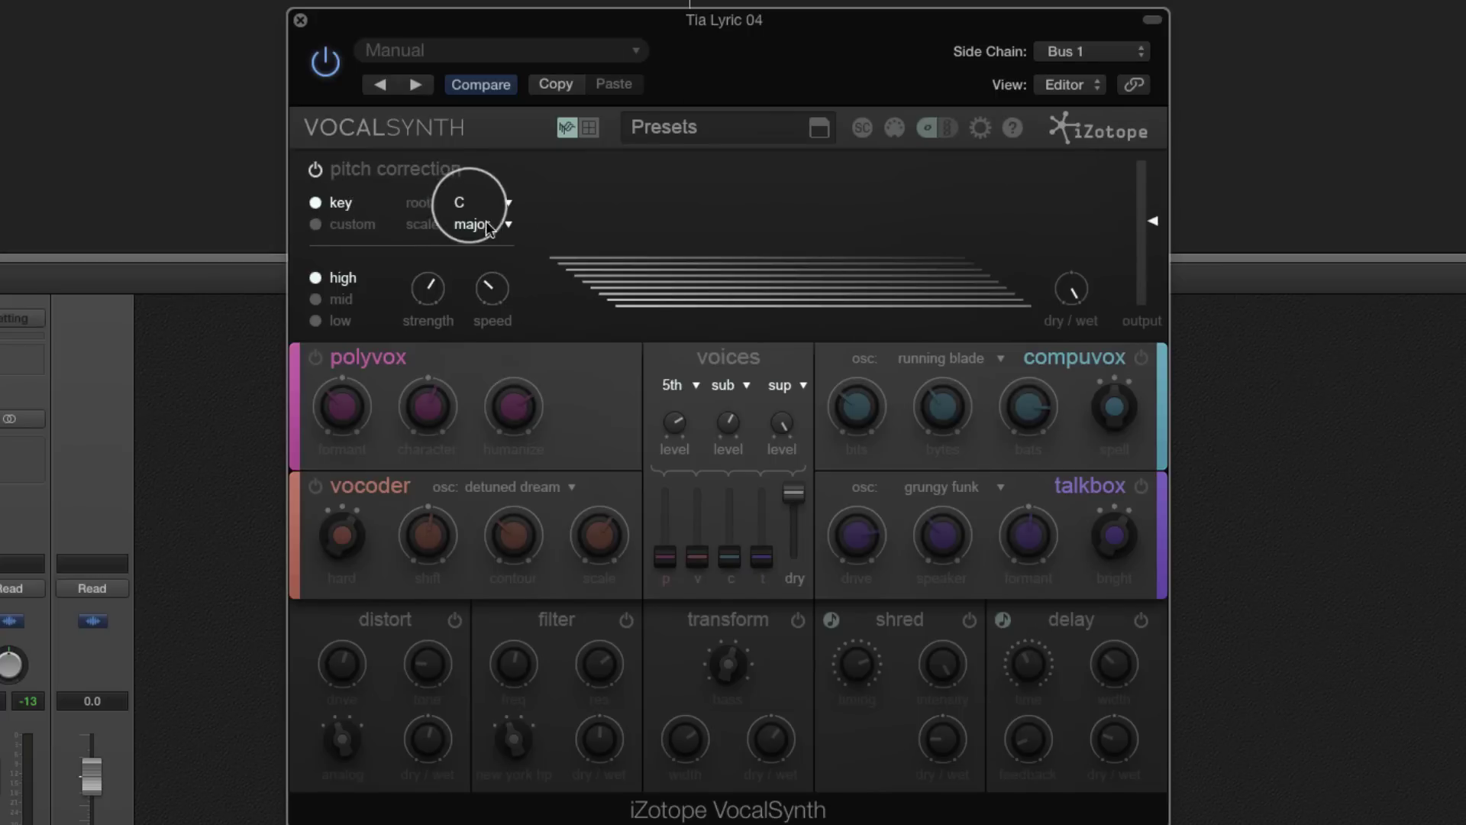
{"action": "left_click", "coordinate": [461, 202]}
{"action": "left_click", "coordinate": [461, 200]}
{"action": "left_click", "coordinate": [473, 212]}
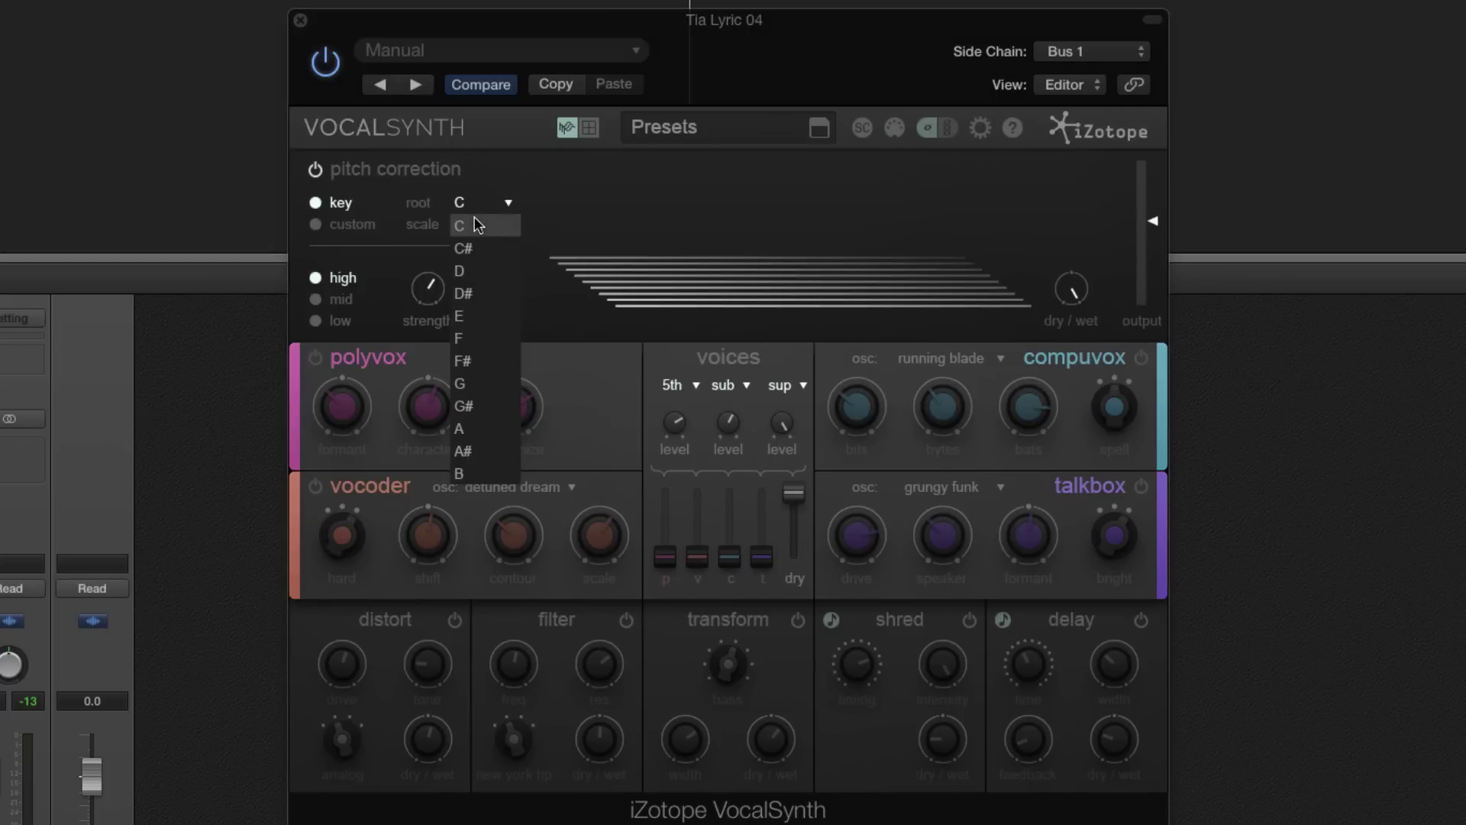
{"action": "left_click", "coordinate": [466, 261]}
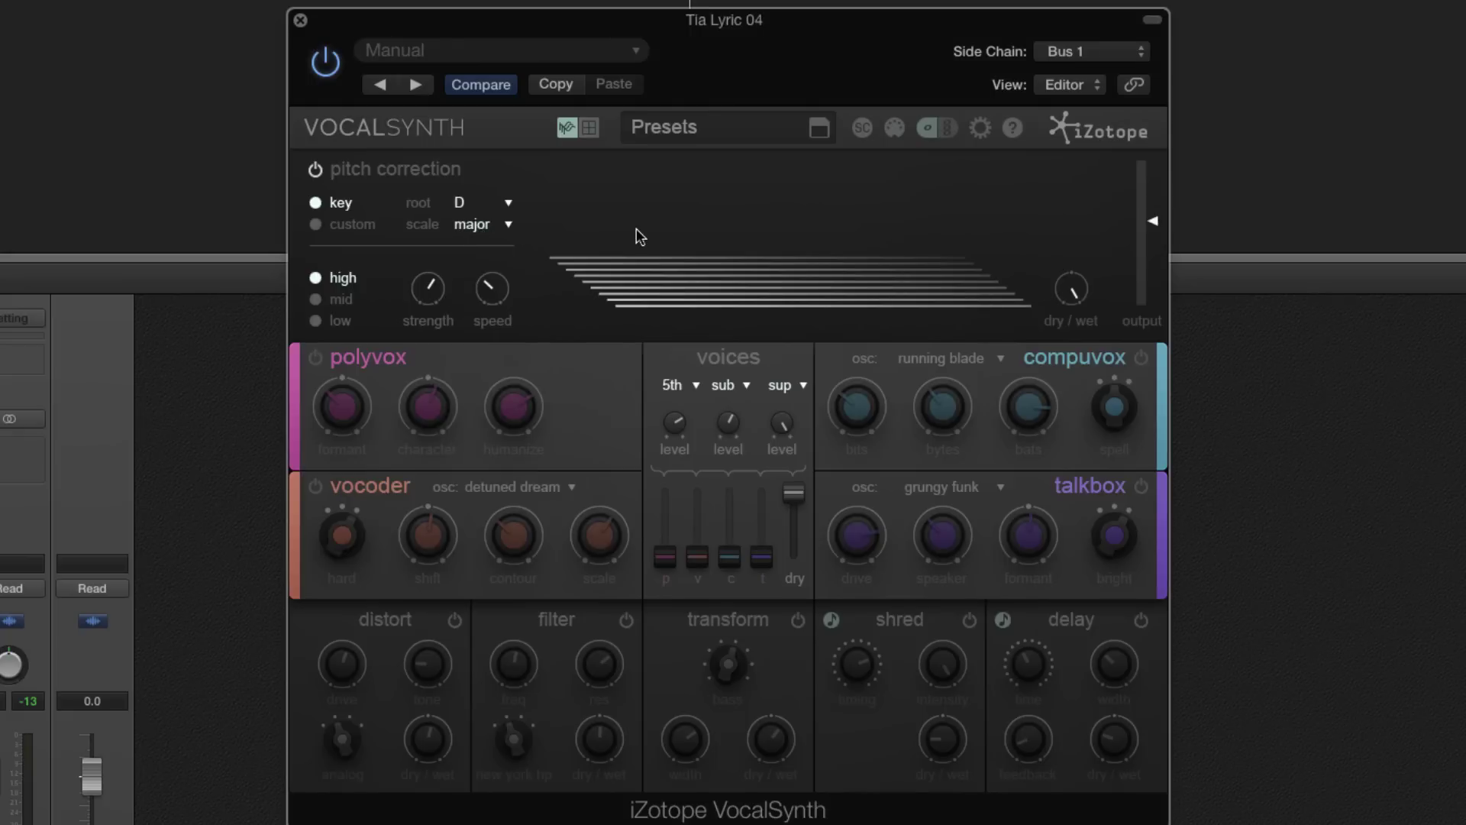
{"action": "key", "text": "space"}
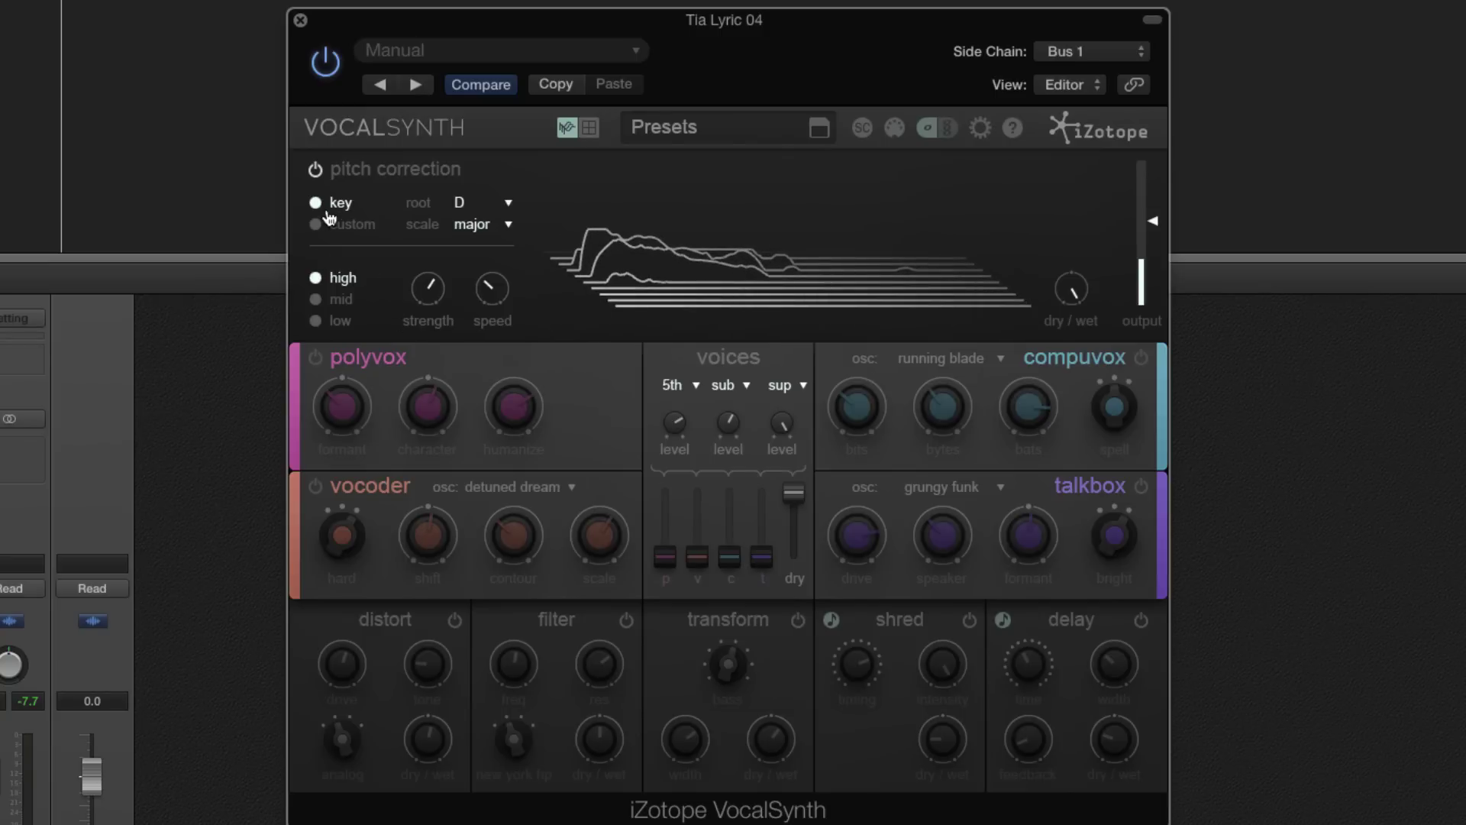
- Turn off pitch correction and enable the polyvox, vocoder, compuvox and talkbox modules
{"action": "left_click", "coordinate": [315, 170]}
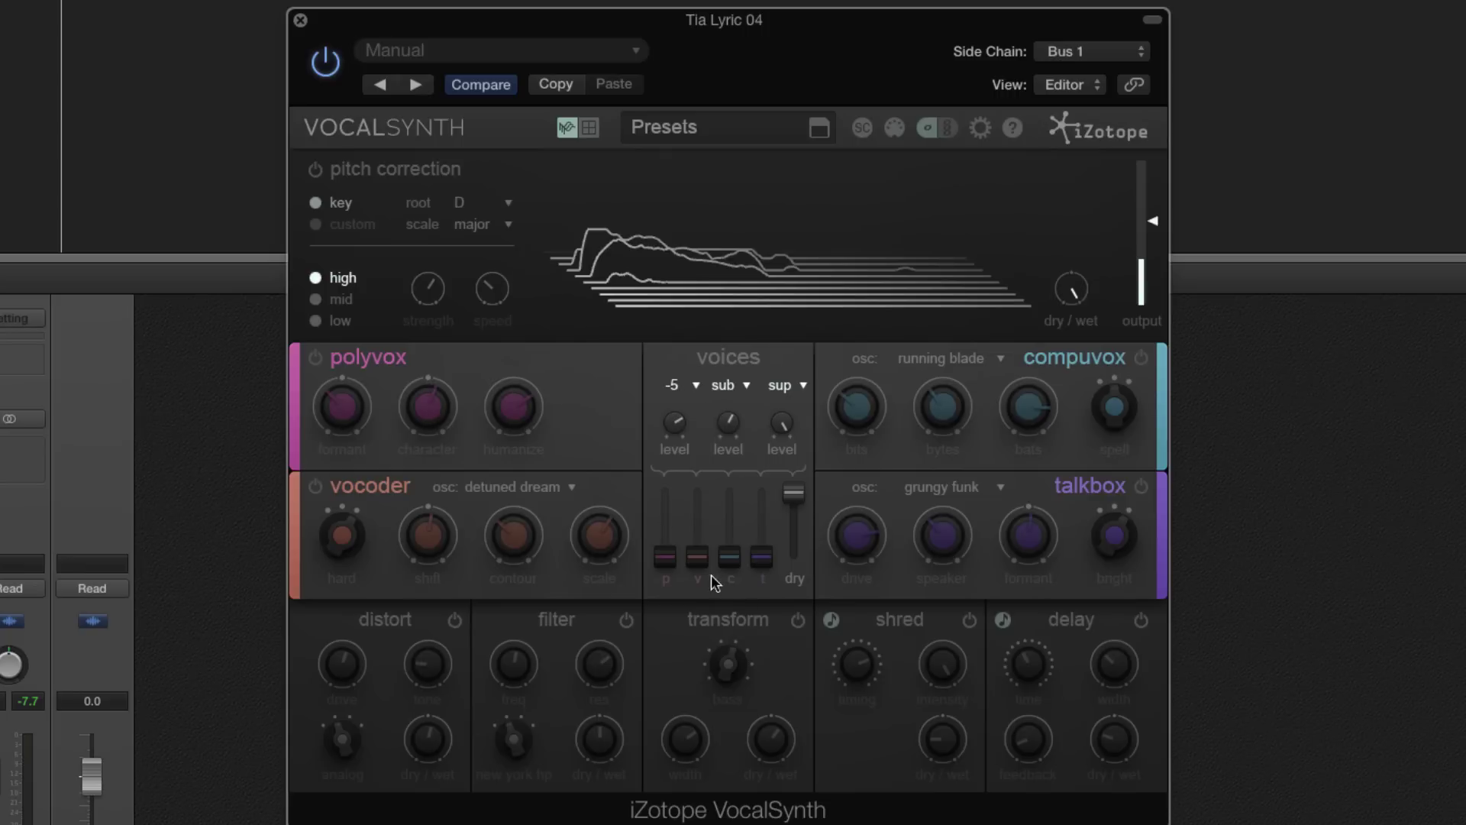
{"action": "mouse_move", "coordinate": [795, 493]}
{"action": "left_mouse_down"}
{"action": "mouse_move", "coordinate": [798, 540]}
{"action": "mouse_move", "coordinate": [795, 494]}
{"action": "left_mouse_up"}
{"action": "left_click", "coordinate": [316, 486]}
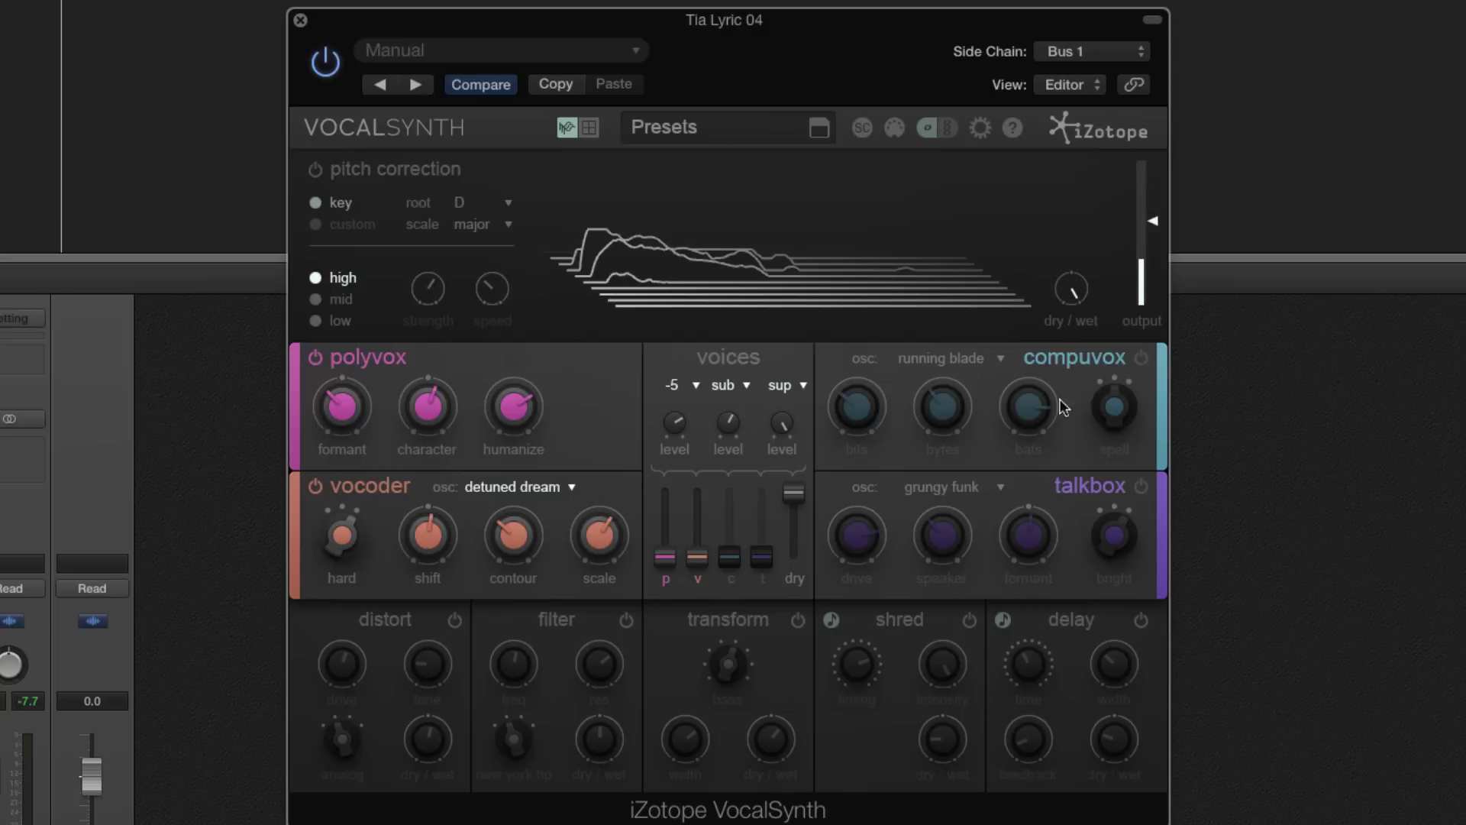
{"action": "left_click", "coordinate": [1141, 358]}
{"action": "left_click", "coordinate": [1141, 486]}
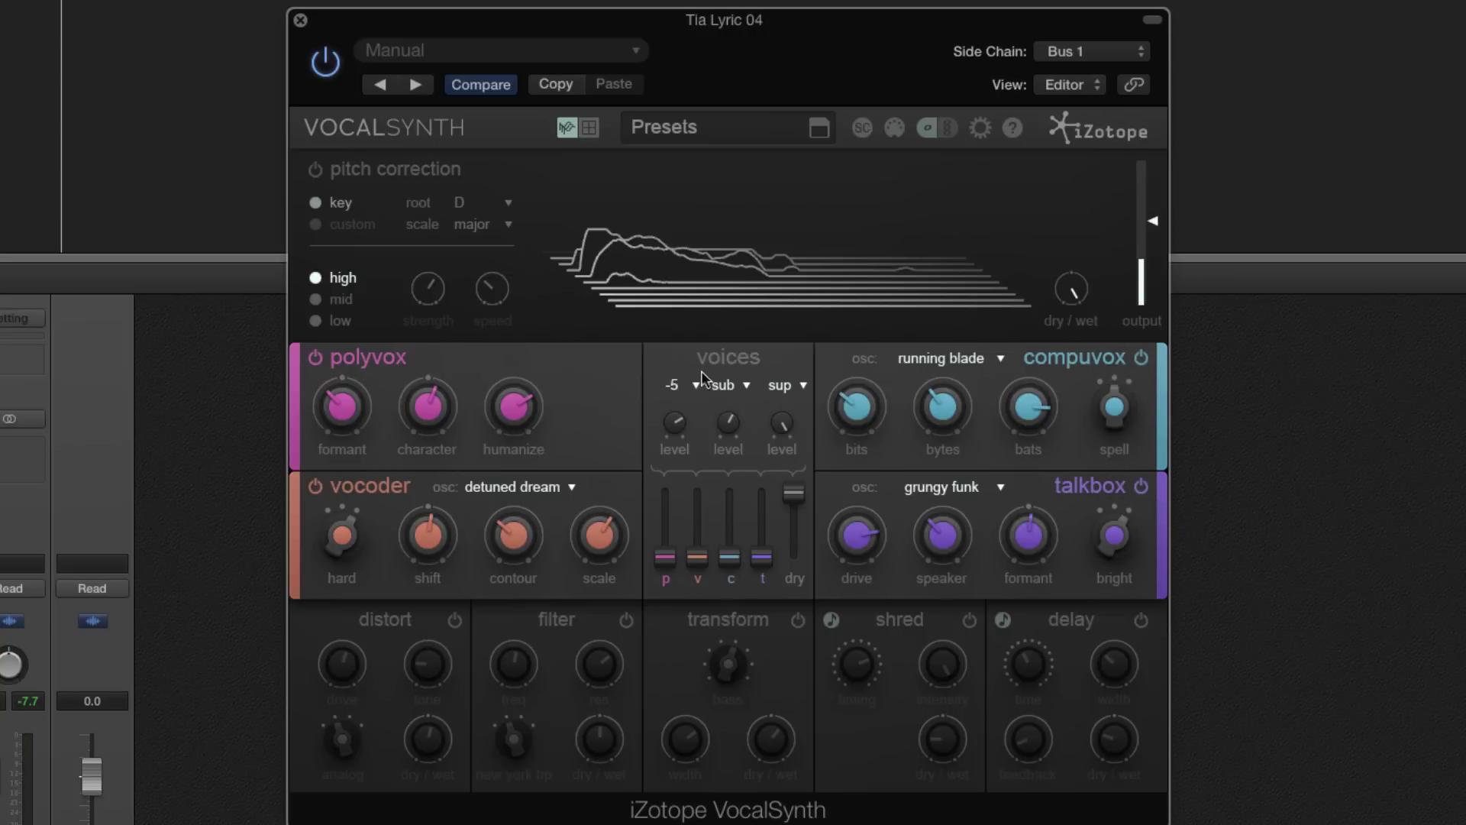
- Examine the interval options available for the first voice, leaving its choice as it is
{"action": "mouse_move", "coordinate": [334, 416]}
{"action": "mouse_move", "coordinate": [425, 411]}
{"action": "left_click", "coordinate": [696, 384]}
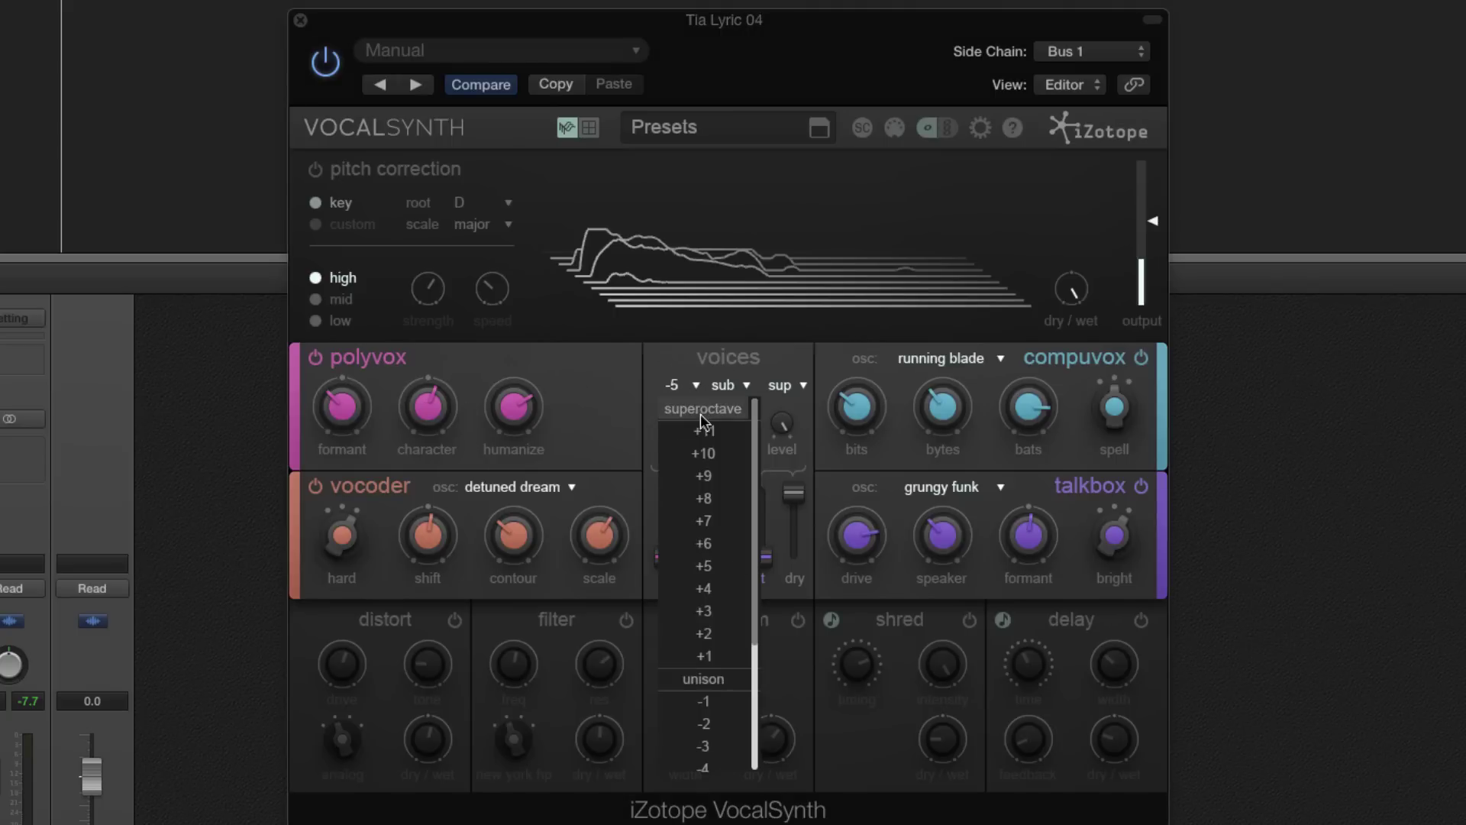
{"action": "scroll", "coordinate": [735, 648], "scroll_direction": "down", "scroll_amount": 5}
{"action": "left_click", "coordinate": [611, 362]}
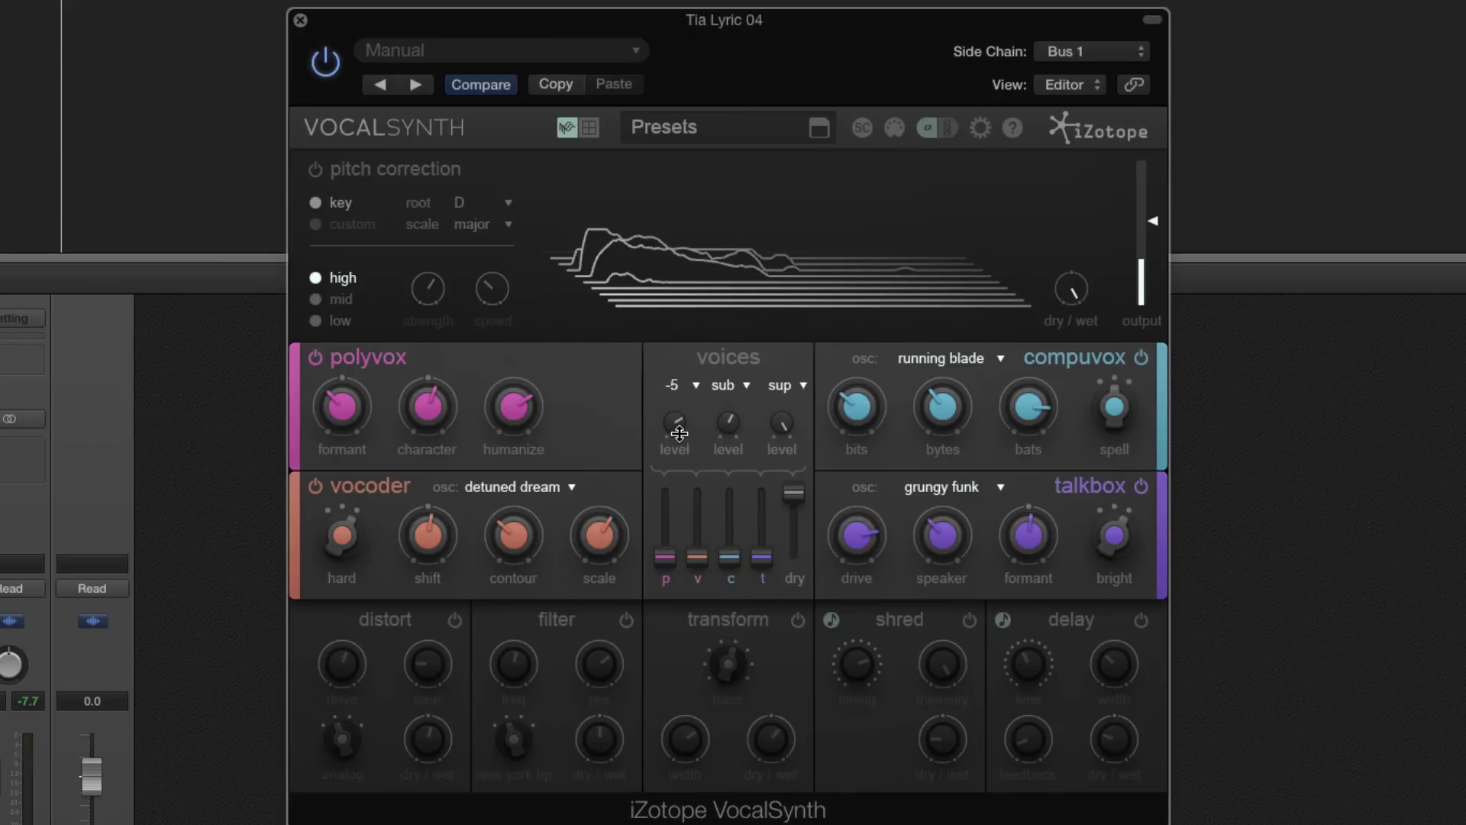
- Raise the polyvox gain and the levels of the first two voices, with the dry level all the way down
{"action": "left_click_drag", "start_coordinate": [663, 558], "coordinate": [665, 503]}
{"action": "left_click", "coordinate": [798, 494]}
{"action": "left_click_drag", "start_coordinate": [797, 494], "coordinate": [826, 675]}
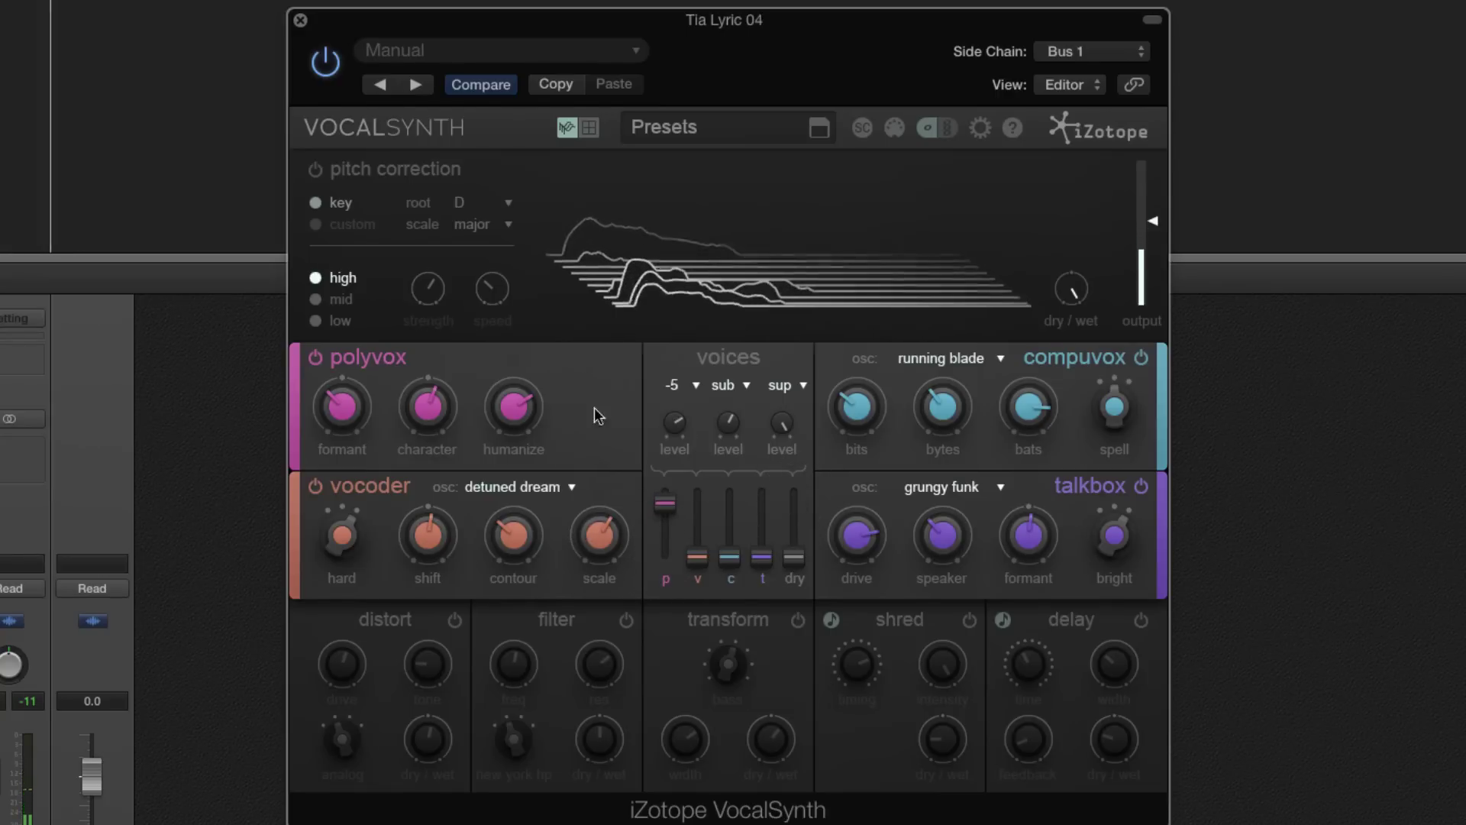
{"action": "left_click_drag", "start_coordinate": [682, 428], "coordinate": [730, 411]}
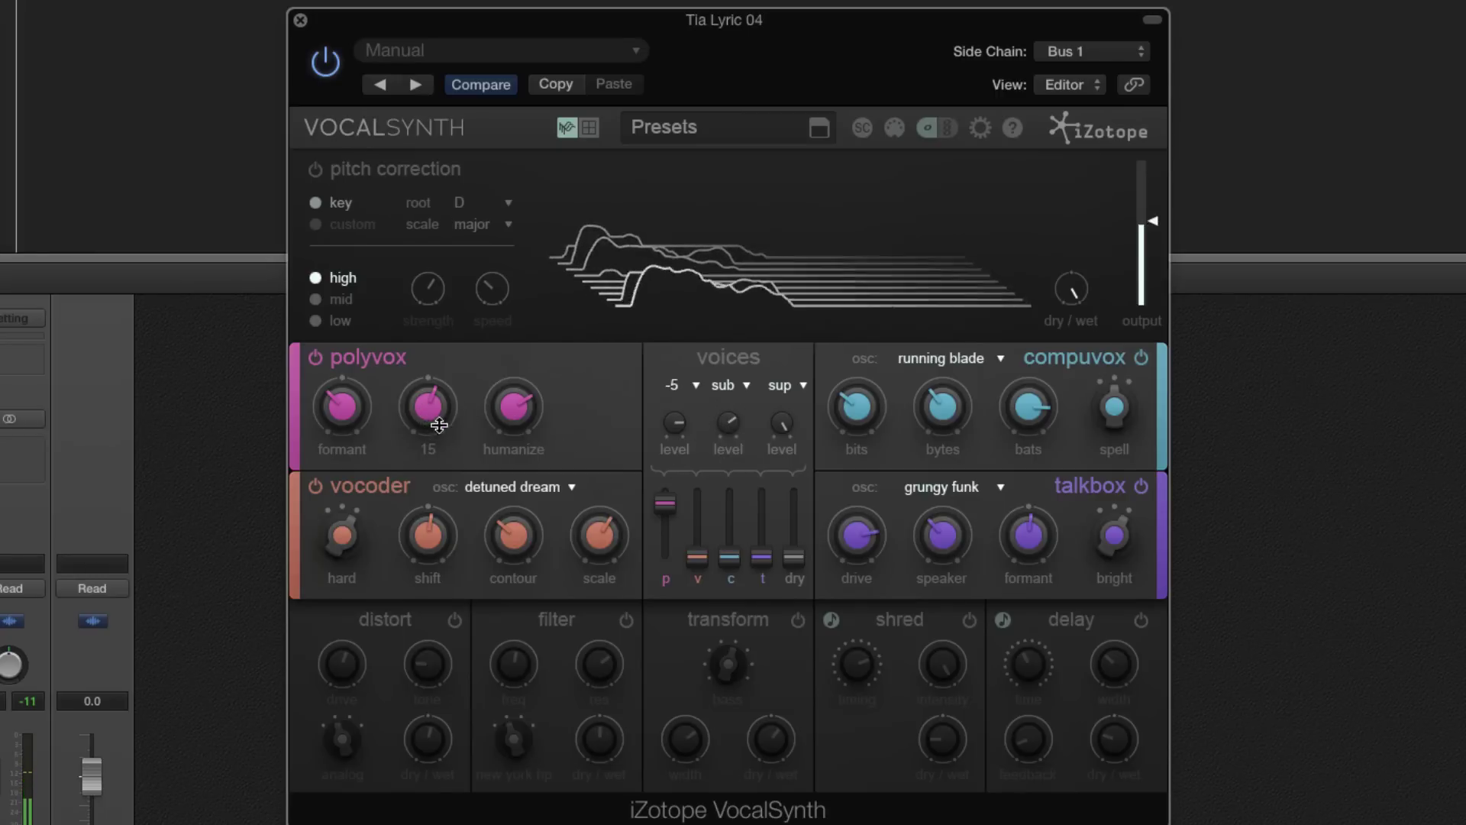
- Sweep the polyvox formant up and back down, and adjust the character and humanize amounts
{"action": "left_click_drag", "start_coordinate": [342, 408], "coordinate": [354, 362]}
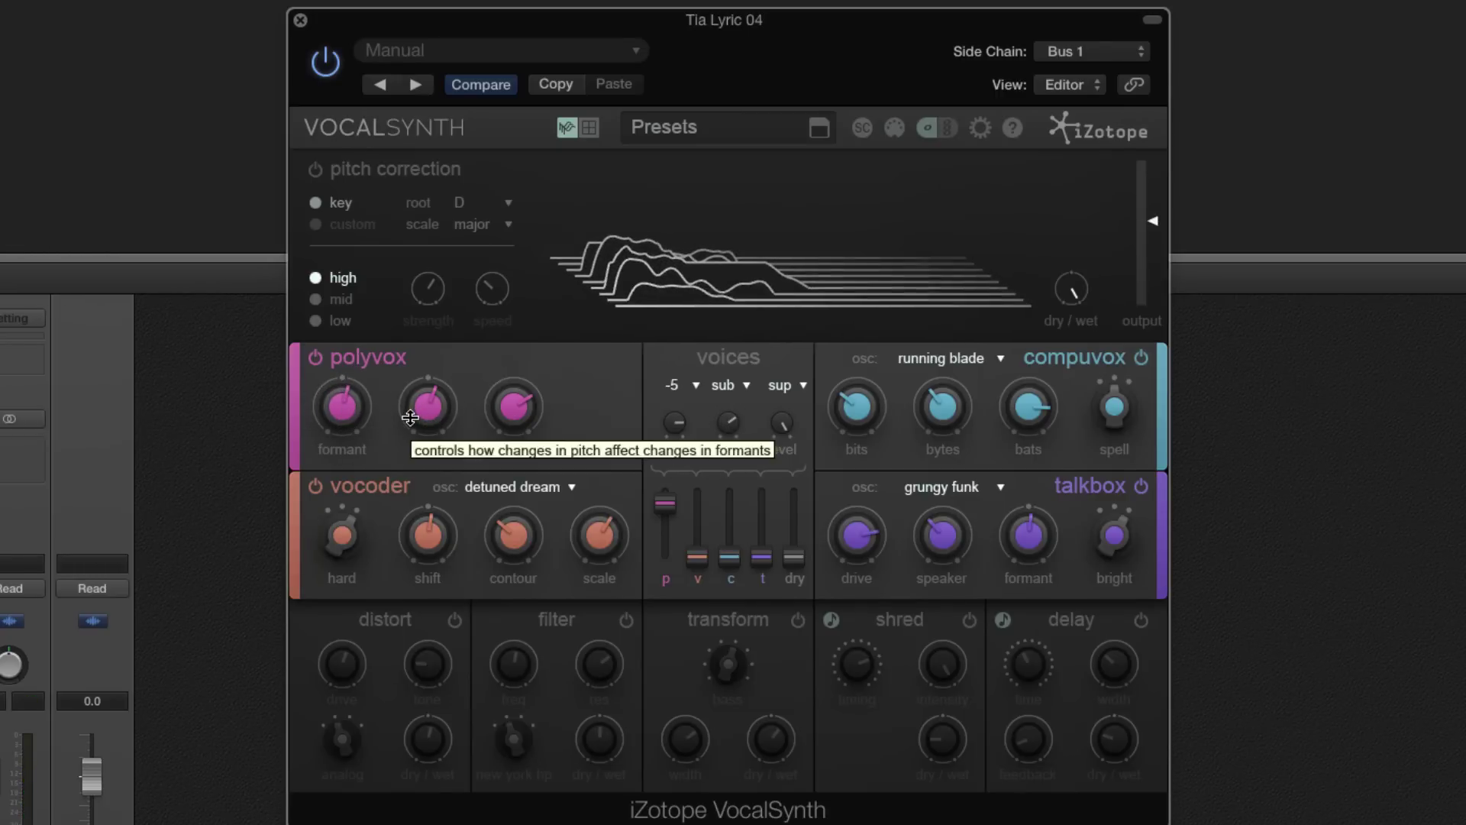
{"action": "left_click_drag", "start_coordinate": [342, 405], "coordinate": [344, 430]}
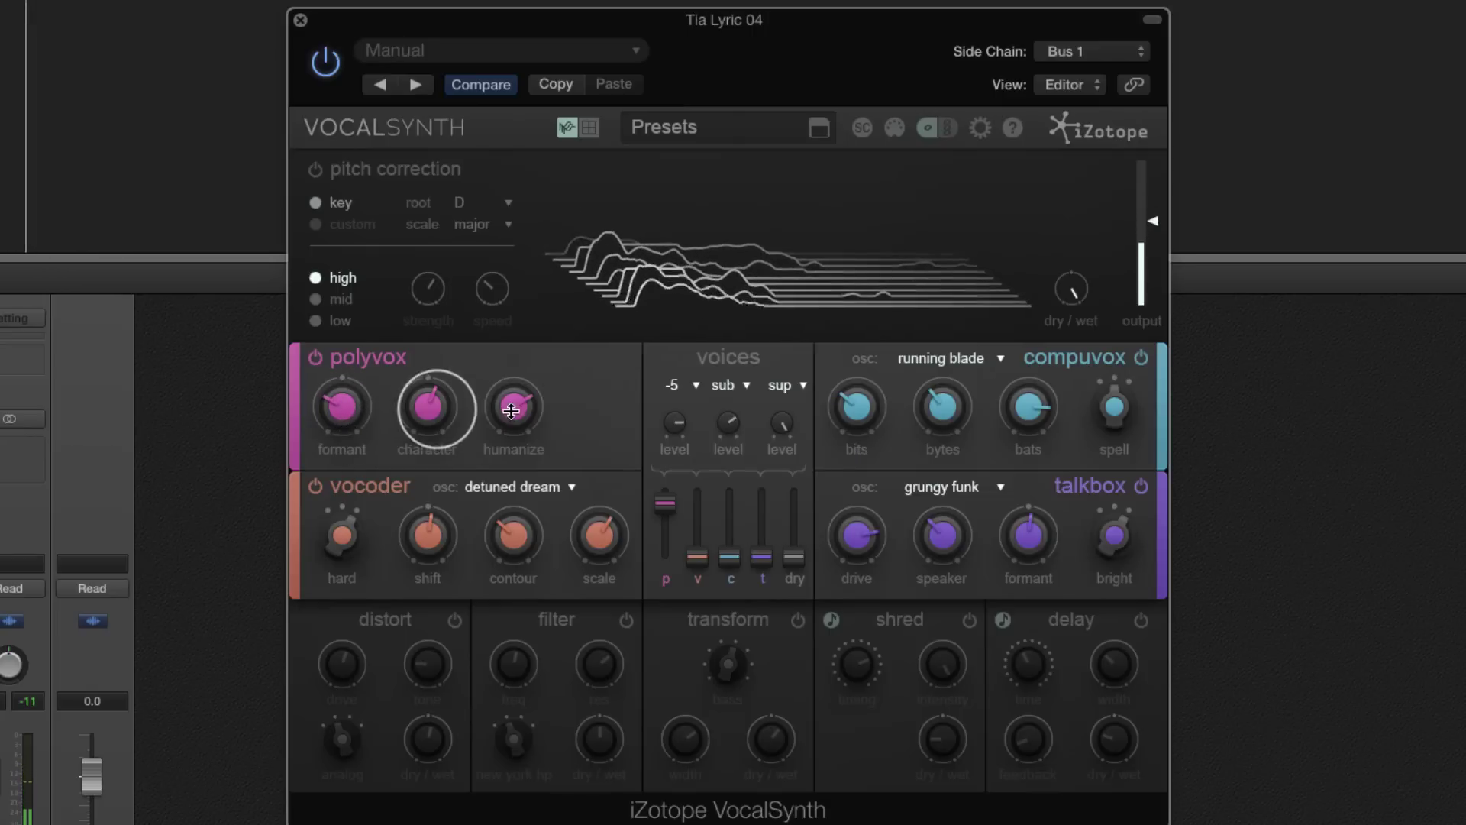
{"action": "mouse_move", "coordinate": [436, 410]}
{"action": "left_mouse_down"}
{"action": "mouse_move", "coordinate": [436, 426]}
{"action": "mouse_move", "coordinate": [510, 411]}
{"action": "mouse_move", "coordinate": [512, 430]}
{"action": "left_mouse_up"}
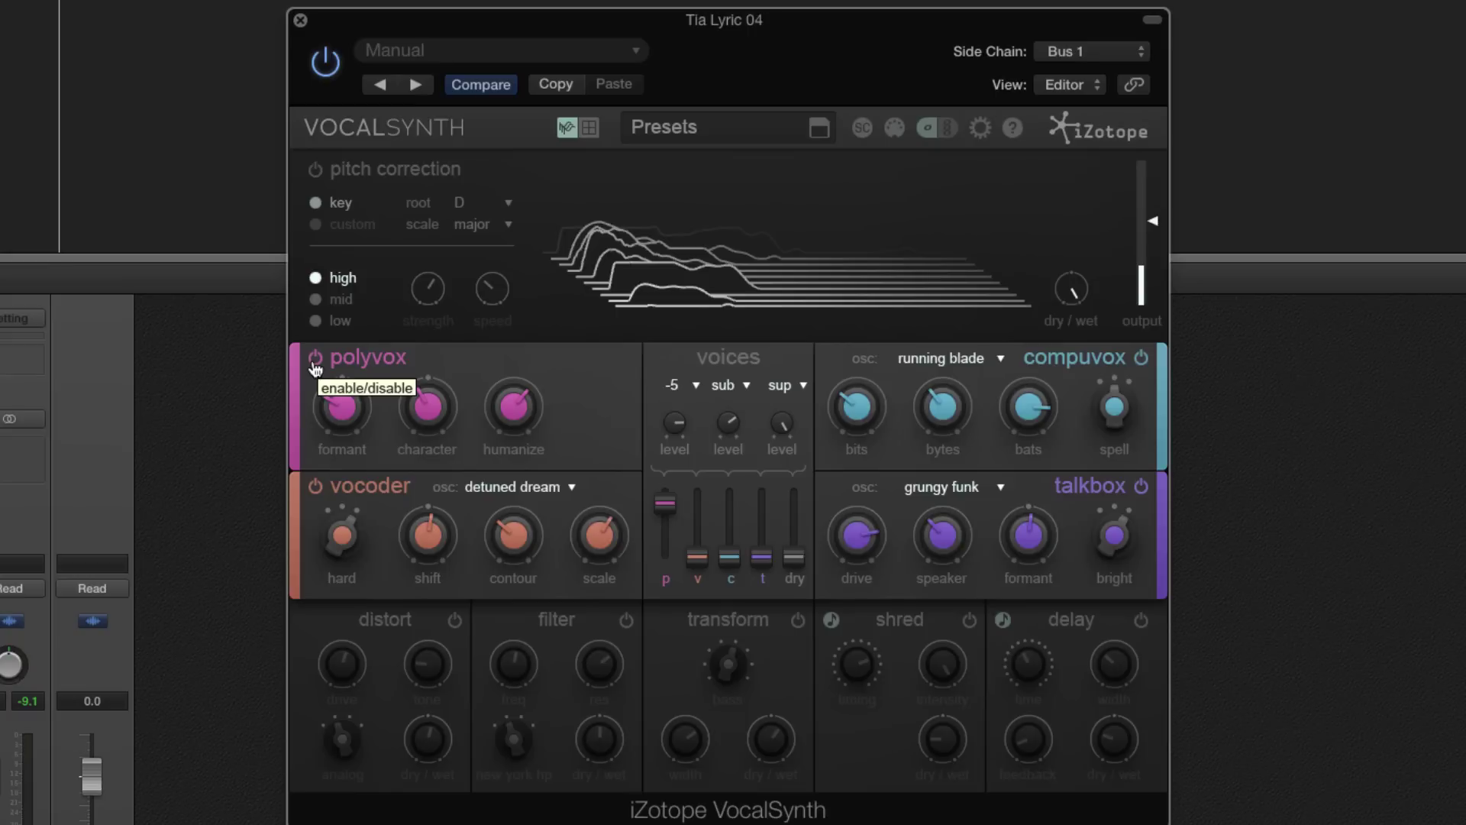
- Blend polyvox with the unprocessed vocal by setting its gain to about 43 and raising the dry level
{"action": "left_click", "coordinate": [661, 502]}
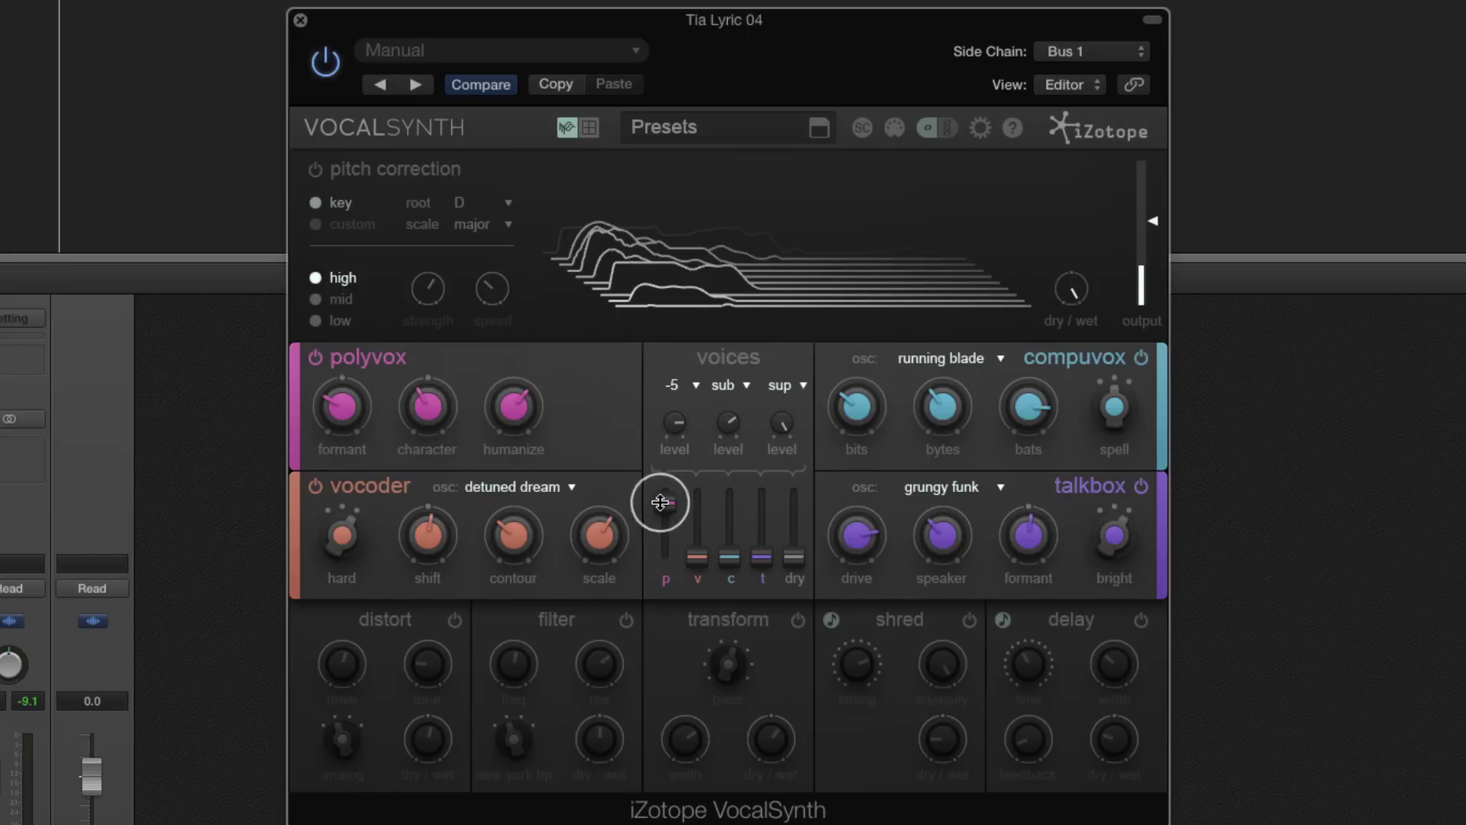
{"action": "left_click_drag", "start_coordinate": [661, 501], "coordinate": [668, 551]}
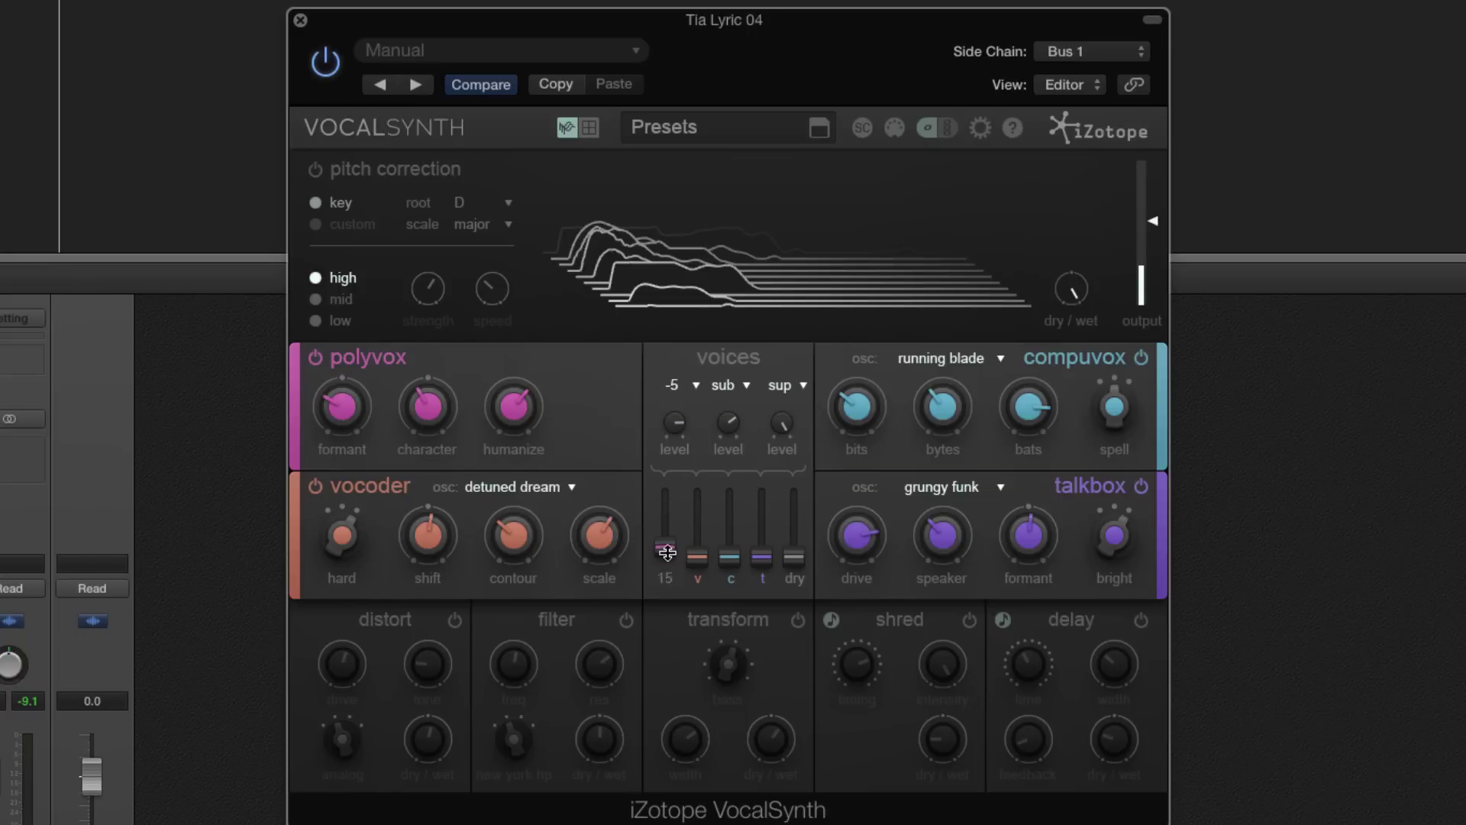
{"action": "left_click_drag", "start_coordinate": [794, 557], "coordinate": [794, 515]}
{"action": "left_click", "coordinate": [678, 556]}
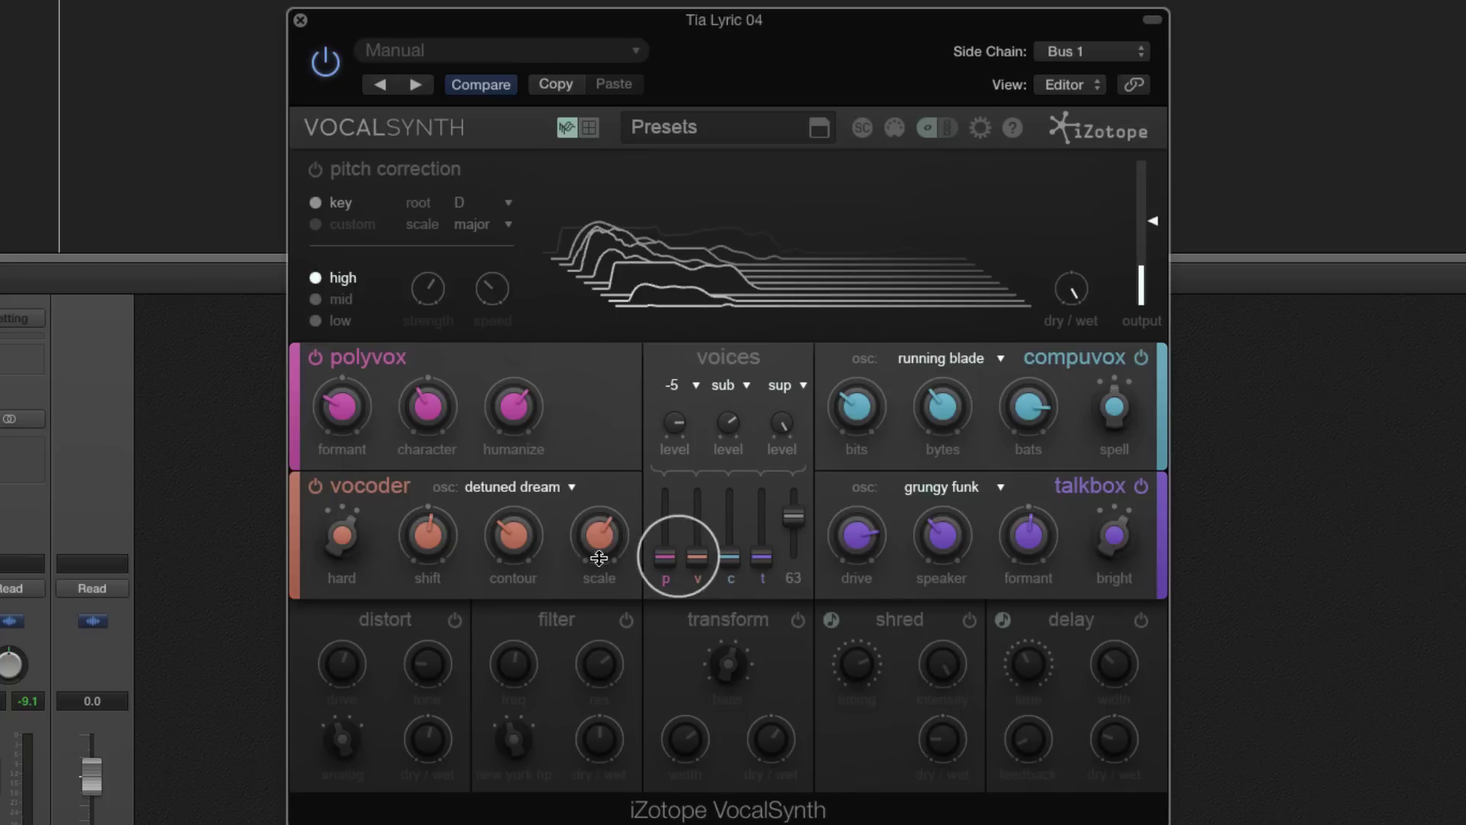
{"action": "left_click_drag", "start_coordinate": [665, 556], "coordinate": [688, 531]}
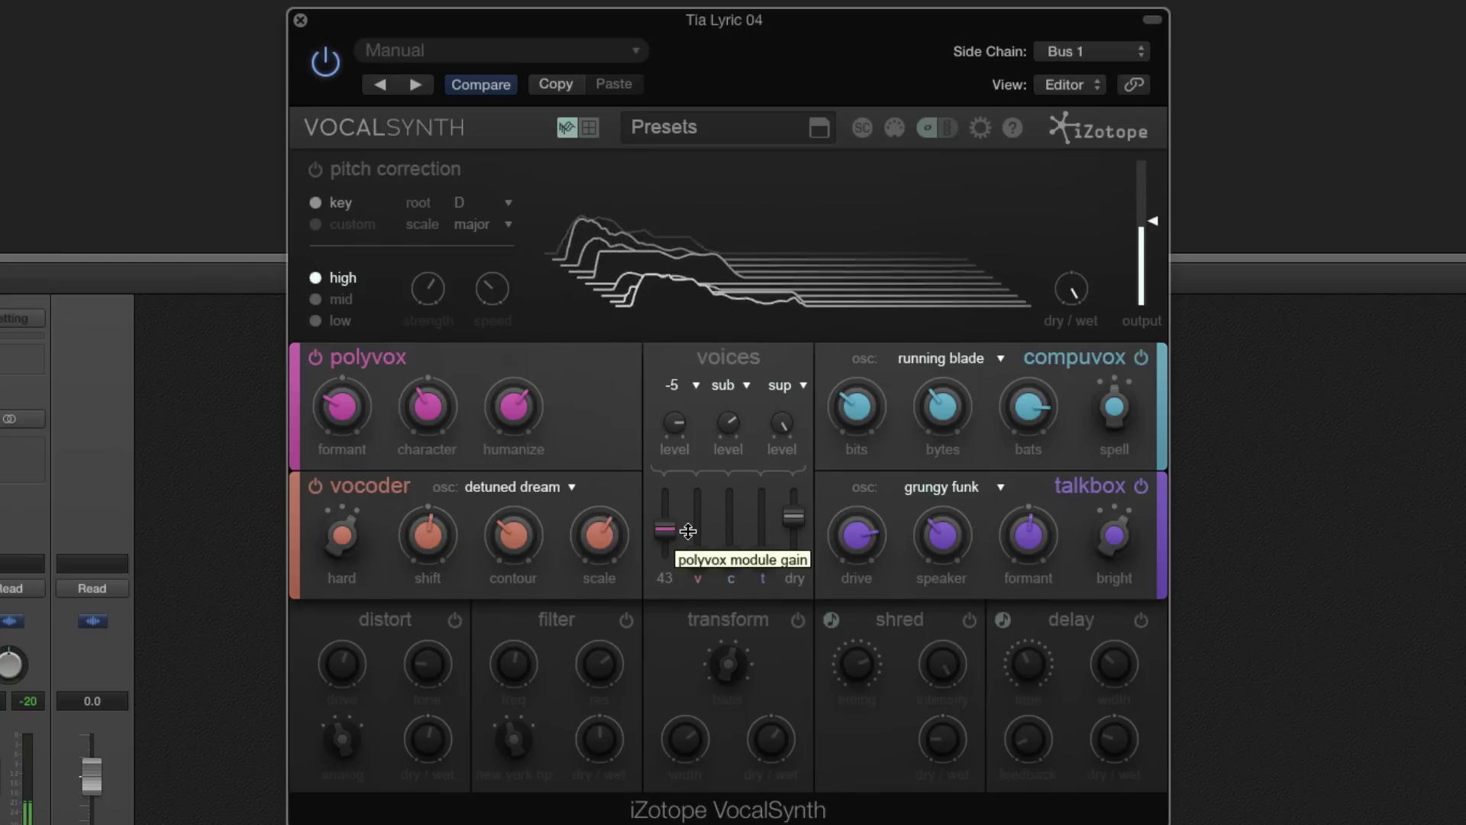
{"action": "left_click_drag", "start_coordinate": [794, 517], "coordinate": [794, 508]}
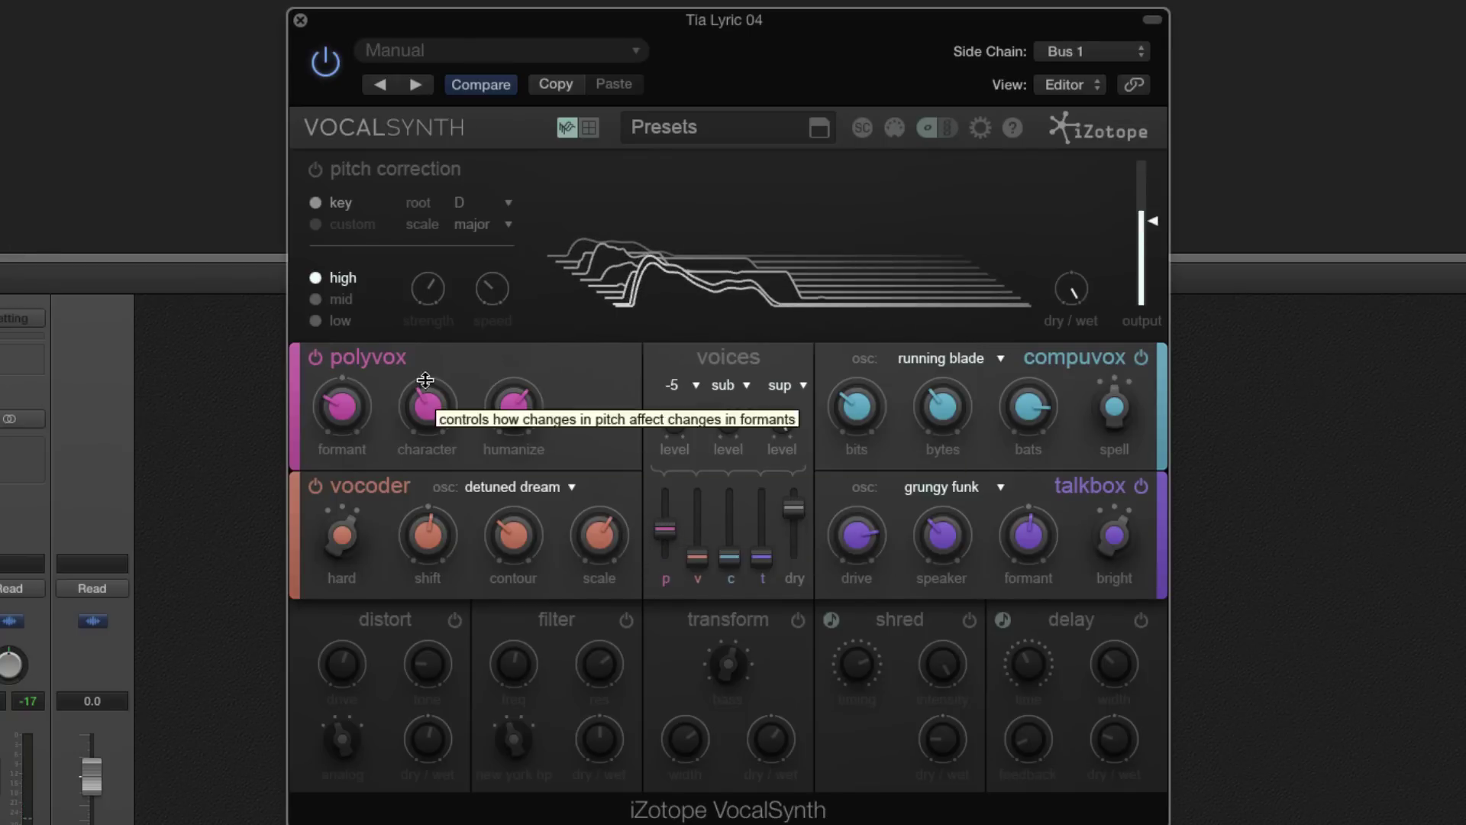
- Disable polyvox and isolate compuvox with the basic syntax oscillator, its gain raised and the dry level all the way down
{"action": "left_click", "coordinate": [314, 356]}
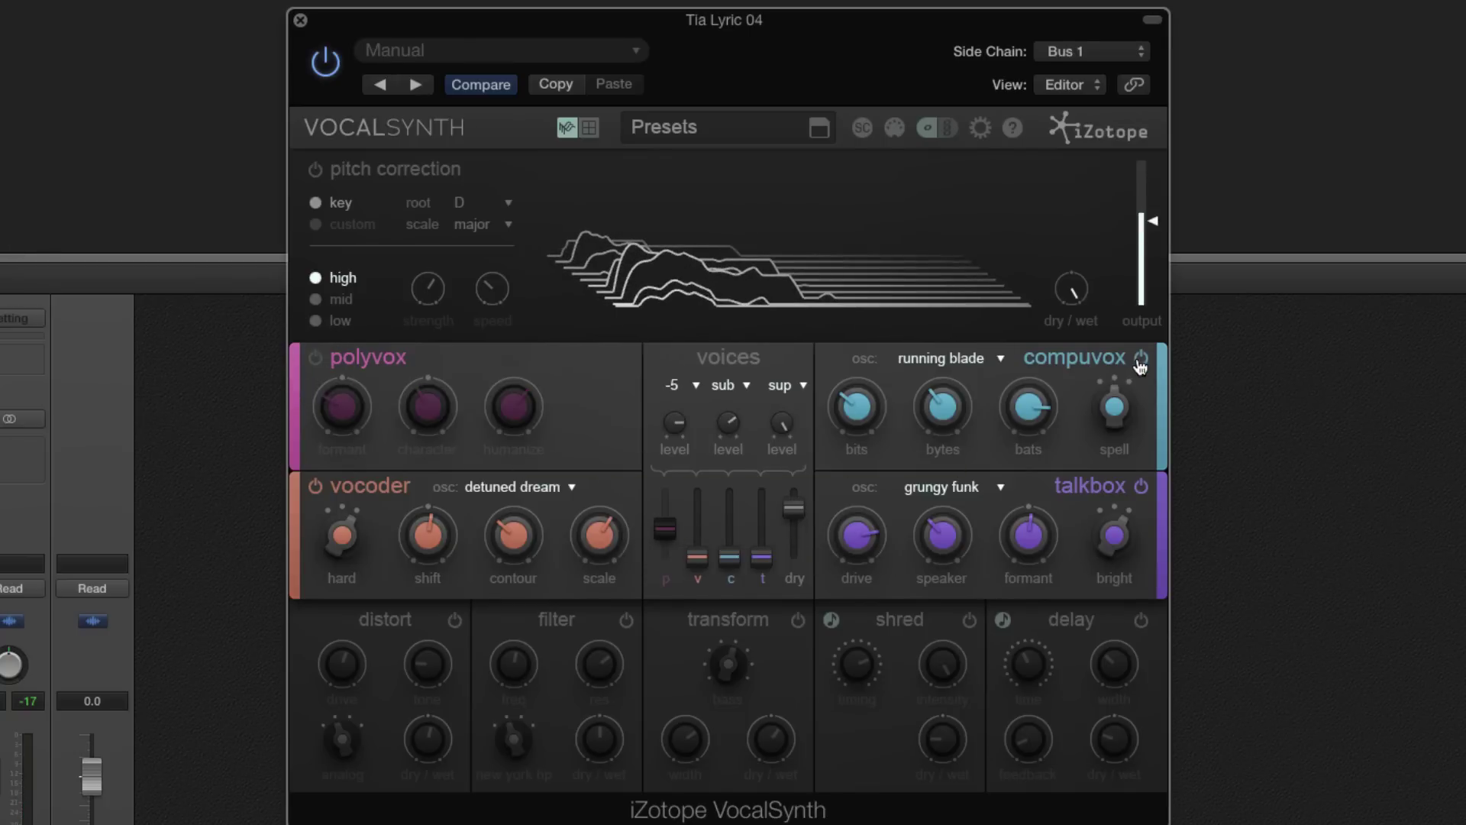
{"action": "left_click_drag", "start_coordinate": [727, 558], "coordinate": [718, 527]}
{"action": "left_click", "coordinate": [980, 358]}
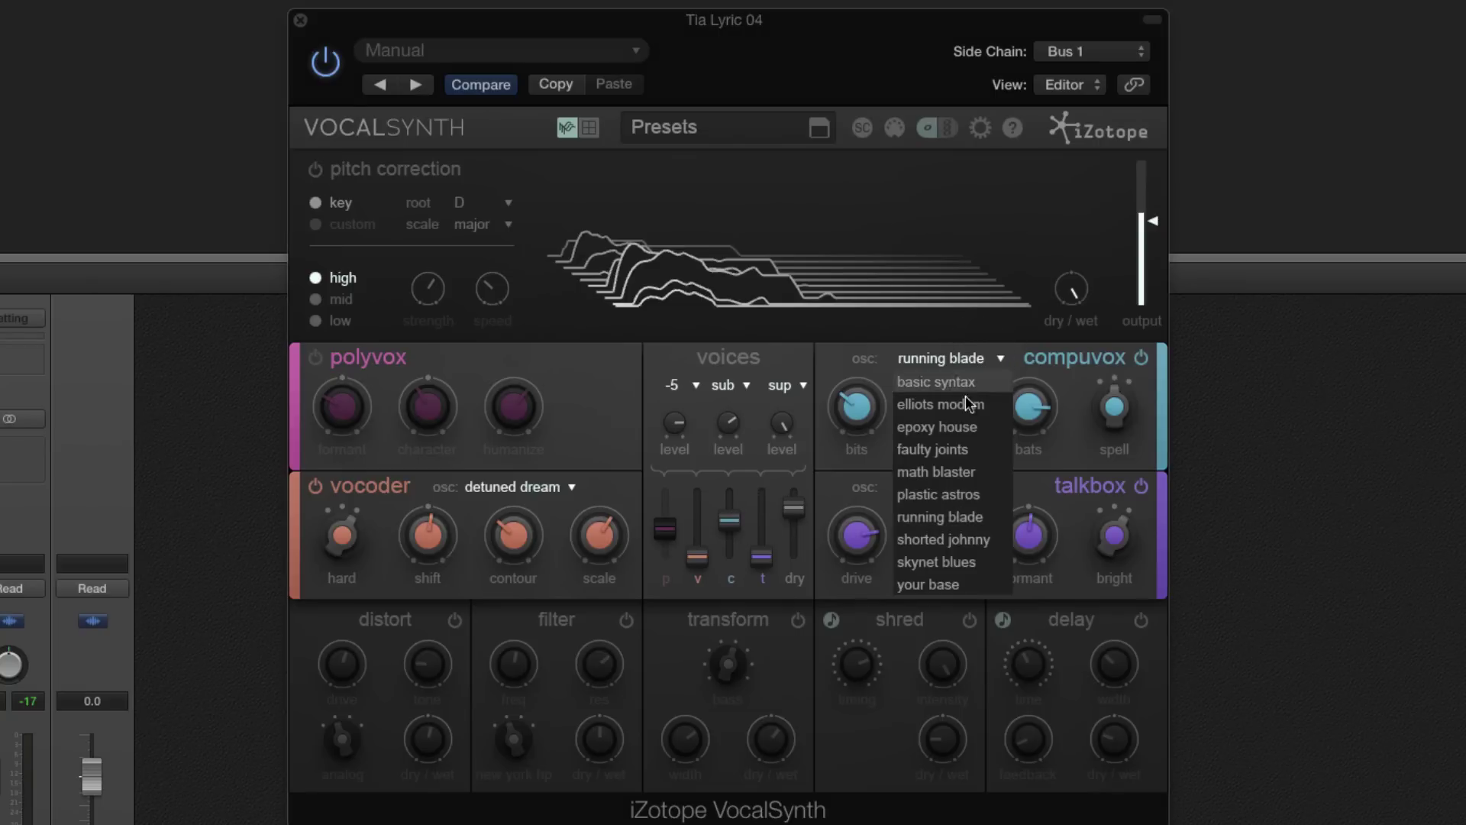
{"action": "left_click", "coordinate": [950, 383]}
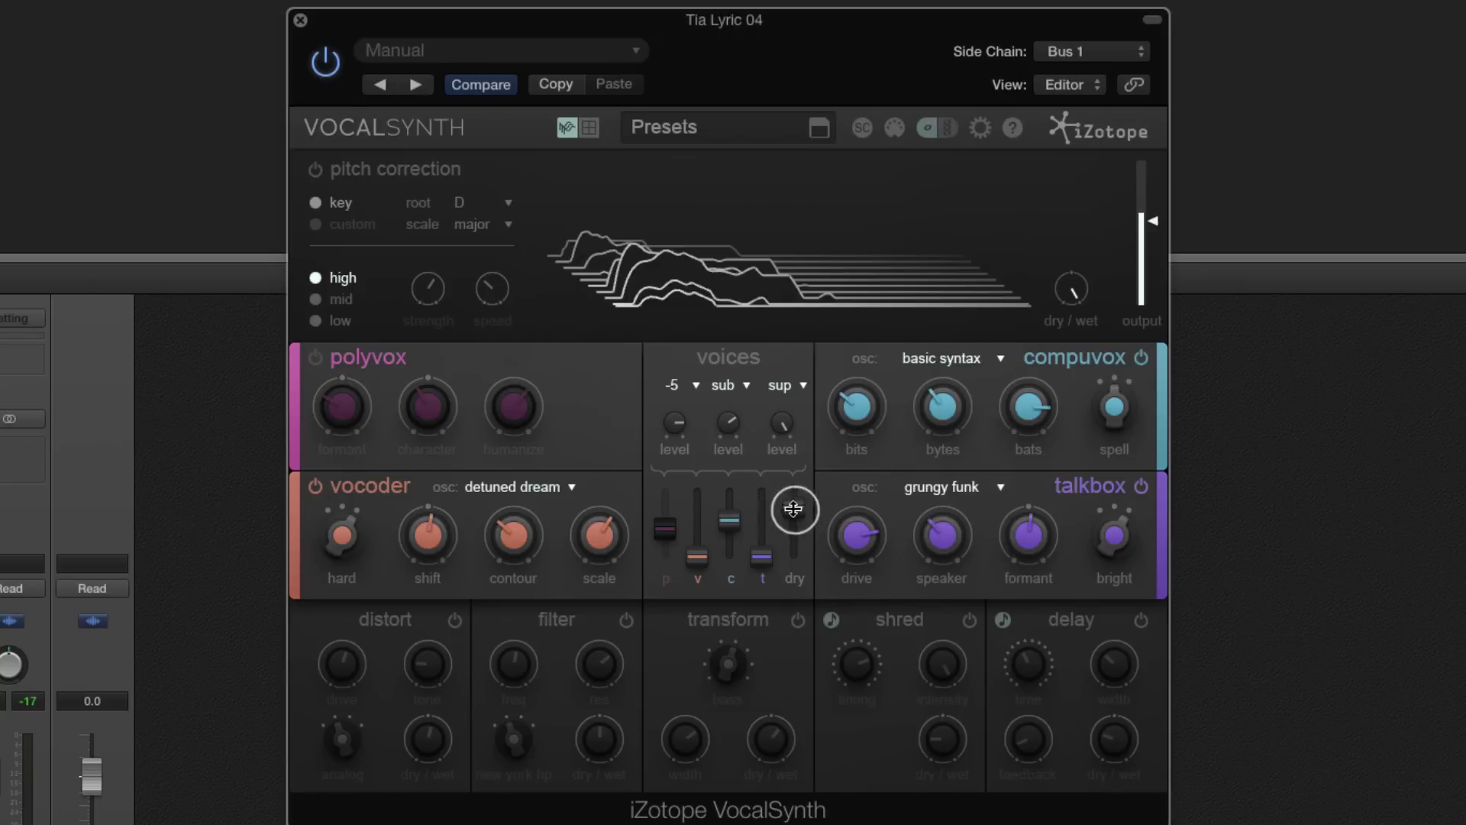
{"action": "left_click_drag", "start_coordinate": [792, 507], "coordinate": [675, 566]}
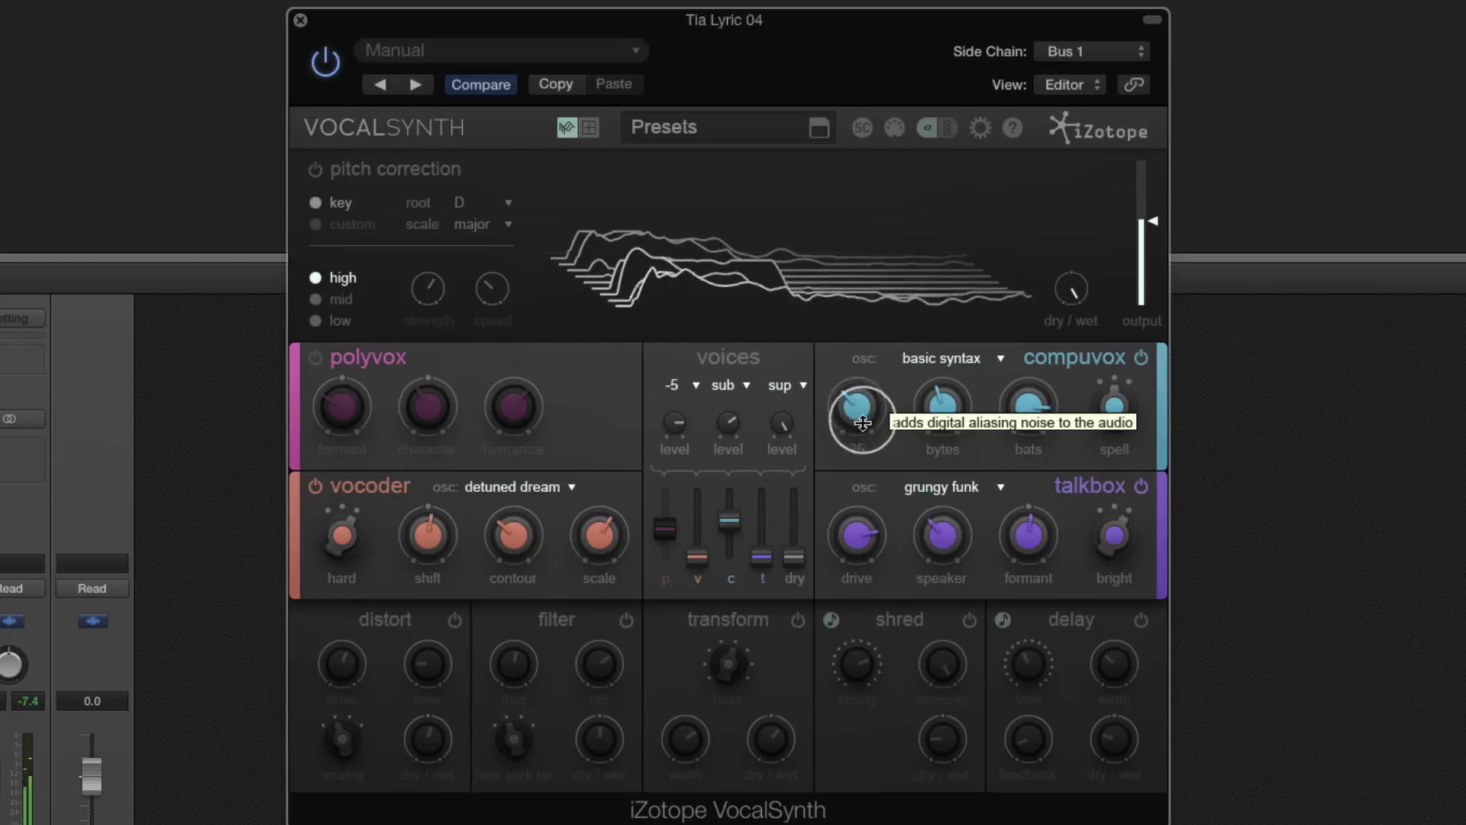
- Sweep the compuvox bits amount up and back down, and raise the bytes amount
{"action": "left_click_drag", "start_coordinate": [863, 423], "coordinate": [882, 355]}
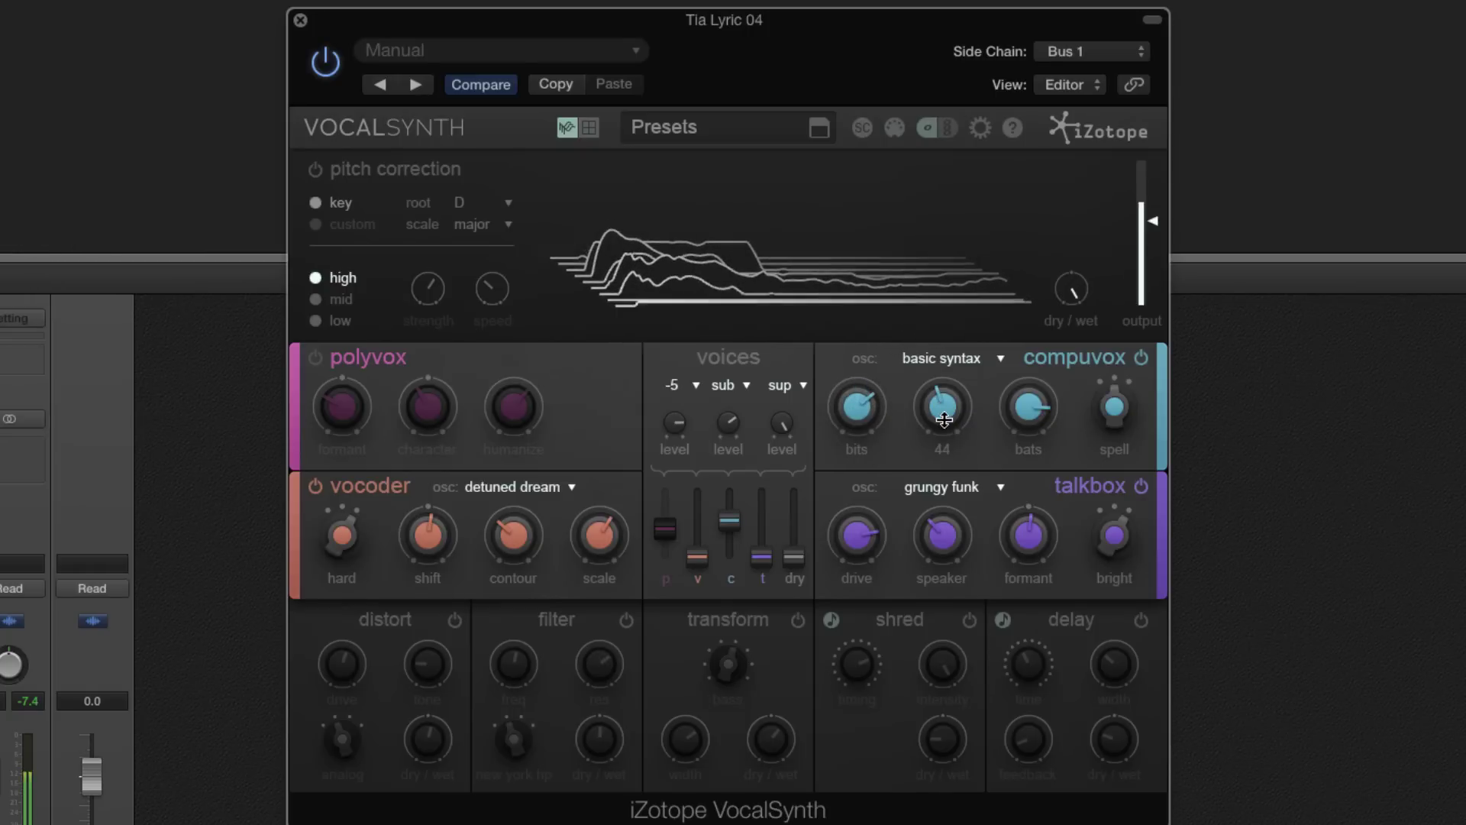
{"action": "left_click_drag", "start_coordinate": [857, 405], "coordinate": [858, 432]}
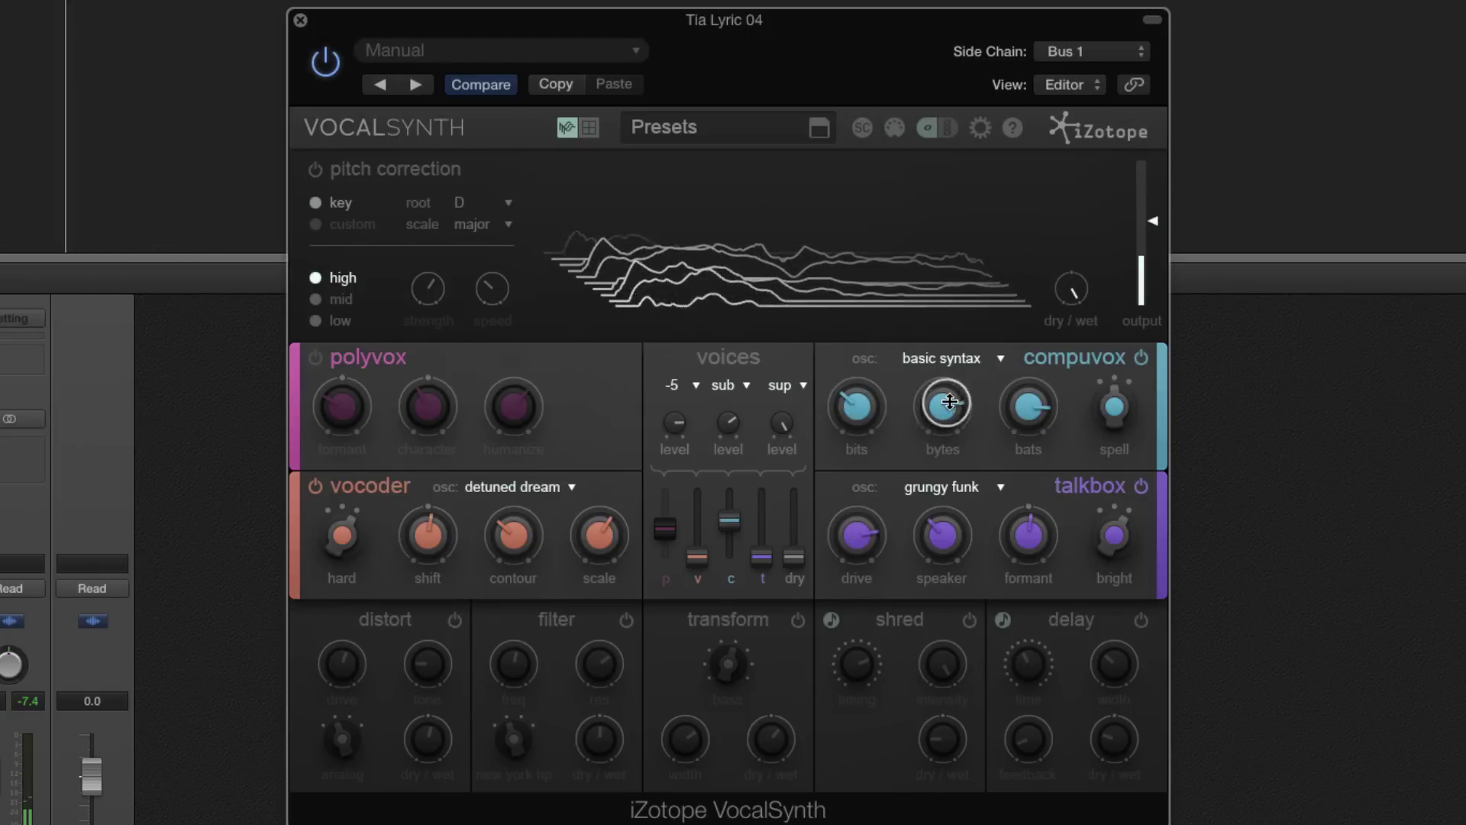
{"action": "left_click_drag", "start_coordinate": [949, 401], "coordinate": [948, 417]}
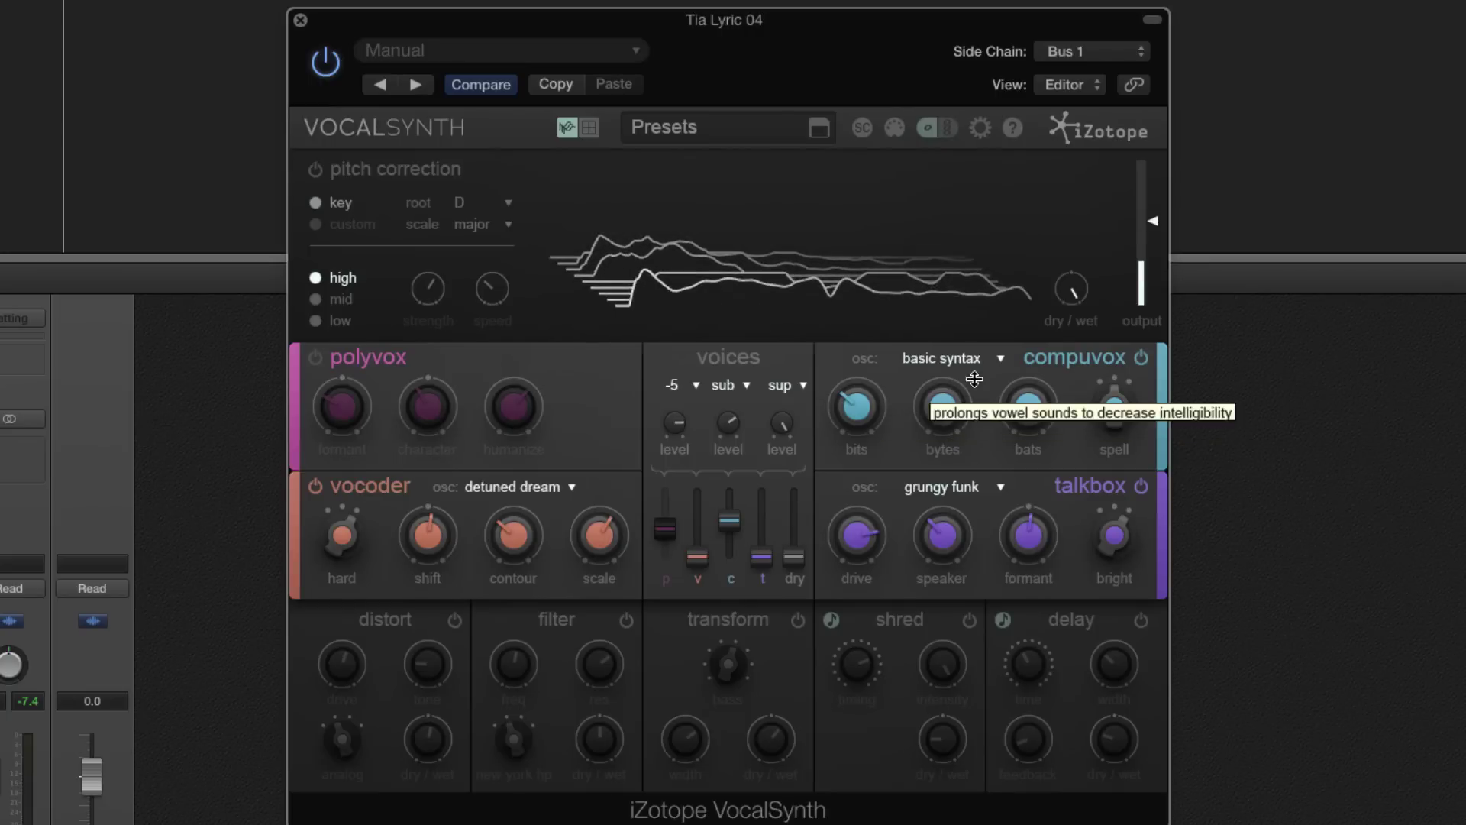
- Switch the compuvox oscillator to epoxy house and lower its bits and bytes amounts
{"action": "left_click", "coordinate": [957, 360]}
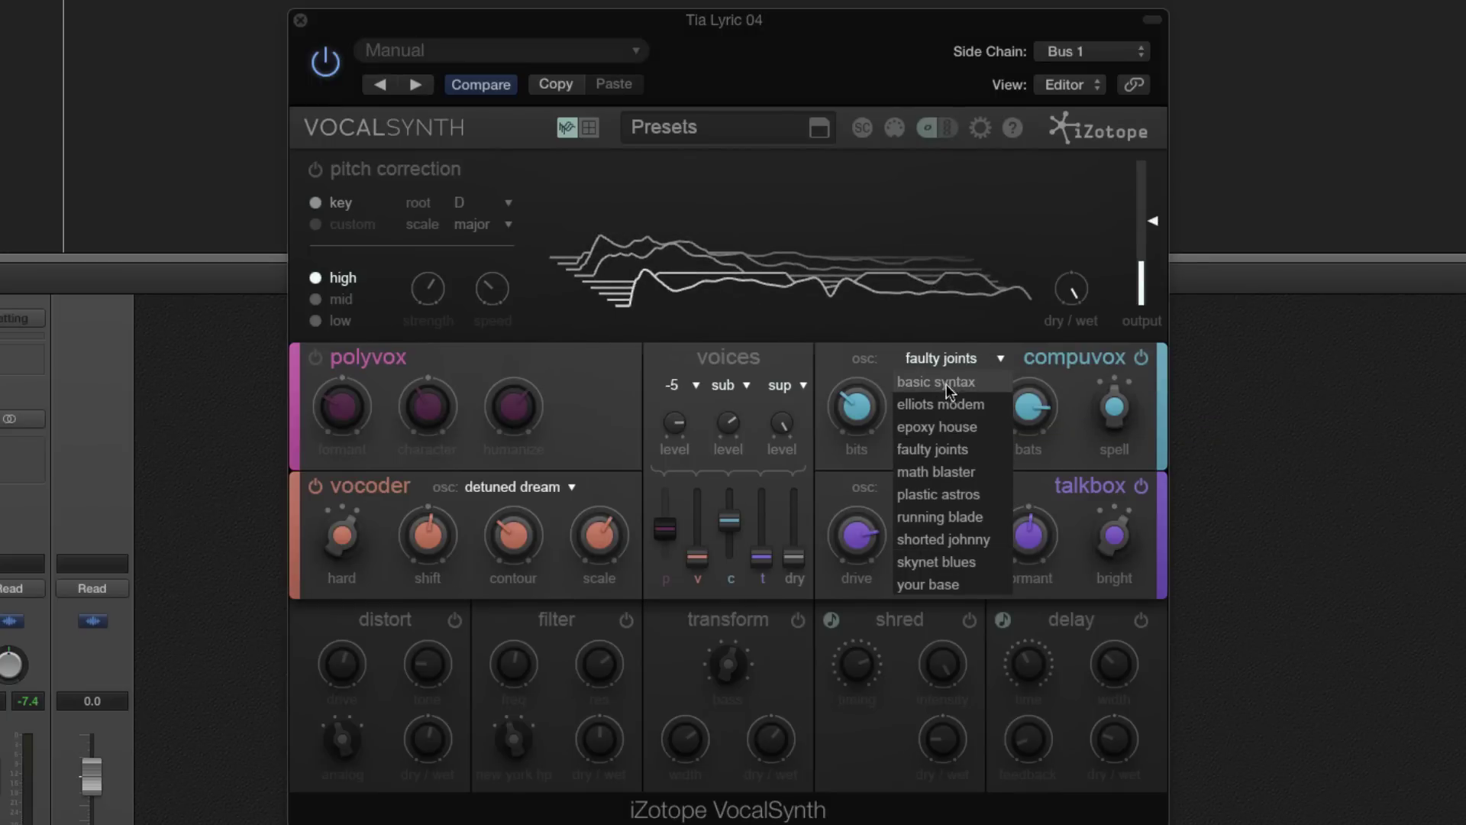
{"action": "left_click", "coordinate": [945, 425]}
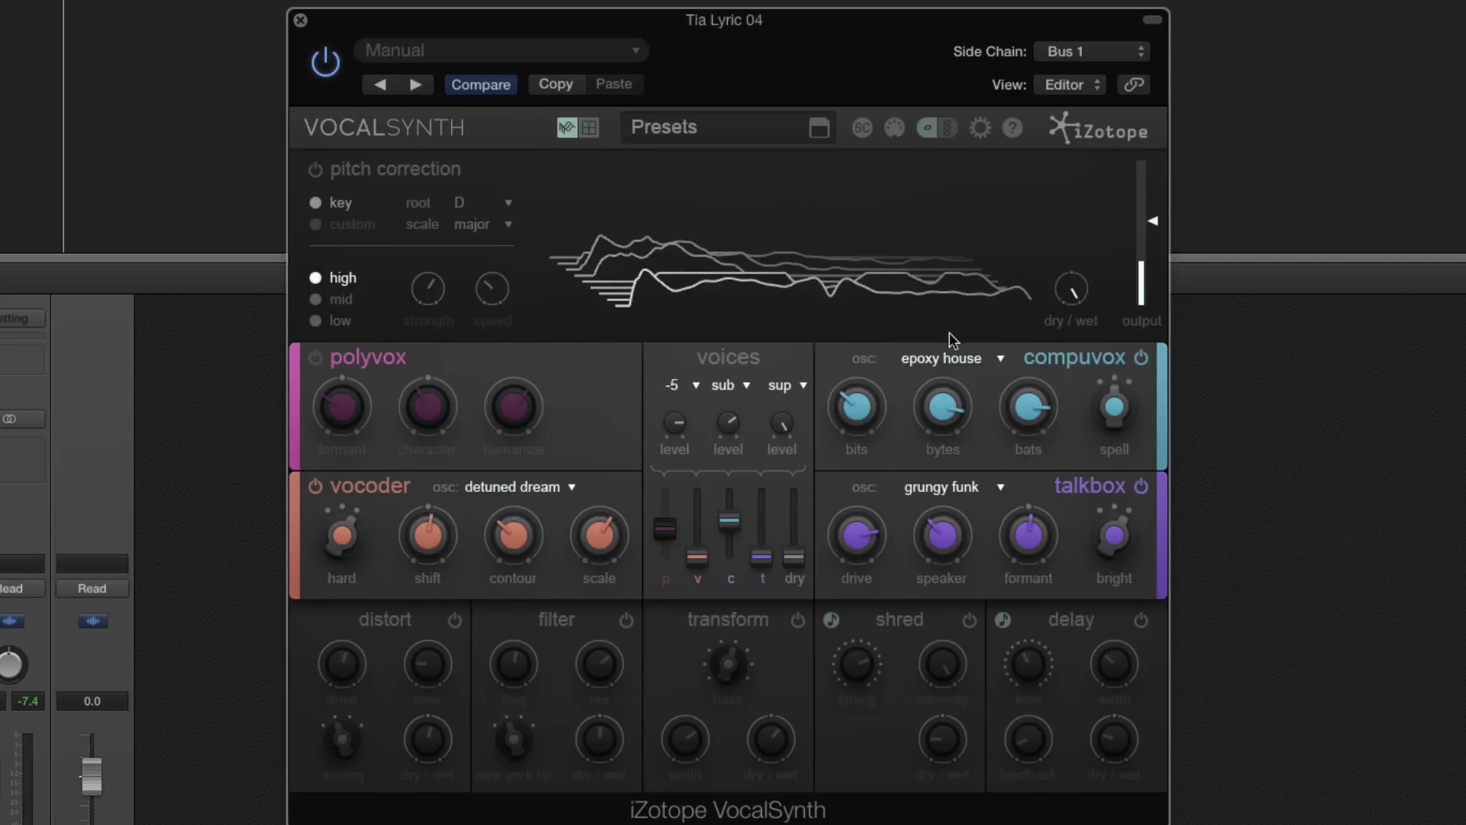
{"action": "mouse_move", "coordinate": [877, 404]}
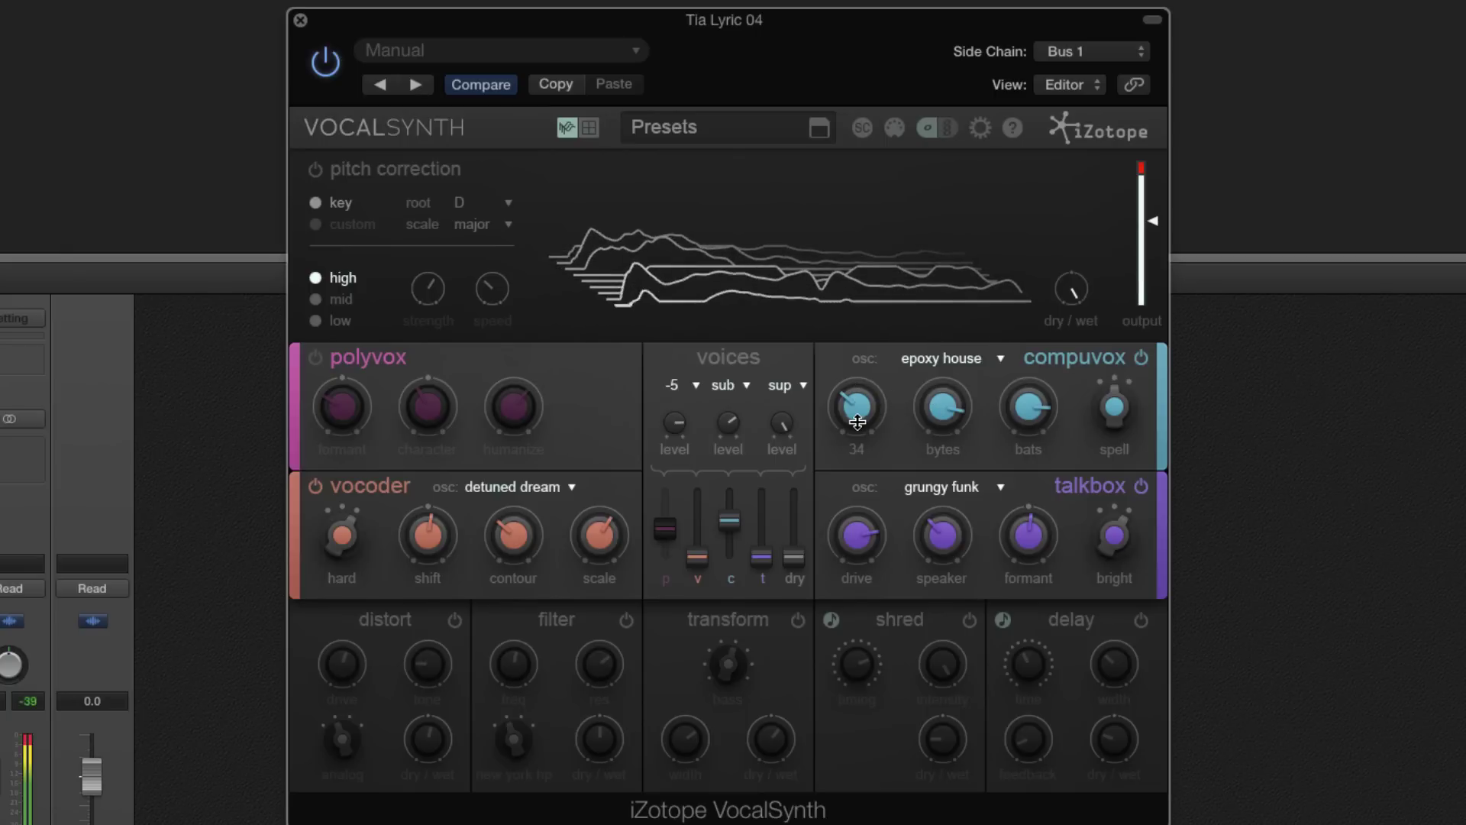
{"action": "left_click_drag", "start_coordinate": [877, 404], "coordinate": [952, 462]}
{"action": "left_click", "coordinate": [928, 412]}
- Sweep the compuvox bats amount down to about 33 and back up to about 71
{"action": "left_click_drag", "start_coordinate": [1036, 406], "coordinate": [1028, 504]}
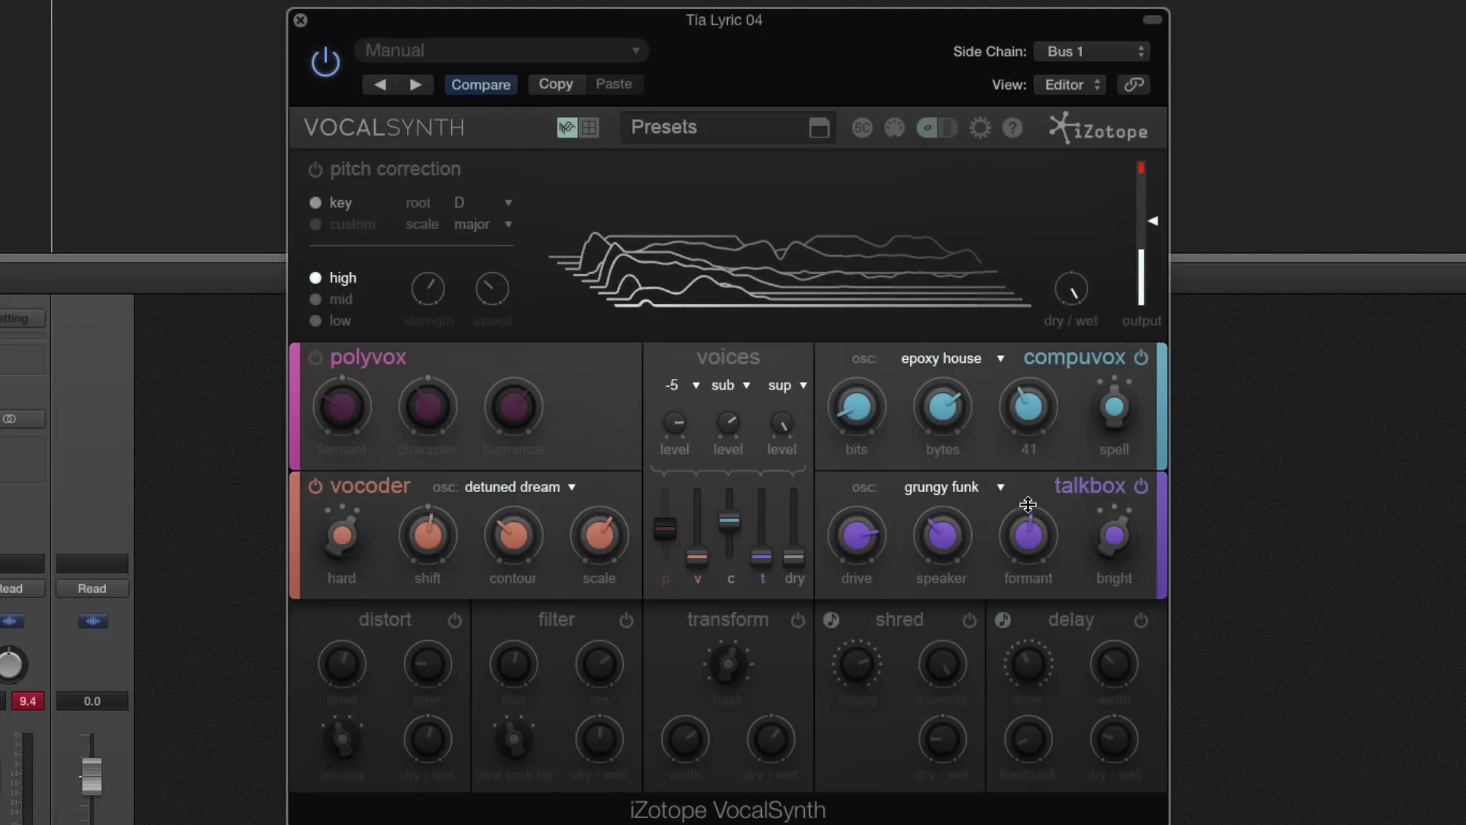
{"action": "mouse_move", "coordinate": [1019, 405]}
{"action": "left_mouse_down"}
{"action": "mouse_move", "coordinate": [1033, 434]}
{"action": "mouse_move", "coordinate": [1022, 404]}
{"action": "left_mouse_up"}
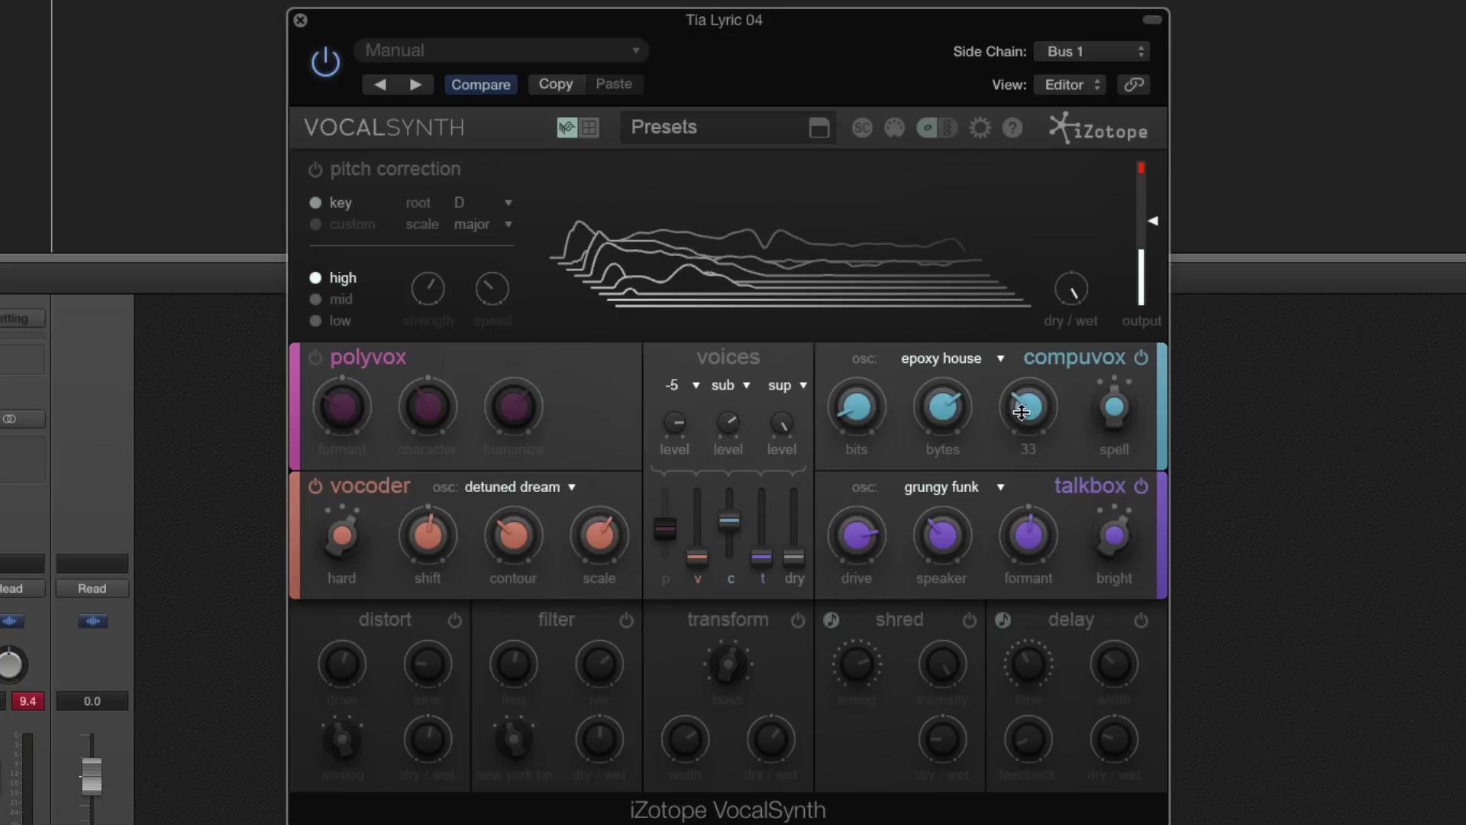
{"action": "left_click_drag", "start_coordinate": [1014, 426], "coordinate": [1073, 289]}
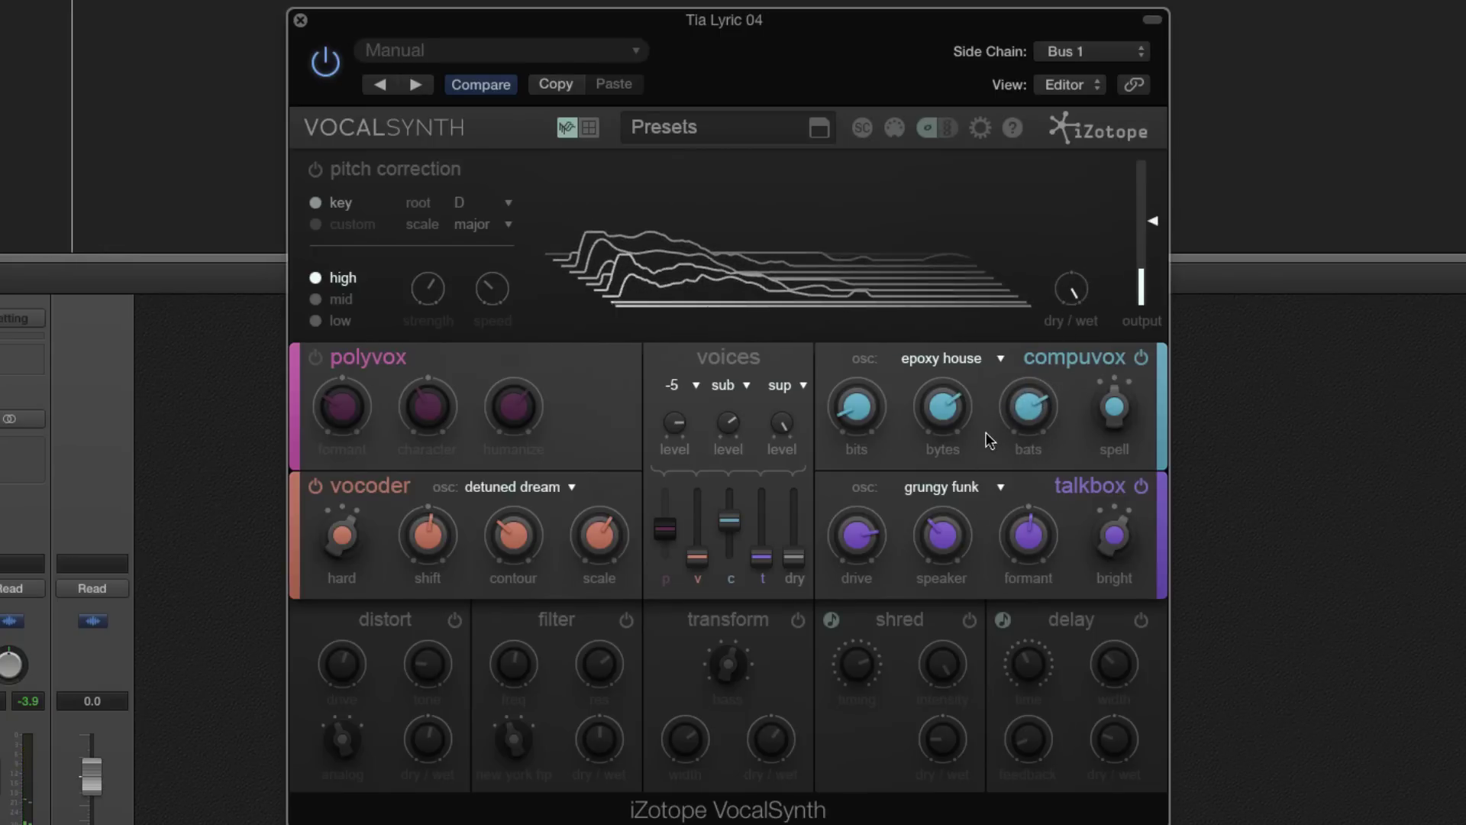
- Put compuvox in math mode with bits raised and bytes lowered, and switch its oscillator to plastic astros
{"action": "mouse_move", "coordinate": [1028, 404]}
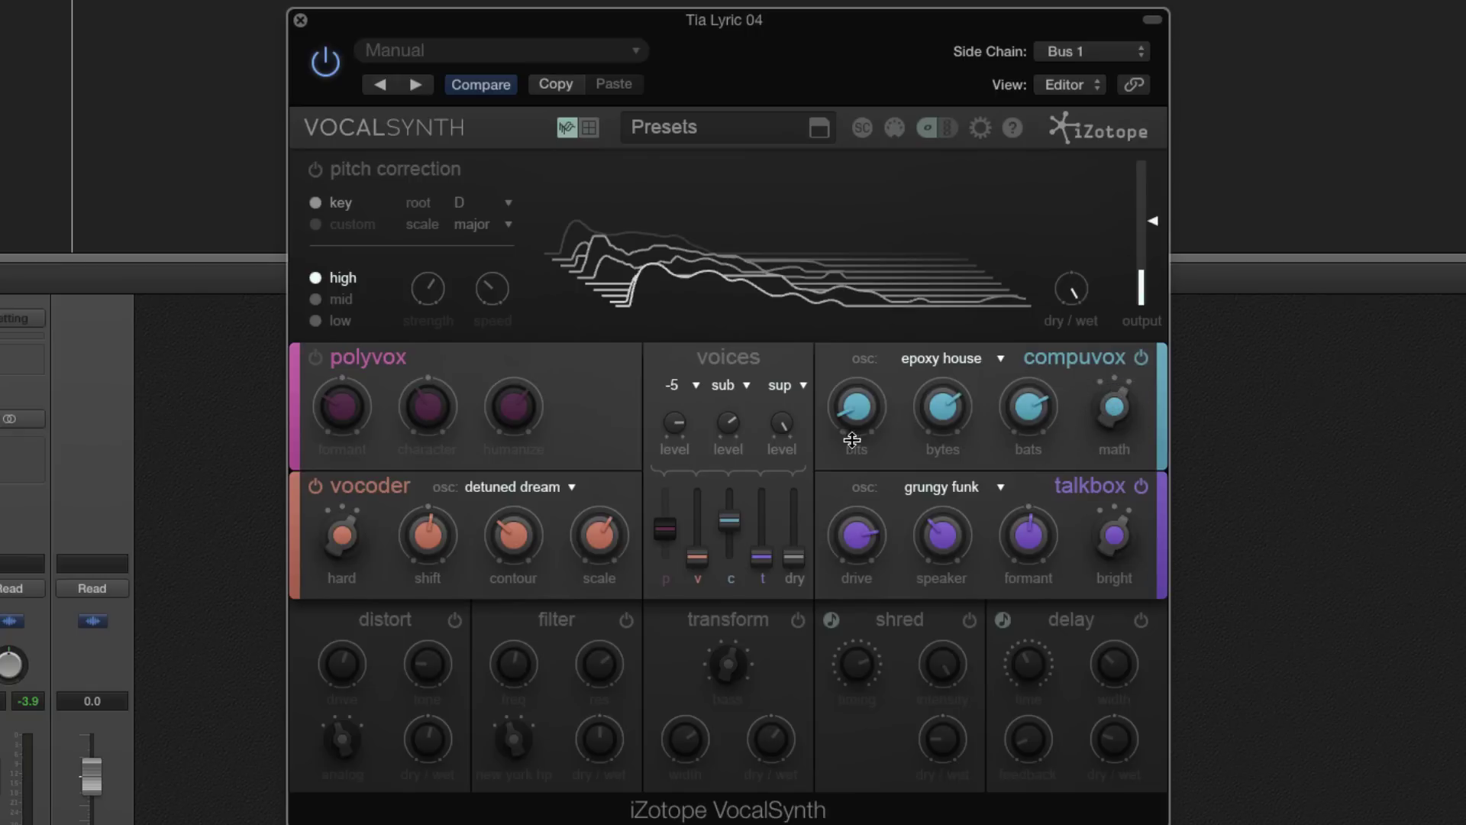
{"action": "left_click_drag", "start_coordinate": [852, 440], "coordinate": [950, 425]}
{"action": "left_click", "coordinate": [929, 358]}
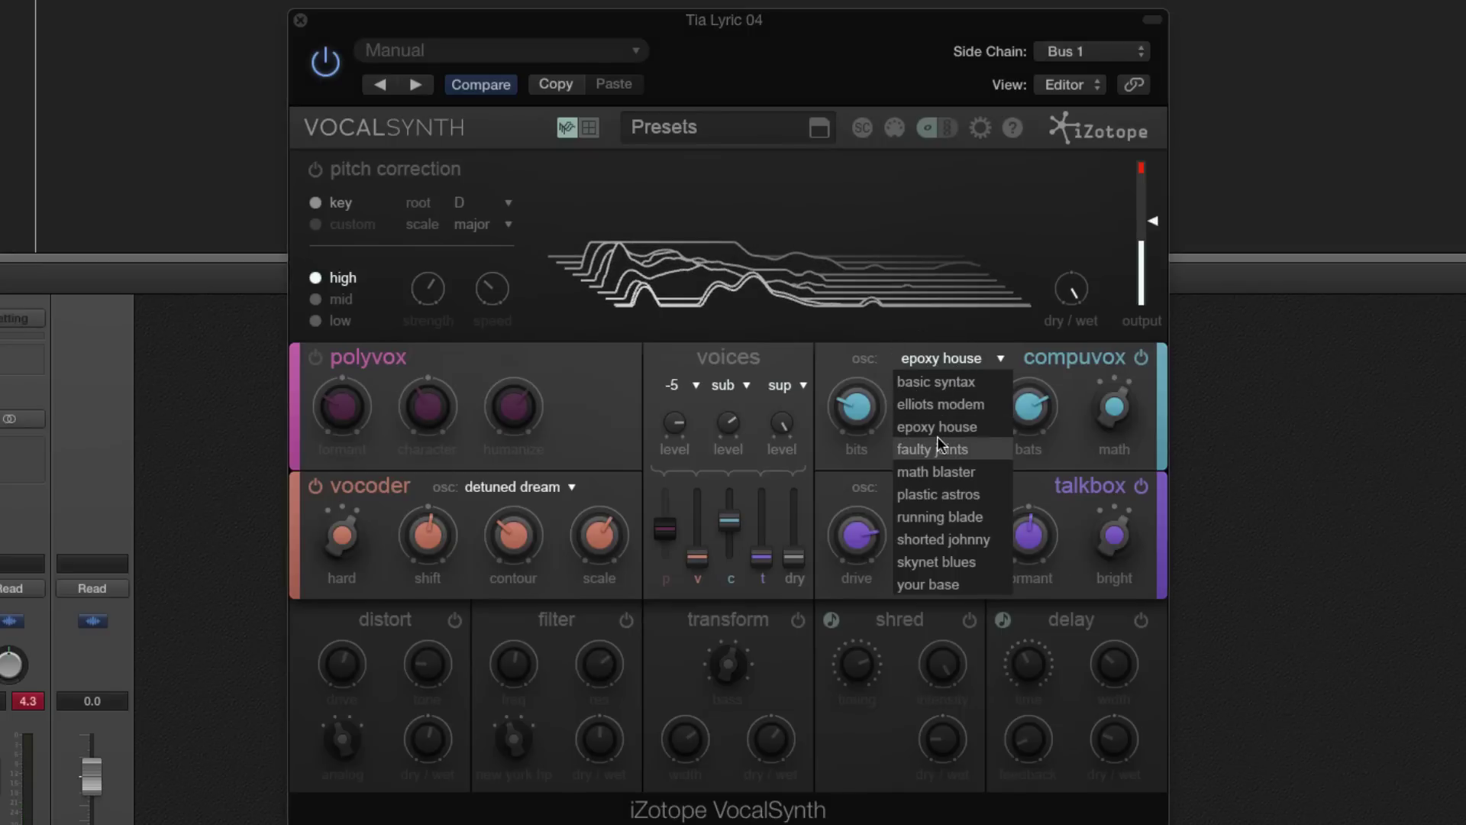
{"action": "left_click", "coordinate": [952, 497]}
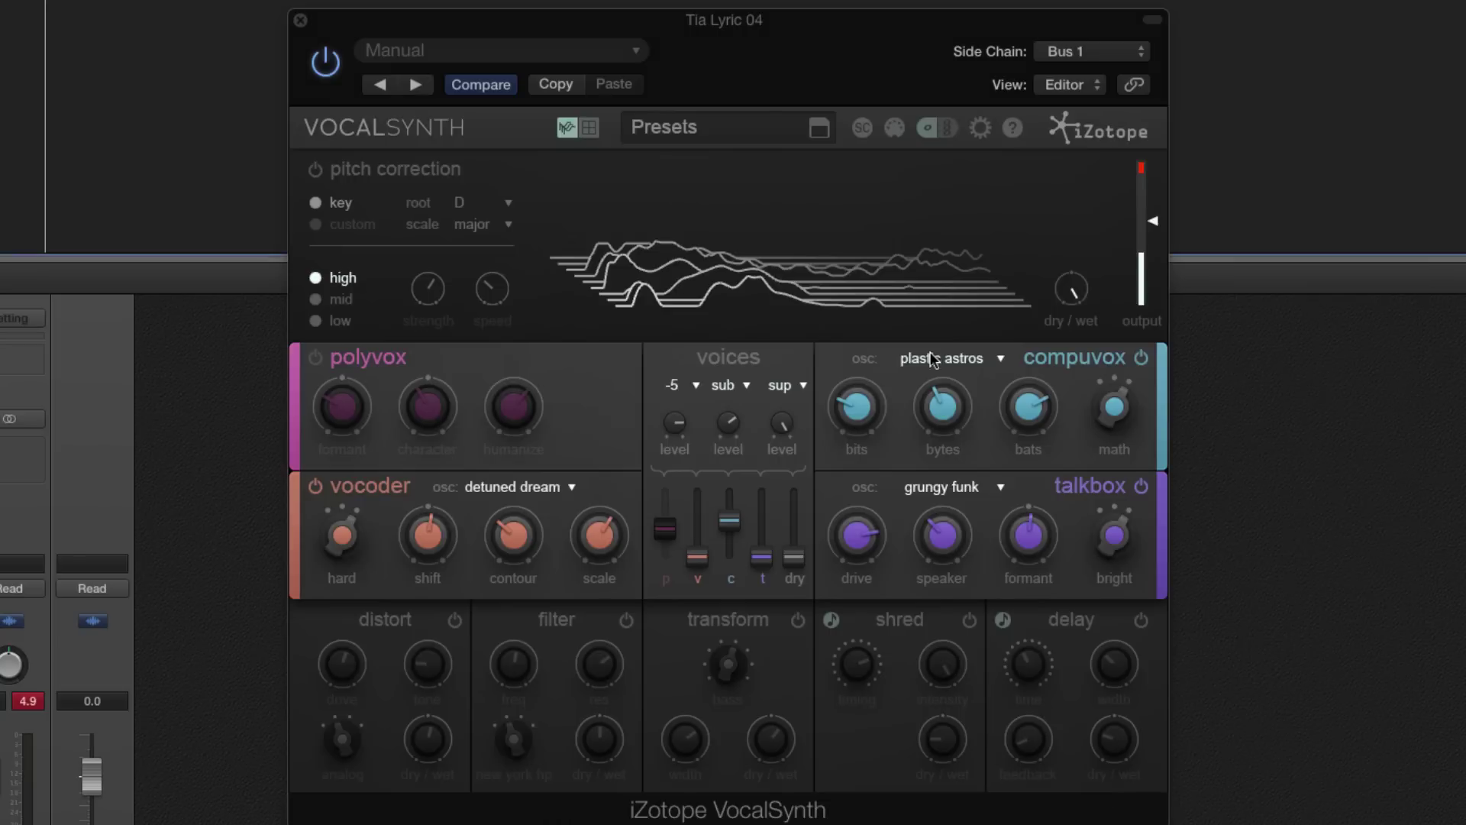
- Change the compuvox oscillator to shorted johnny and set its mode back to spell
{"action": "left_click", "coordinate": [936, 361]}
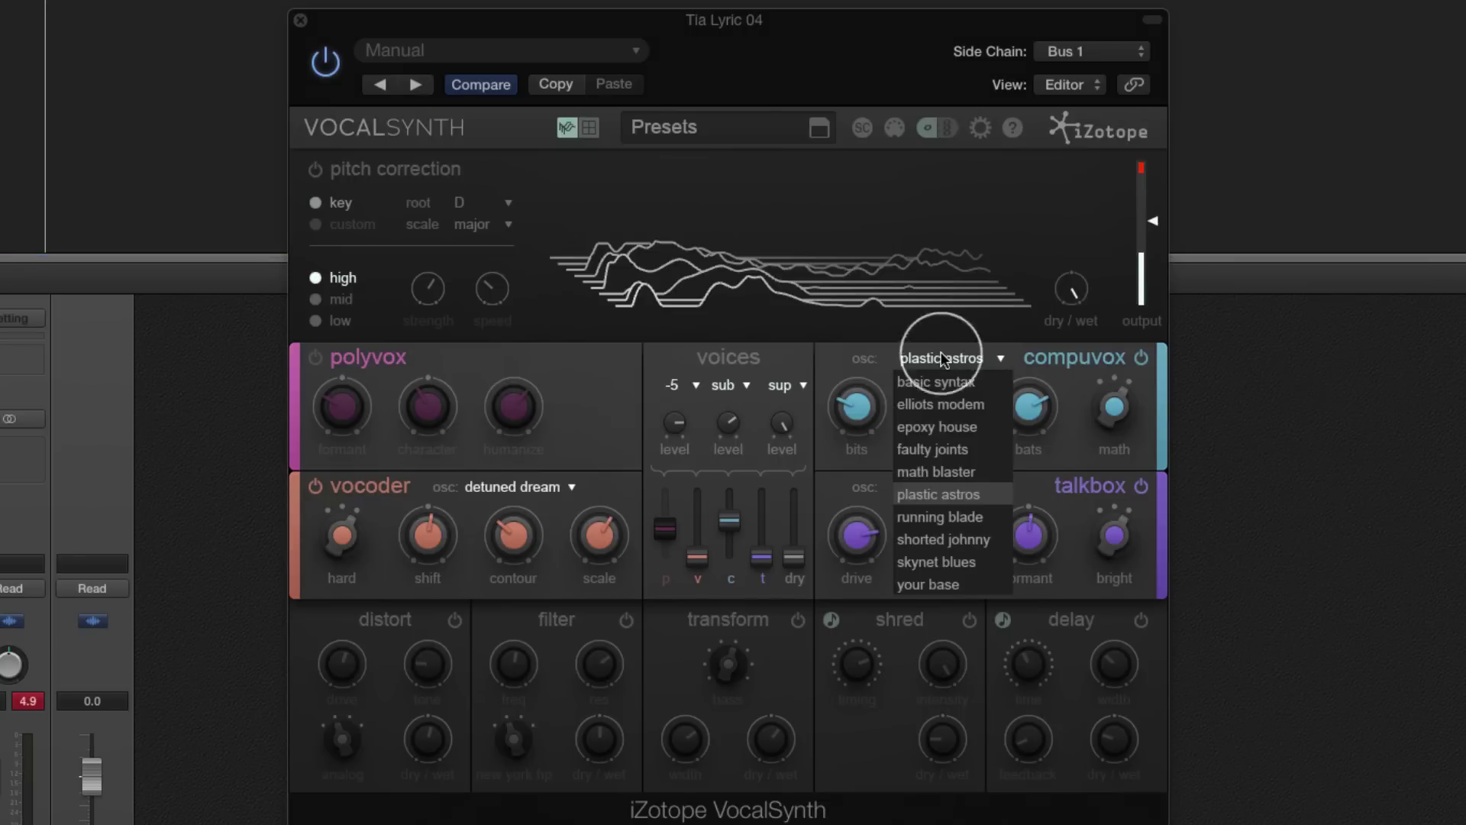
{"action": "left_click", "coordinate": [946, 543]}
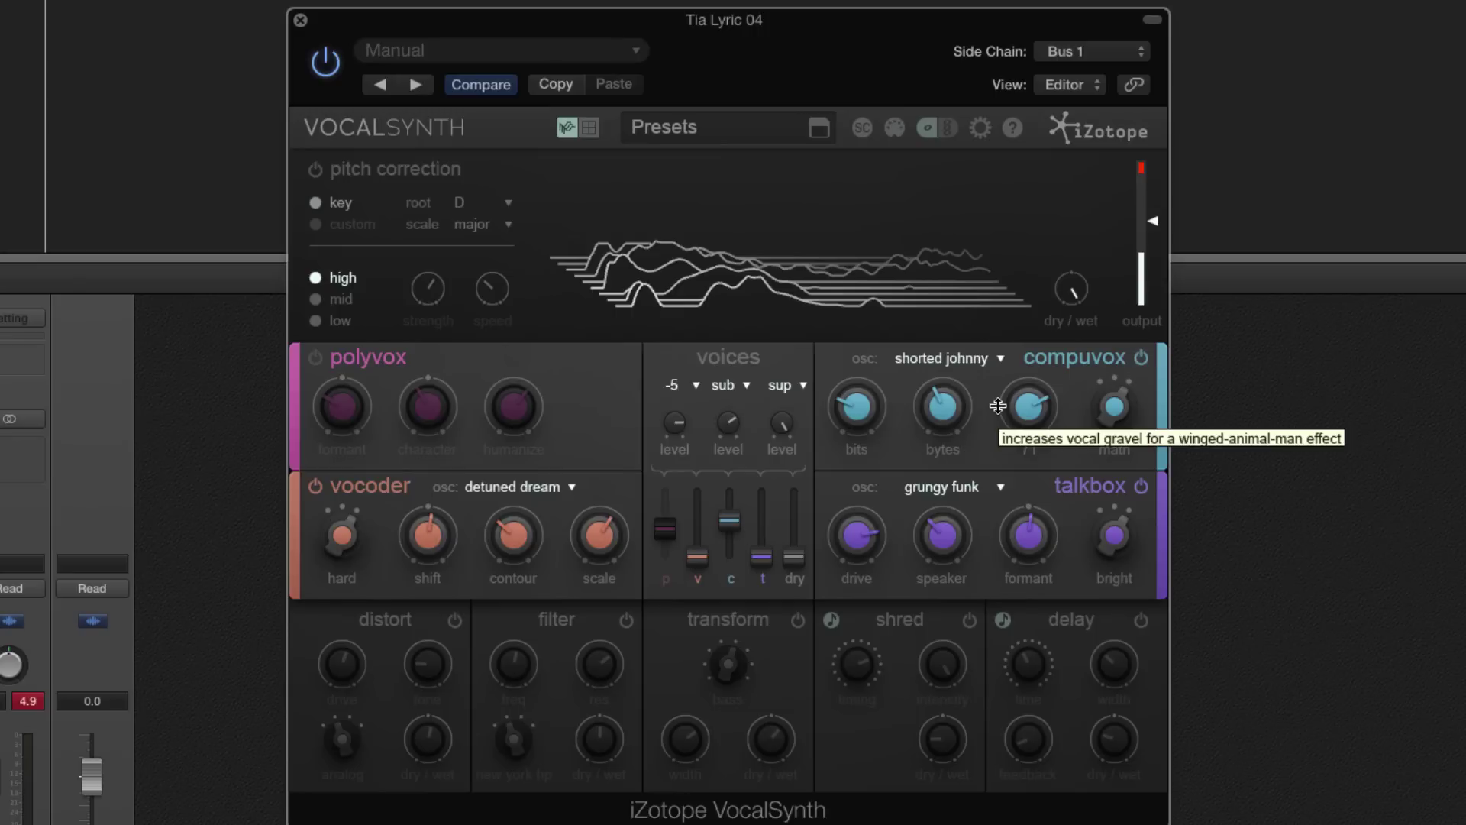
{"action": "left_click", "coordinate": [1114, 406]}
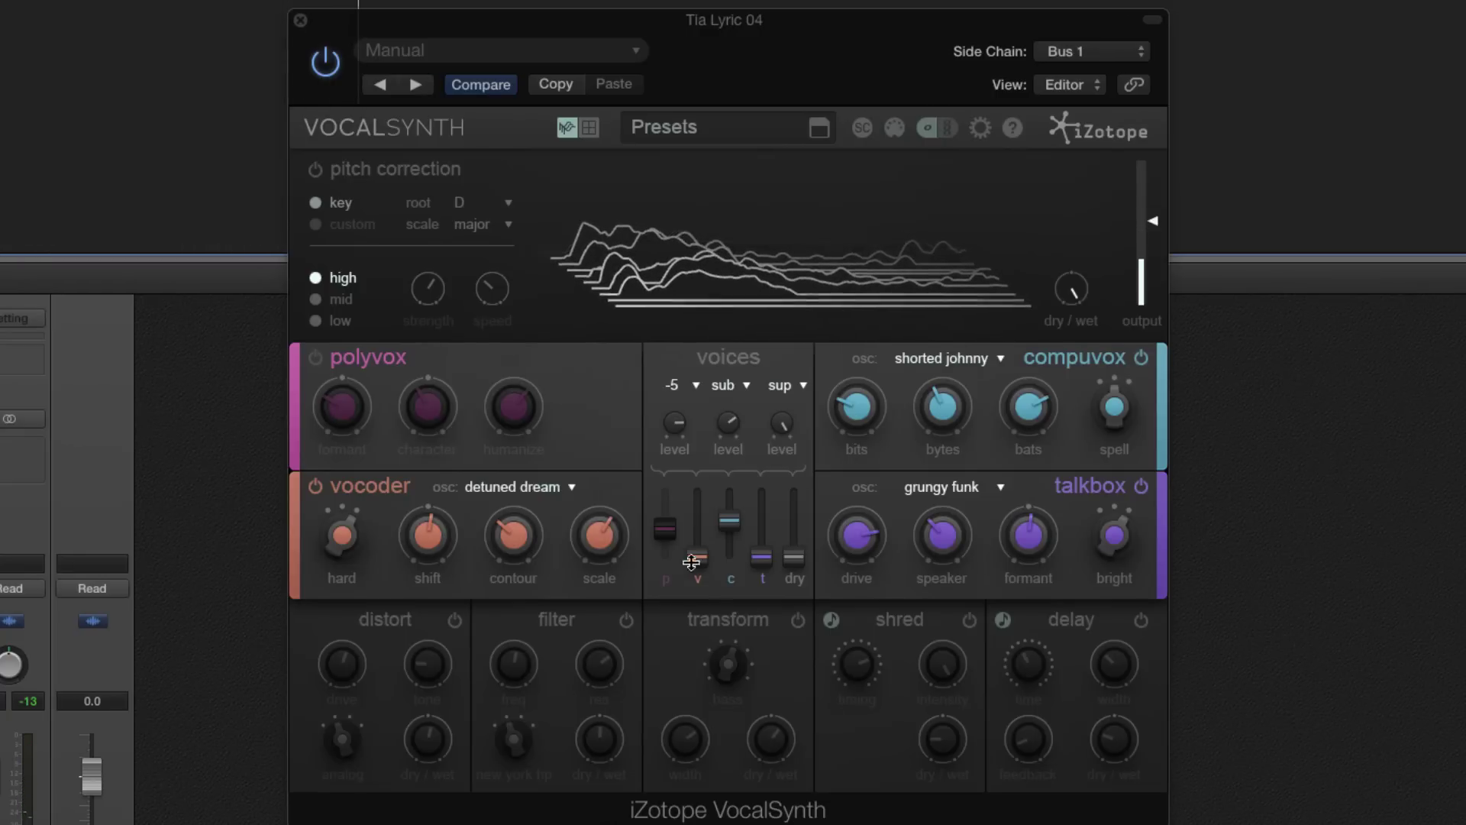
- Re-enable polyvox alongside compuvox and raise the dry level to 78
{"action": "left_click", "coordinate": [301, 348]}
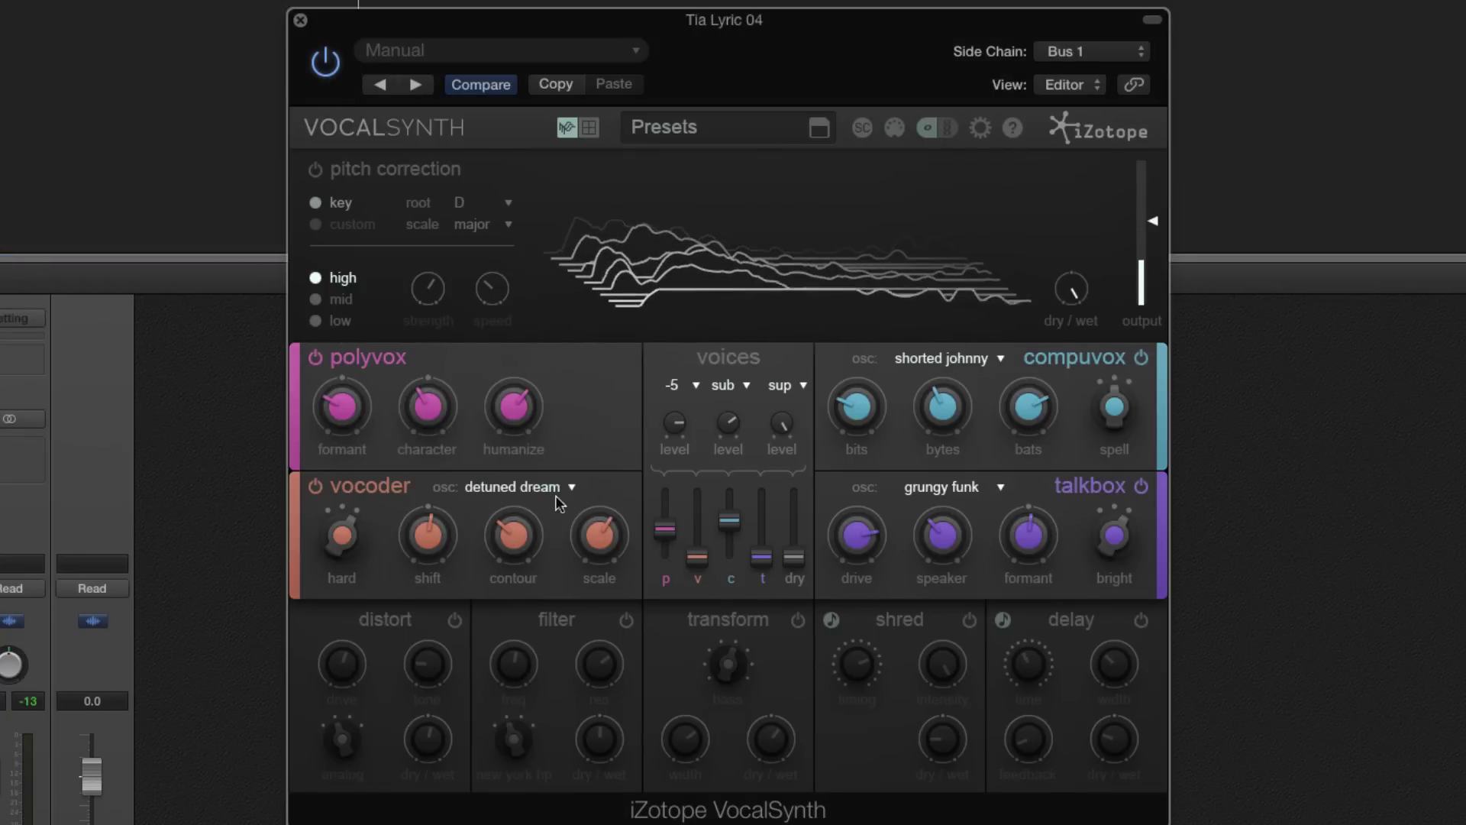
{"action": "mouse_move", "coordinate": [666, 525]}
{"action": "left_mouse_down"}
{"action": "mouse_move", "coordinate": [666, 510]}
{"action": "mouse_move", "coordinate": [668, 524]}
{"action": "left_mouse_up"}
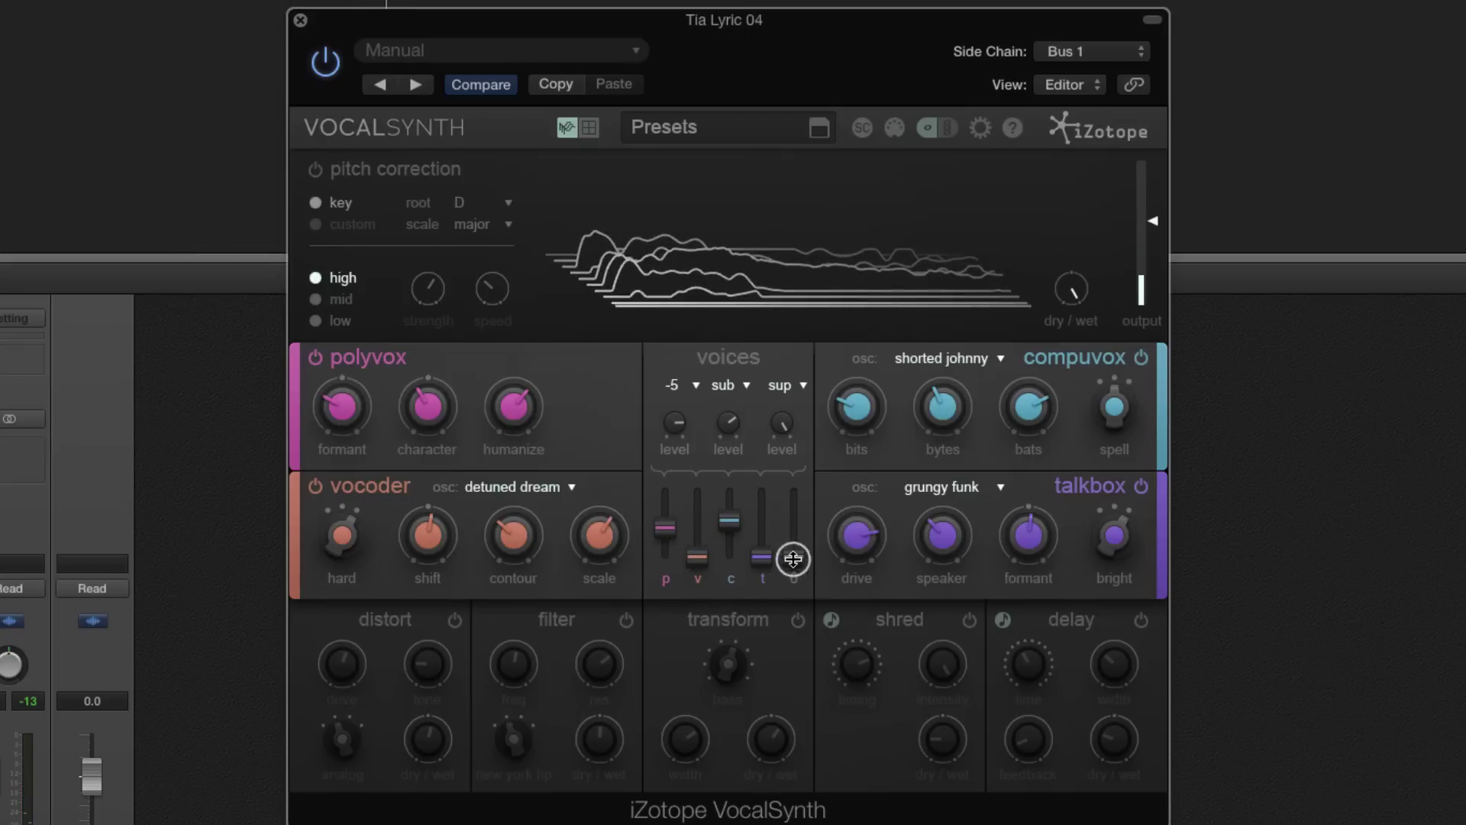
{"action": "left_click_drag", "start_coordinate": [792, 558], "coordinate": [792, 521]}
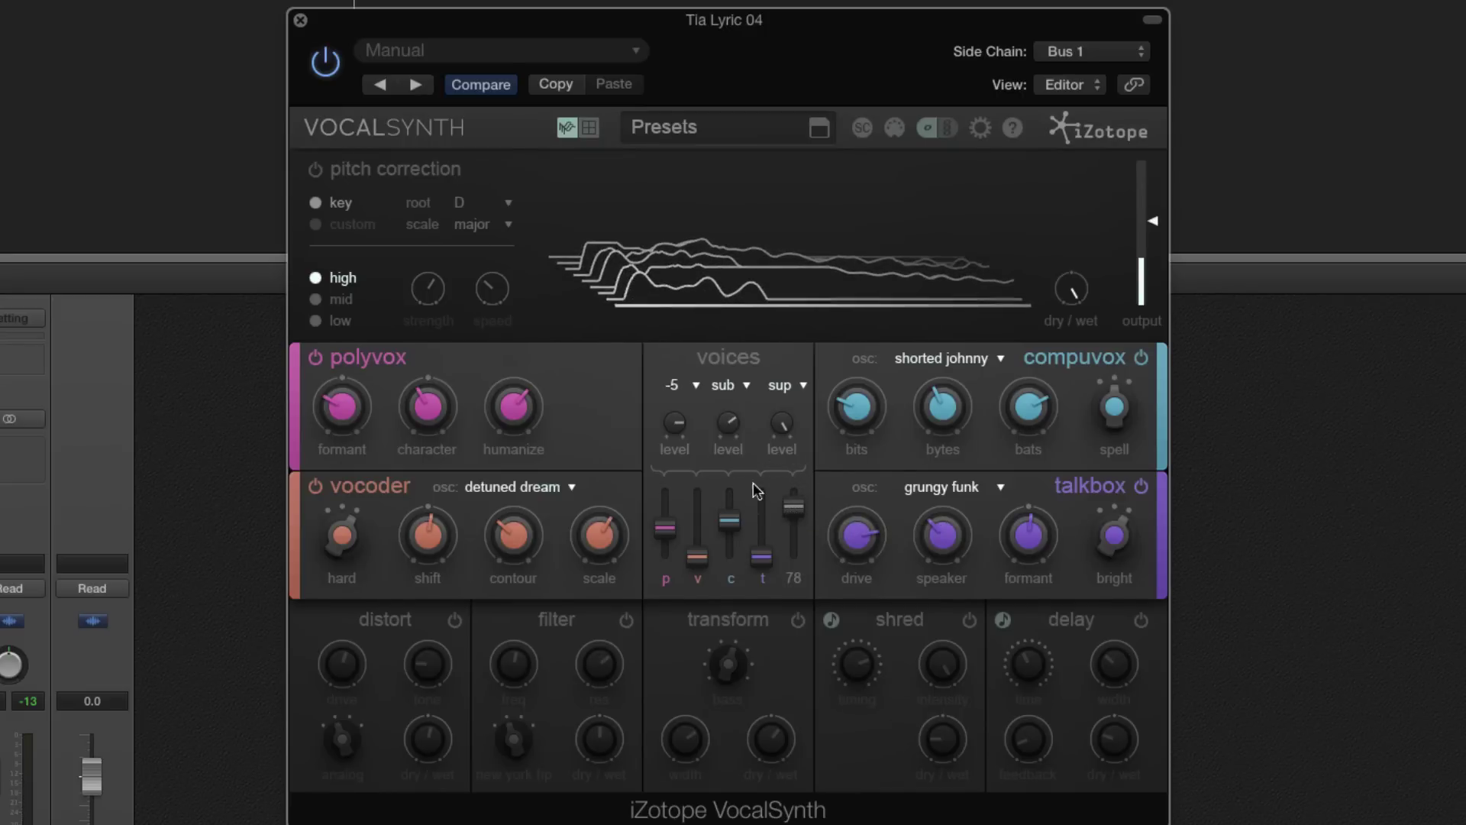
- Turn off compuvox and polyvox, and raise the vocoder gain to 81
{"action": "left_click", "coordinate": [1141, 357]}
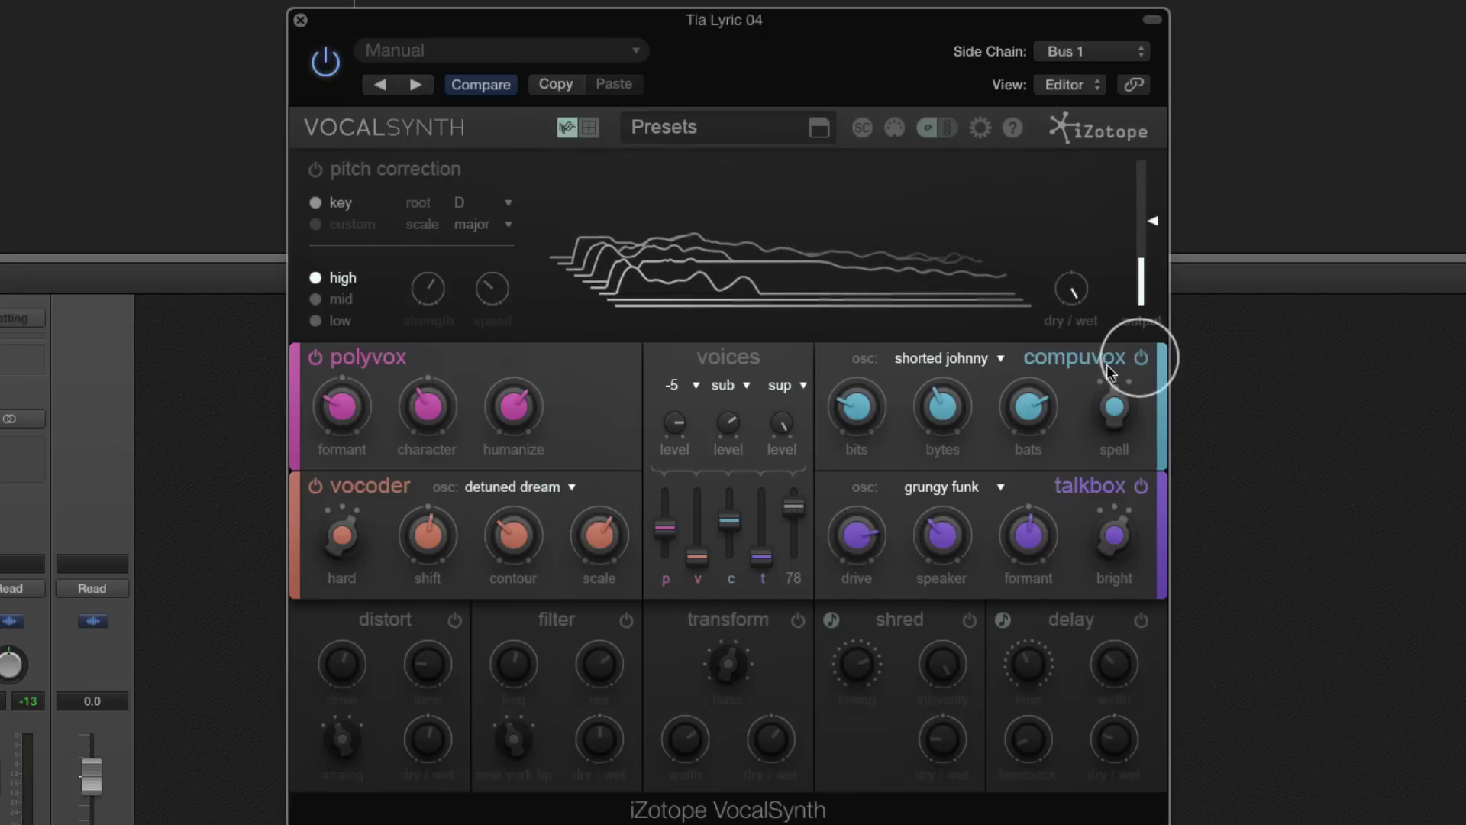
{"action": "left_click", "coordinate": [316, 358]}
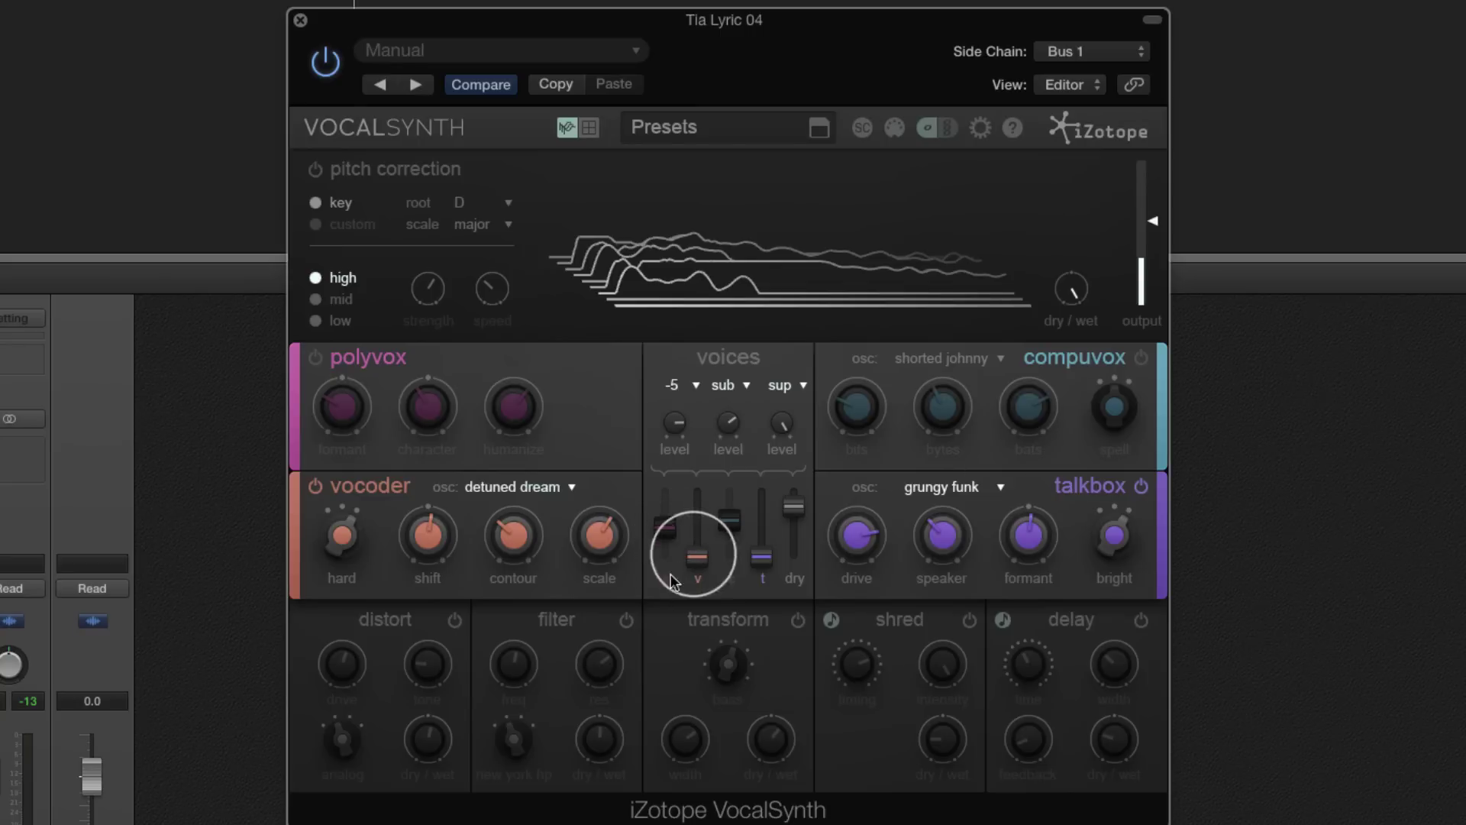
{"action": "left_click_drag", "start_coordinate": [694, 541], "coordinate": [694, 489]}
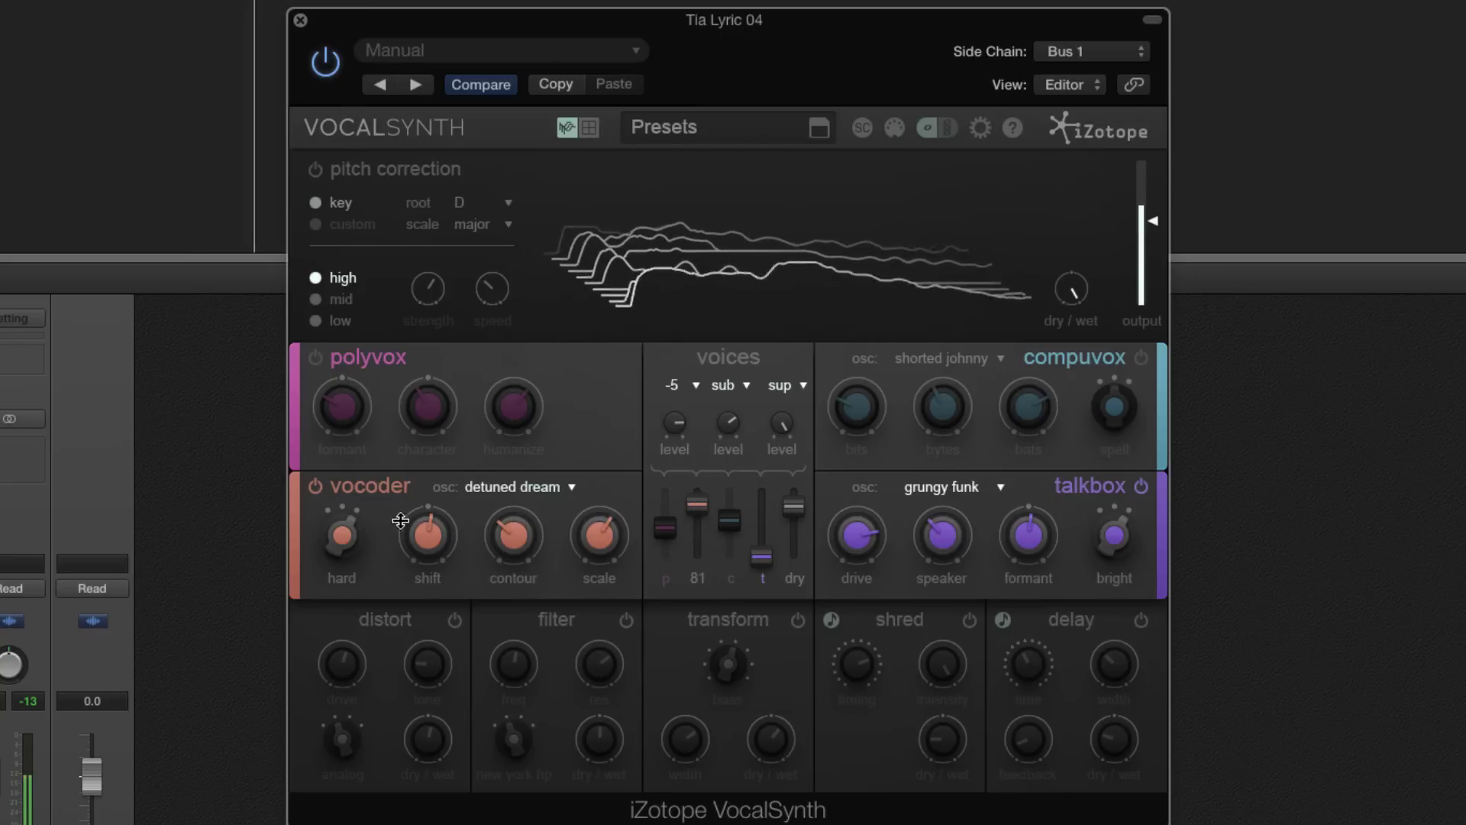
- Raise the vocoder contour to about the middle and try the smooth and vintage modes before returning to hard
{"action": "left_click_drag", "start_coordinate": [508, 547], "coordinate": [520, 505]}
{"action": "mouse_move", "coordinate": [349, 528]}
{"action": "left_mouse_down"}
{"action": "mouse_move", "coordinate": [330, 615]}
{"action": "mouse_move", "coordinate": [331, 533]}
{"action": "left_mouse_up"}
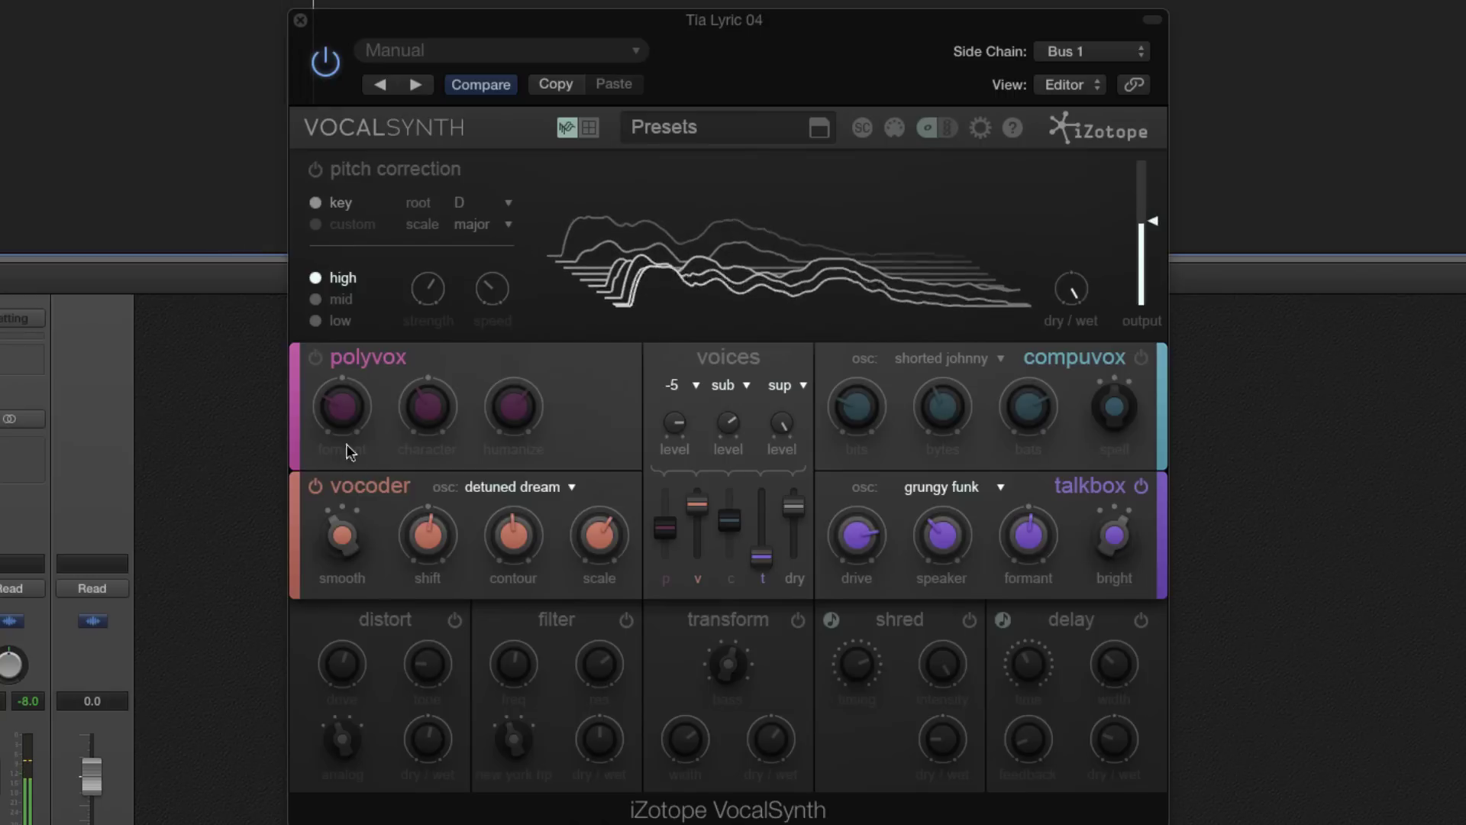
{"action": "left_click_drag", "start_coordinate": [341, 538], "coordinate": [350, 512]}
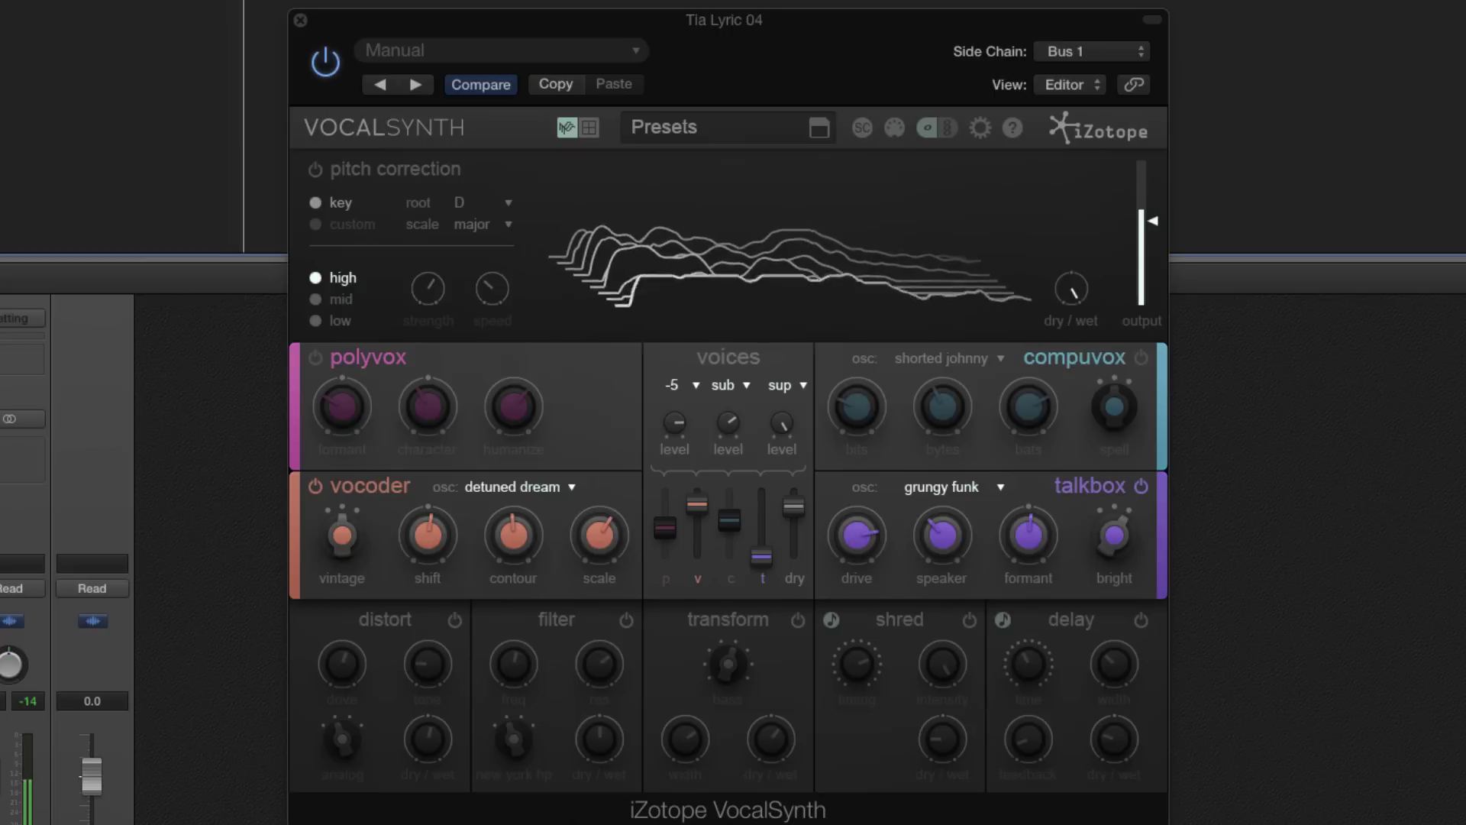
{"action": "left_click_drag", "start_coordinate": [342, 536], "coordinate": [322, 565]}
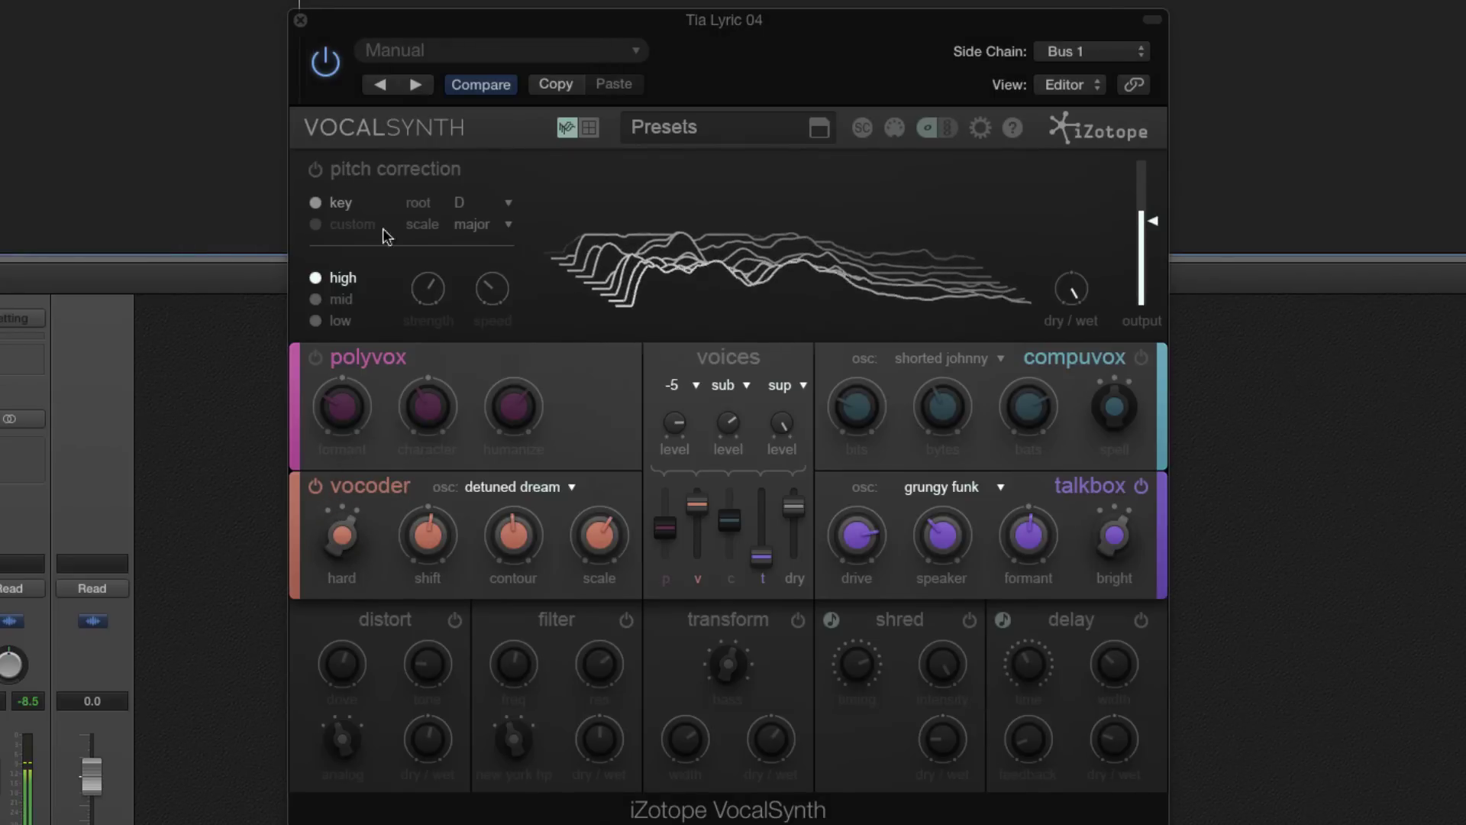
- Lower the vocoder shift to about -22, sweep the scale down and up to 73, and reduce the contour
{"action": "left_click_drag", "start_coordinate": [428, 535], "coordinate": [427, 532]}
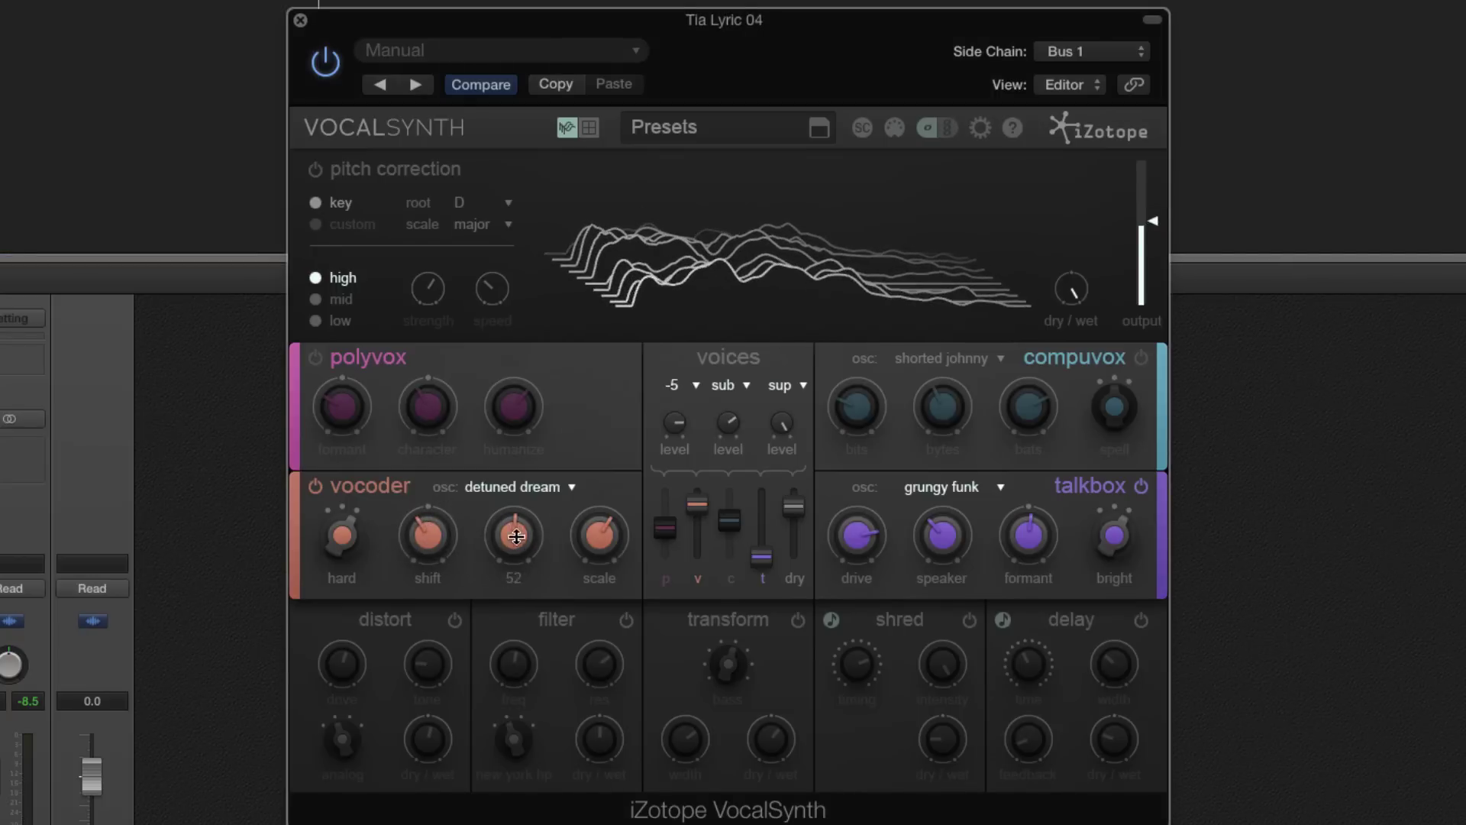
{"action": "left_click_drag", "start_coordinate": [599, 535], "coordinate": [599, 586]}
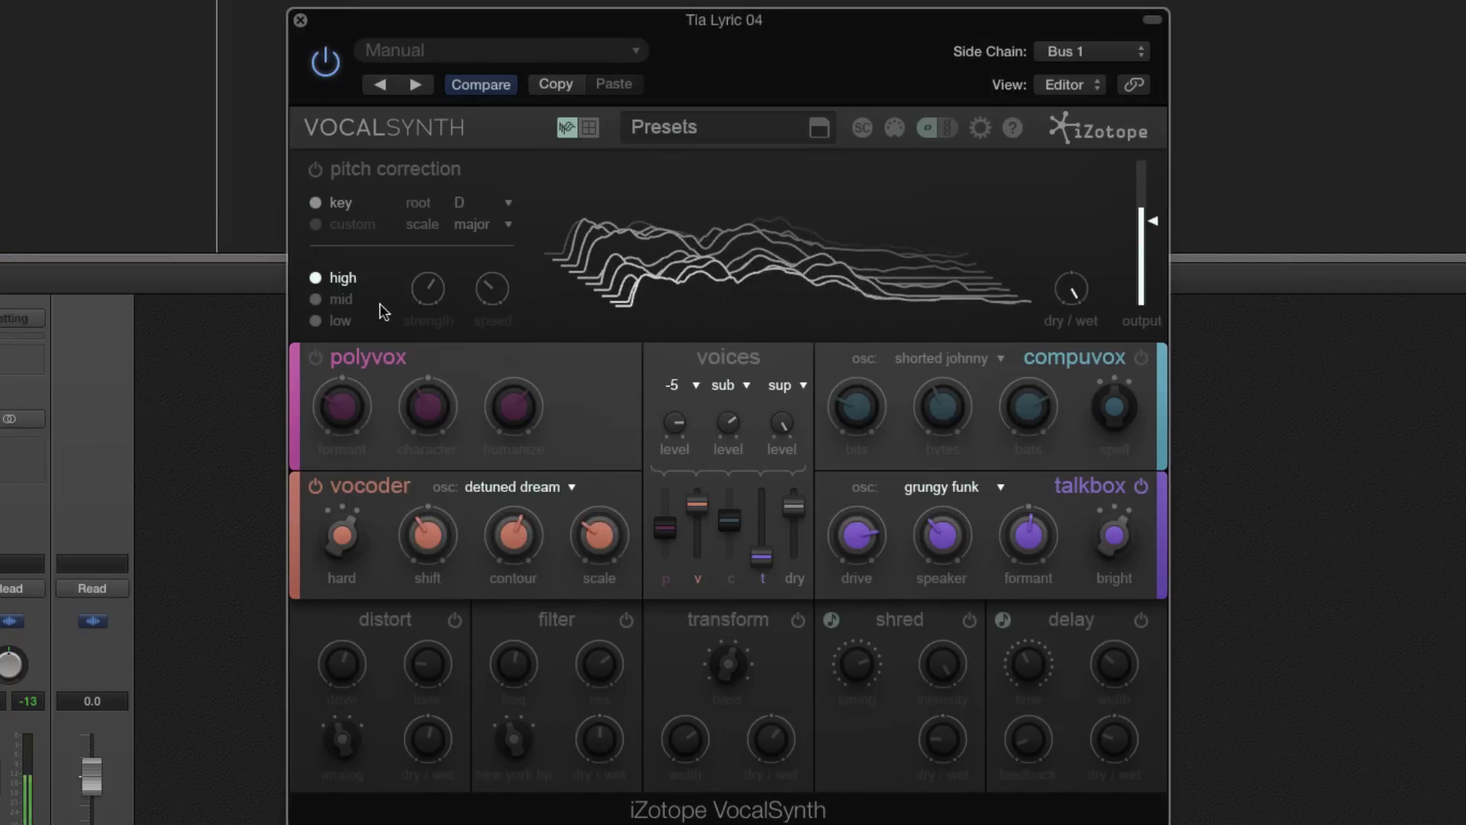
{"action": "left_click_drag", "start_coordinate": [599, 535], "coordinate": [638, 430]}
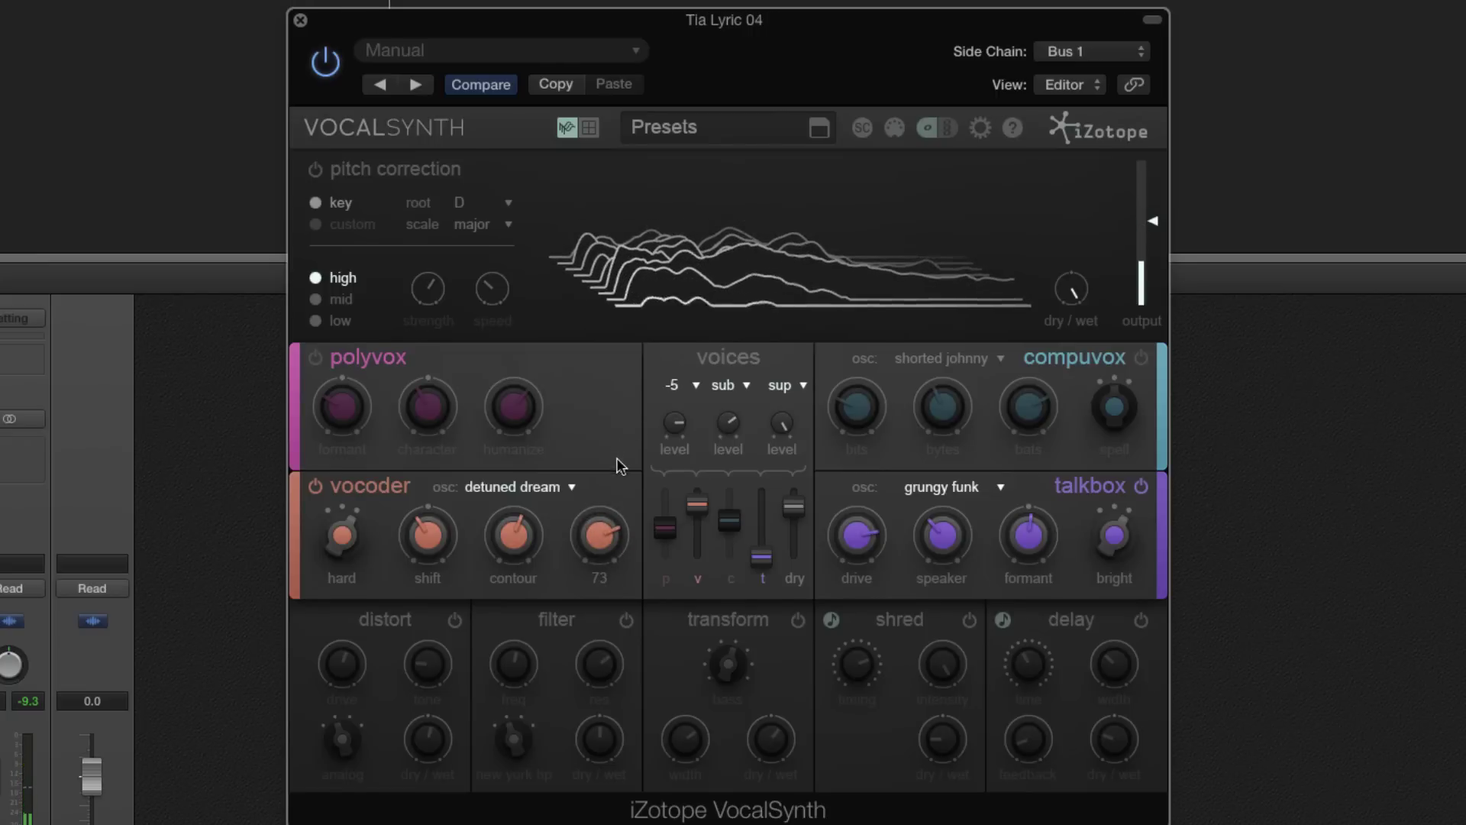
{"action": "left_click_drag", "start_coordinate": [514, 533], "coordinate": [513, 533]}
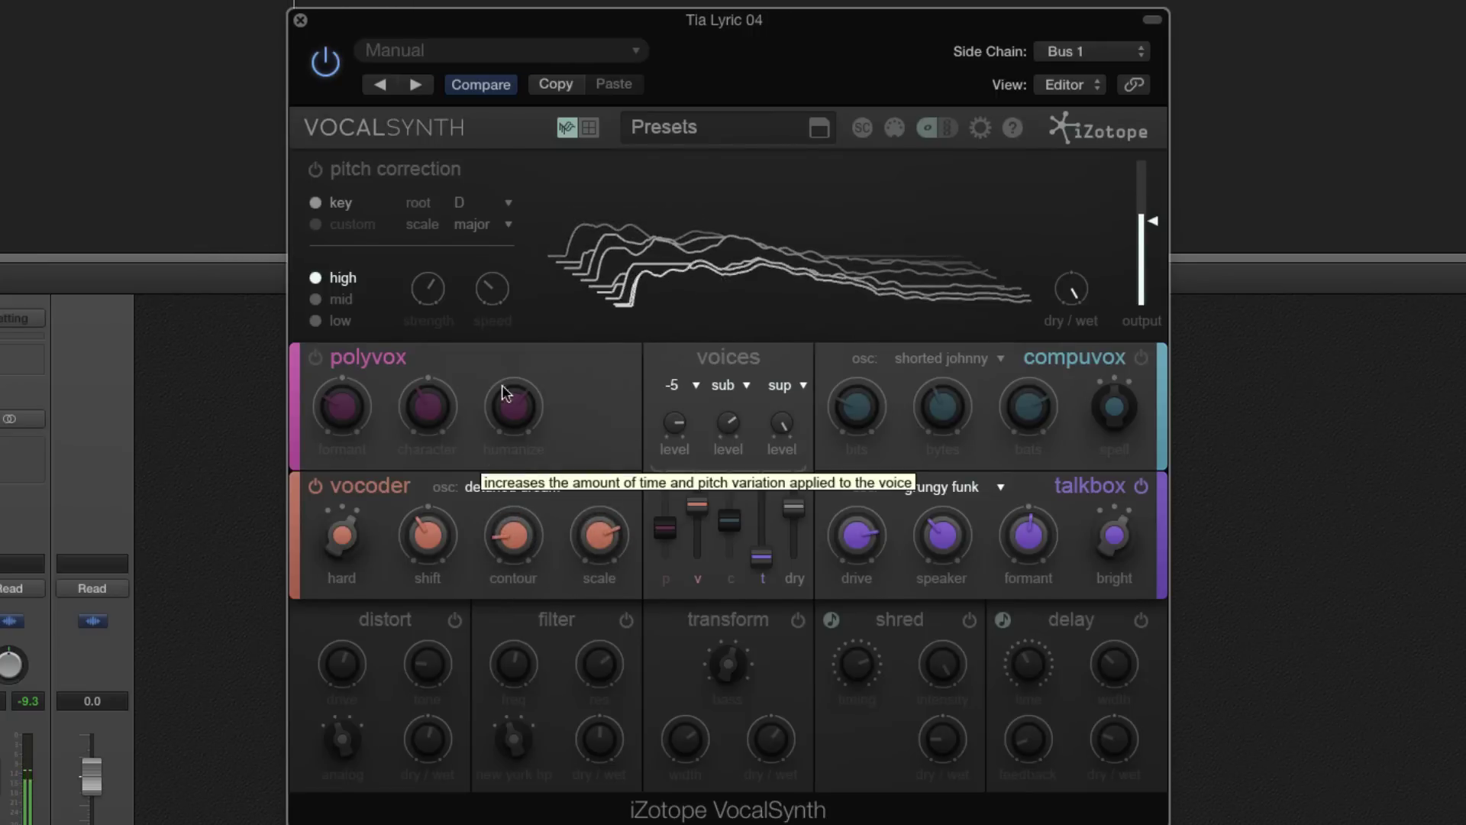
- Switch the vocoder to the planet galaxy oscillator in vintage mode, with the shift near center and the contour raised
{"action": "left_click", "coordinate": [510, 487]}
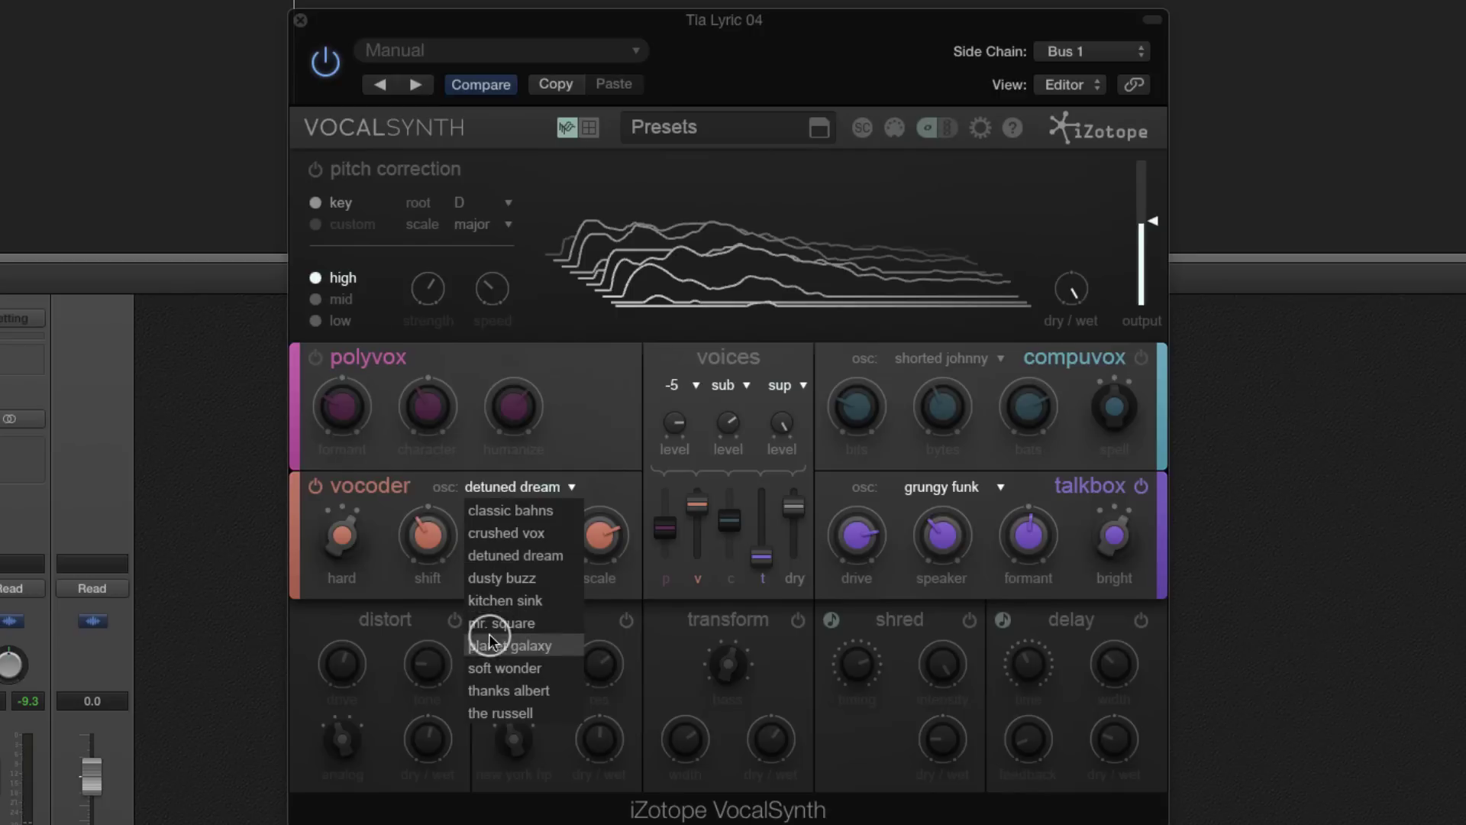
{"action": "left_click", "coordinate": [492, 644]}
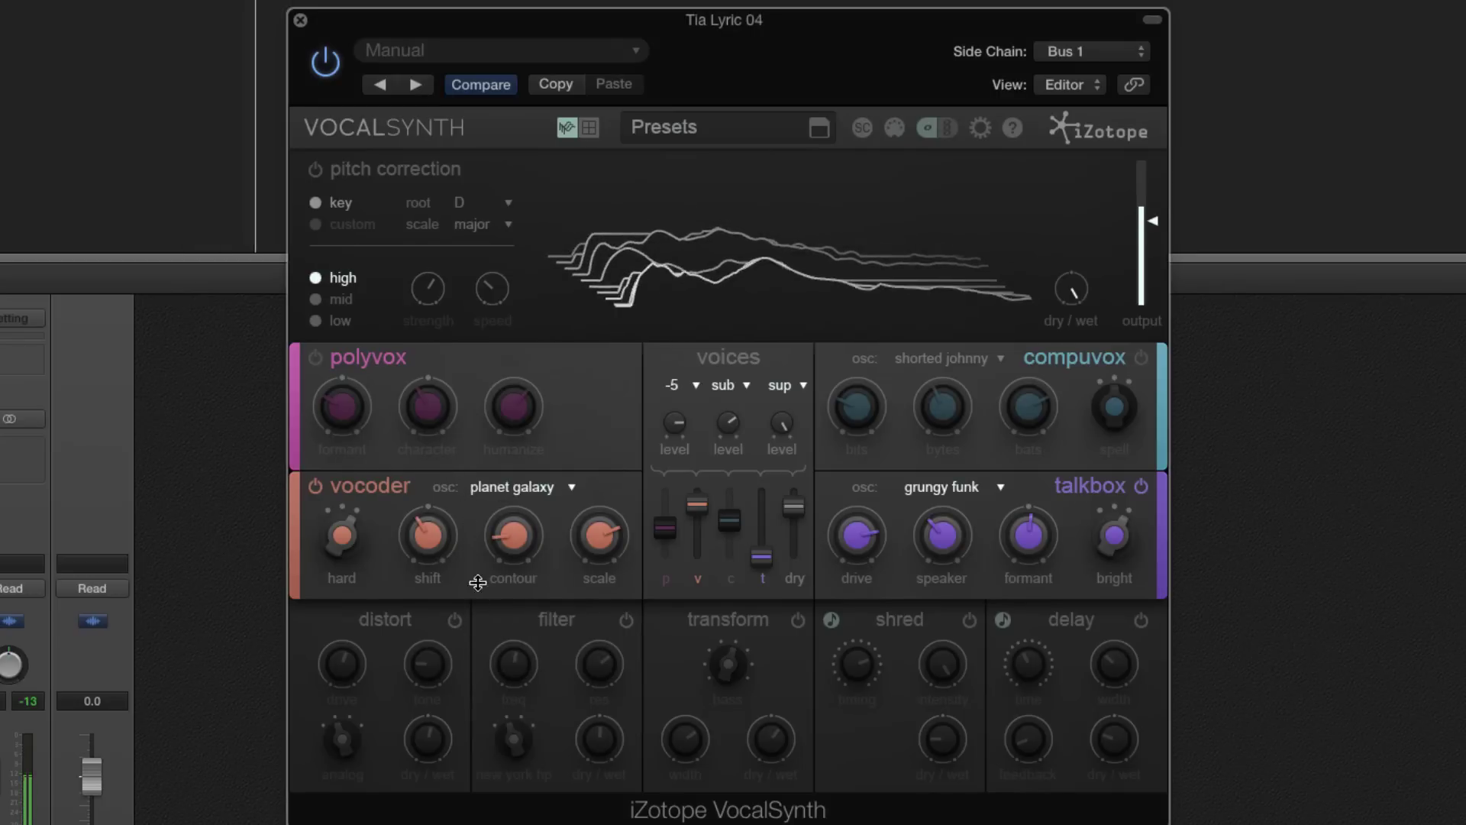
{"action": "left_click", "coordinate": [342, 558]}
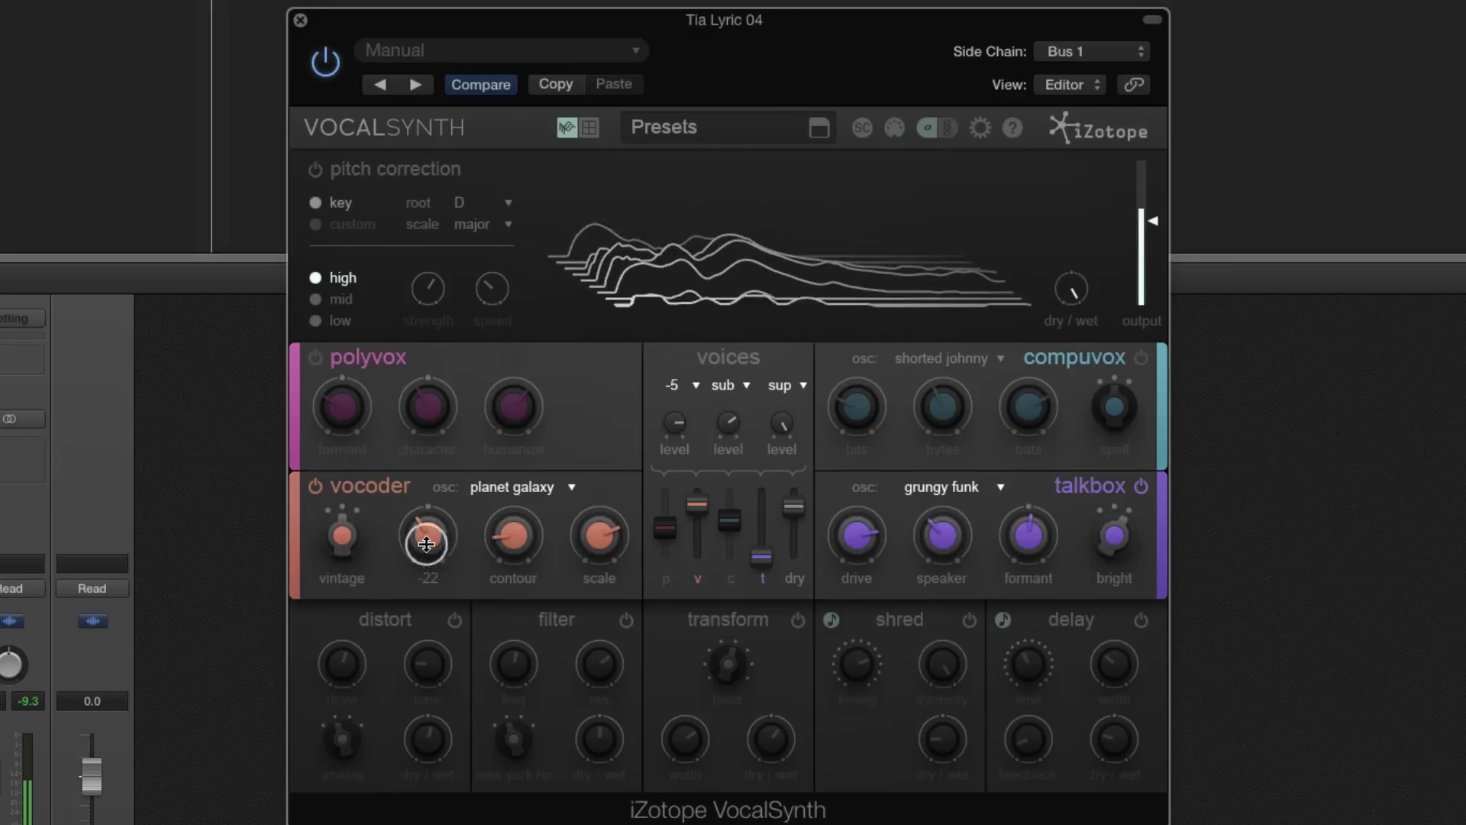
{"action": "mouse_move", "coordinate": [422, 534]}
{"action": "left_mouse_down"}
{"action": "mouse_move", "coordinate": [426, 589]}
{"action": "mouse_move", "coordinate": [433, 525]}
{"action": "left_mouse_up"}
{"action": "left_click_drag", "start_coordinate": [521, 536], "coordinate": [511, 508]}
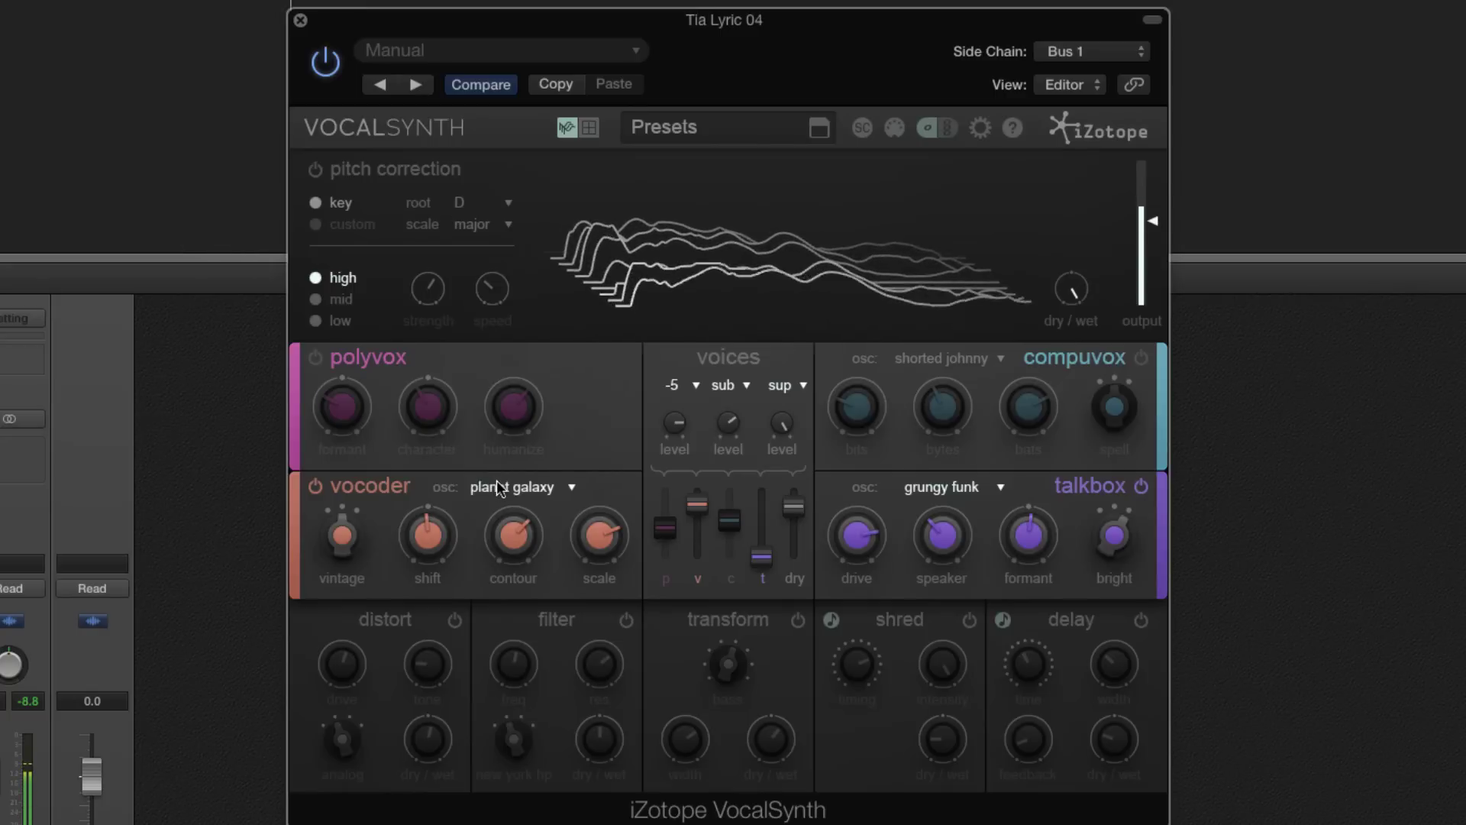
{"action": "left_click", "coordinate": [599, 537]}
- Bring the vocoder gain all the way down and raise the talkbox gain to 80, keeping the planet galaxy oscillator
{"action": "left_click", "coordinate": [511, 487]}
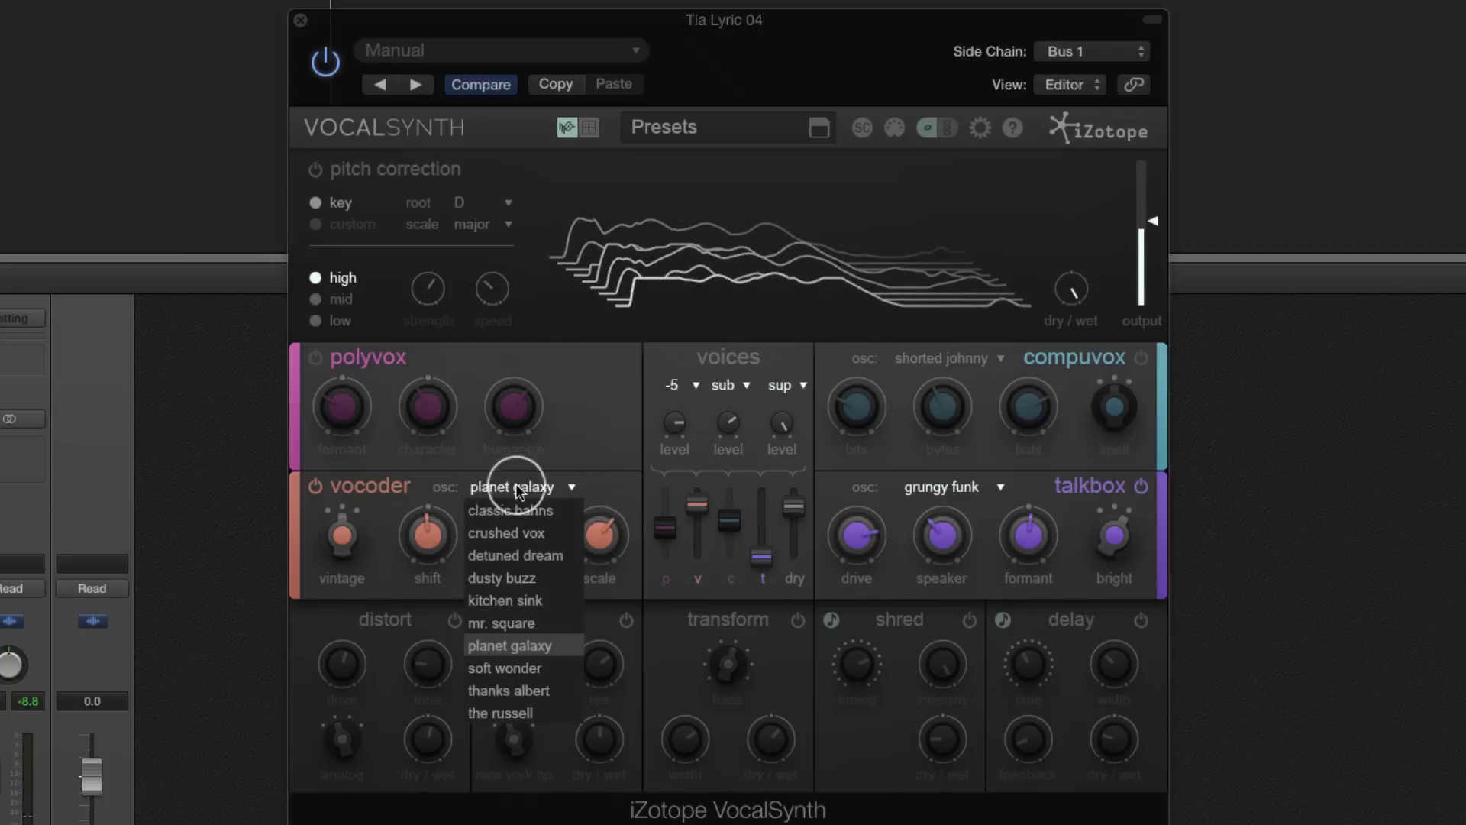
{"action": "left_click", "coordinate": [515, 484]}
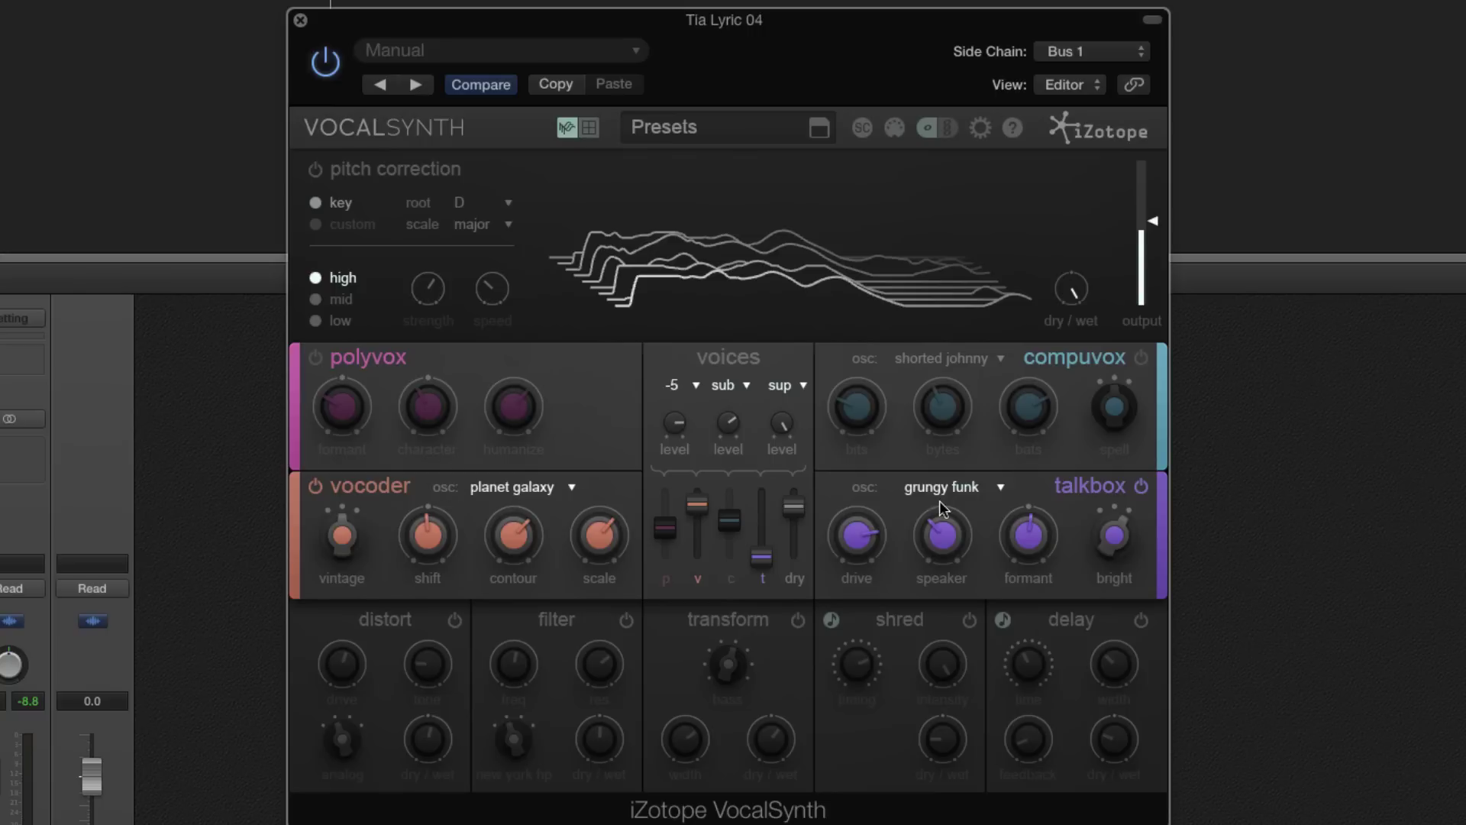
{"action": "left_click_drag", "start_coordinate": [695, 507], "coordinate": [786, 528]}
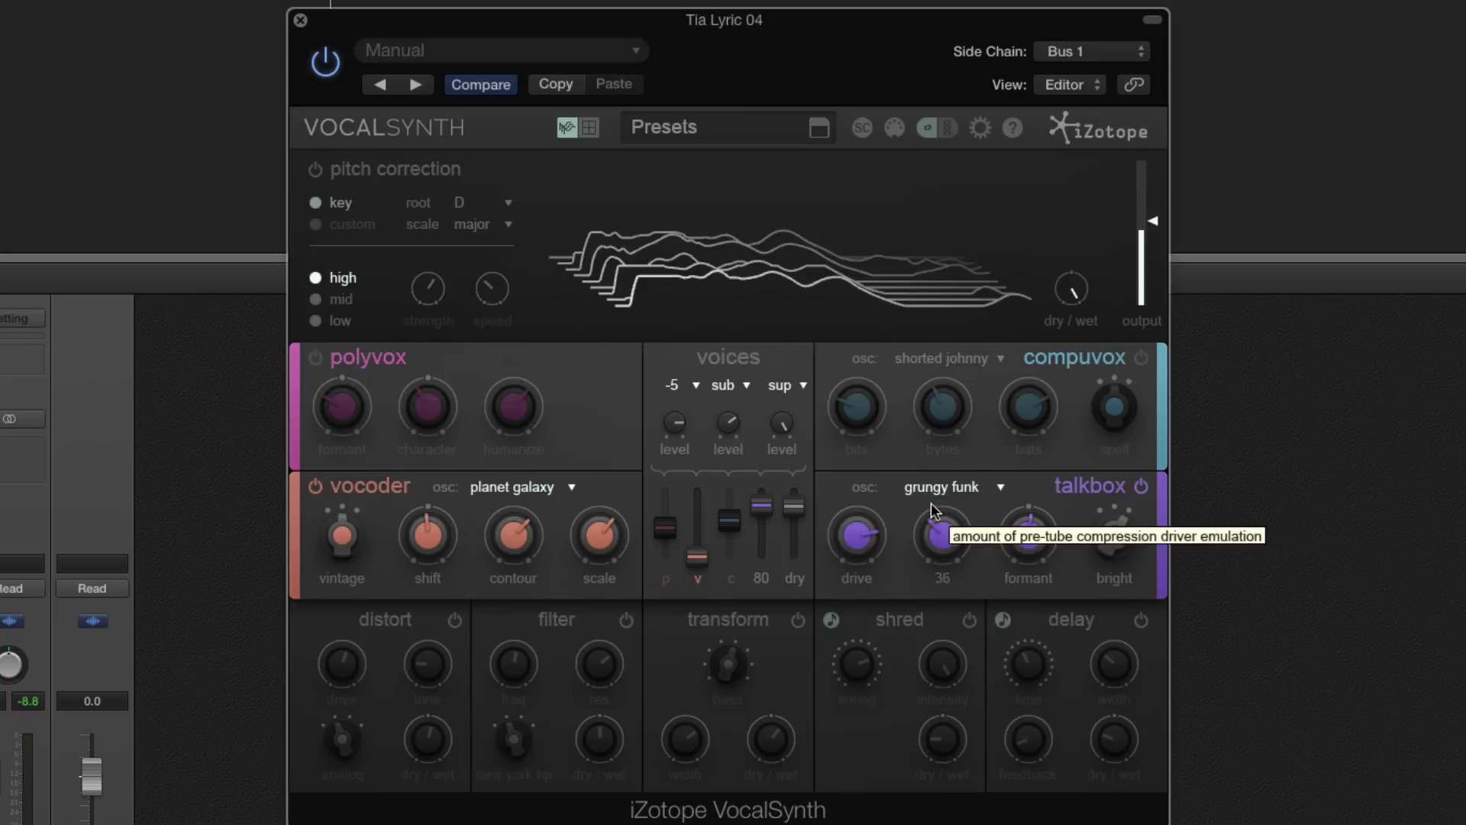
- Reduce the talkbox drive and formant, raise the speaker to 78, and set the talkbox tone to dark
{"action": "left_click", "coordinate": [866, 547]}
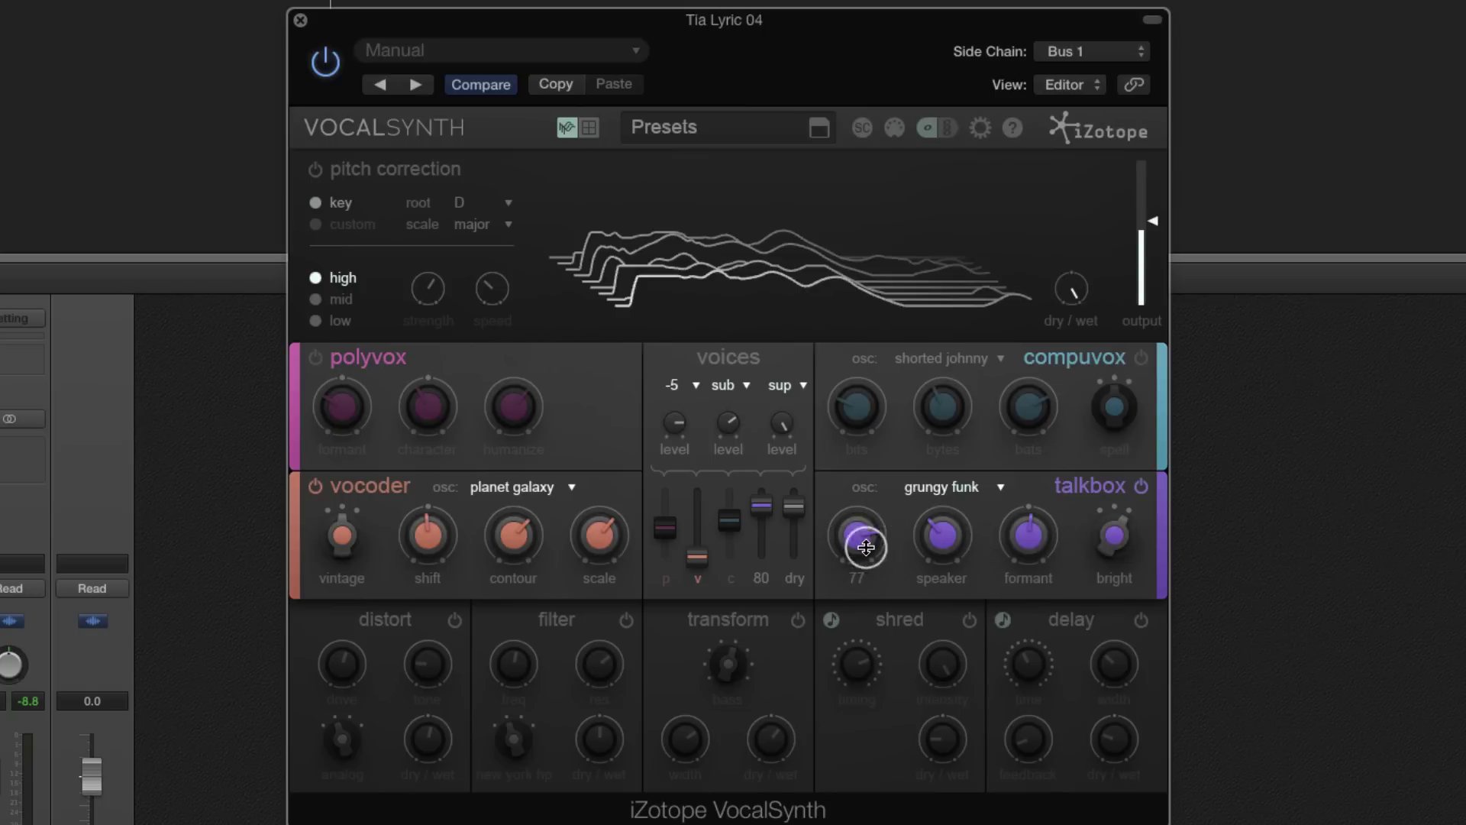
{"action": "mouse_move", "coordinate": [942, 540]}
{"action": "left_mouse_down"}
{"action": "mouse_move", "coordinate": [939, 560]}
{"action": "mouse_move", "coordinate": [954, 515]}
{"action": "mouse_move", "coordinate": [954, 556]}
{"action": "left_mouse_up"}
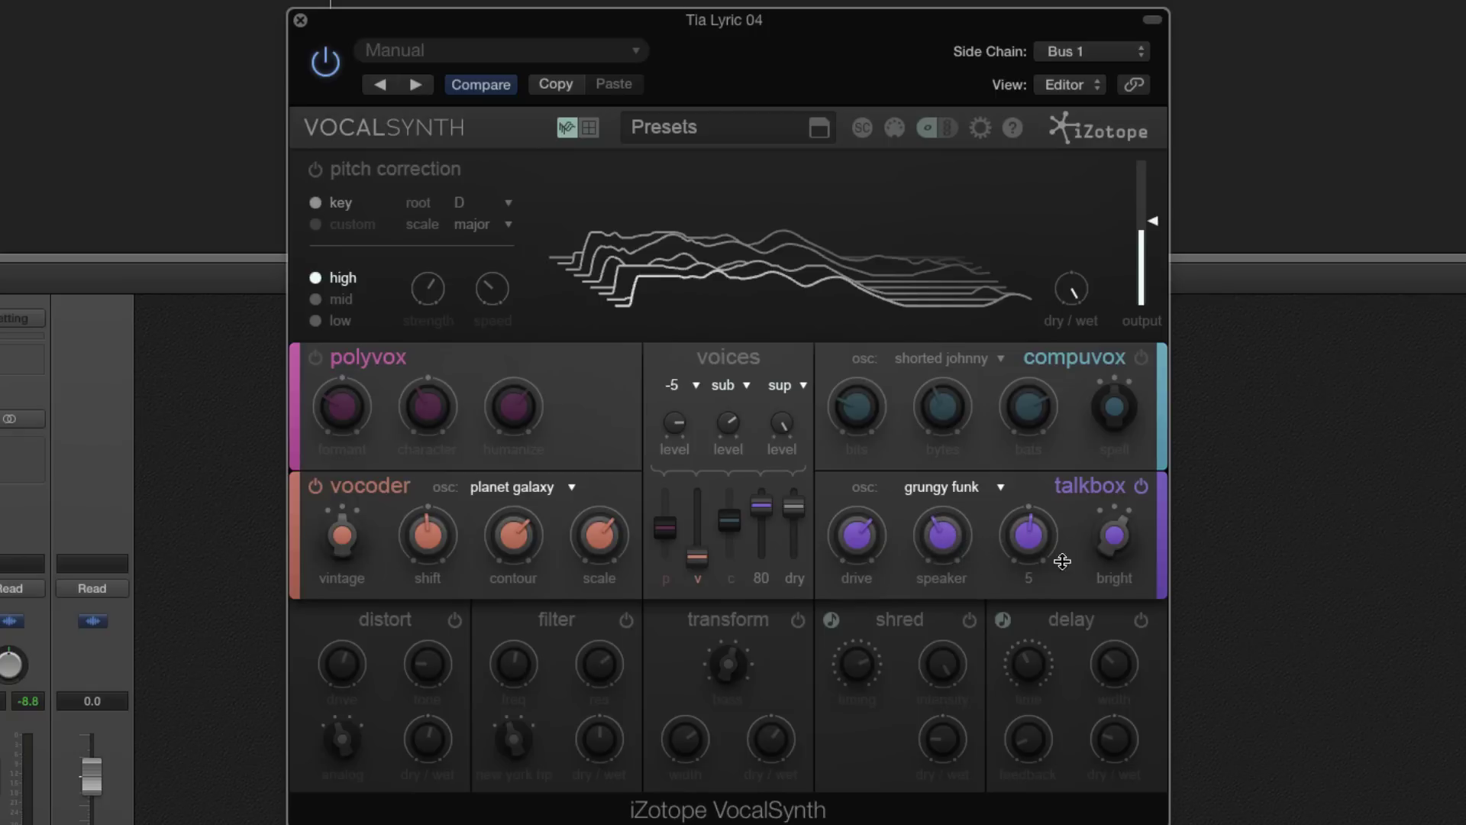
{"action": "left_click_drag", "start_coordinate": [1047, 531], "coordinate": [1035, 557]}
{"action": "left_click_drag", "start_coordinate": [946, 540], "coordinate": [985, 450]}
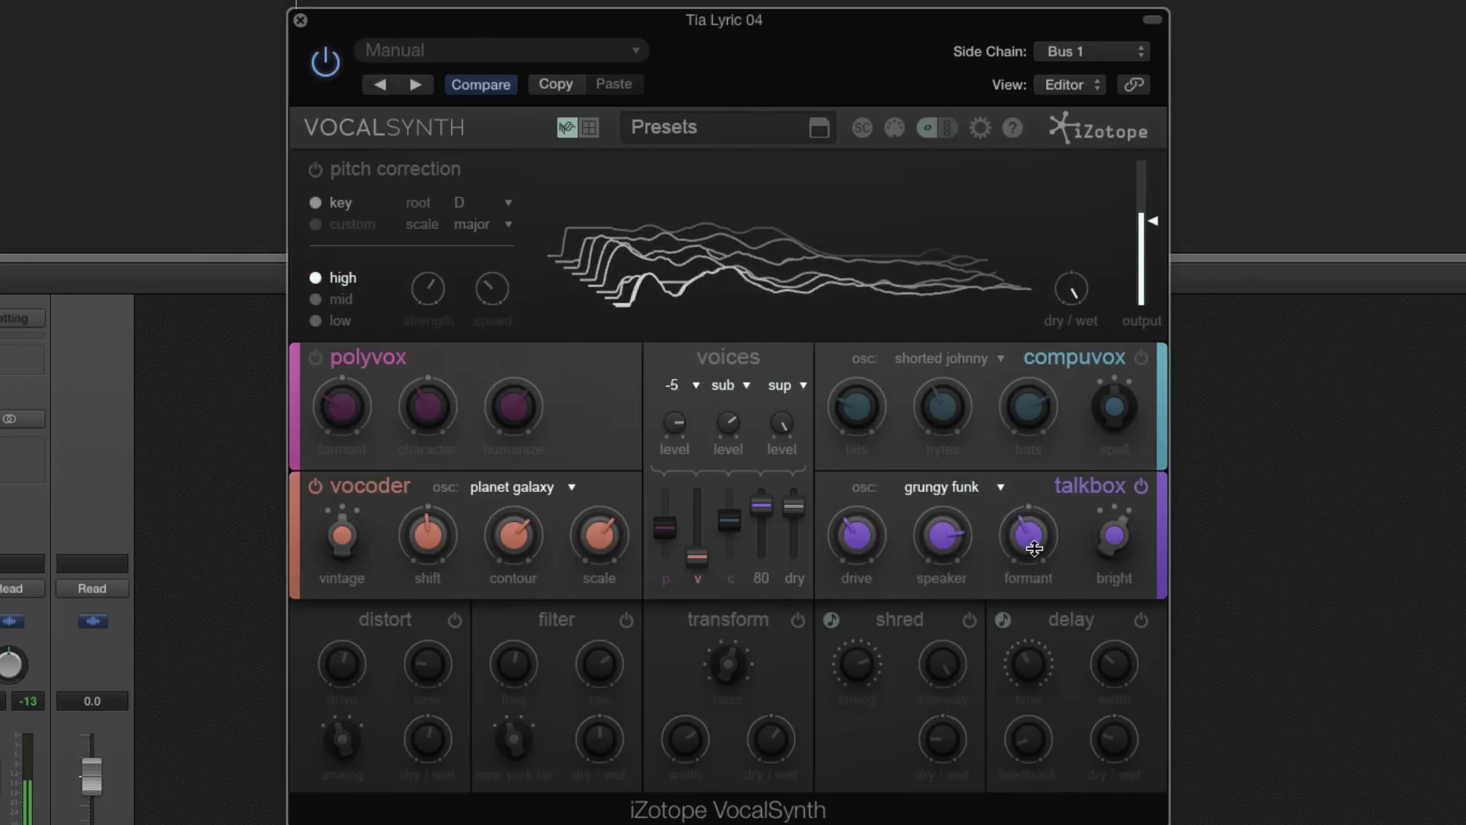
{"action": "left_click_drag", "start_coordinate": [1028, 533], "coordinate": [1045, 599]}
{"action": "mouse_move", "coordinate": [1114, 536]}
{"action": "left_mouse_down"}
{"action": "mouse_move", "coordinate": [1106, 568]}
{"action": "mouse_move", "coordinate": [1099, 524]}
{"action": "left_mouse_up"}
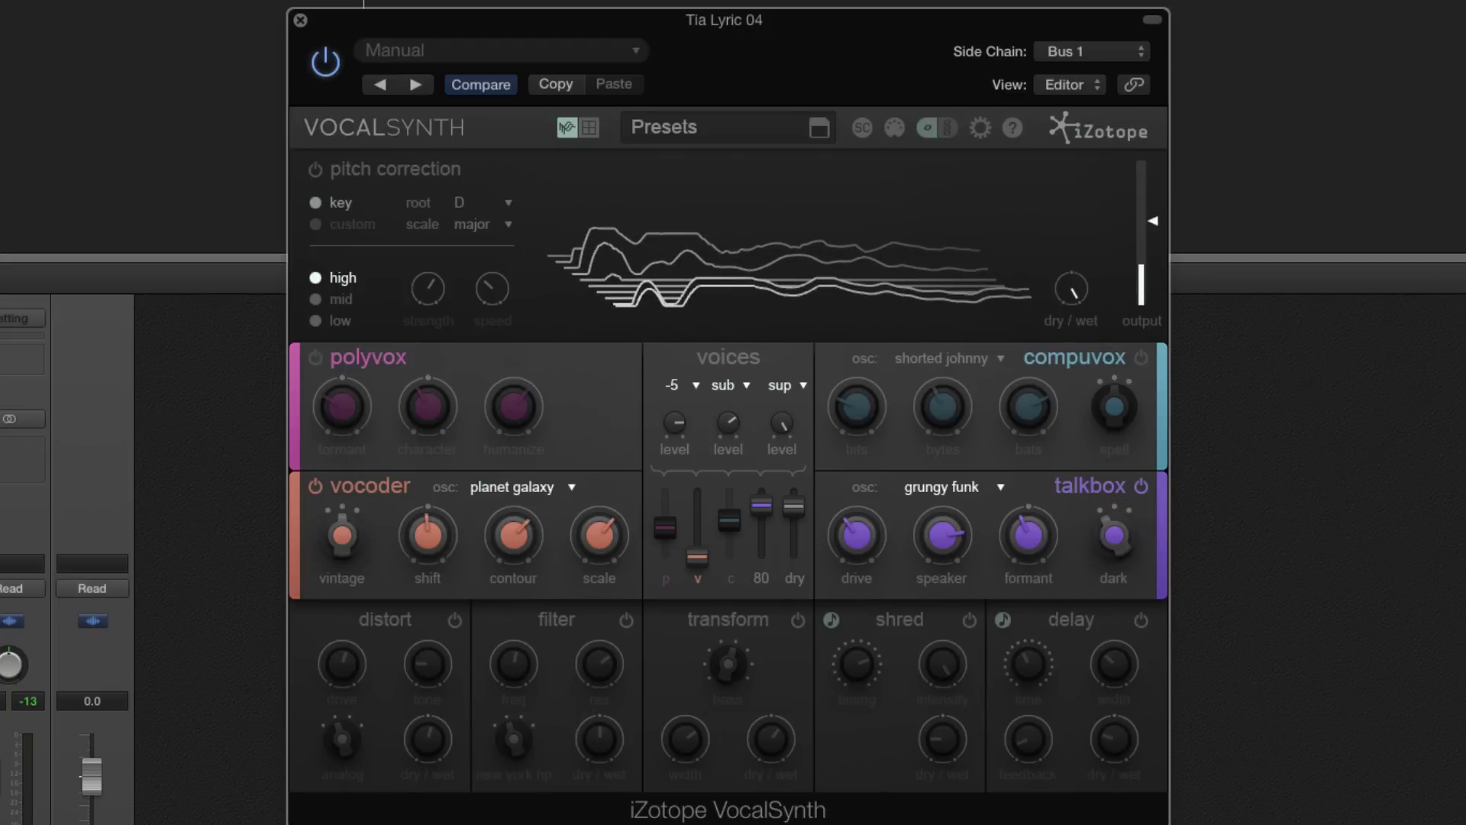
- Bring the talkbox speaker to about the middle and switch the talkbox oscillator to nice & easy
{"action": "mouse_move", "coordinate": [939, 530]}
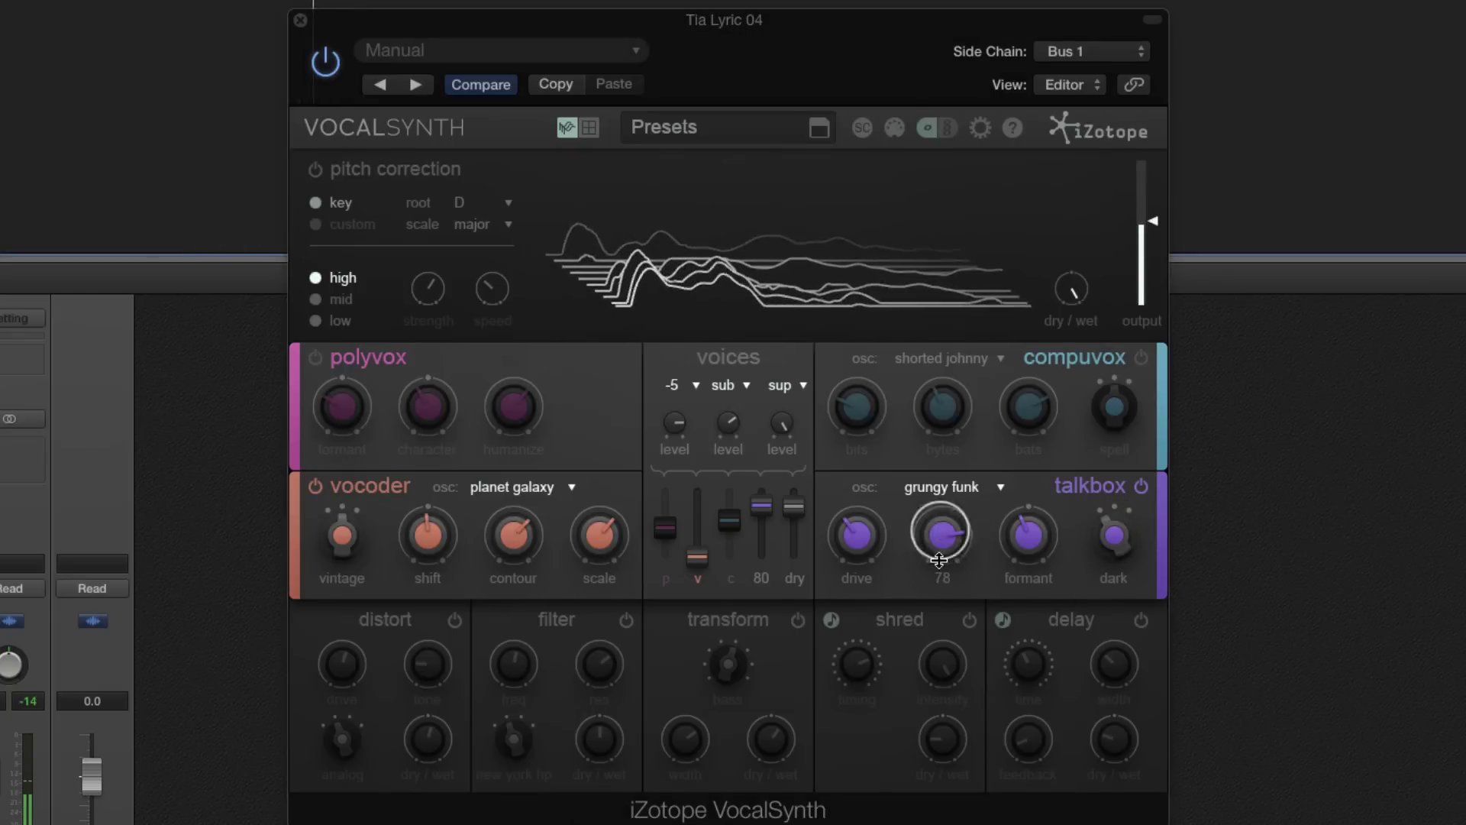
{"action": "left_click", "coordinate": [944, 487]}
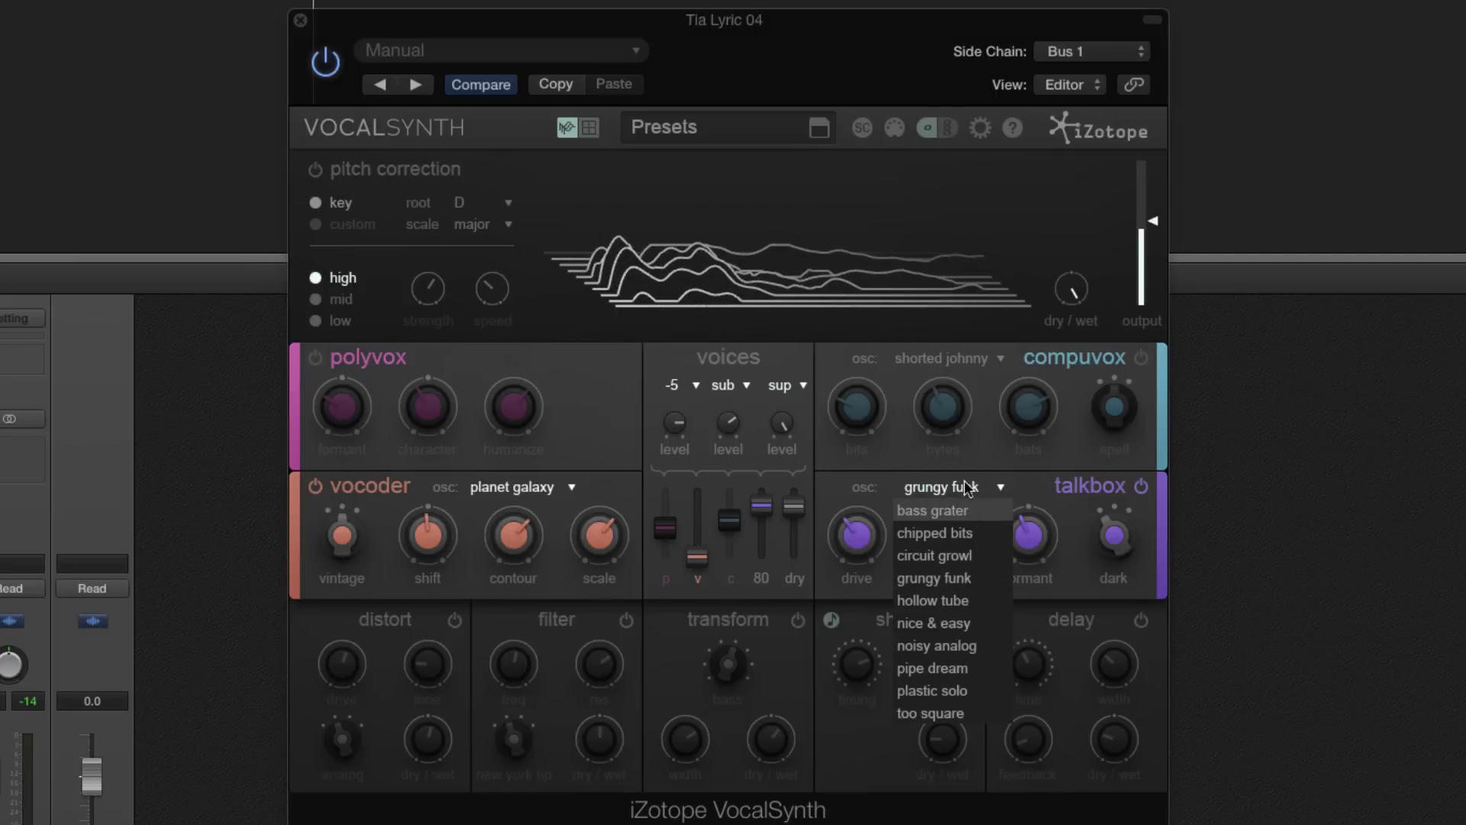
{"action": "left_click", "coordinate": [950, 623]}
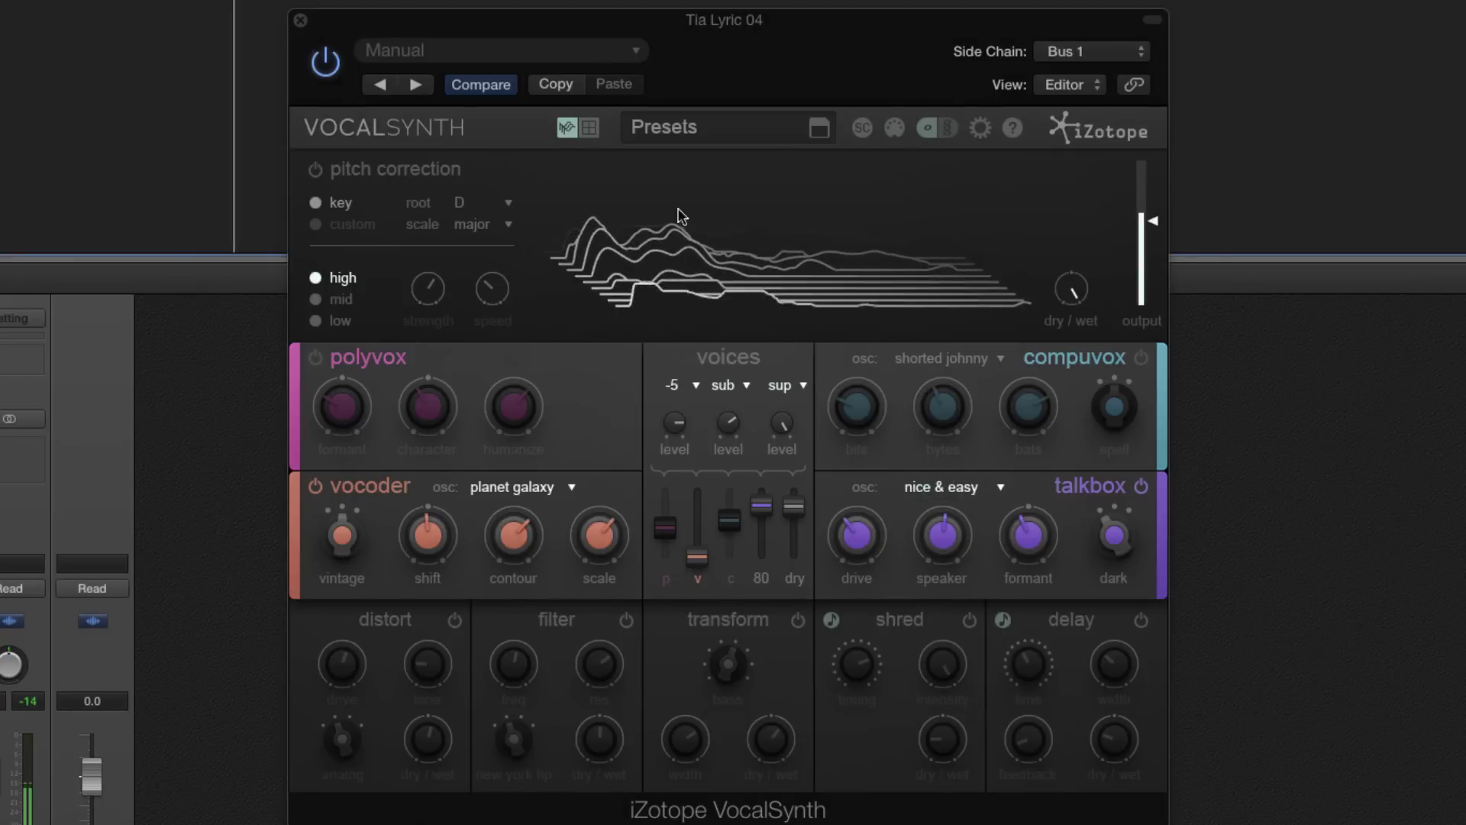
- Turn on side-chain mode and bring the dry voice gain all the way down
{"action": "mouse_move", "coordinate": [864, 536]}
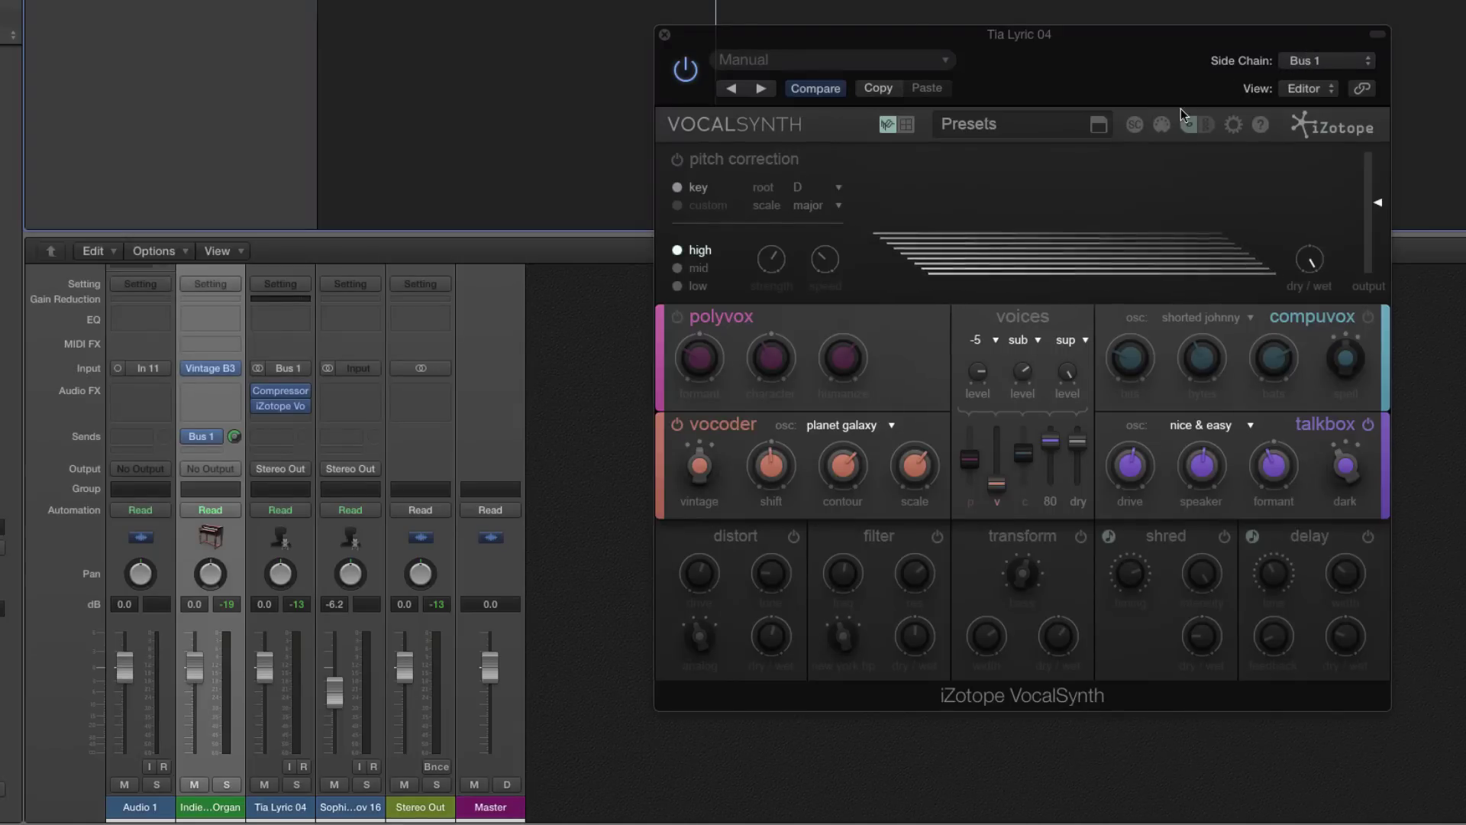
{"action": "left_click", "coordinate": [1130, 127]}
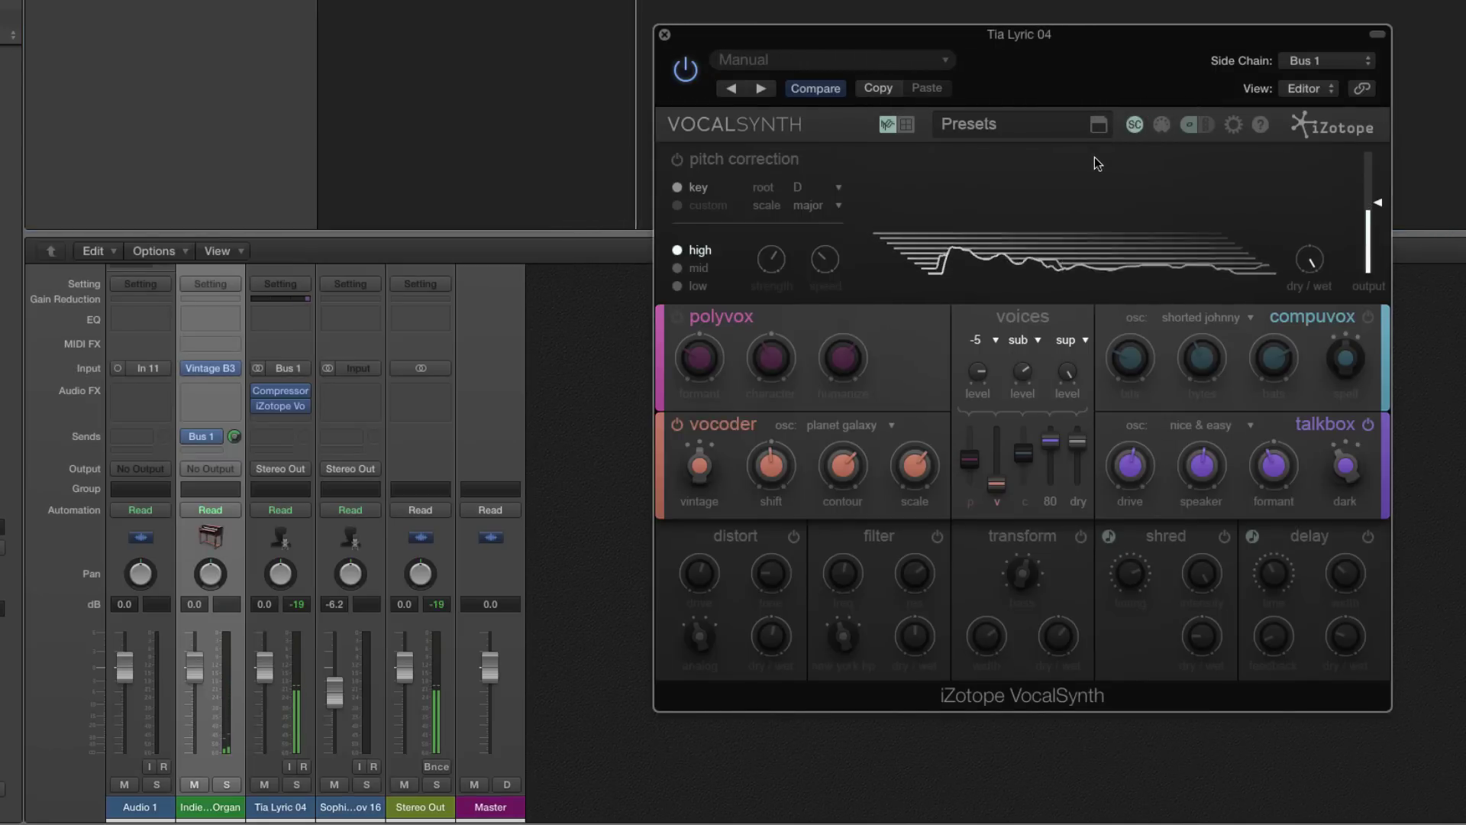
{"action": "left_click", "coordinate": [1080, 466]}
{"action": "left_click_drag", "start_coordinate": [1080, 465], "coordinate": [999, 467]}
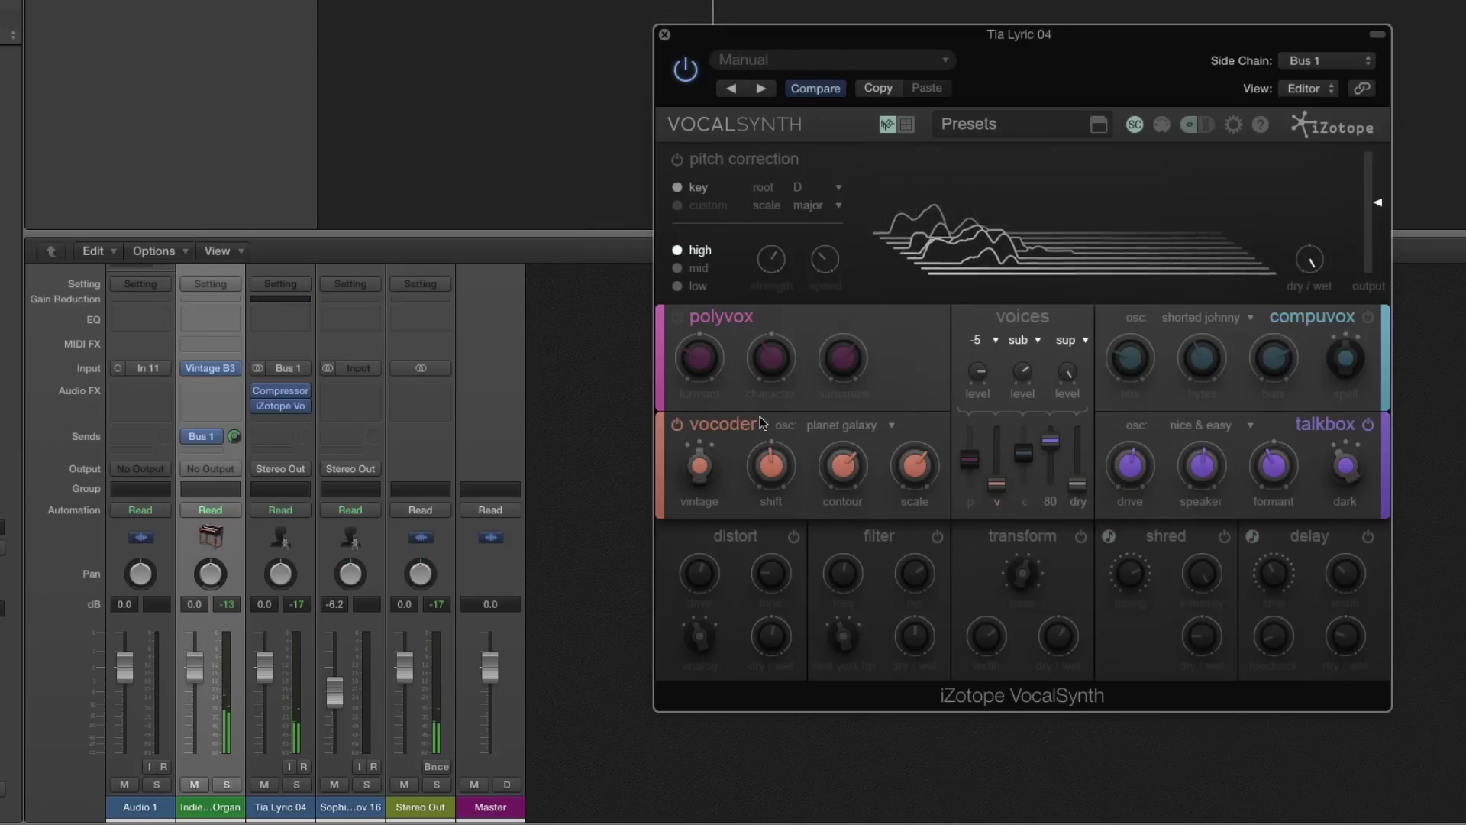
- Bypass the talkbox, raise the vocoder gain to near the top, and play the track
{"action": "left_click", "coordinate": [1367, 427]}
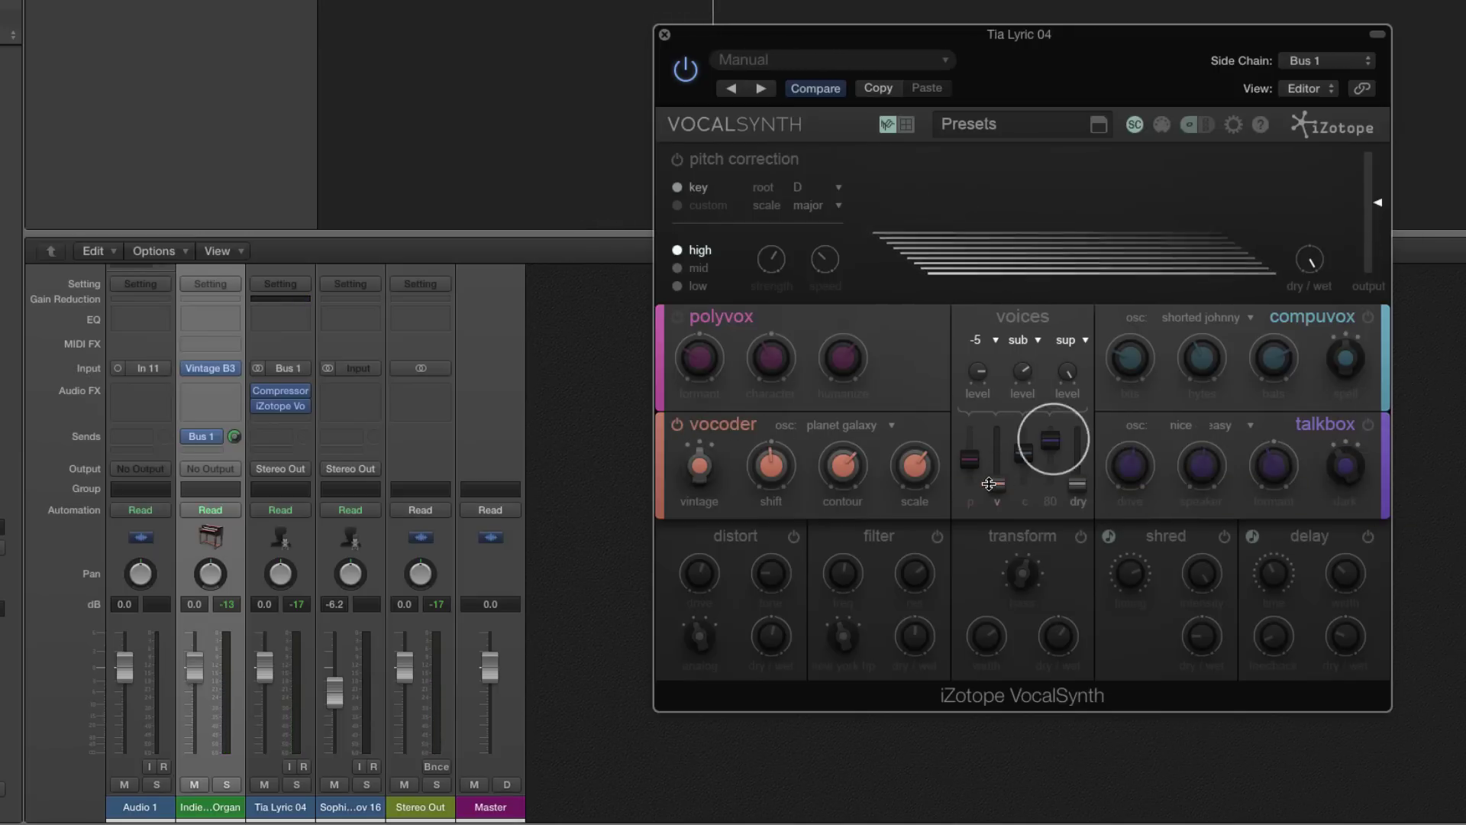
{"action": "left_click_drag", "start_coordinate": [995, 484], "coordinate": [997, 438]}
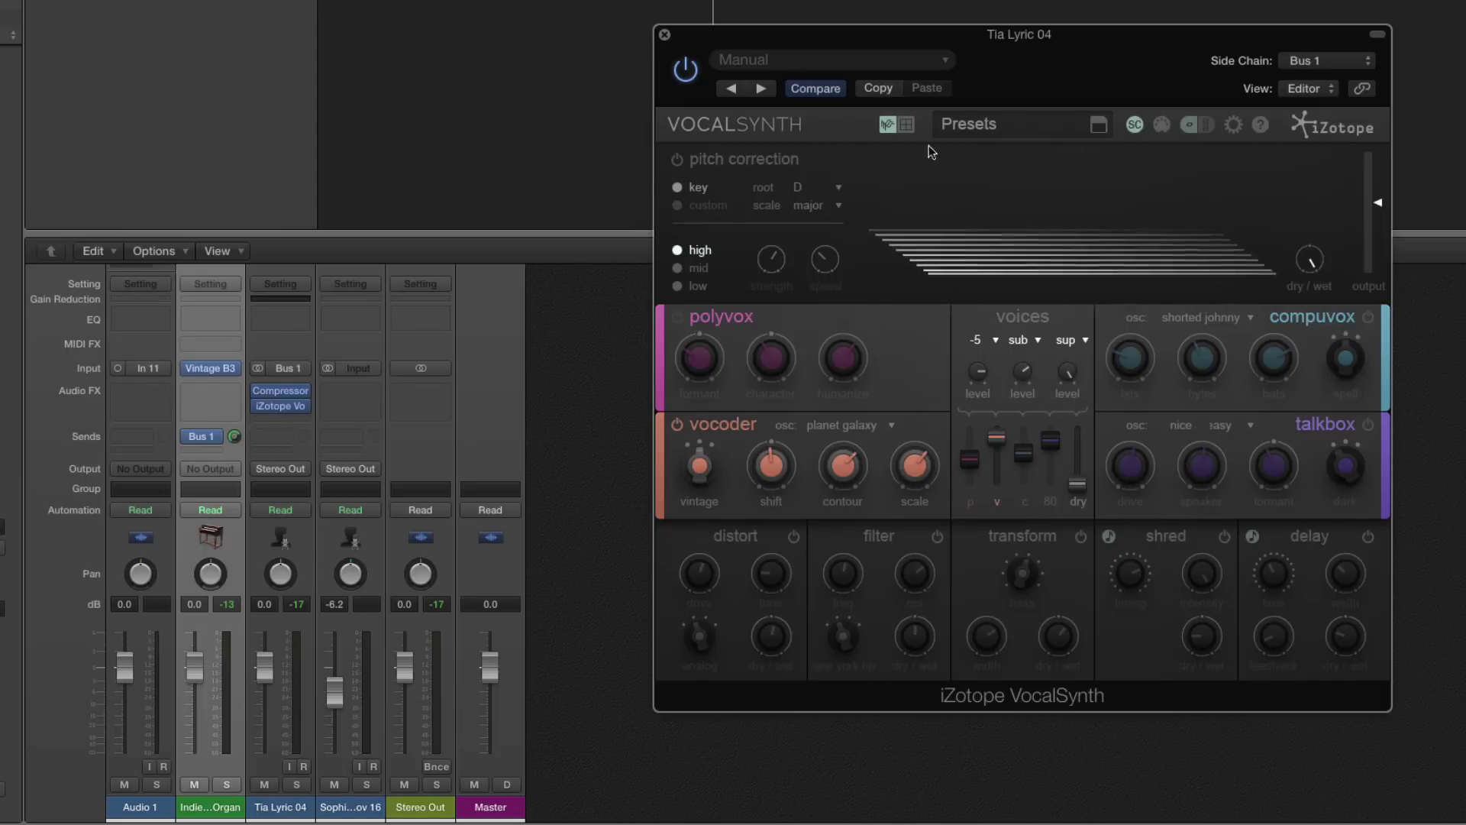
{"action": "left_click", "coordinate": [817, 3]}
{"action": "key", "text": "space"}
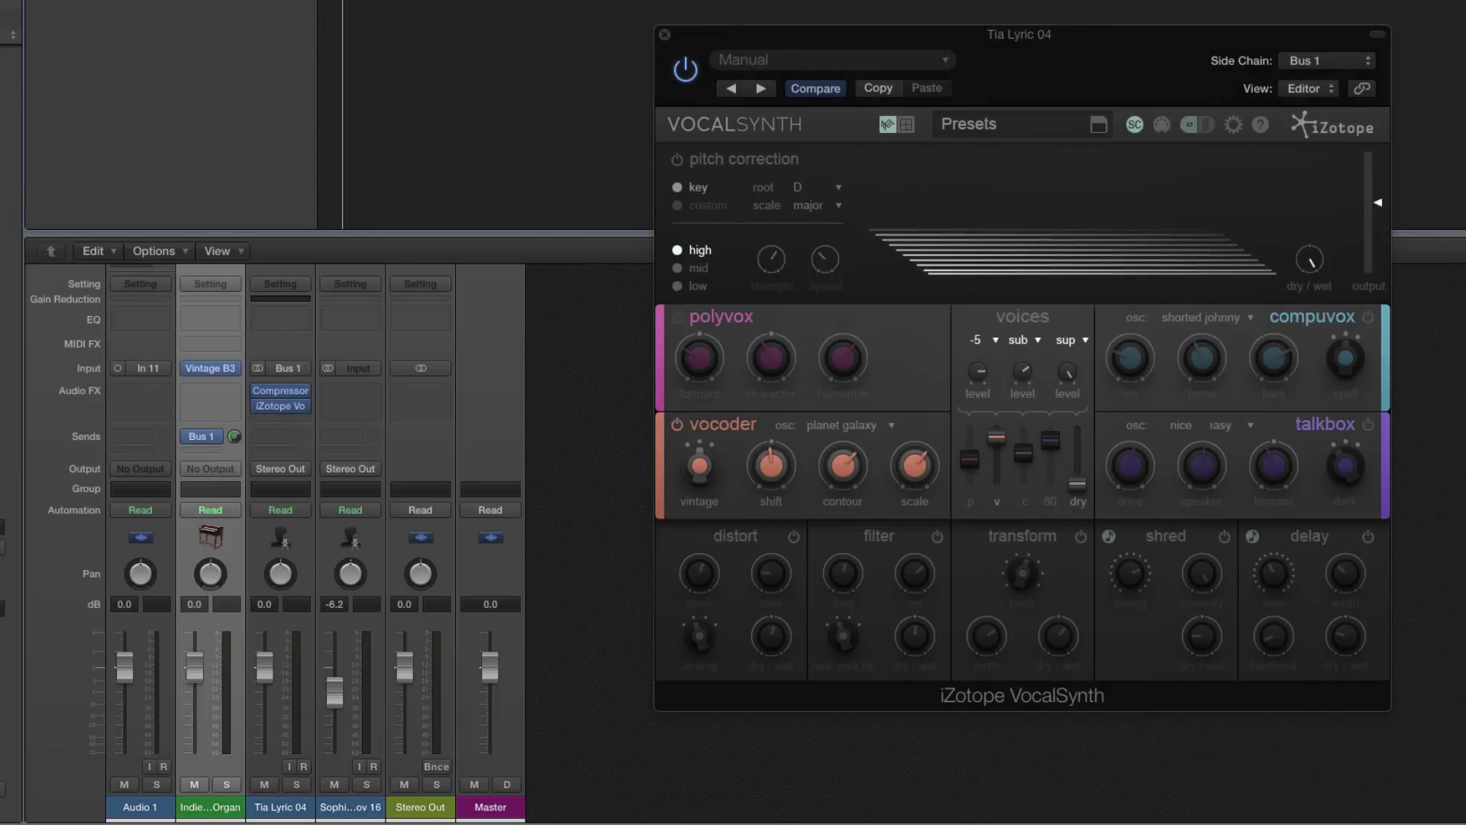
- Set the vocoder to hard mode and reduce its contour and scale
{"action": "left_click", "coordinate": [897, 514]}
{"action": "left_click_drag", "start_coordinate": [843, 466], "coordinate": [703, 469]}
{"action": "left_click_drag", "start_coordinate": [915, 466], "coordinate": [721, 402]}
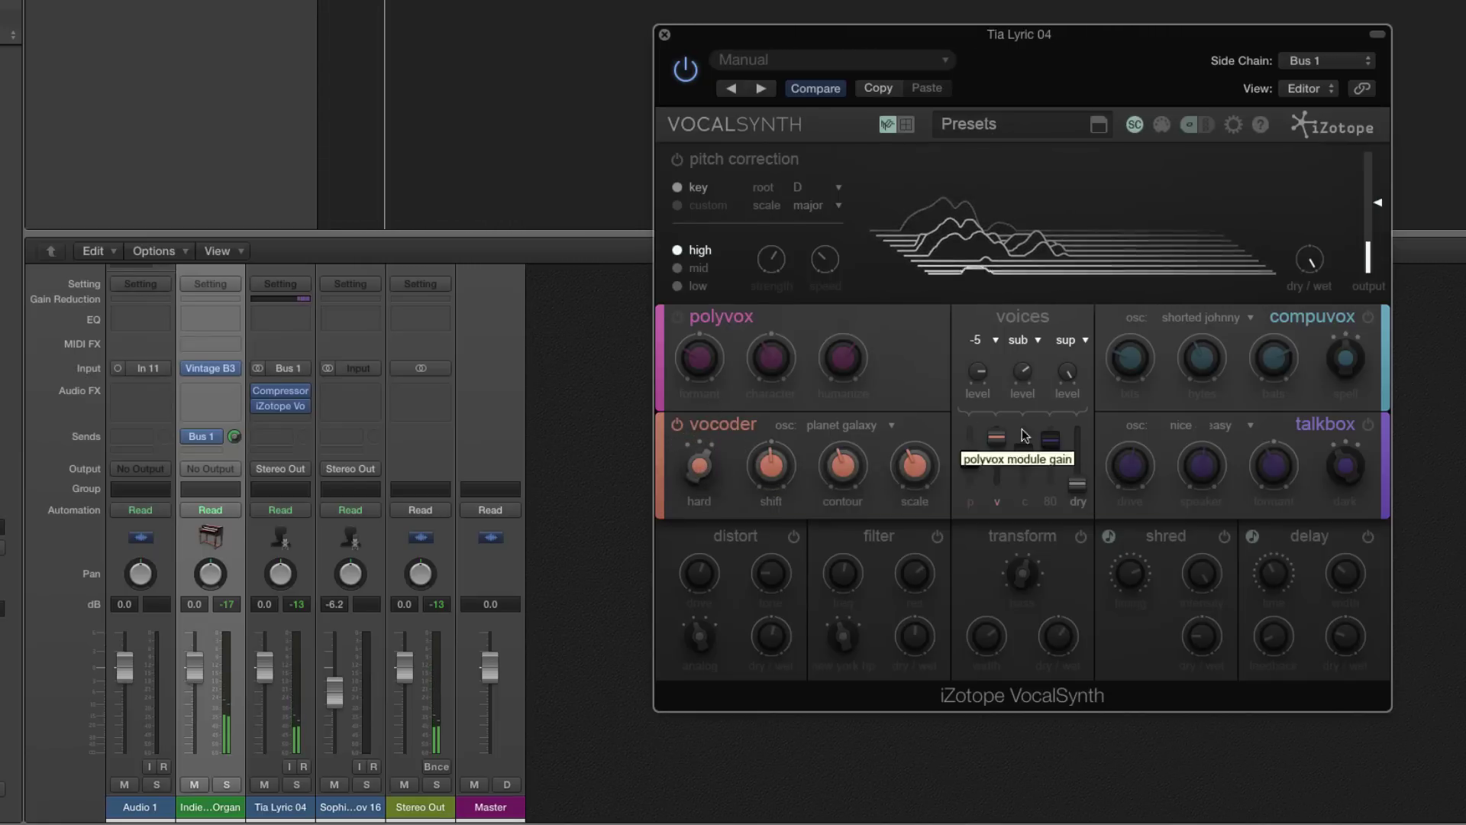
- Toggle the talkbox on and off during playback, leave it off, and turn on compuvox
{"action": "left_click", "coordinate": [1377, 415]}
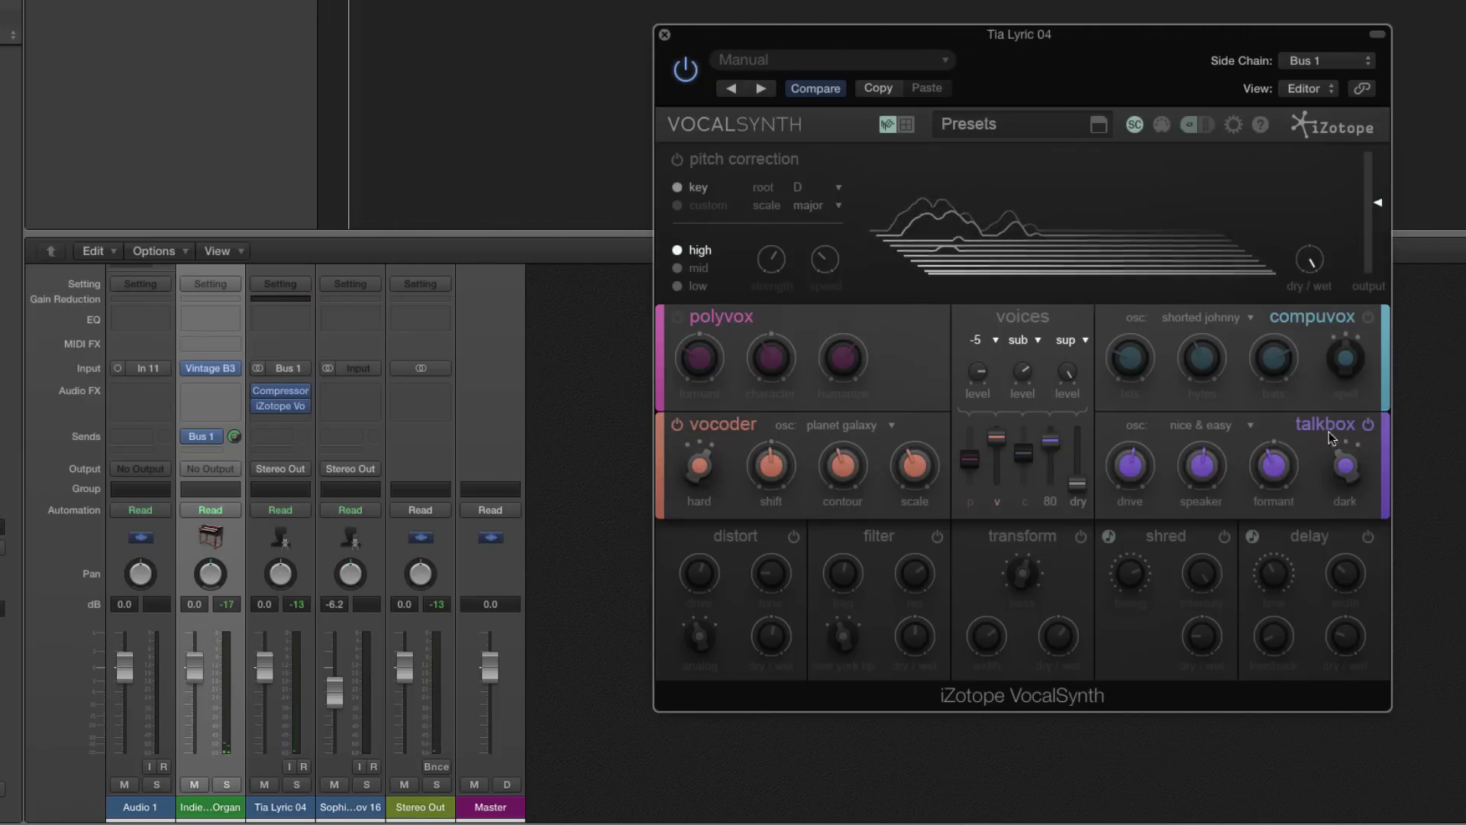
{"action": "left_click", "coordinate": [1371, 423]}
{"action": "left_click", "coordinate": [1371, 423]}
{"action": "left_click", "coordinate": [1372, 323]}
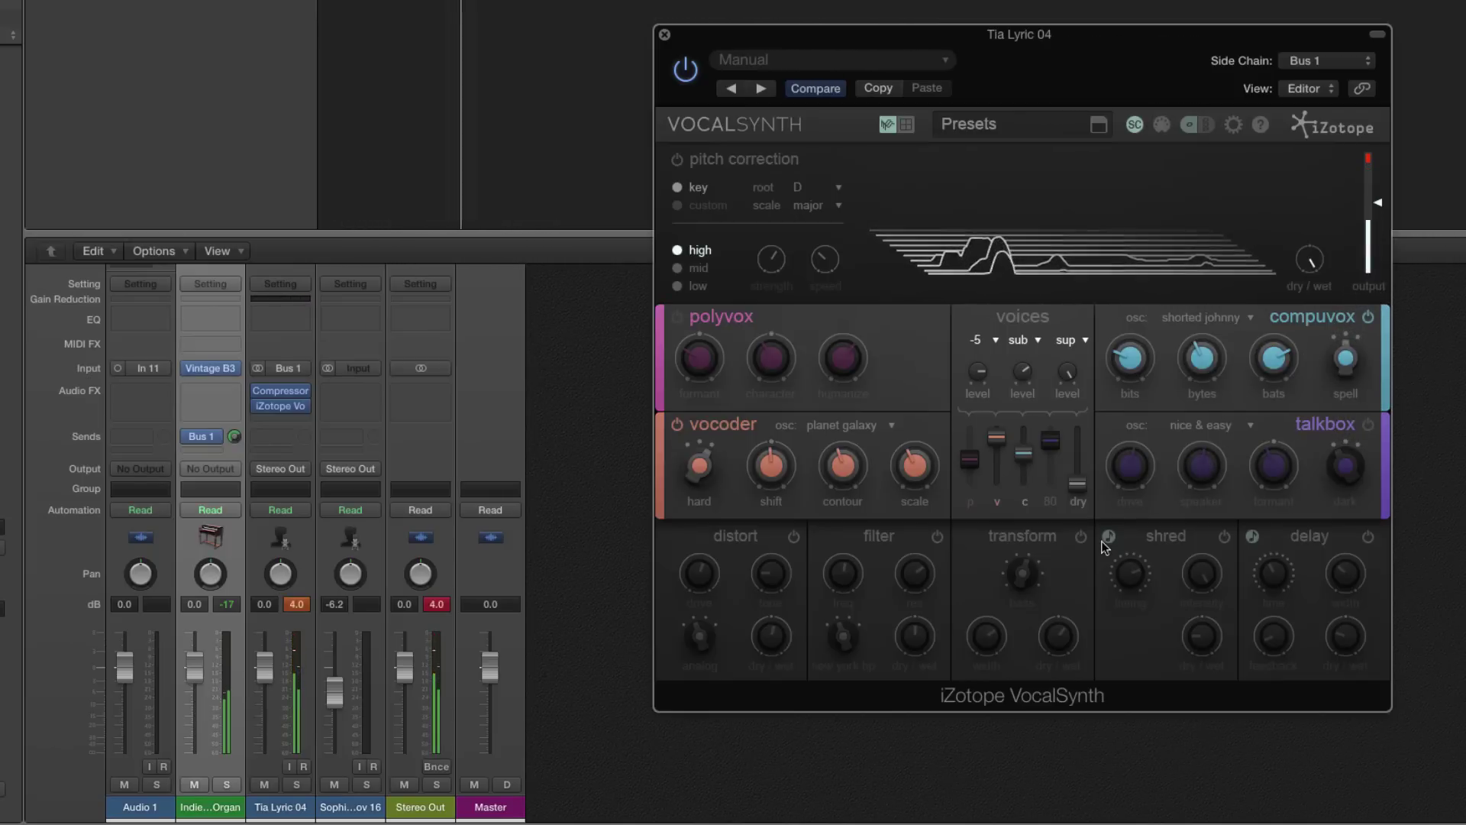
- Raise the dry voice gain to just above the middle, audition the blend with the talkbox on, and stop playback
{"action": "left_click_drag", "start_coordinate": [1078, 484], "coordinate": [1079, 442]}
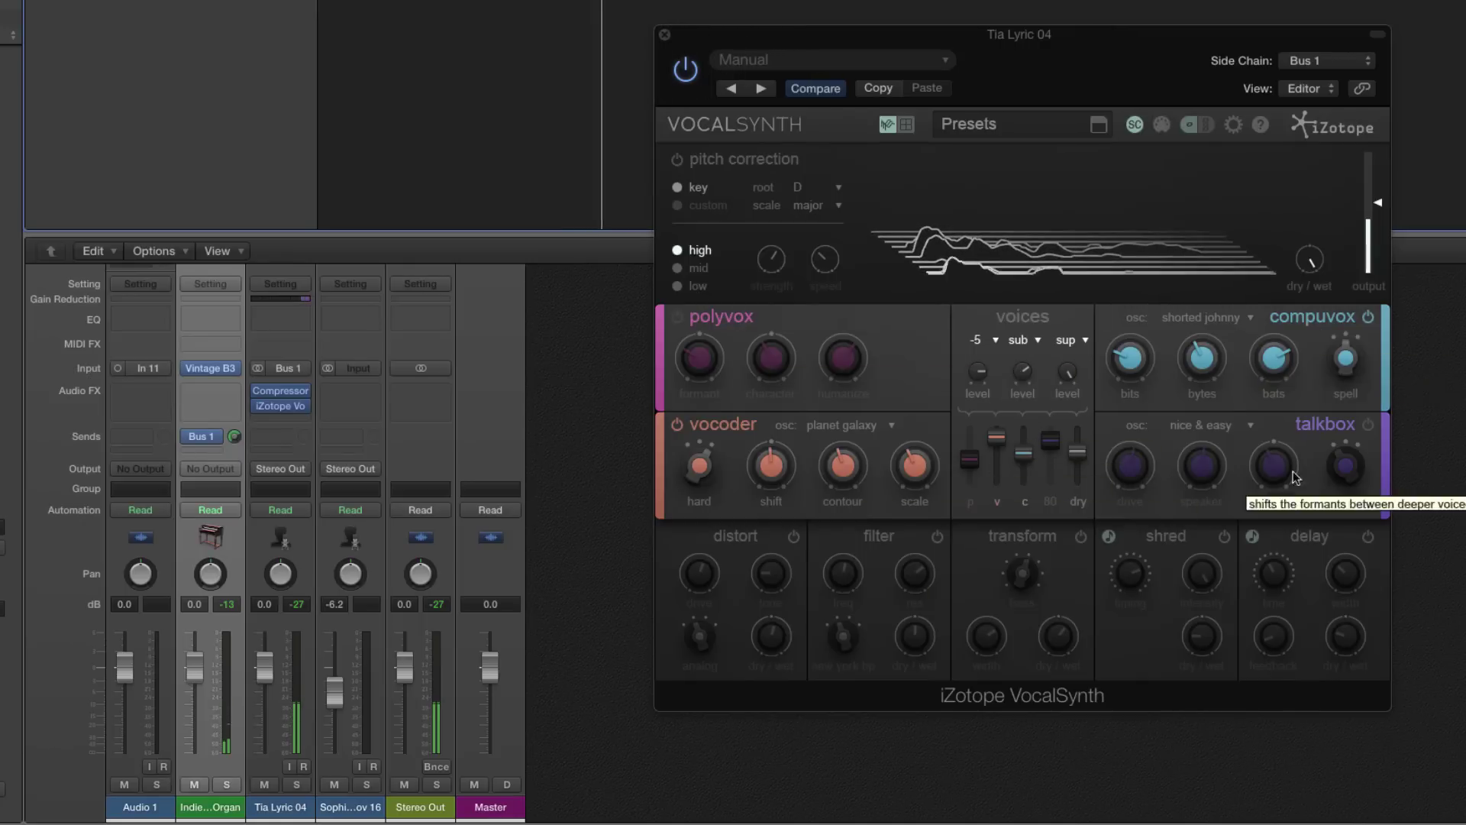
{"action": "left_click", "coordinate": [1366, 425]}
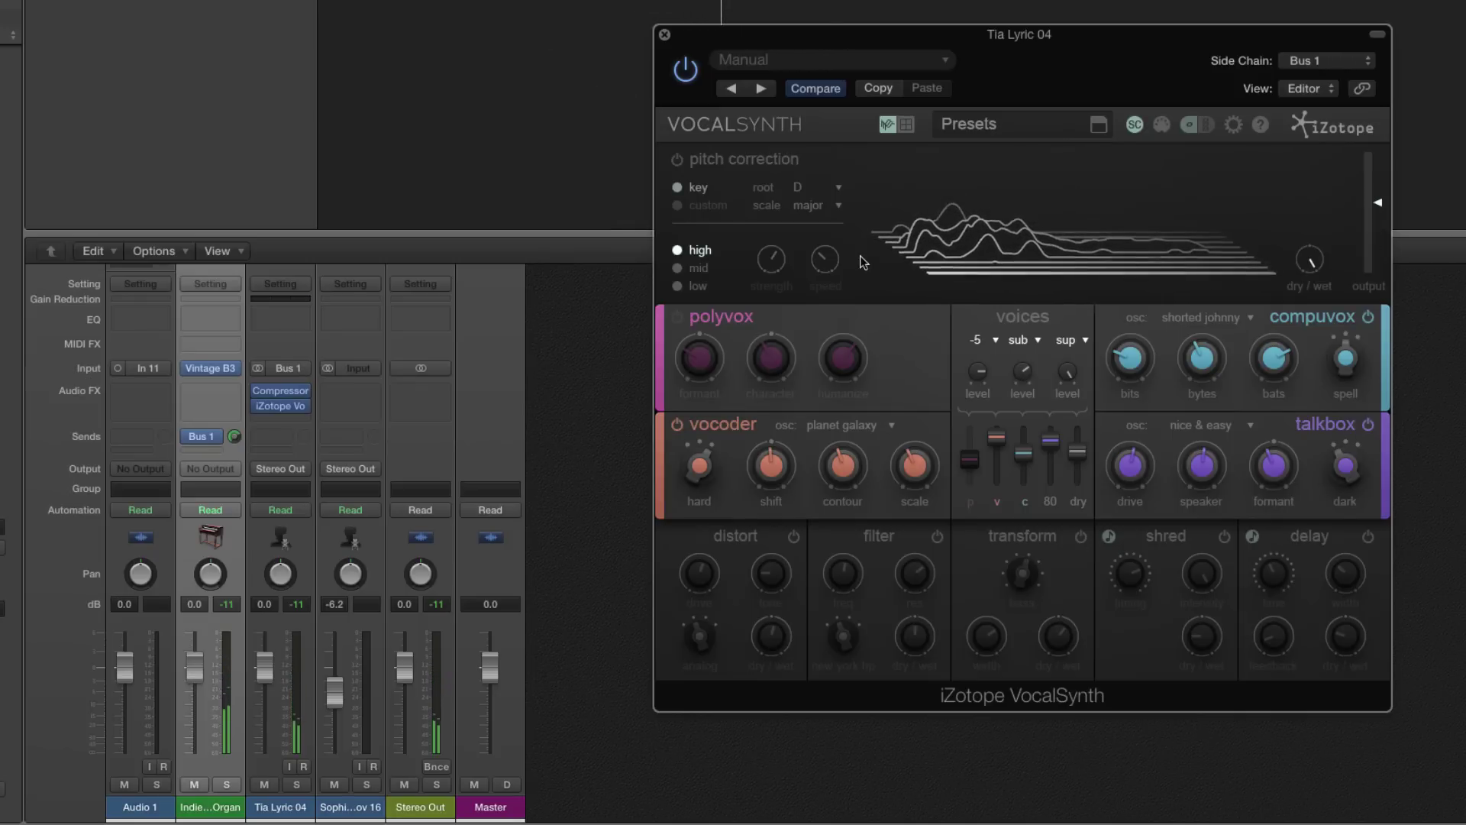
{"action": "key", "text": "space"}
- Turn off the vocoder and talkbox, leaving only compuvox active, and enable MIDI mode
{"action": "left_click", "coordinate": [676, 424]}
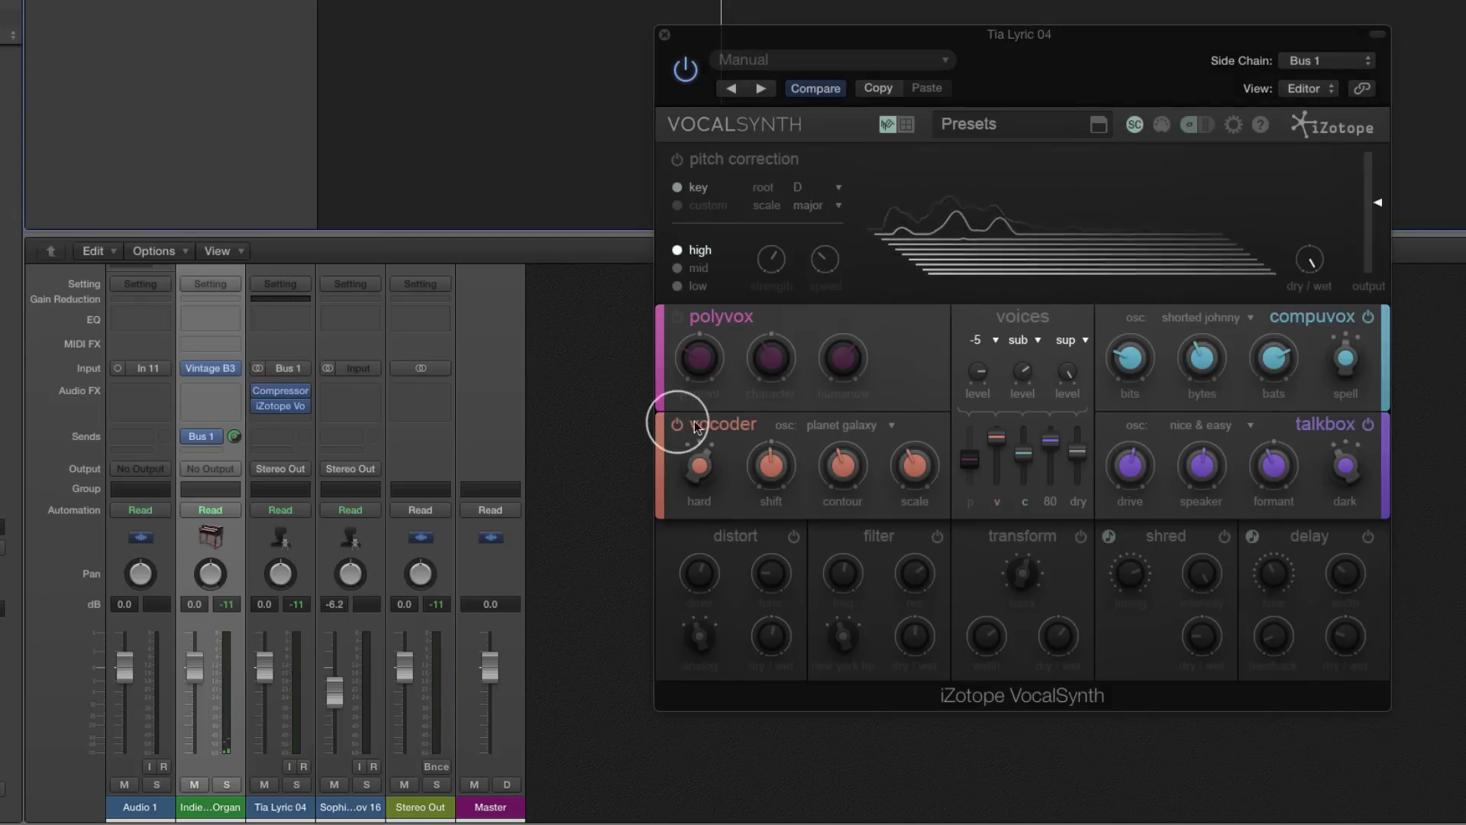
{"action": "left_click", "coordinate": [1369, 425]}
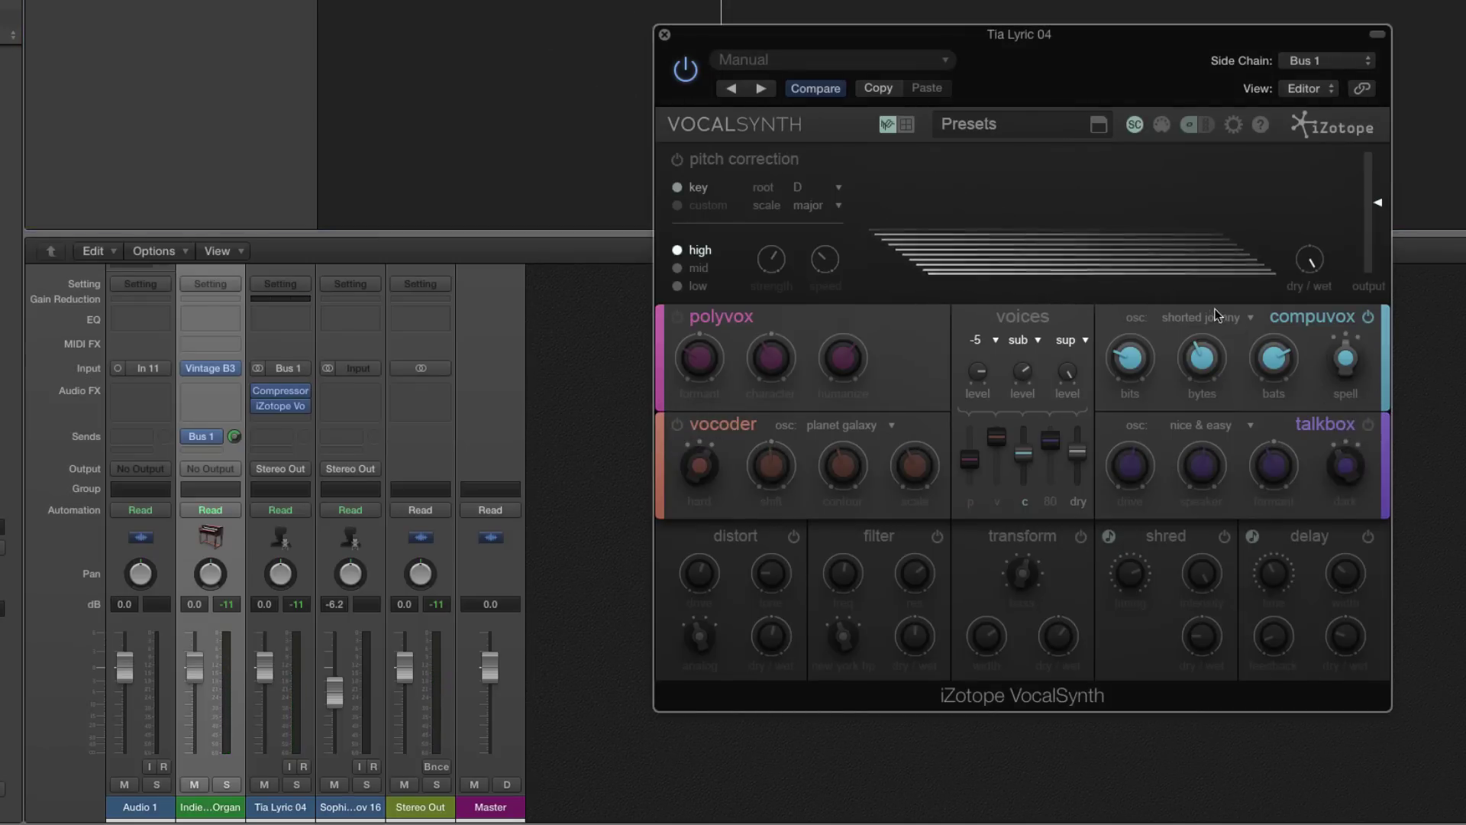
{"action": "left_click", "coordinate": [1158, 130]}
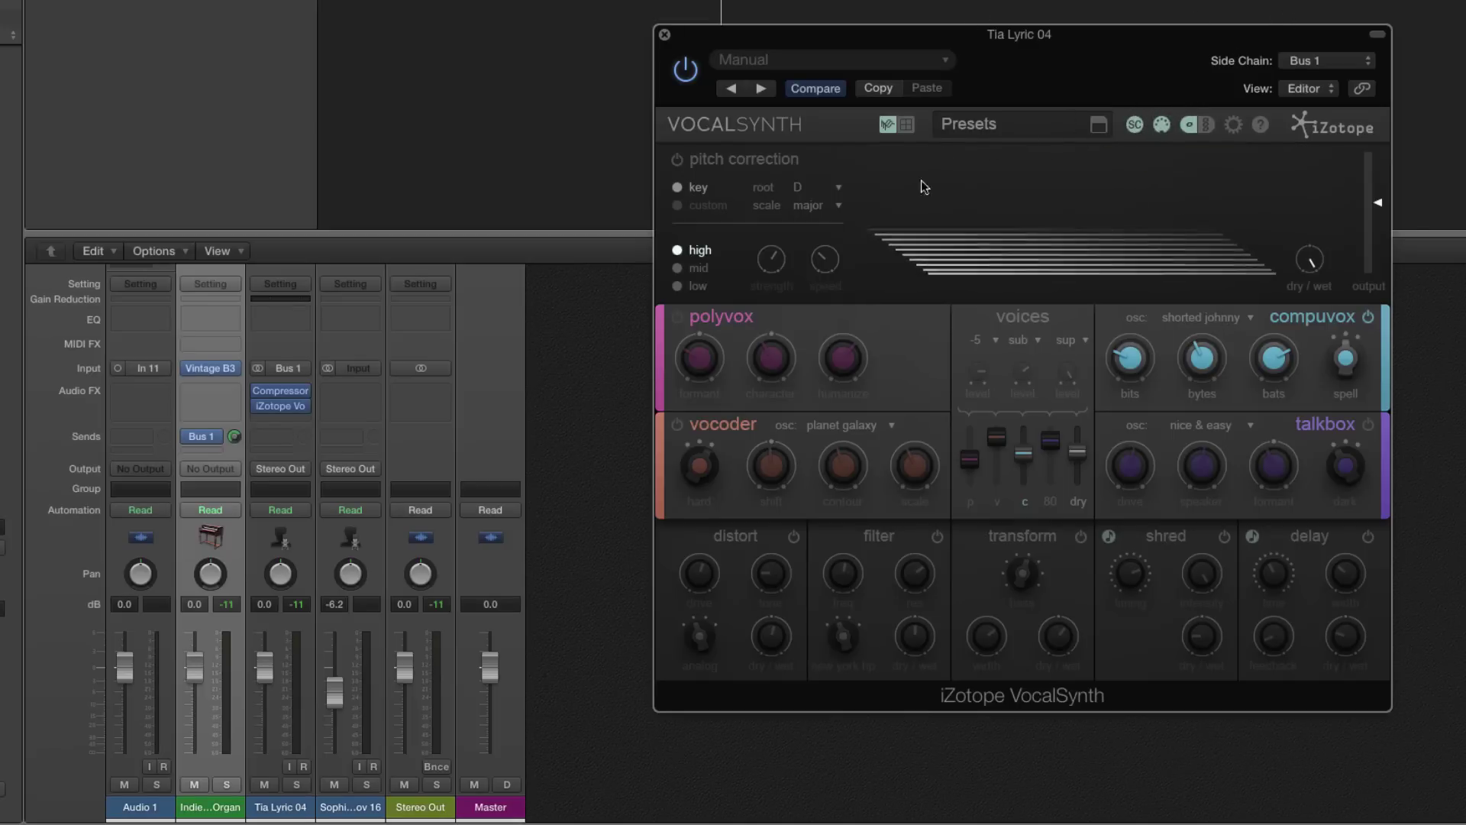
- Switch the visualizer to the XY pad and move its puck into the upper-right quadrant
{"action": "left_click", "coordinate": [902, 127]}
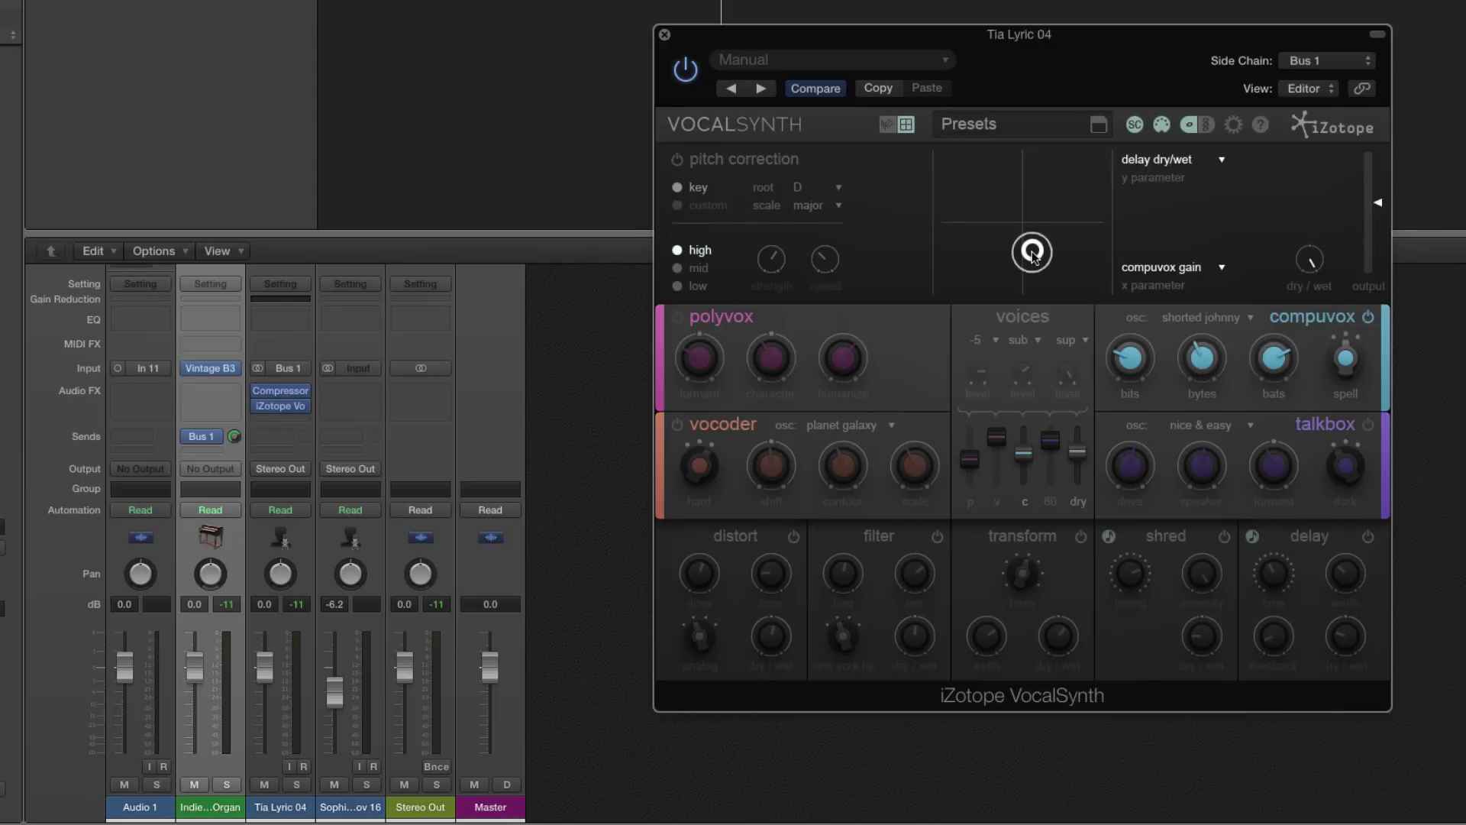
{"action": "left_click_drag", "start_coordinate": [1033, 249], "coordinate": [1069, 187]}
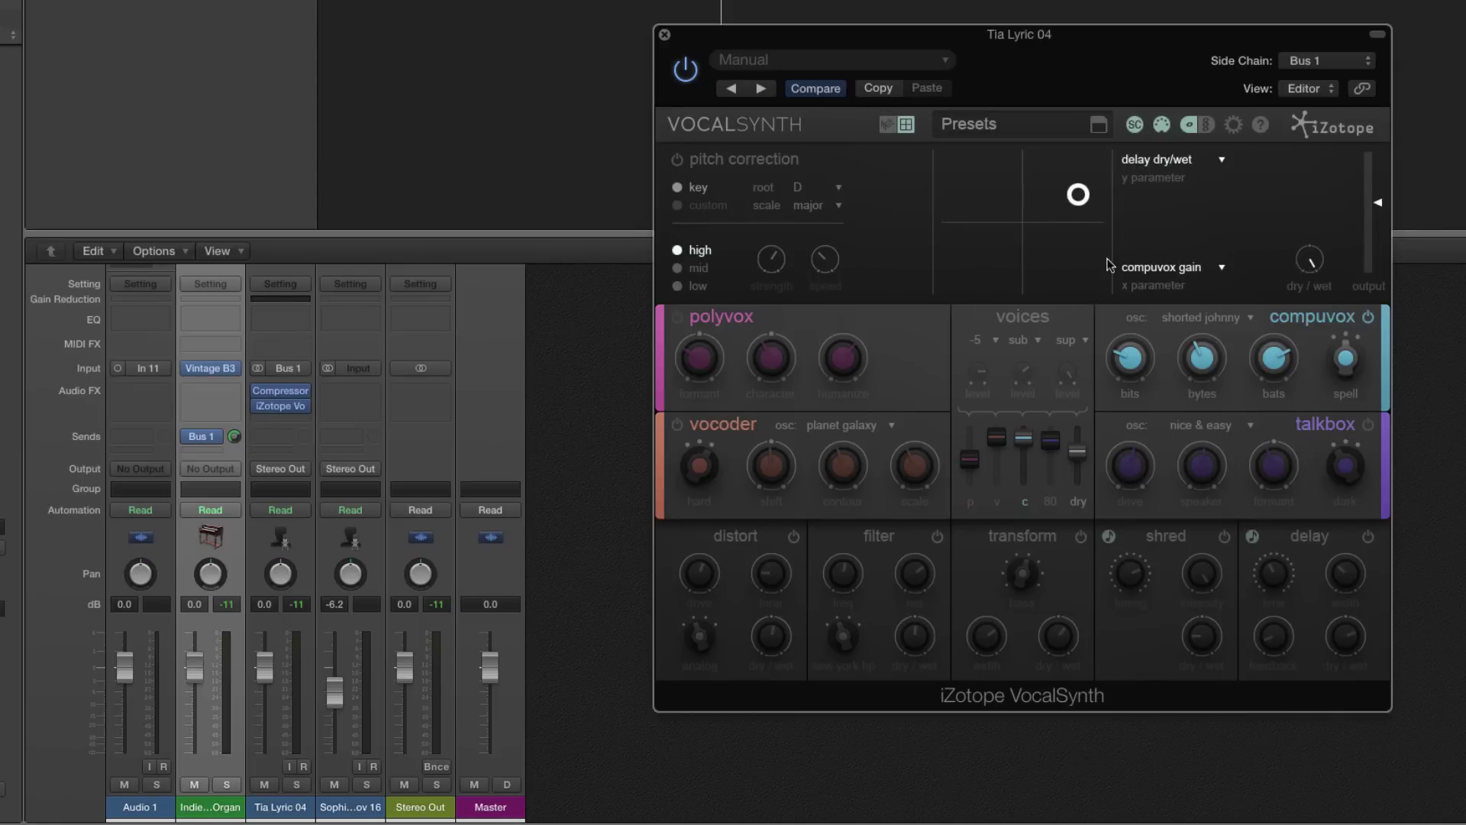
- Assign filter resonance to the XY pad's y parameter
{"action": "left_click", "coordinate": [1180, 162]}
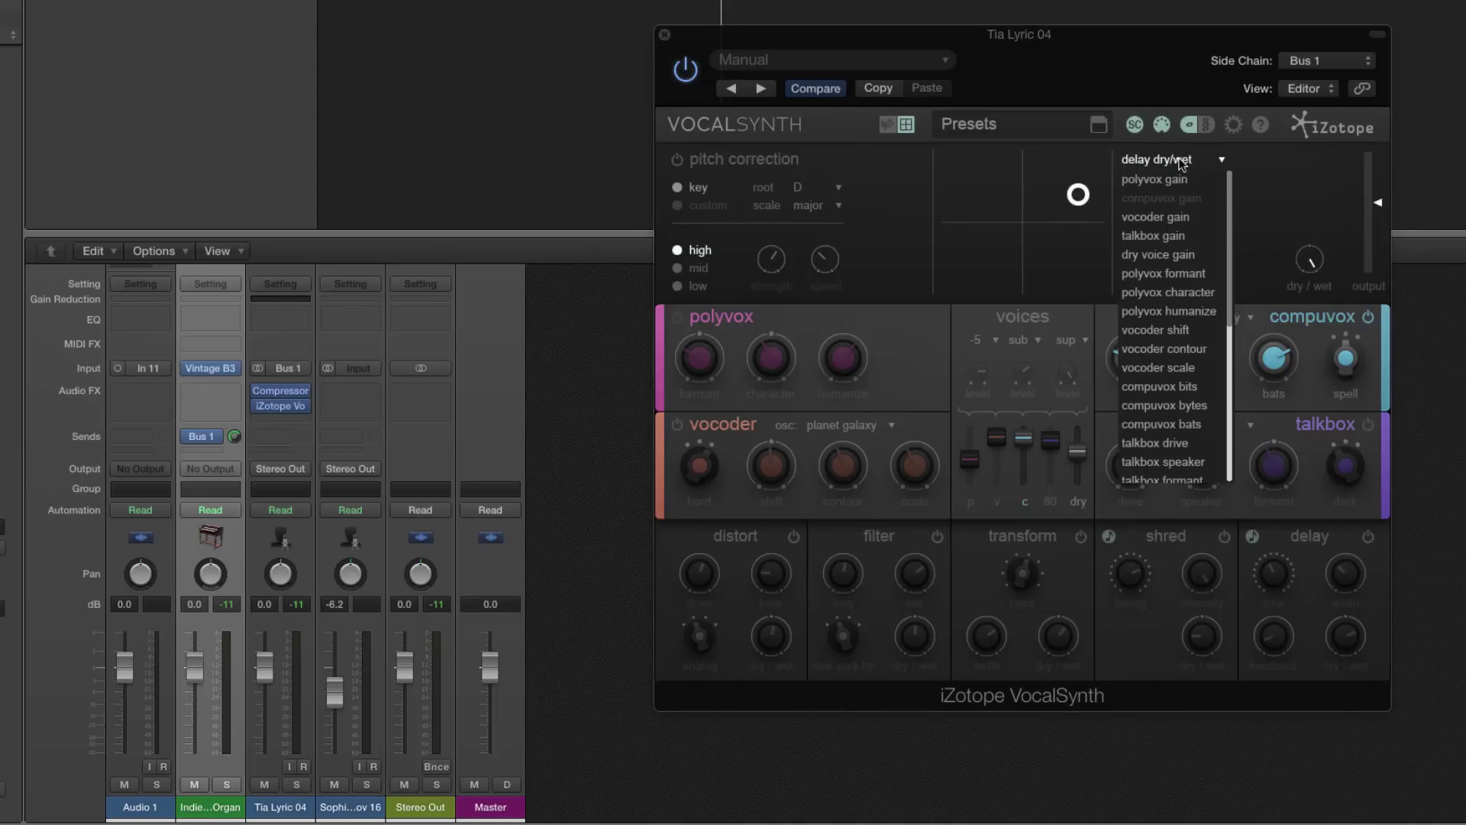
{"action": "left_click", "coordinate": [1180, 162]}
{"action": "left_click", "coordinate": [1180, 162]}
{"action": "scroll", "coordinate": [1167, 370], "scroll_direction": "down", "scroll_amount": 1}
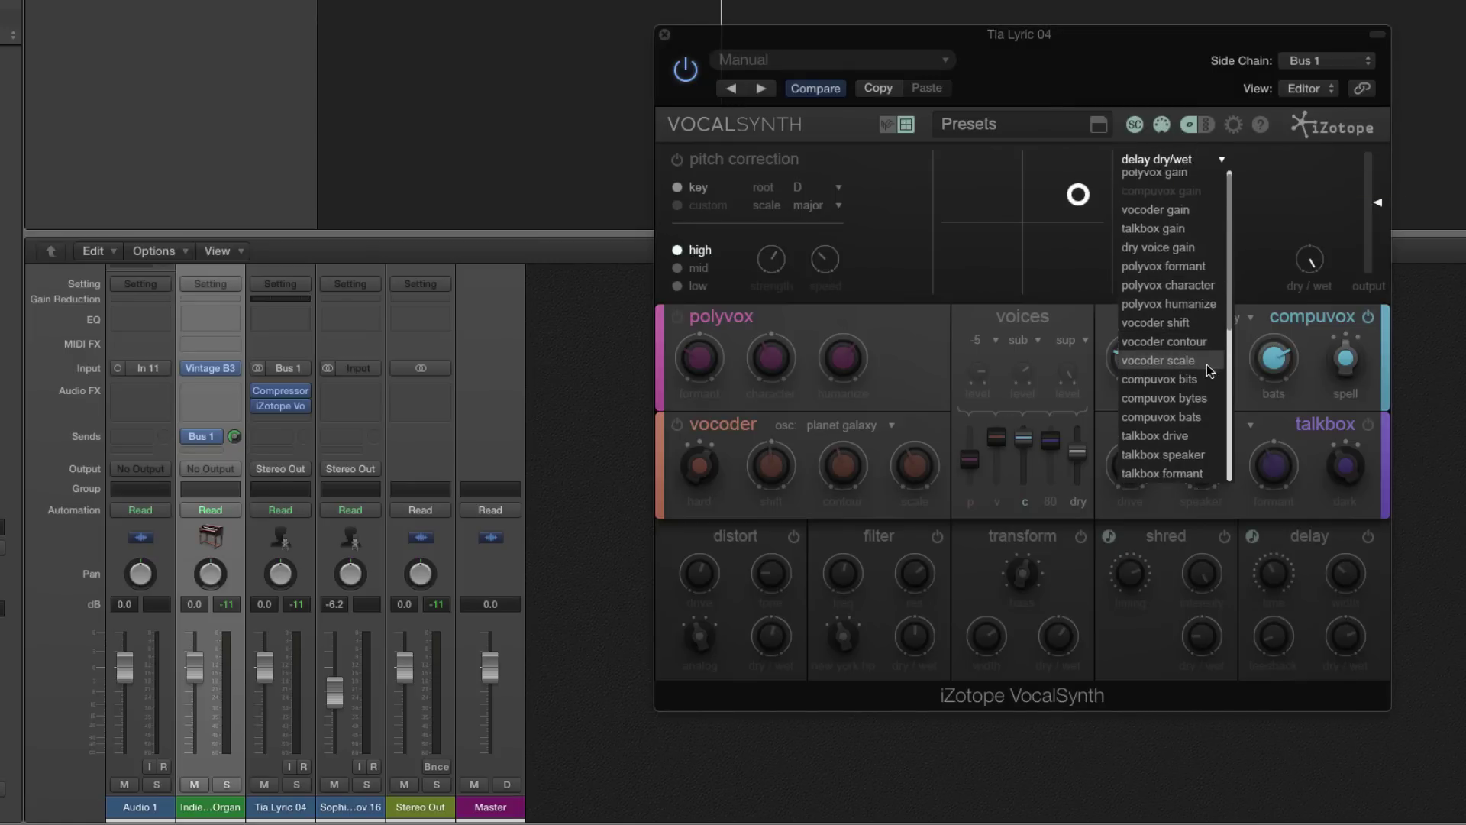
{"action": "scroll", "coordinate": [1169, 412], "scroll_direction": "down", "scroll_amount": 4}
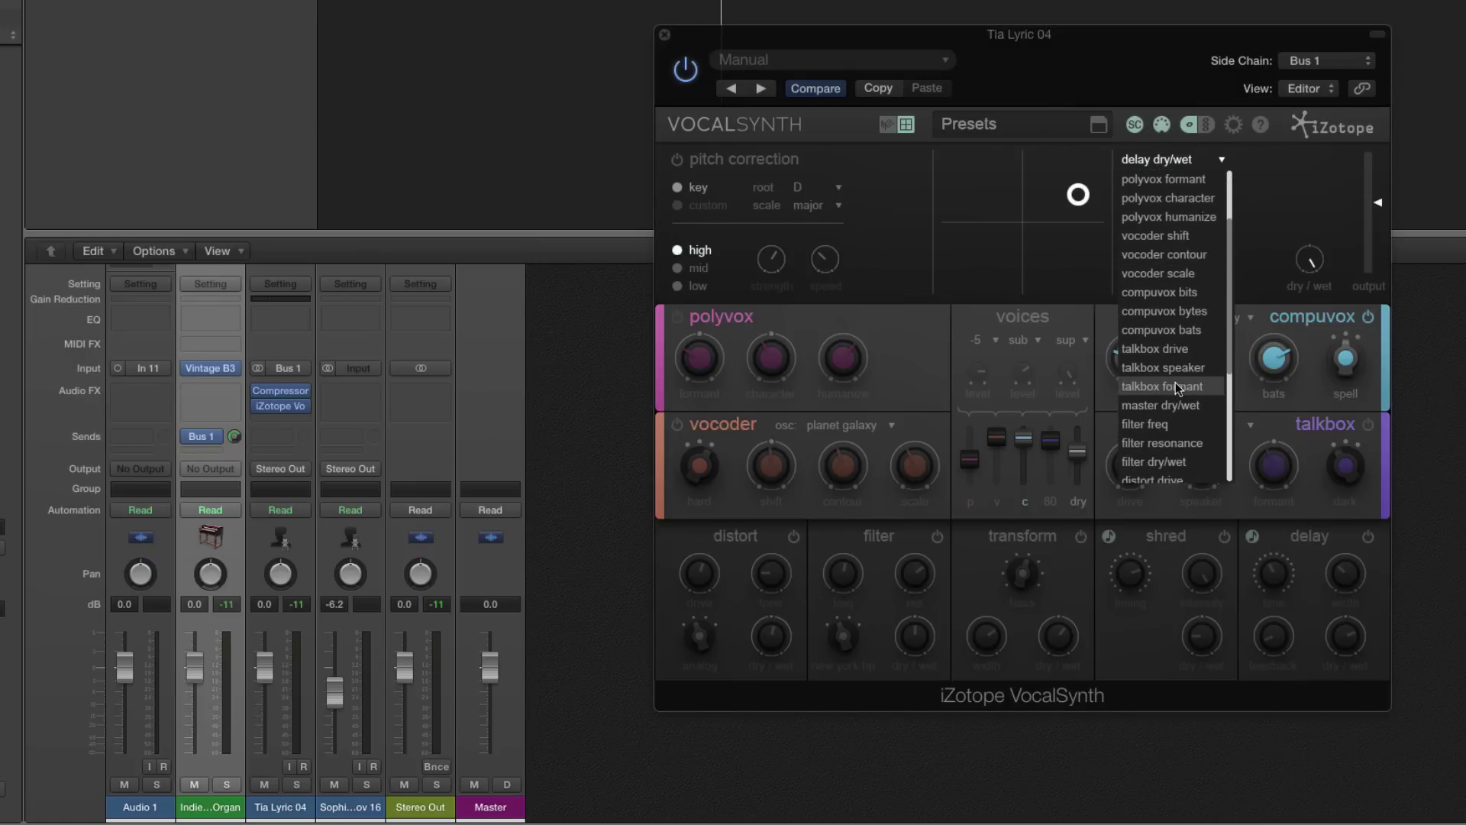
{"action": "left_click", "coordinate": [1180, 443]}
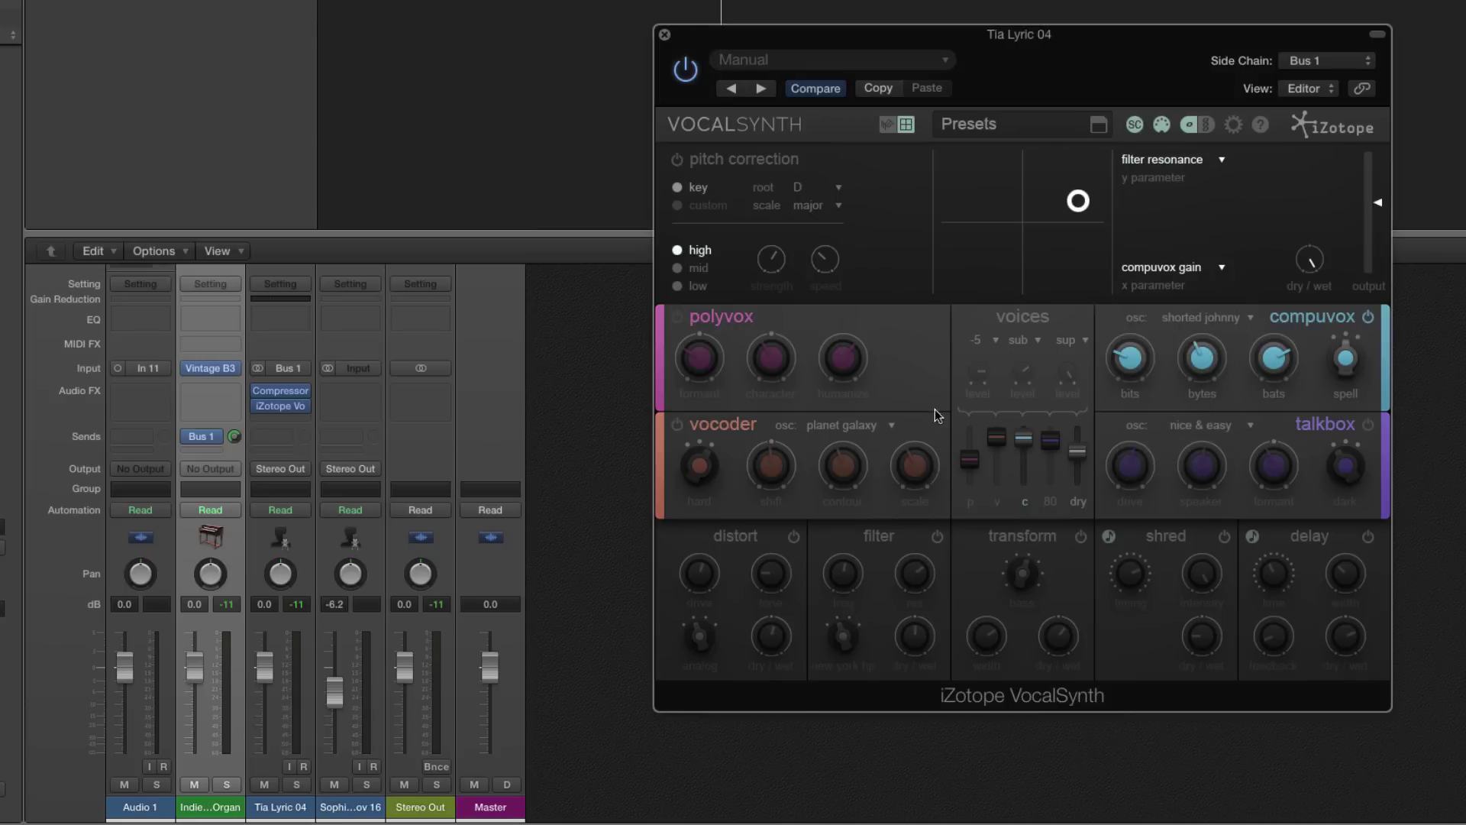
- Turn on the filter module and sweep the XY puck across the pad during playback, ending in the upper-right quadrant
{"action": "left_click", "coordinate": [937, 536]}
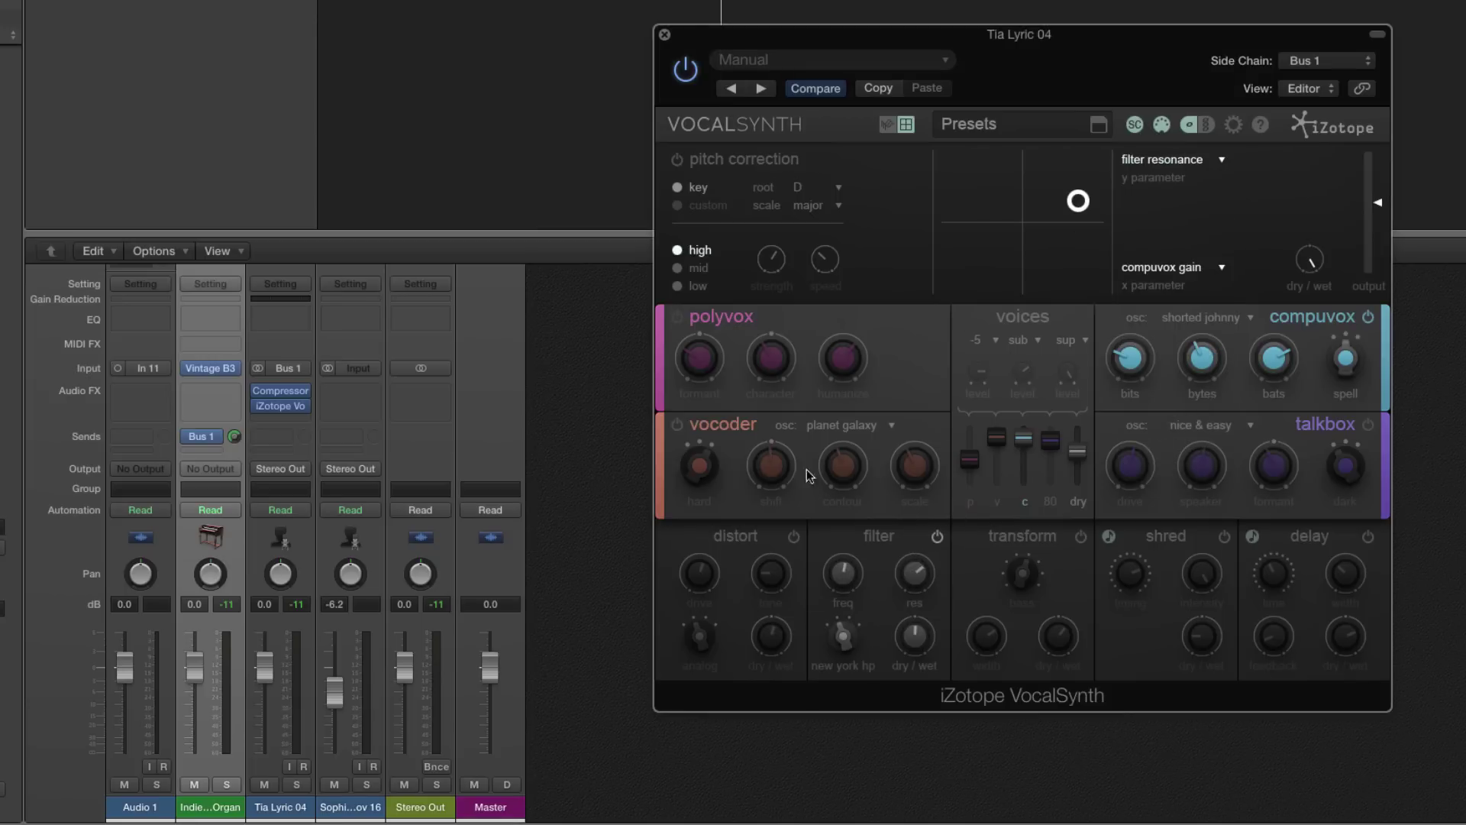
{"action": "left_click_drag", "start_coordinate": [1089, 213], "coordinate": [1021, 191]}
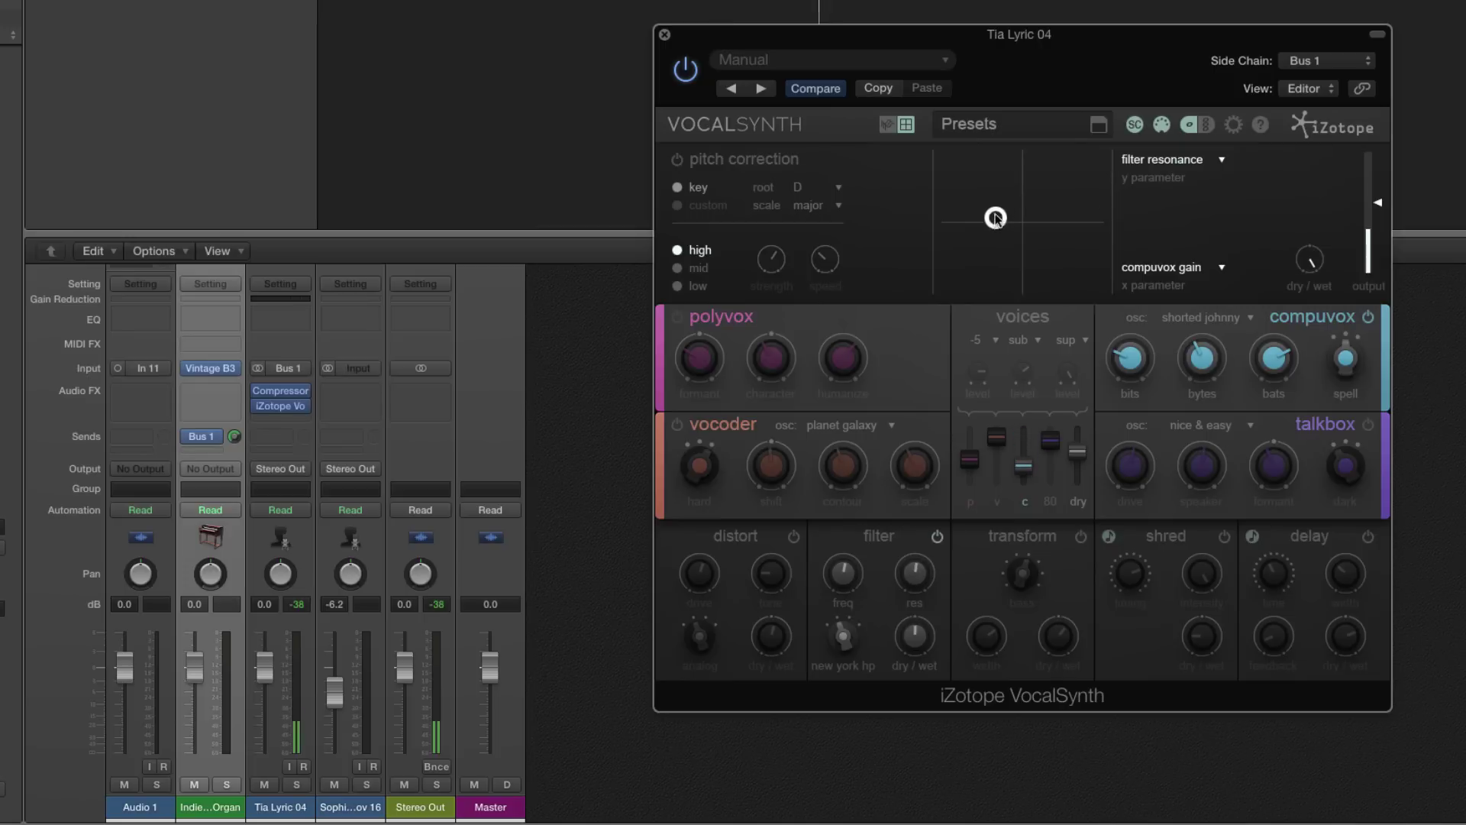
{"action": "left_click_drag", "start_coordinate": [990, 243], "coordinate": [1089, 183]}
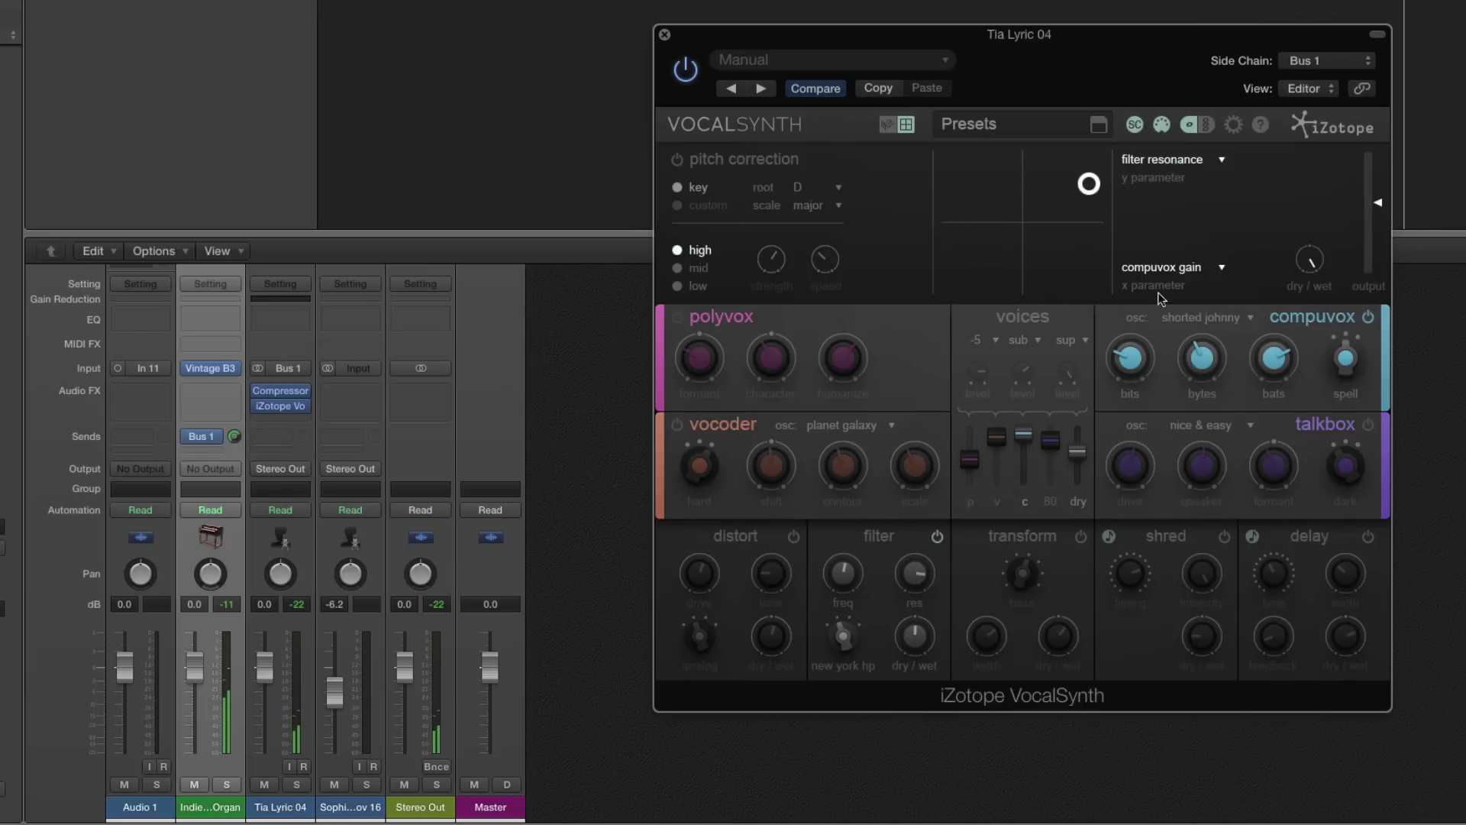
- Assign filter freq to the XY pad's x parameter and sweep the puck to move frequency and resonance together
{"action": "left_click", "coordinate": [1161, 267]}
{"action": "left_click", "coordinate": [1161, 268]}
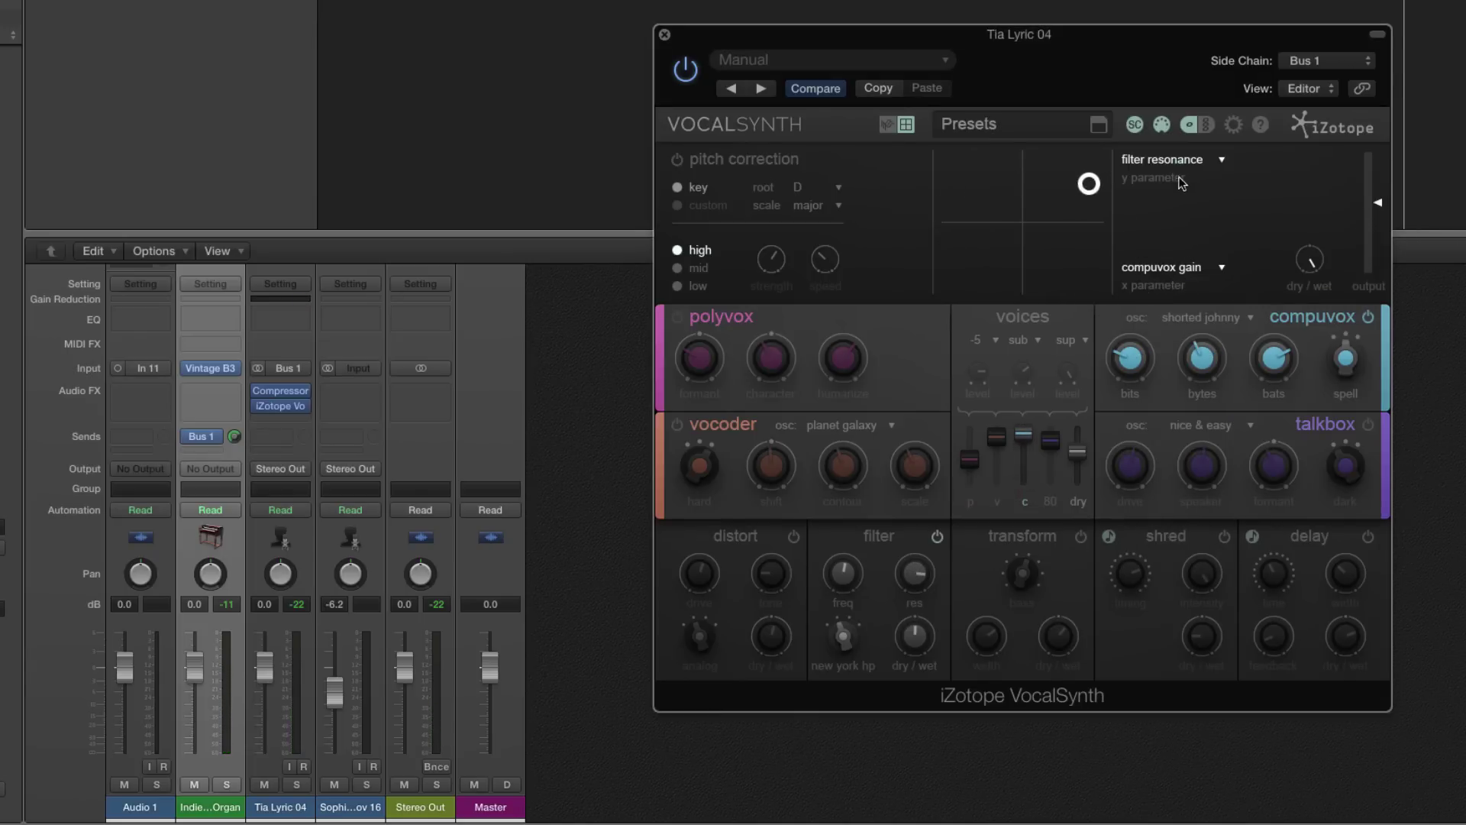
{"action": "left_click", "coordinate": [1171, 285]}
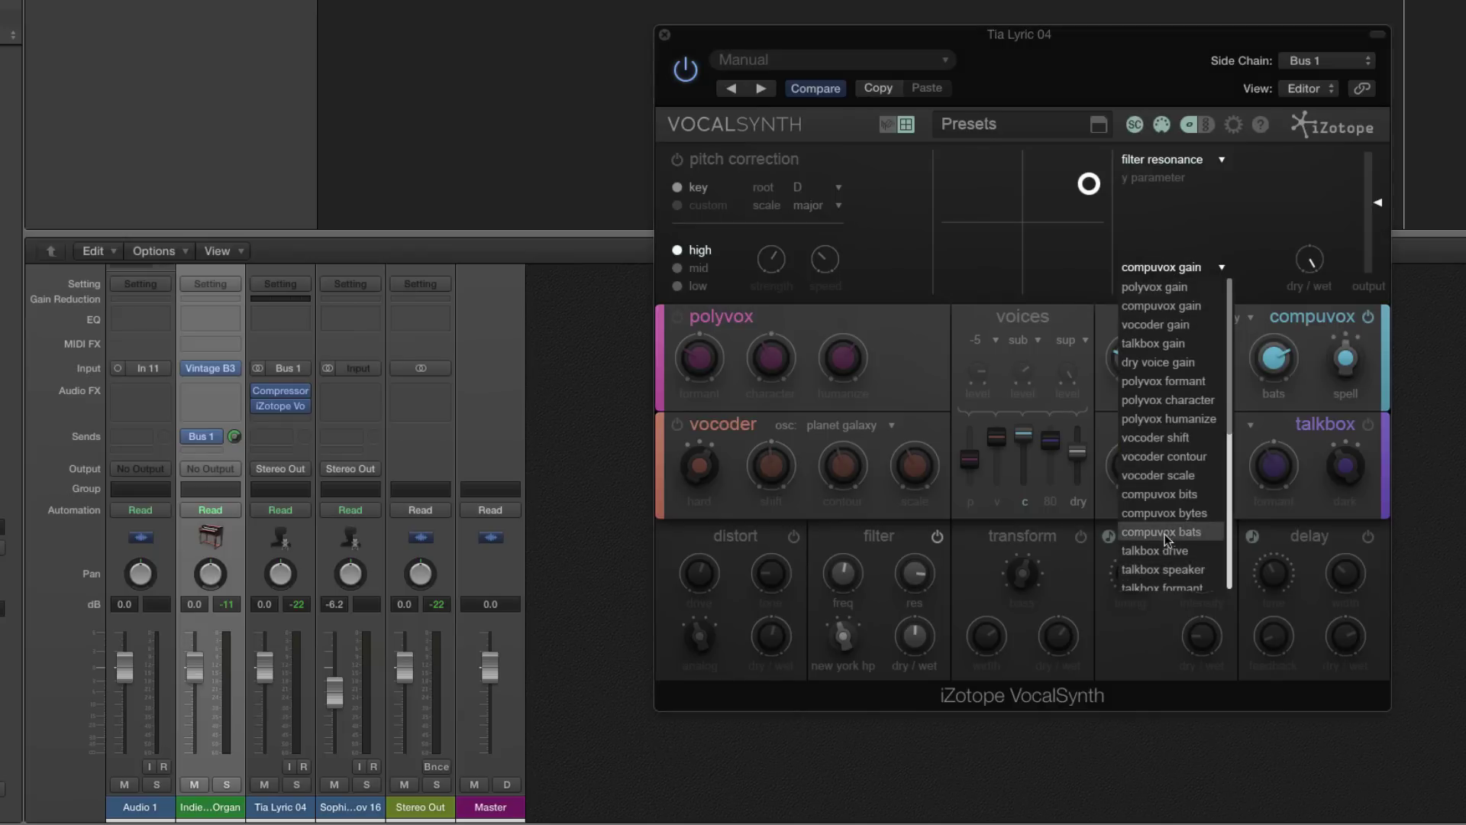
{"action": "scroll", "coordinate": [1165, 535], "scroll_direction": "down", "scroll_amount": 1}
{"action": "scroll", "coordinate": [1165, 535], "scroll_direction": "down", "scroll_amount": 3}
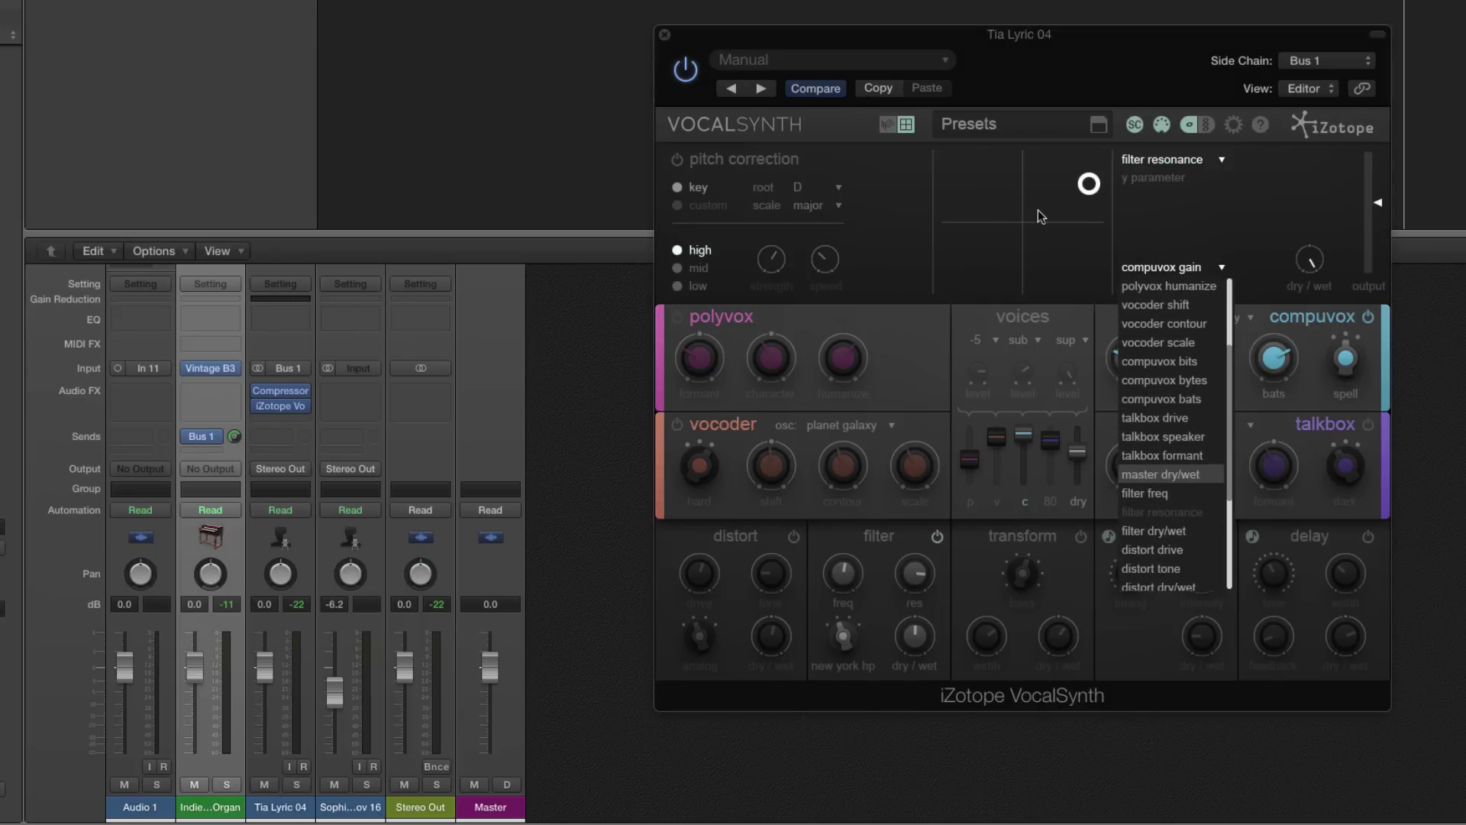
{"action": "left_click", "coordinate": [1157, 493]}
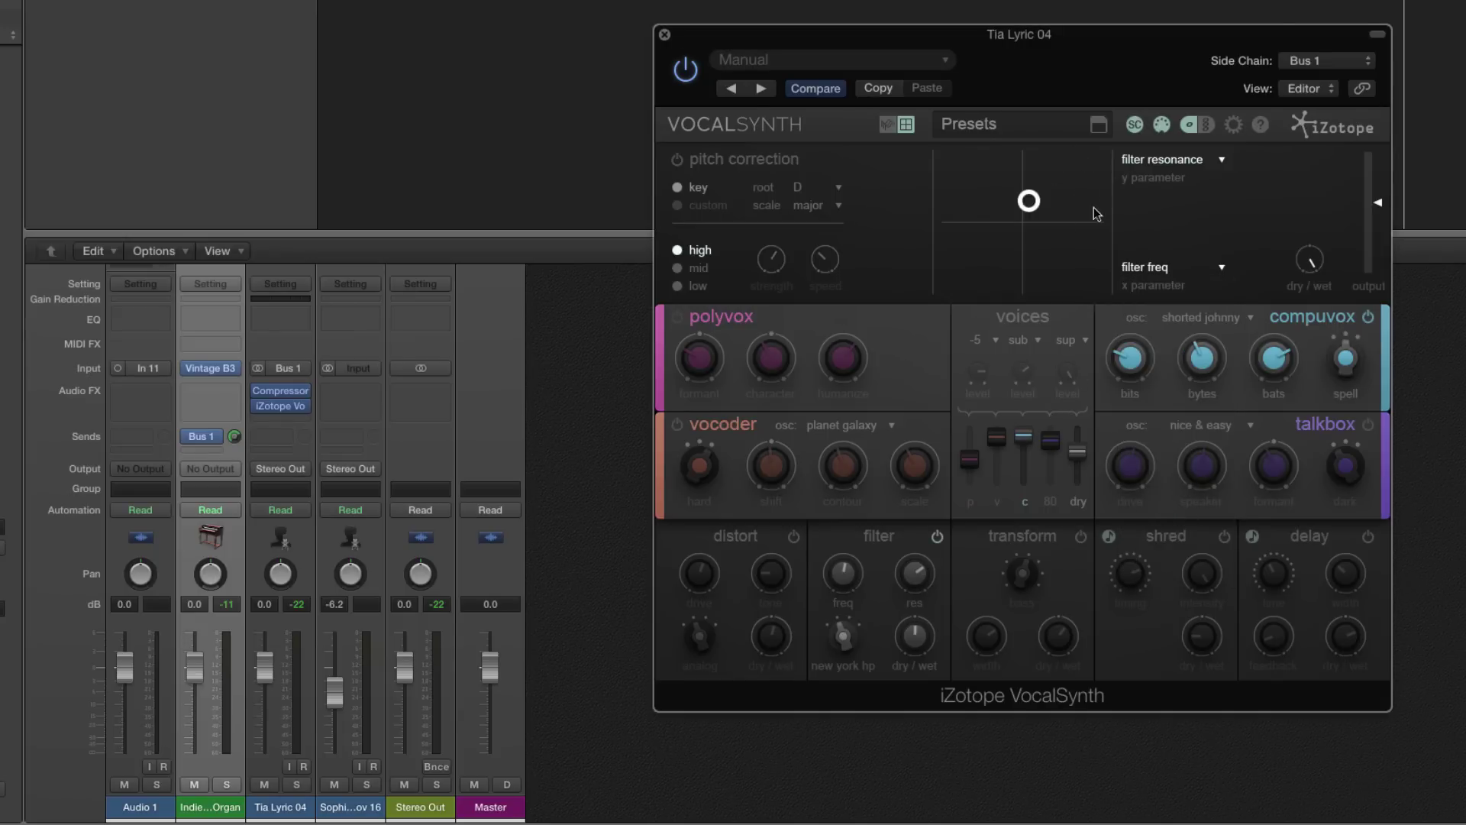
{"action": "left_click_drag", "start_coordinate": [1007, 254], "coordinate": [1029, 213]}
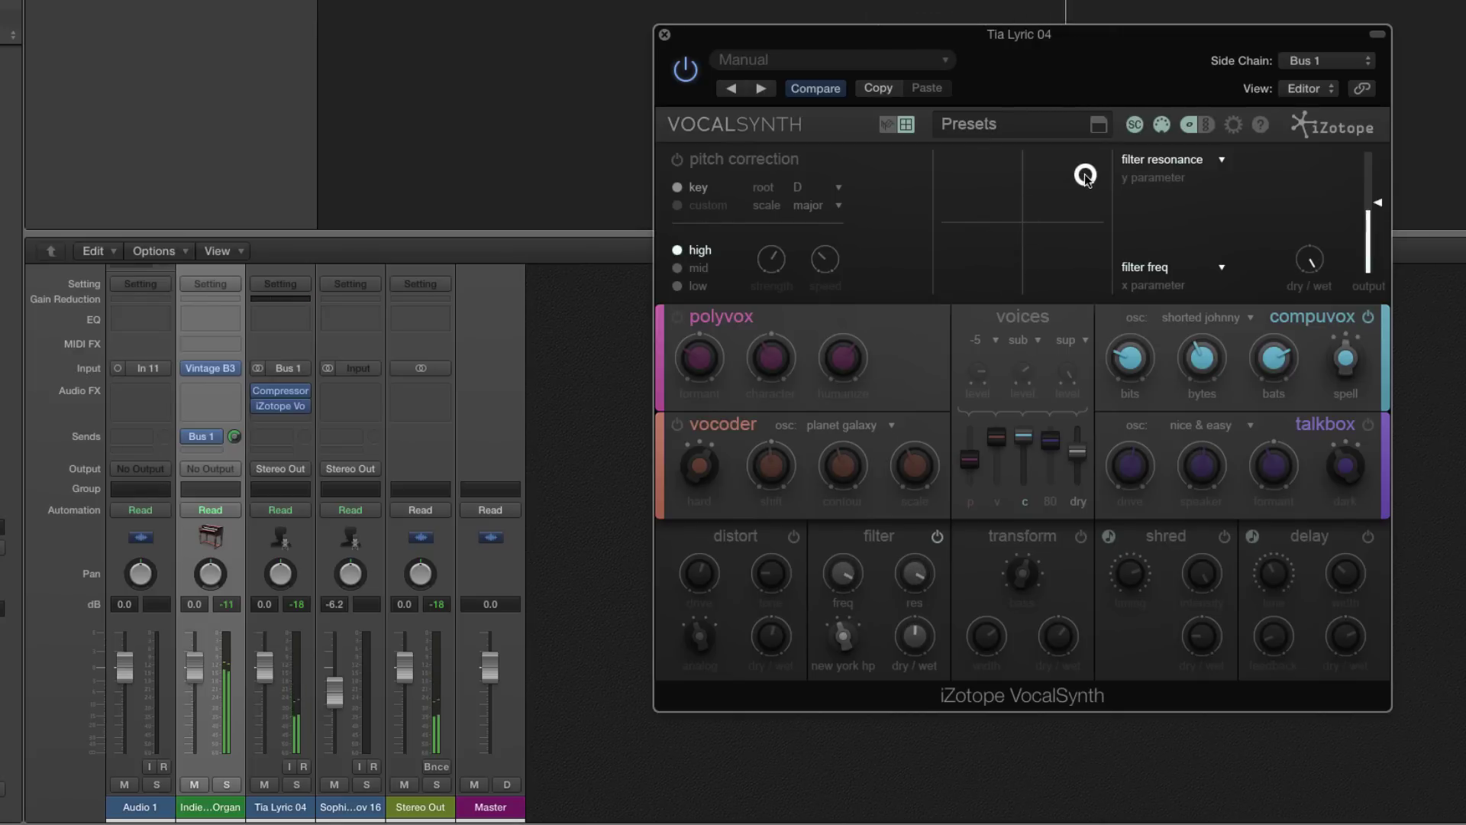
- Pull the dry fader down to minimum and sweep the XY puck during playback, ending at the pad's upper centre
{"action": "left_click_drag", "start_coordinate": [1067, 426], "coordinate": [1074, 482]}
{"action": "left_click_drag", "start_coordinate": [1084, 175], "coordinate": [1022, 221]}
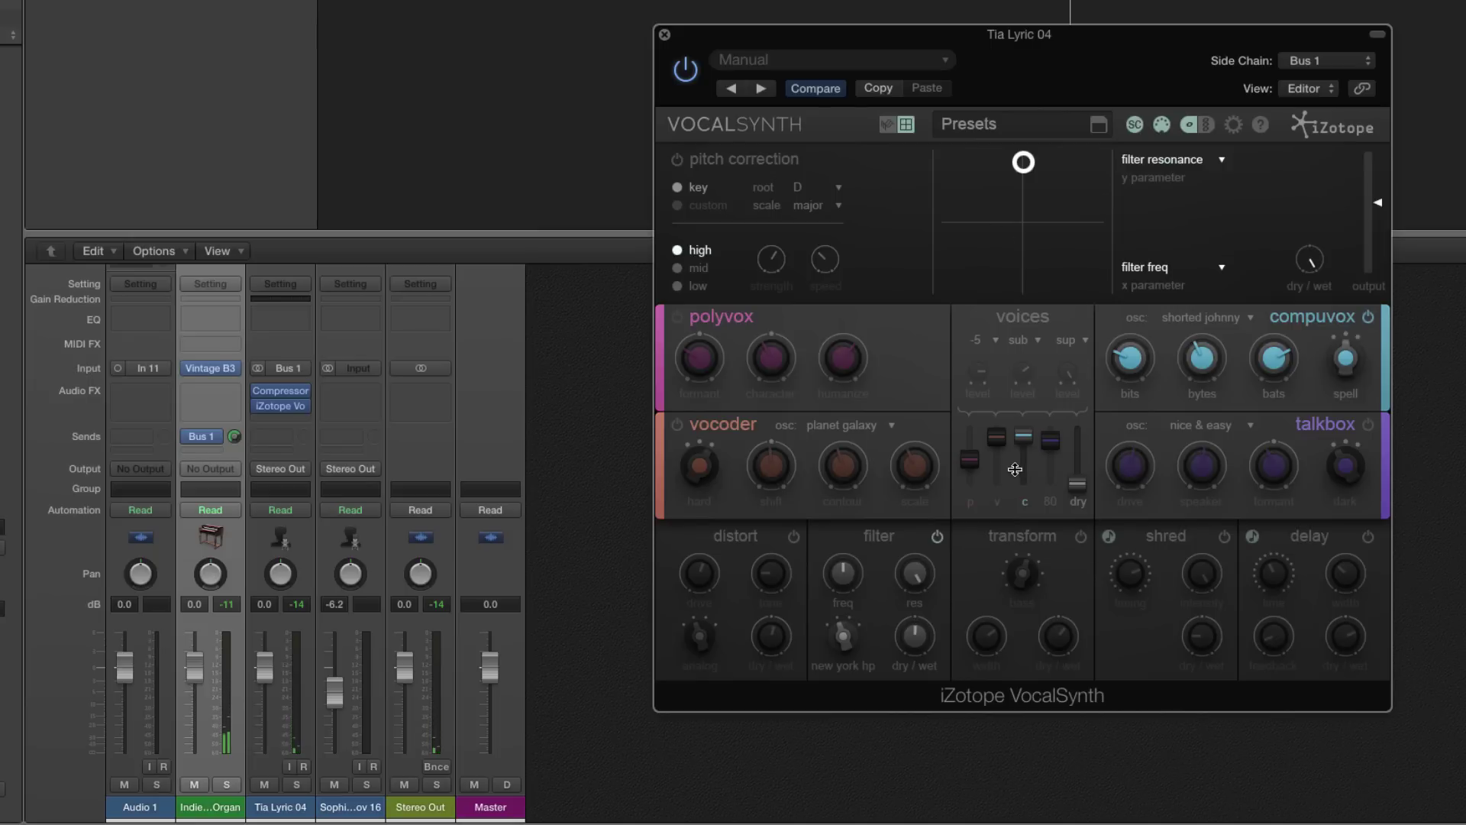
- Turn on the talkbox and vocoder modules and lower the vocoder, compuvox and talkbox faders
{"action": "left_click", "coordinate": [1368, 425]}
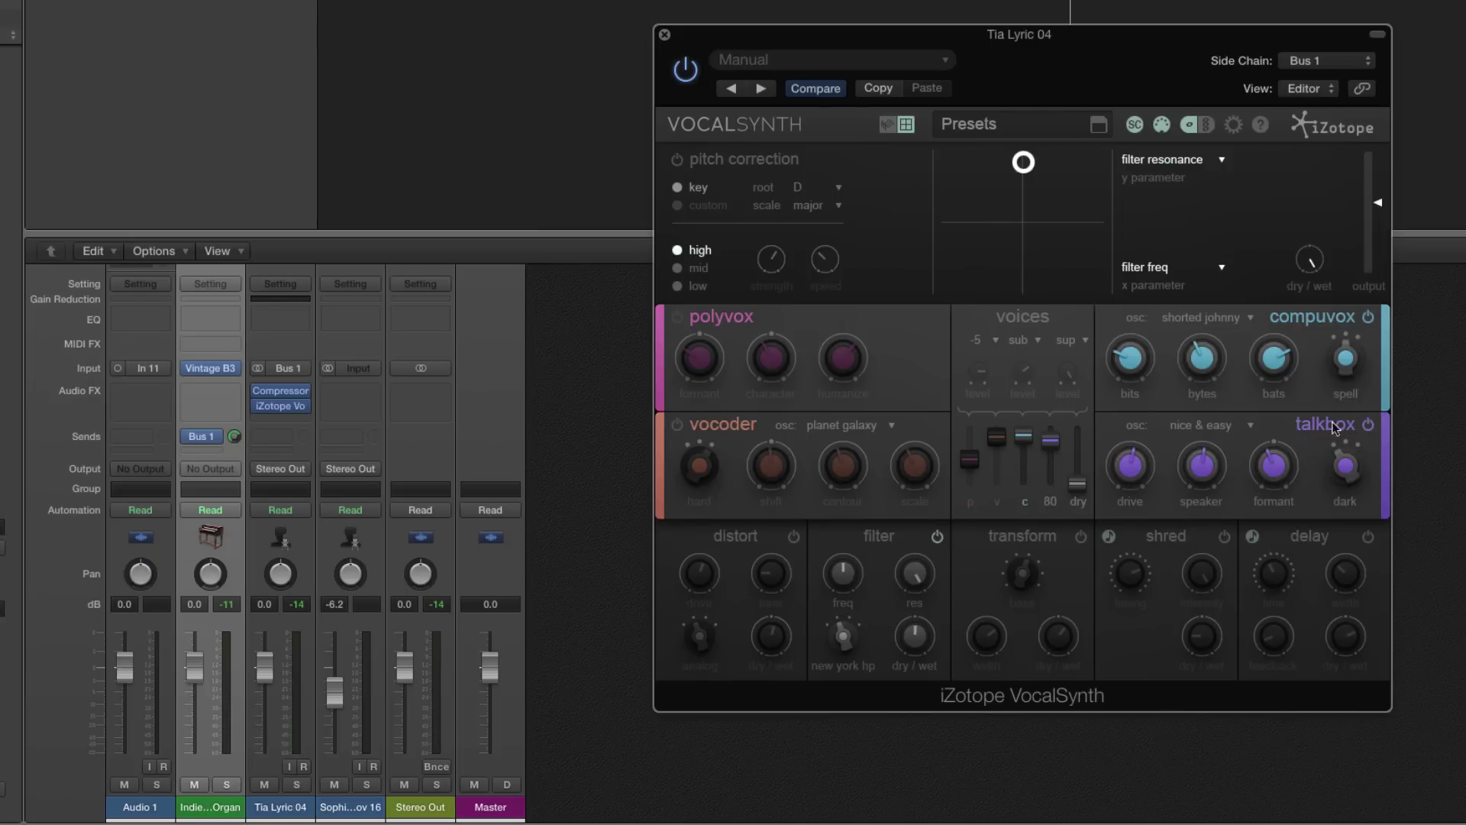
{"action": "left_click", "coordinate": [674, 424]}
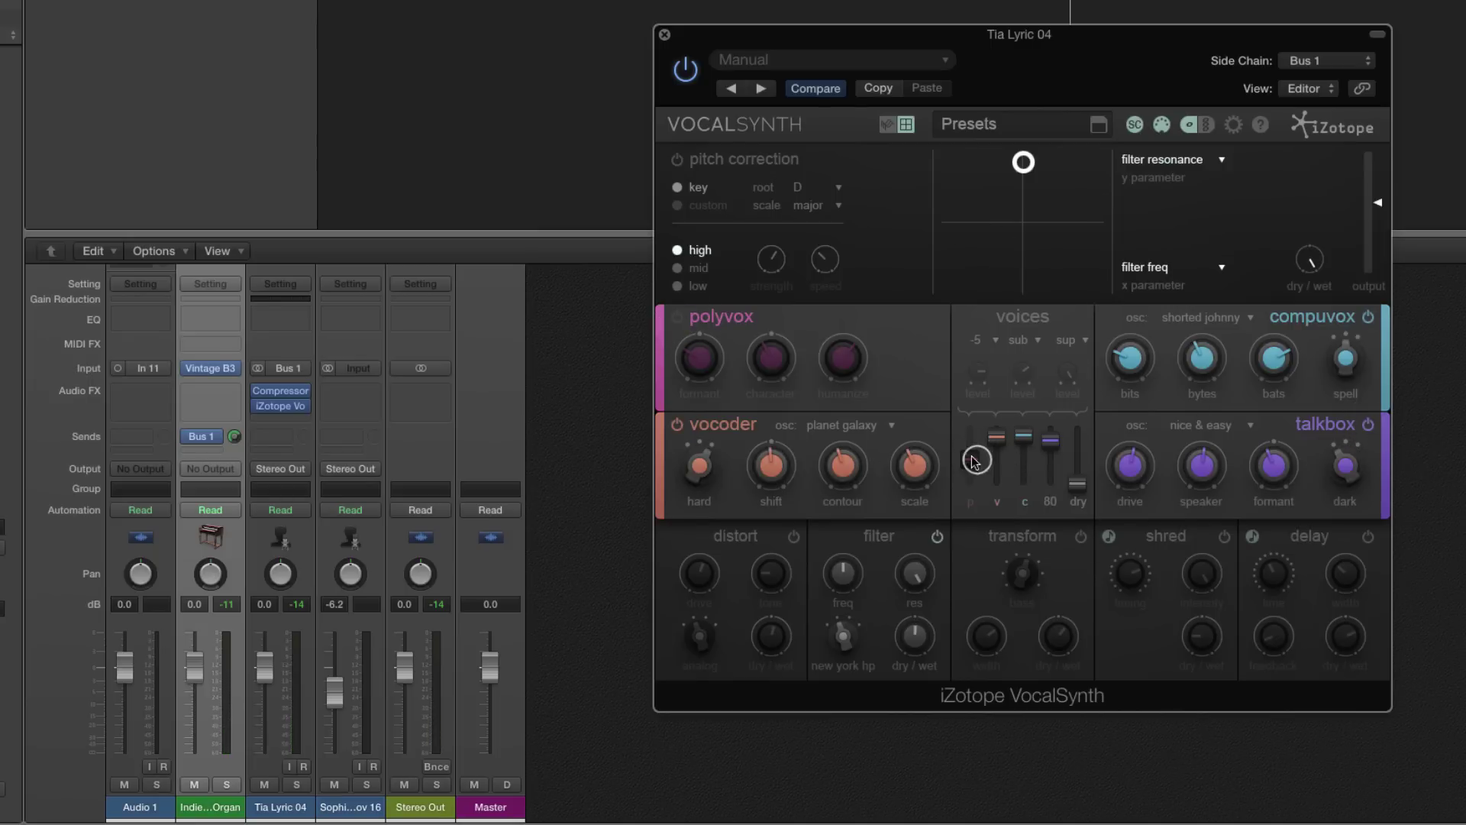
{"action": "left_click_drag", "start_coordinate": [997, 439], "coordinate": [1024, 479]}
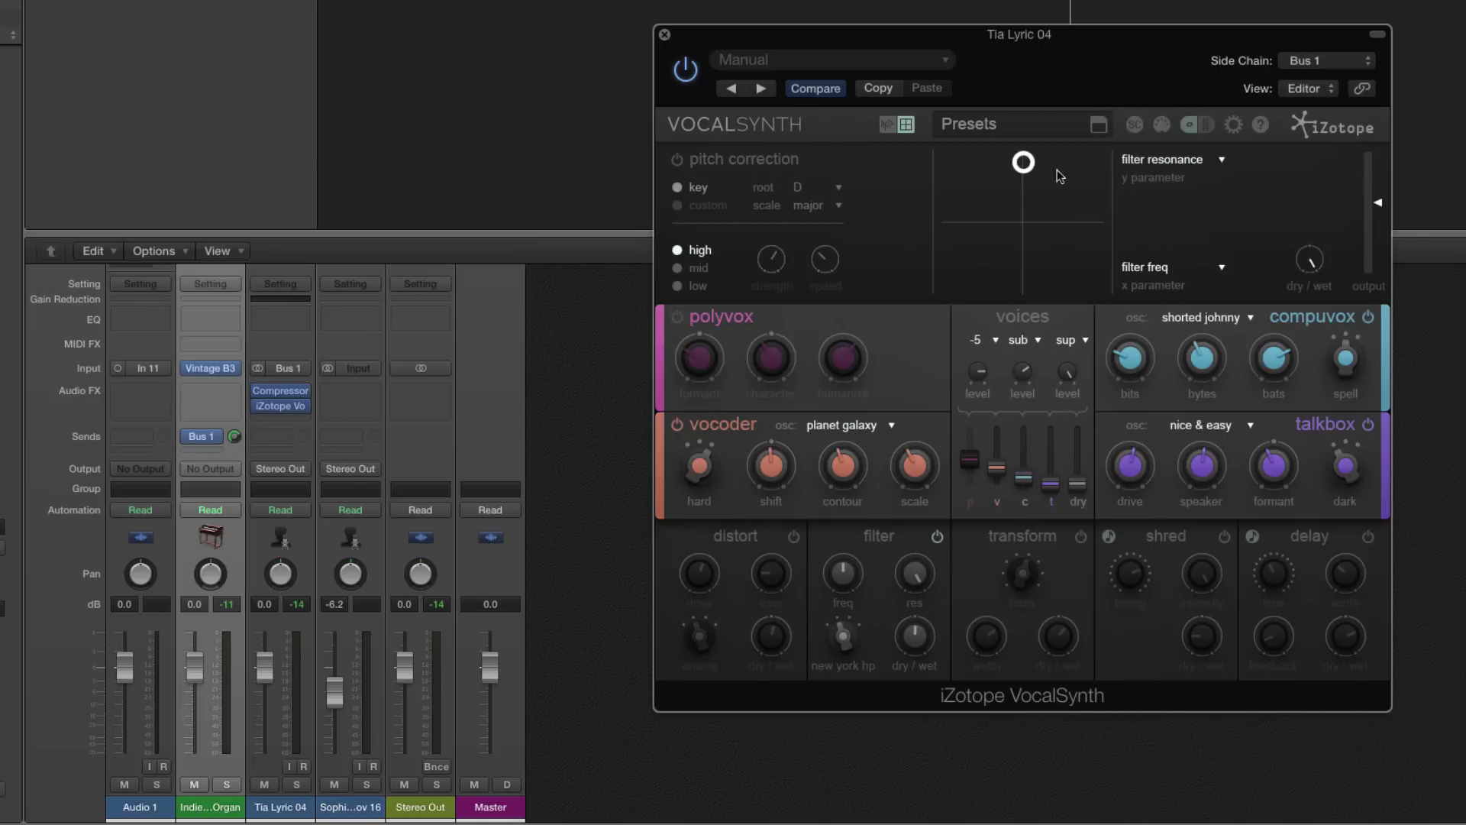
- Turn on polyvox and rebalance the mix with polyvox at 68, dry at 80, and the vocoder and compuvox faders at minimum
{"action": "left_click", "coordinate": [676, 320]}
{"action": "left_click_drag", "start_coordinate": [964, 456], "coordinate": [970, 454]}
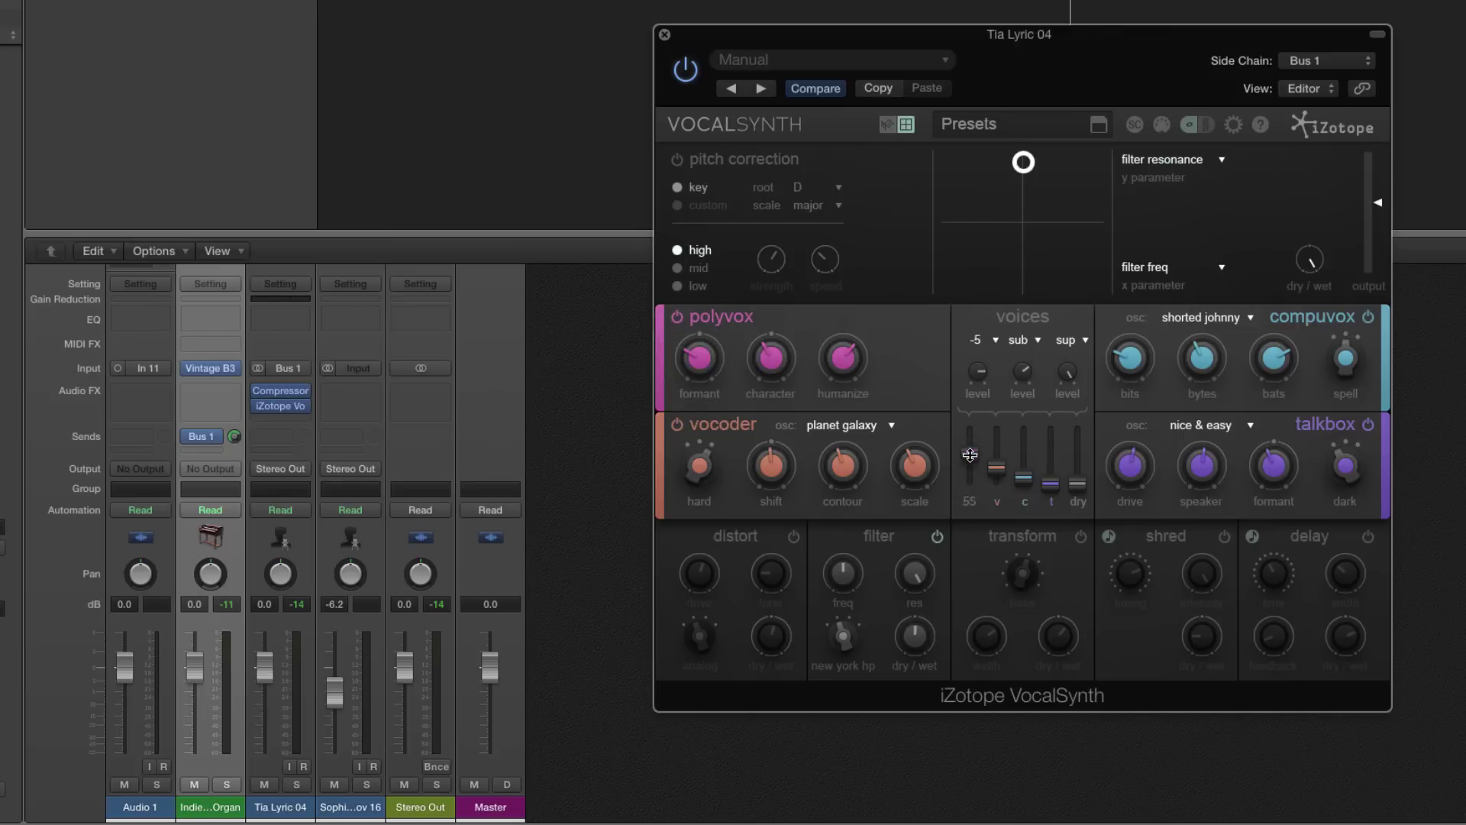
{"action": "left_click_drag", "start_coordinate": [1077, 484], "coordinate": [1079, 447]}
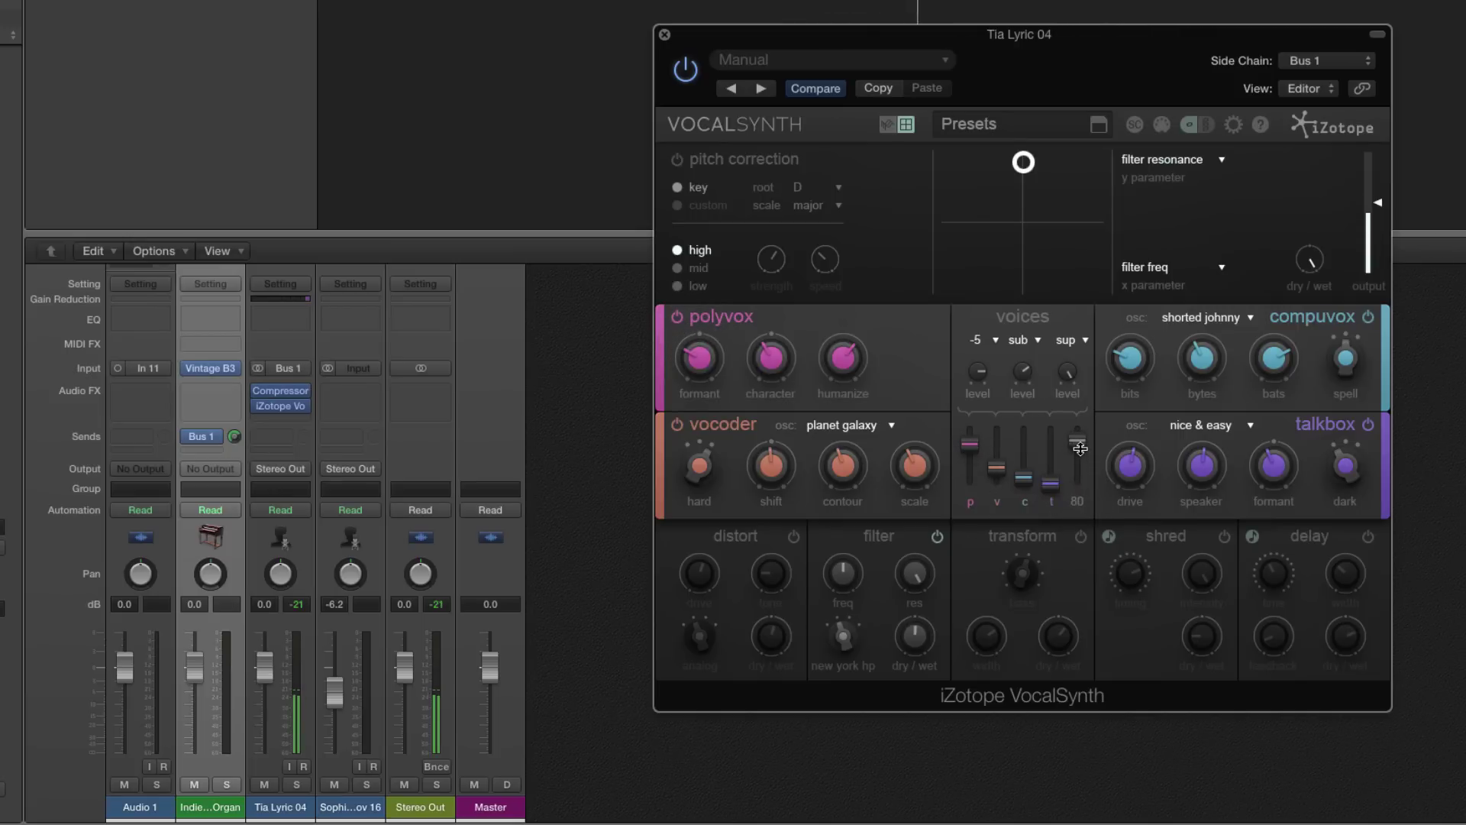
{"action": "left_click_drag", "start_coordinate": [961, 449], "coordinate": [1014, 508]}
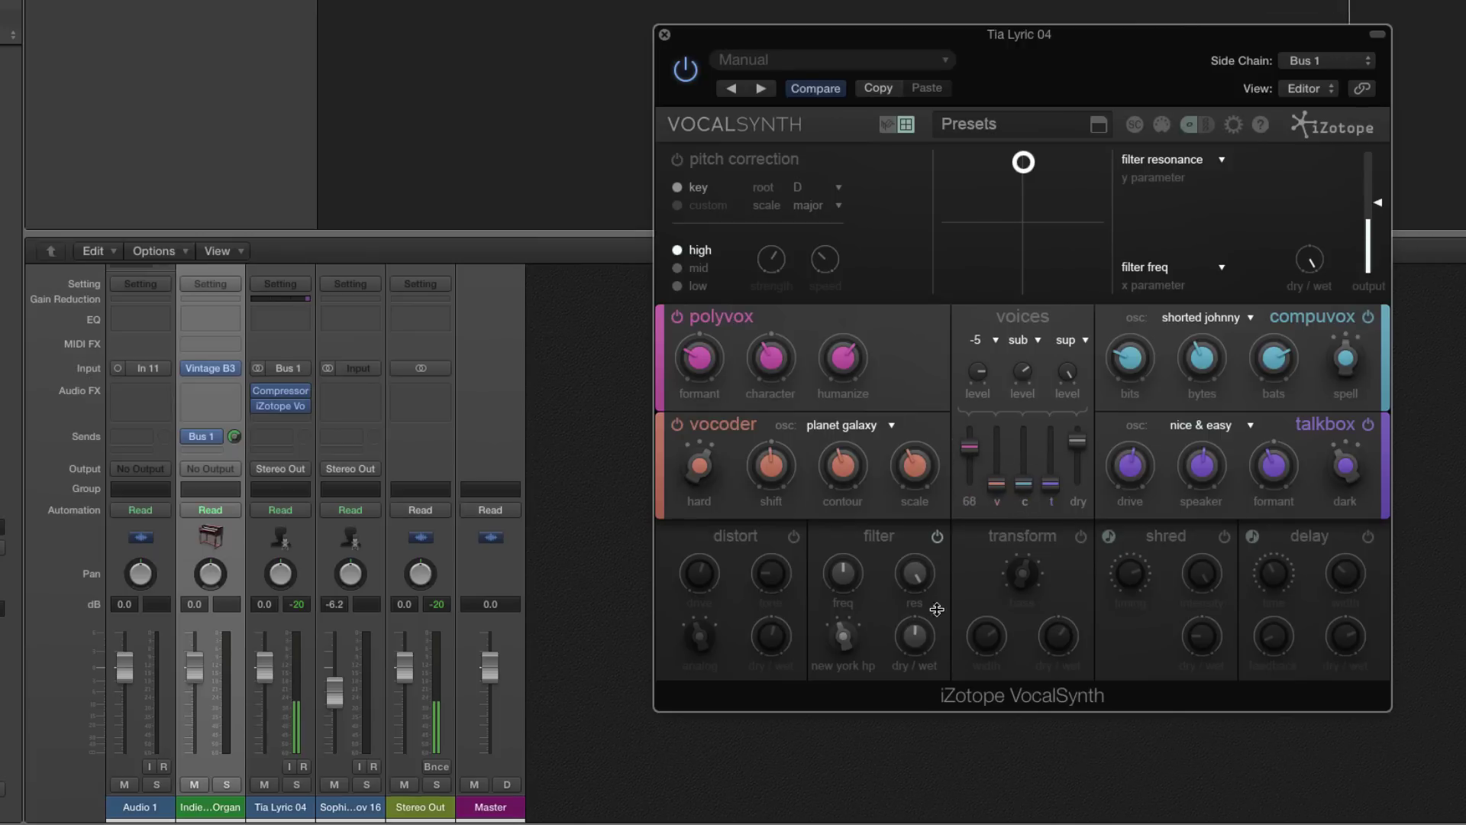
- Sweep the XY puck to move filter frequency and resonance on the polyvox and dry mix, ending in the upper-right quadrant
{"action": "left_click_drag", "start_coordinate": [1024, 162], "coordinate": [1021, 204]}
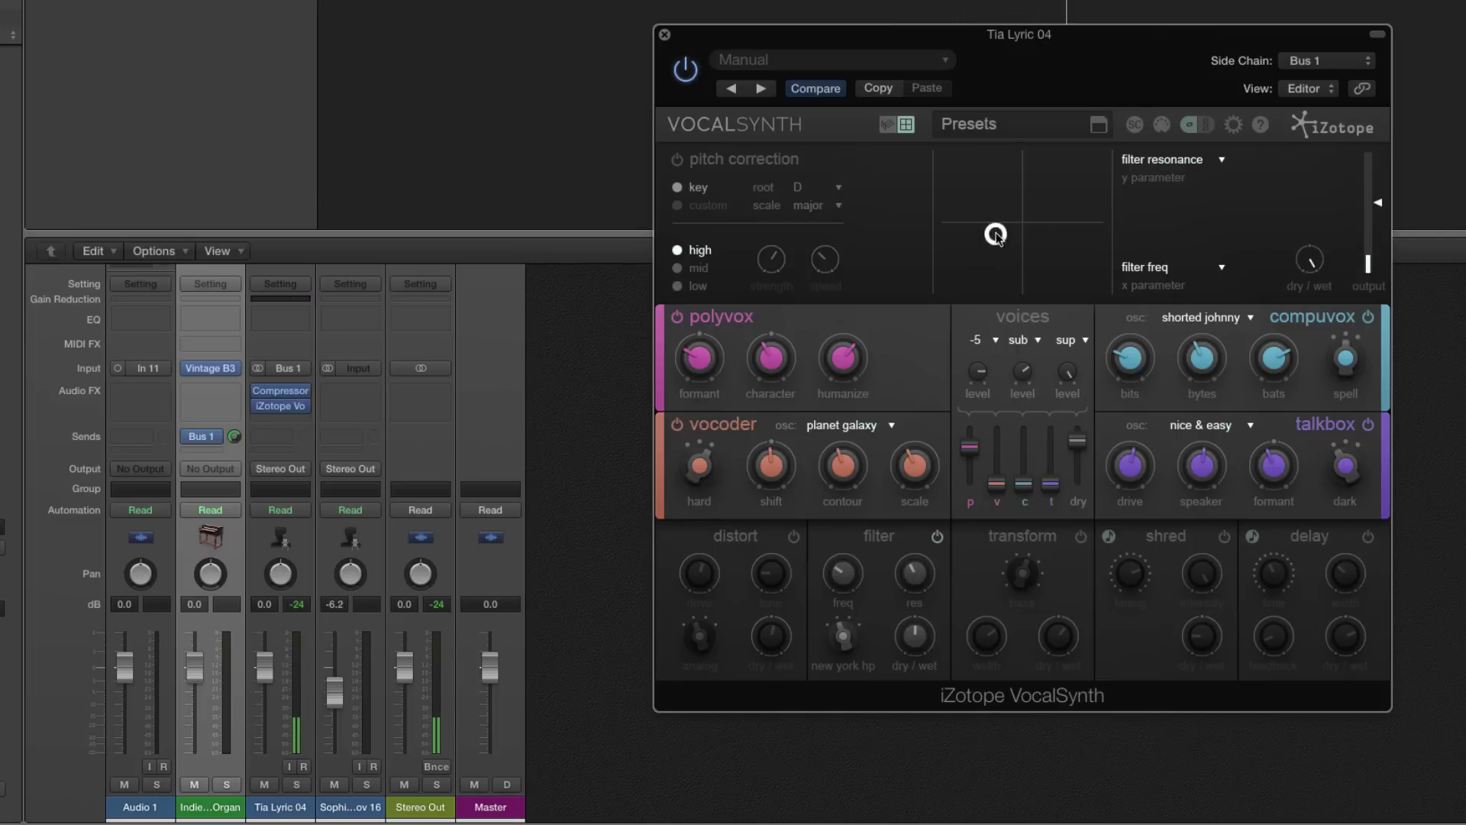
{"action": "left_click_drag", "start_coordinate": [997, 236], "coordinate": [1063, 194]}
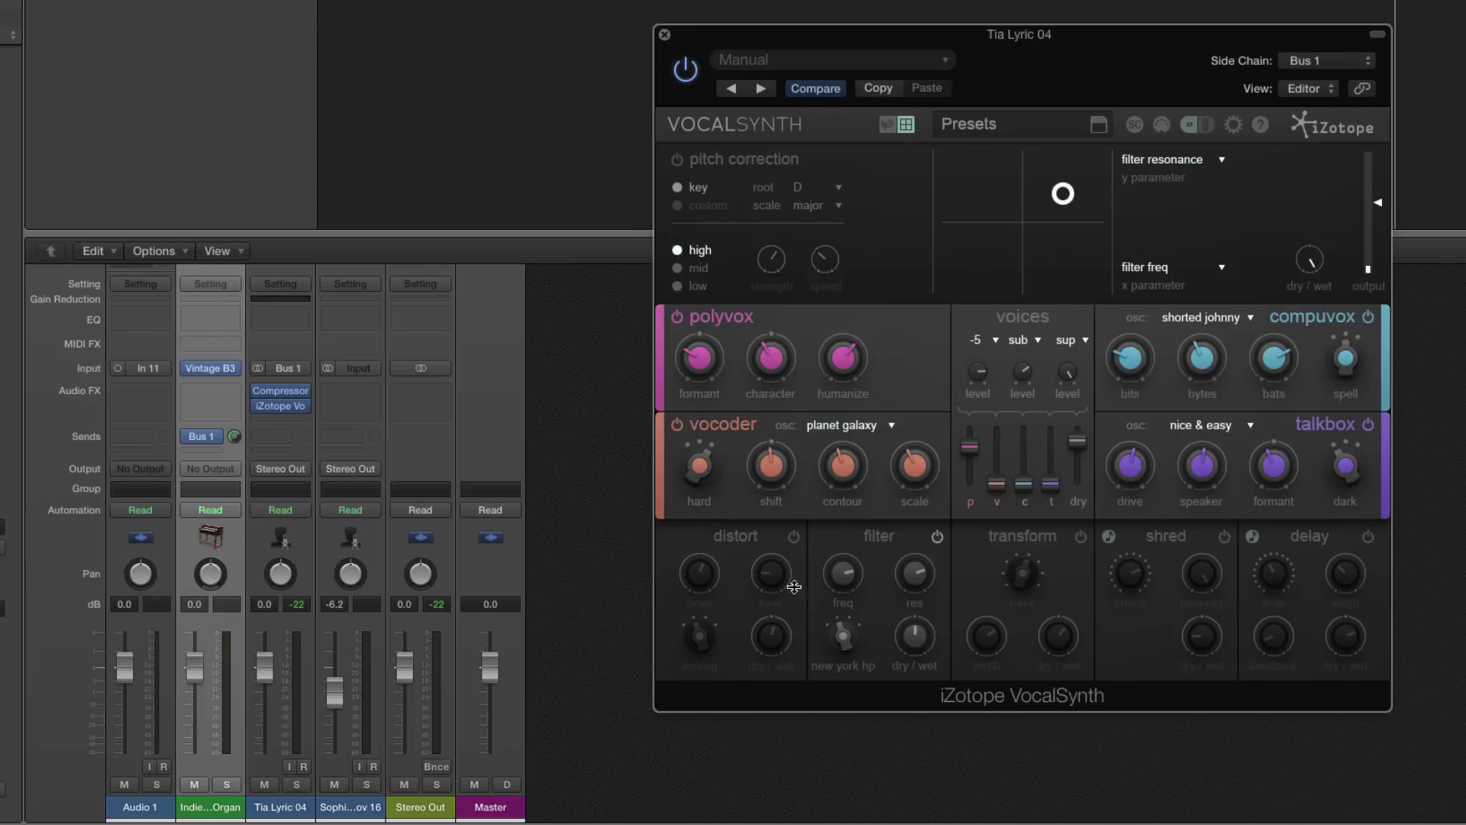
- Turn off the filter, turn on distort, and raise its drive and tone while playing the vocal
{"action": "left_click", "coordinate": [937, 536]}
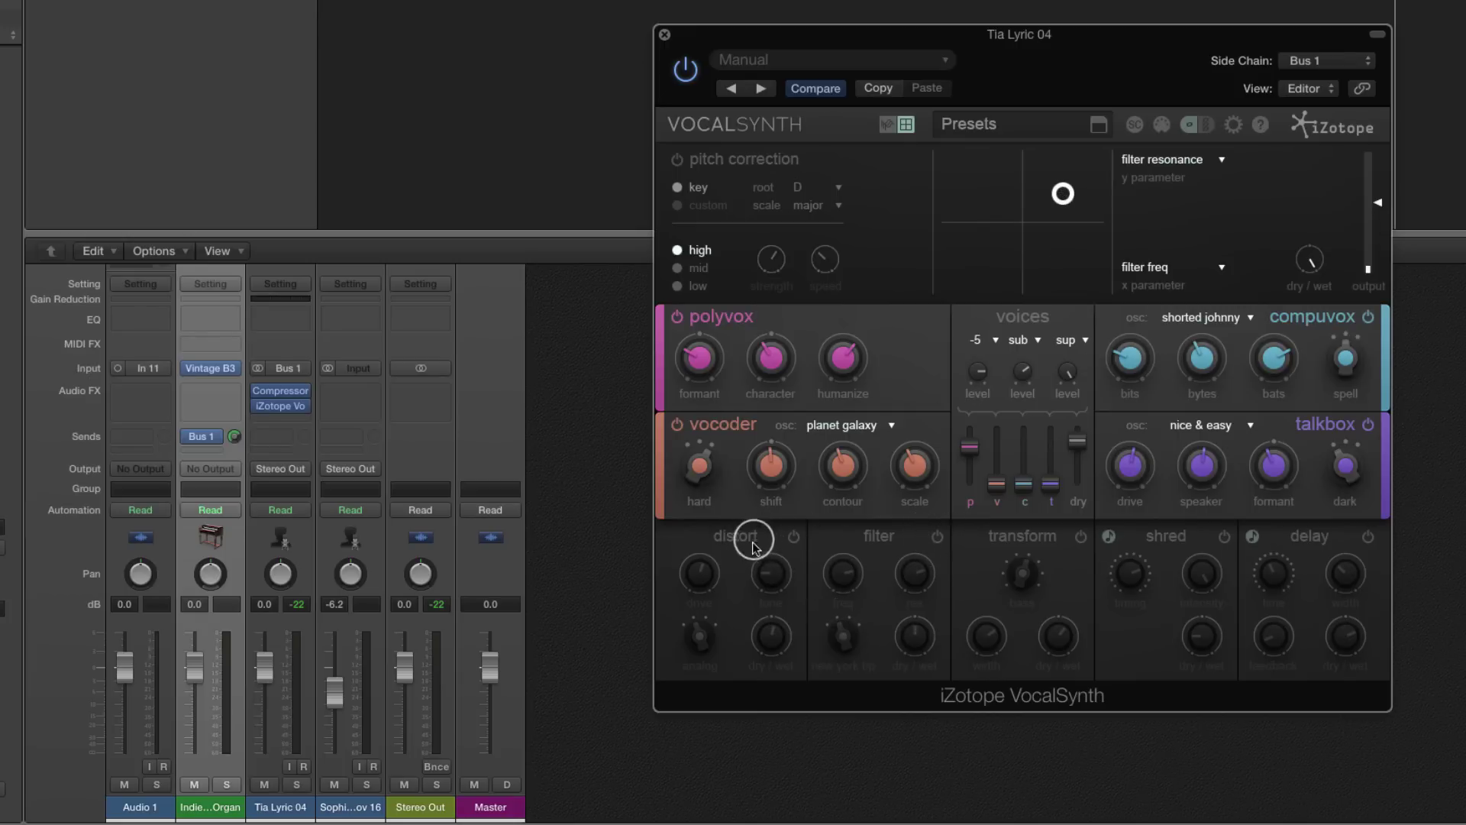
{"action": "left_click", "coordinate": [790, 536]}
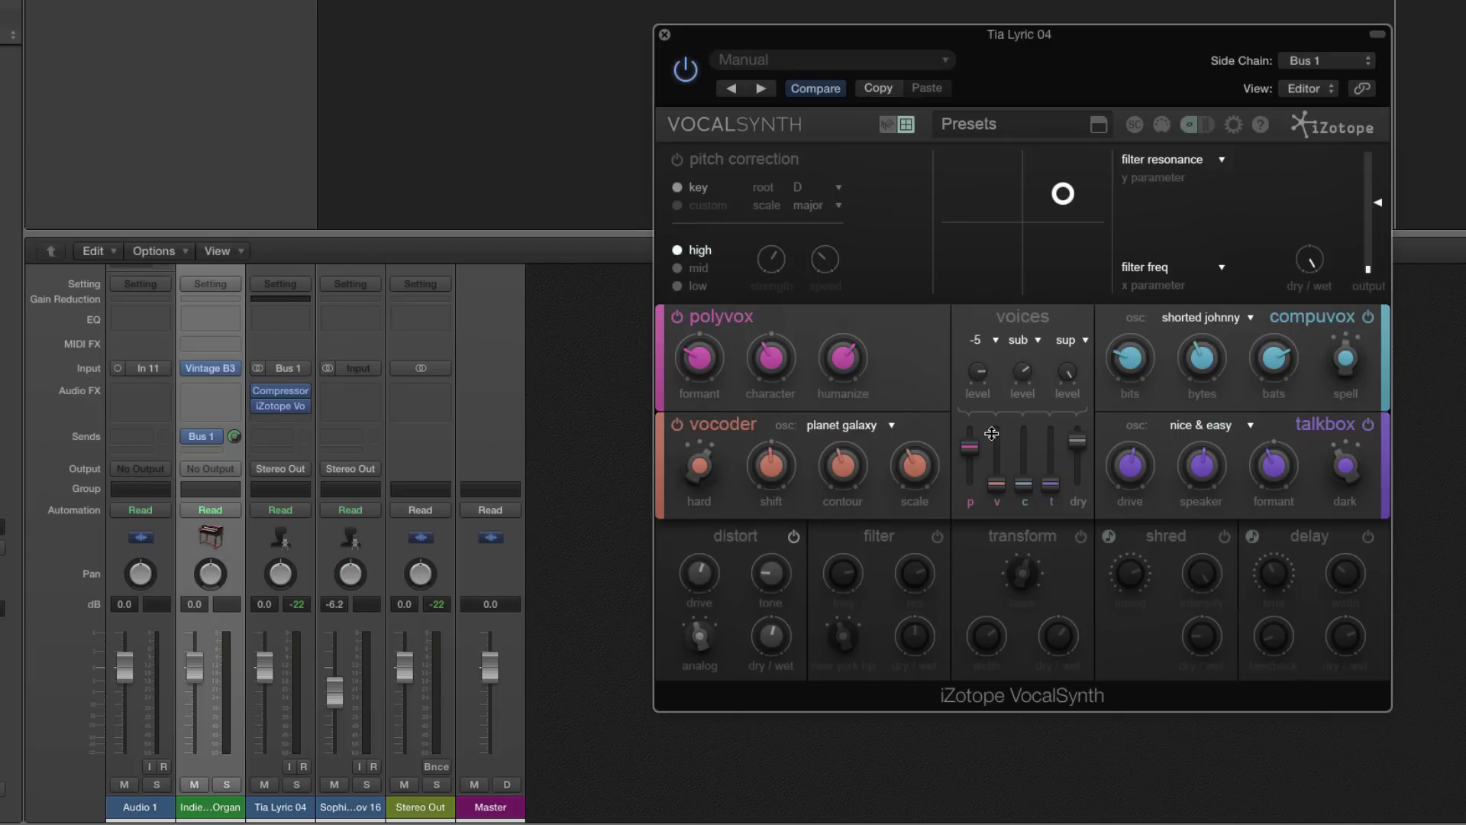
{"action": "left_click_drag", "start_coordinate": [720, 600], "coordinate": [716, 544]}
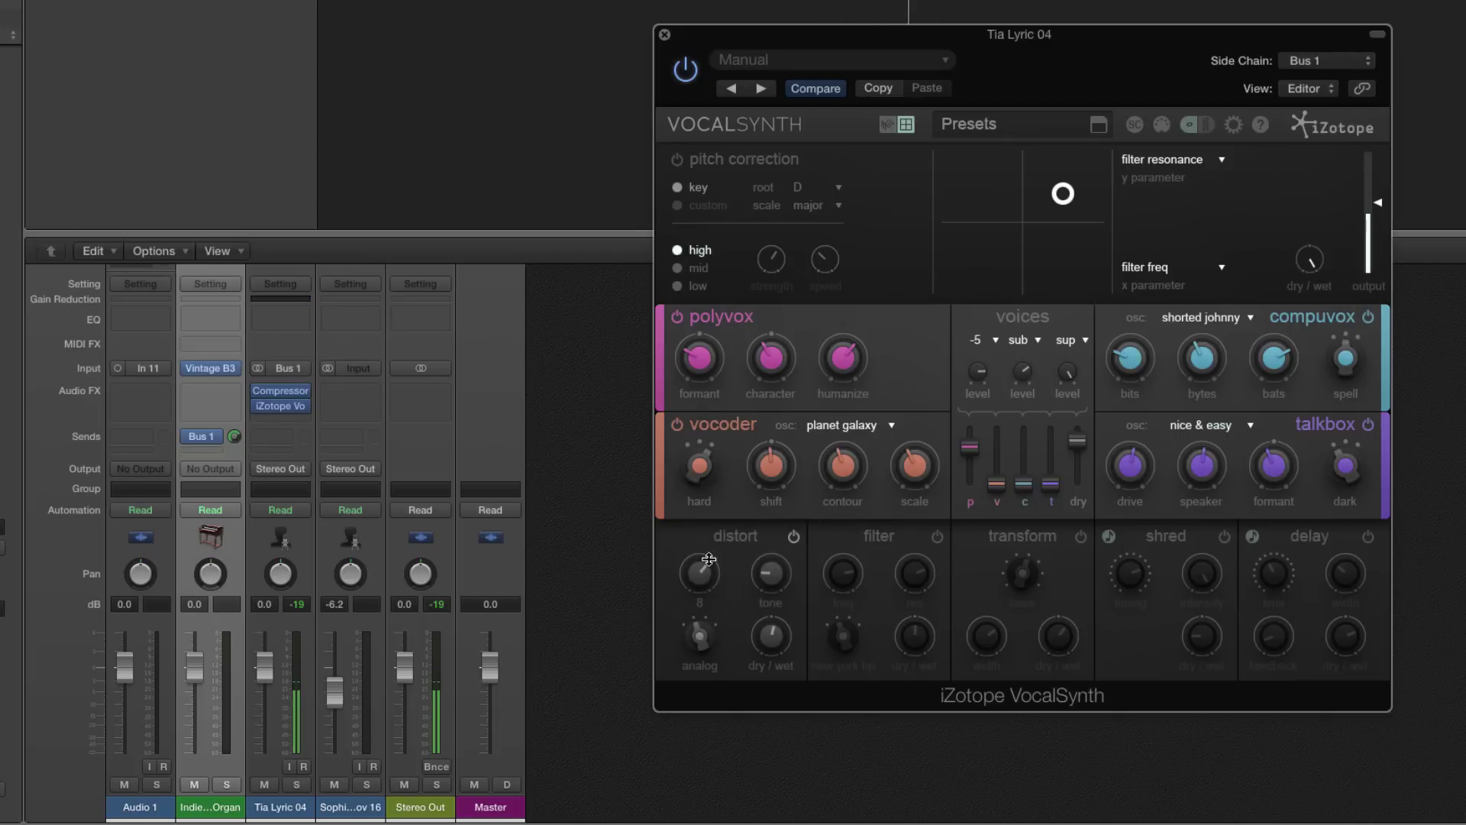
{"action": "left_click_drag", "start_coordinate": [771, 585], "coordinate": [793, 533]}
{"action": "key", "text": "space"}
- Set the distort type to warm, adjust drive and tone, and set its dry/wet mix to 52
{"action": "left_click_drag", "start_coordinate": [724, 633], "coordinate": [692, 672]}
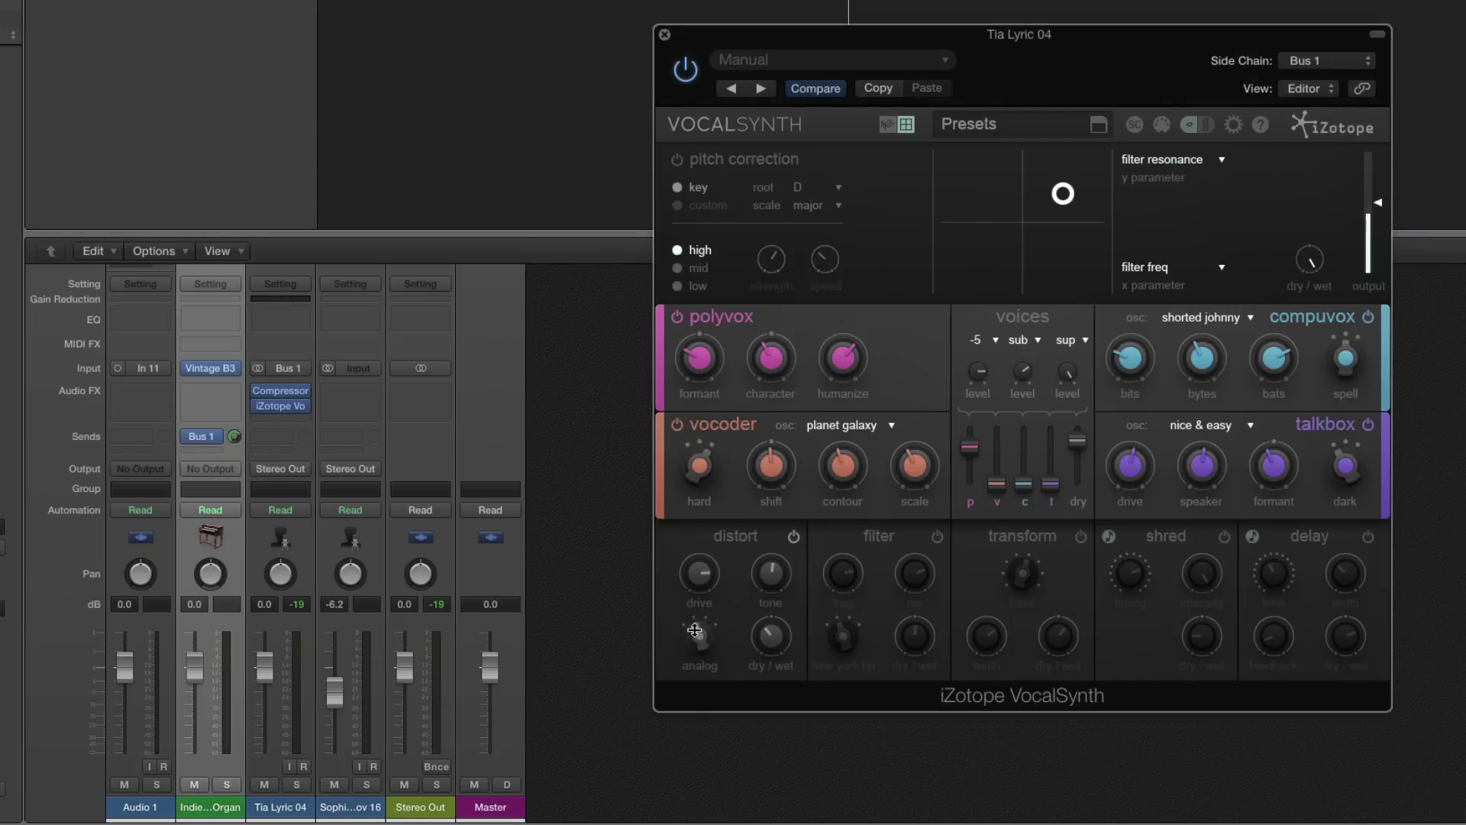
{"action": "key", "text": "space"}
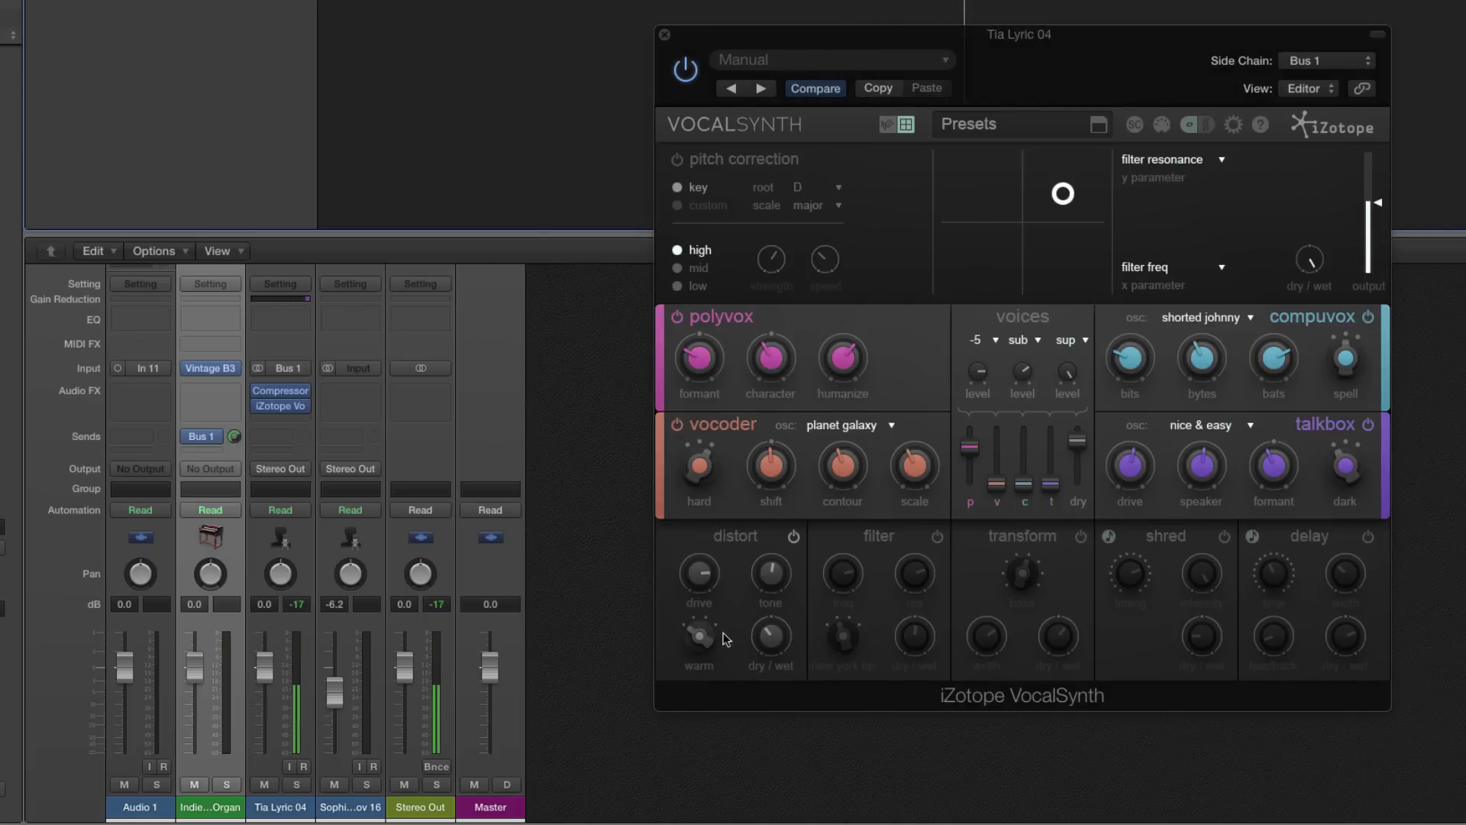
{"action": "left_click_drag", "start_coordinate": [702, 582], "coordinate": [703, 575]}
{"action": "left_click", "coordinate": [779, 574]}
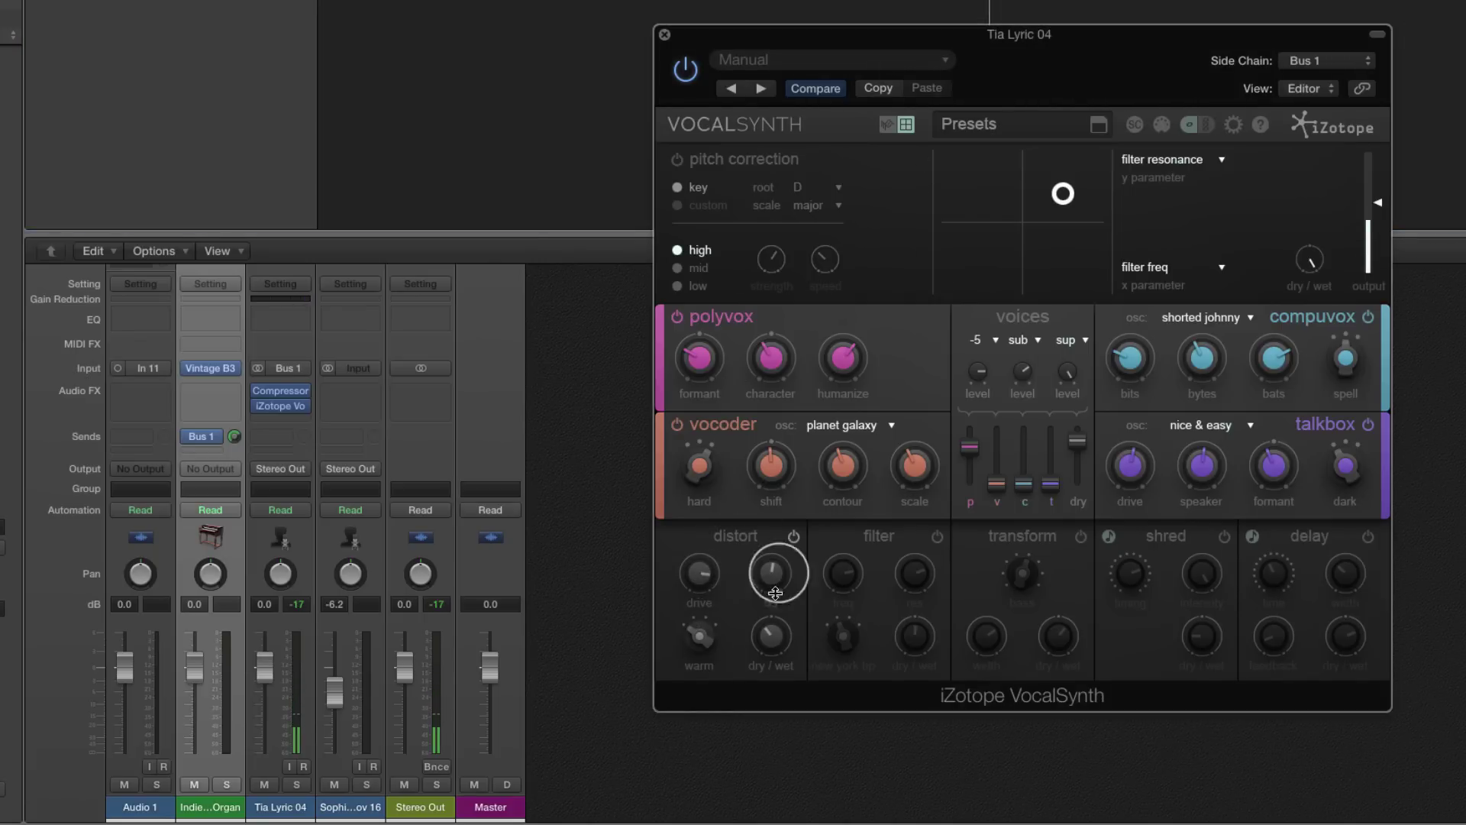
{"action": "left_click", "coordinate": [781, 638]}
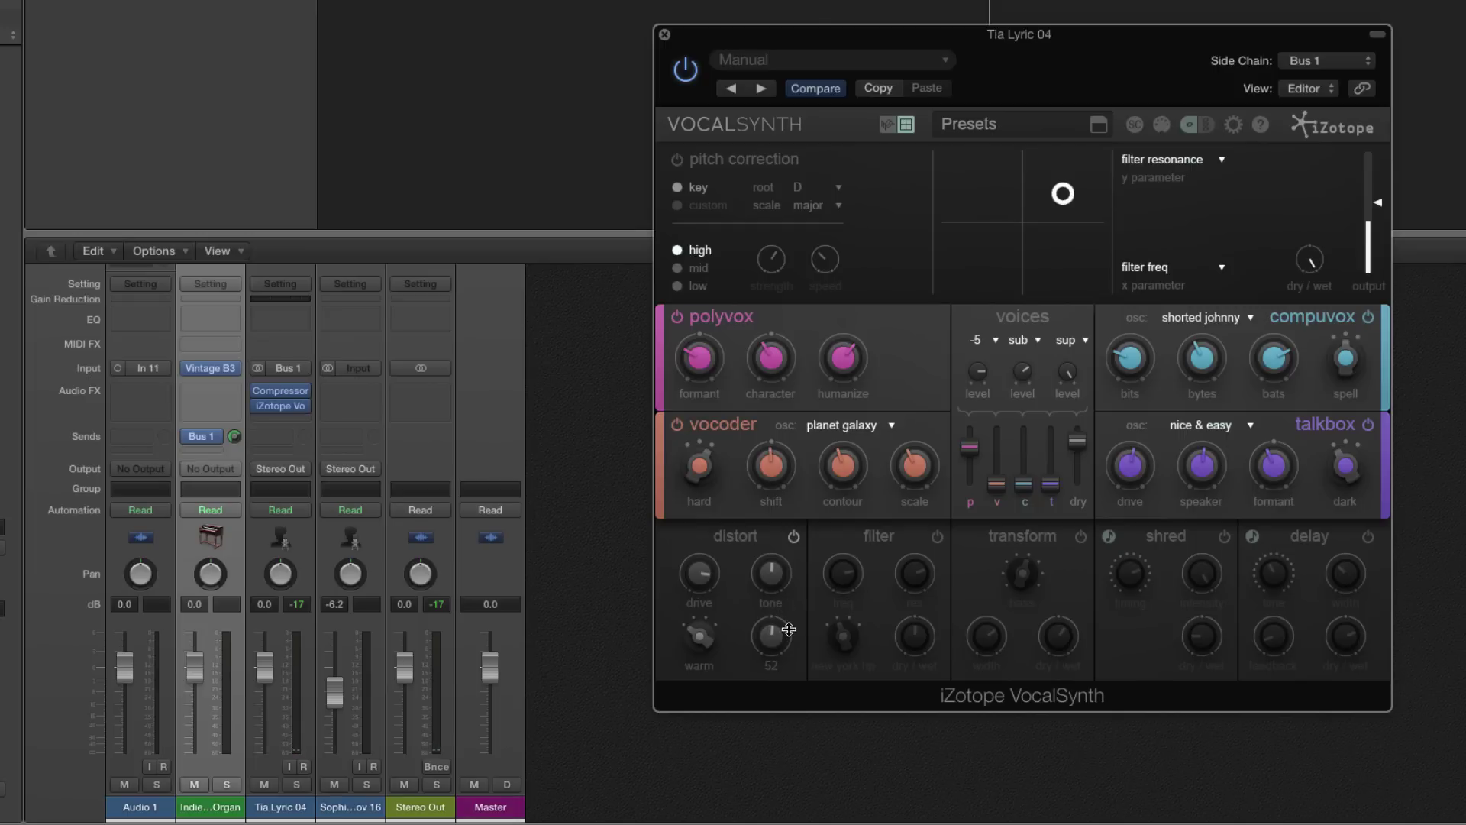
- Replace distort with the filter set to scream, and sweep the XY puck during playback
{"action": "left_click", "coordinate": [794, 537]}
{"action": "left_click", "coordinate": [937, 537]}
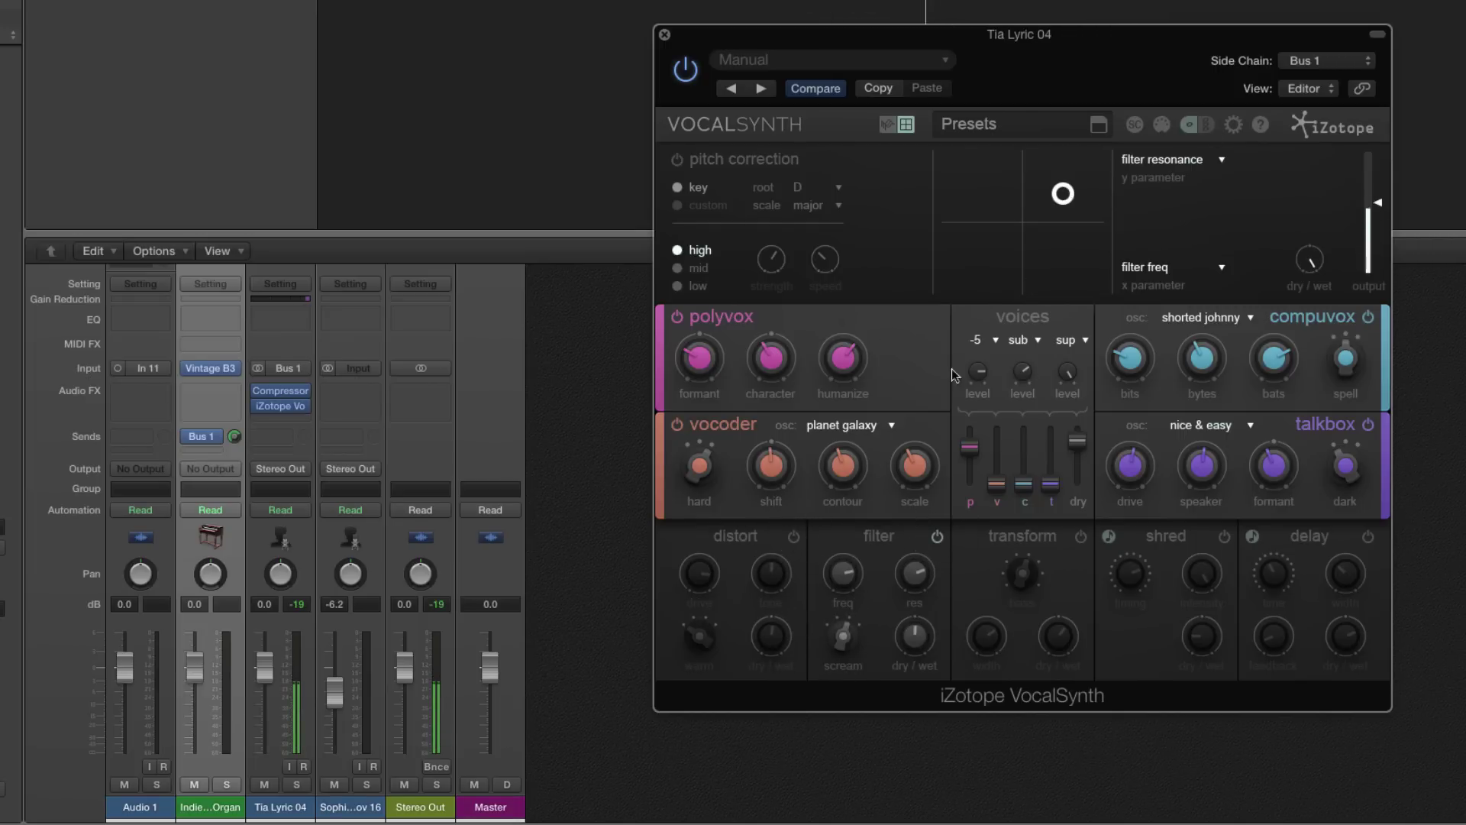
{"action": "left_click_drag", "start_coordinate": [1063, 193], "coordinate": [1000, 214]}
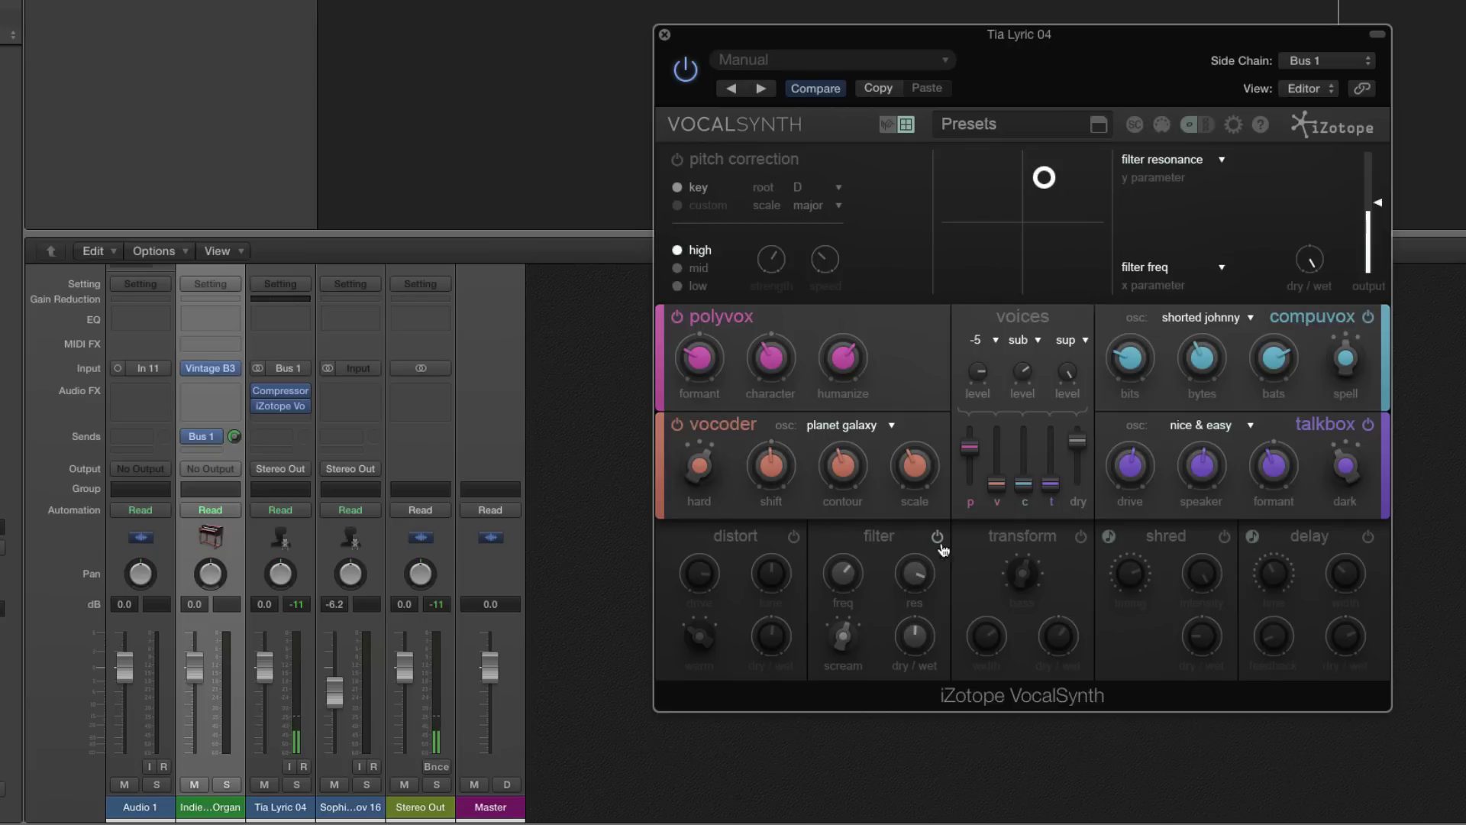
- Adjust the filter's frequency, resonance and dry/wet mix, and change the filter type to combo
{"action": "left_click_drag", "start_coordinate": [904, 562], "coordinate": [917, 682]}
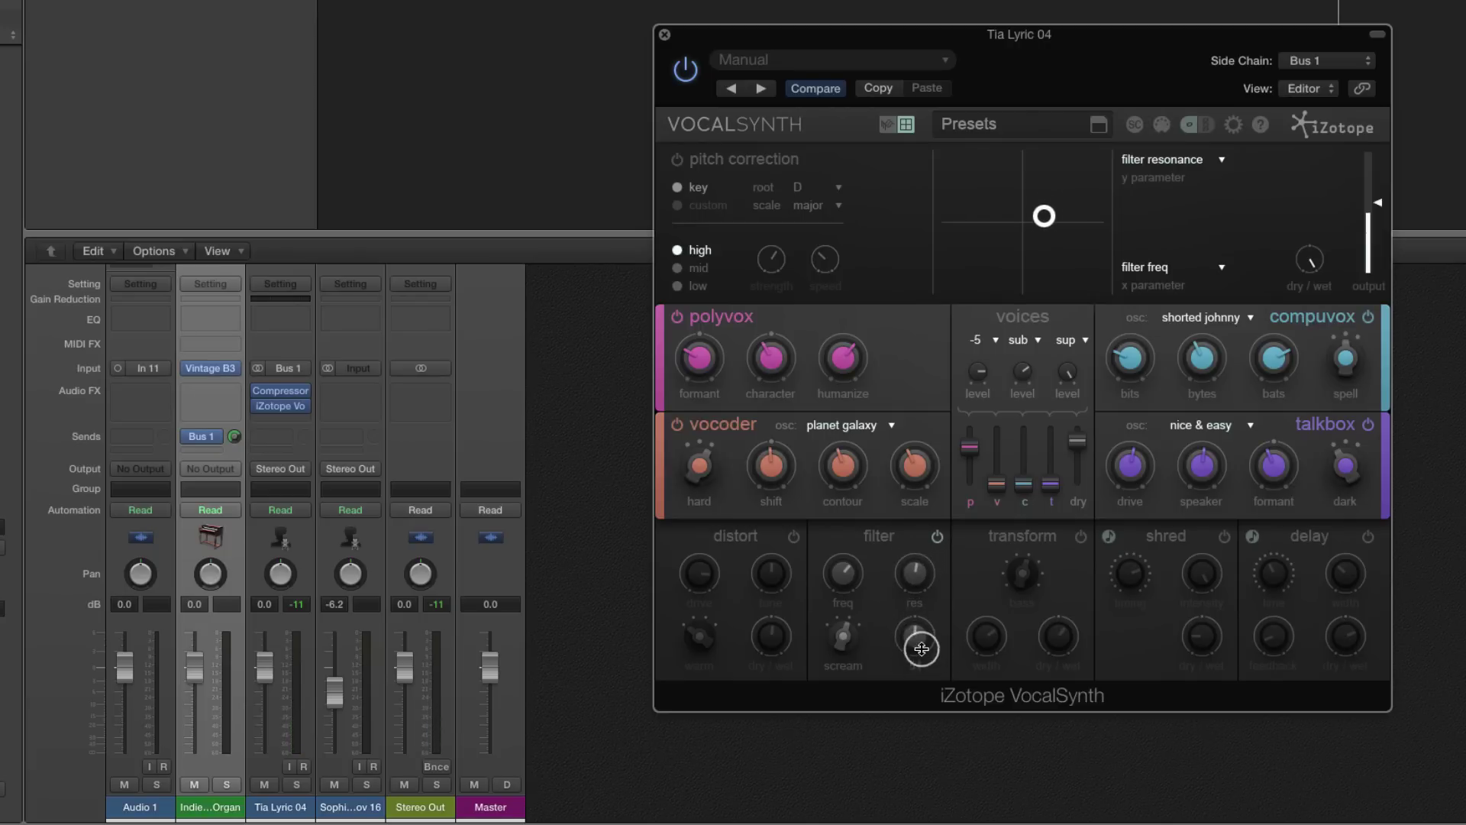
{"action": "left_click_drag", "start_coordinate": [845, 563], "coordinate": [847, 592]}
{"action": "mouse_move", "coordinate": [916, 580]}
{"action": "left_mouse_down"}
{"action": "mouse_move", "coordinate": [919, 551]}
{"action": "mouse_move", "coordinate": [915, 584]}
{"action": "mouse_move", "coordinate": [914, 572]}
{"action": "left_mouse_up"}
{"action": "left_click_drag", "start_coordinate": [847, 638], "coordinate": [898, 766]}
{"action": "left_click_drag", "start_coordinate": [842, 642], "coordinate": [865, 594]}
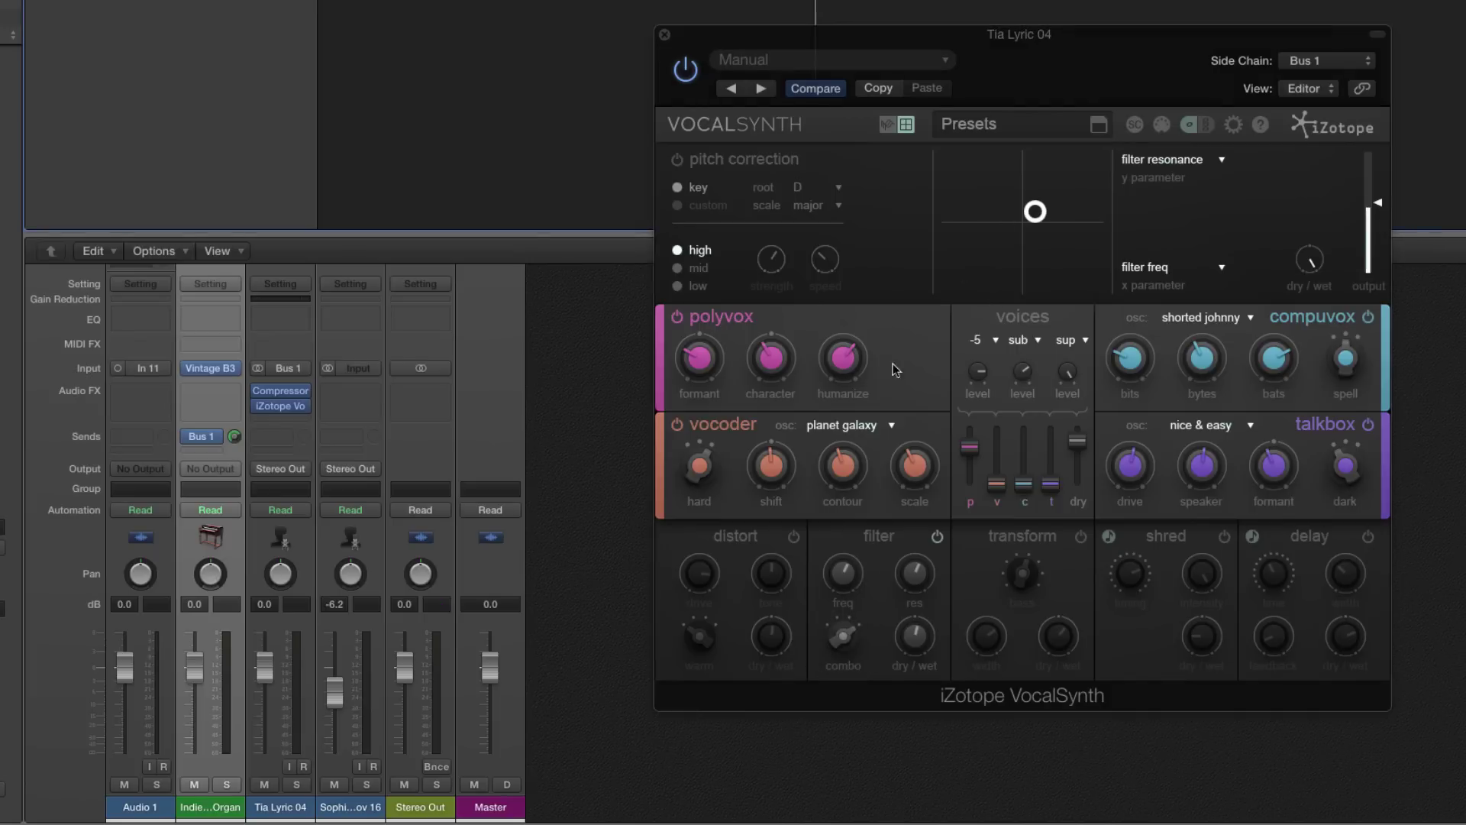
- Raise the compuvox fader to 56 and sweep the XY puck with the combo filter, ending near the pad's centre
{"action": "left_click_drag", "start_coordinate": [1036, 212], "coordinate": [961, 279]}
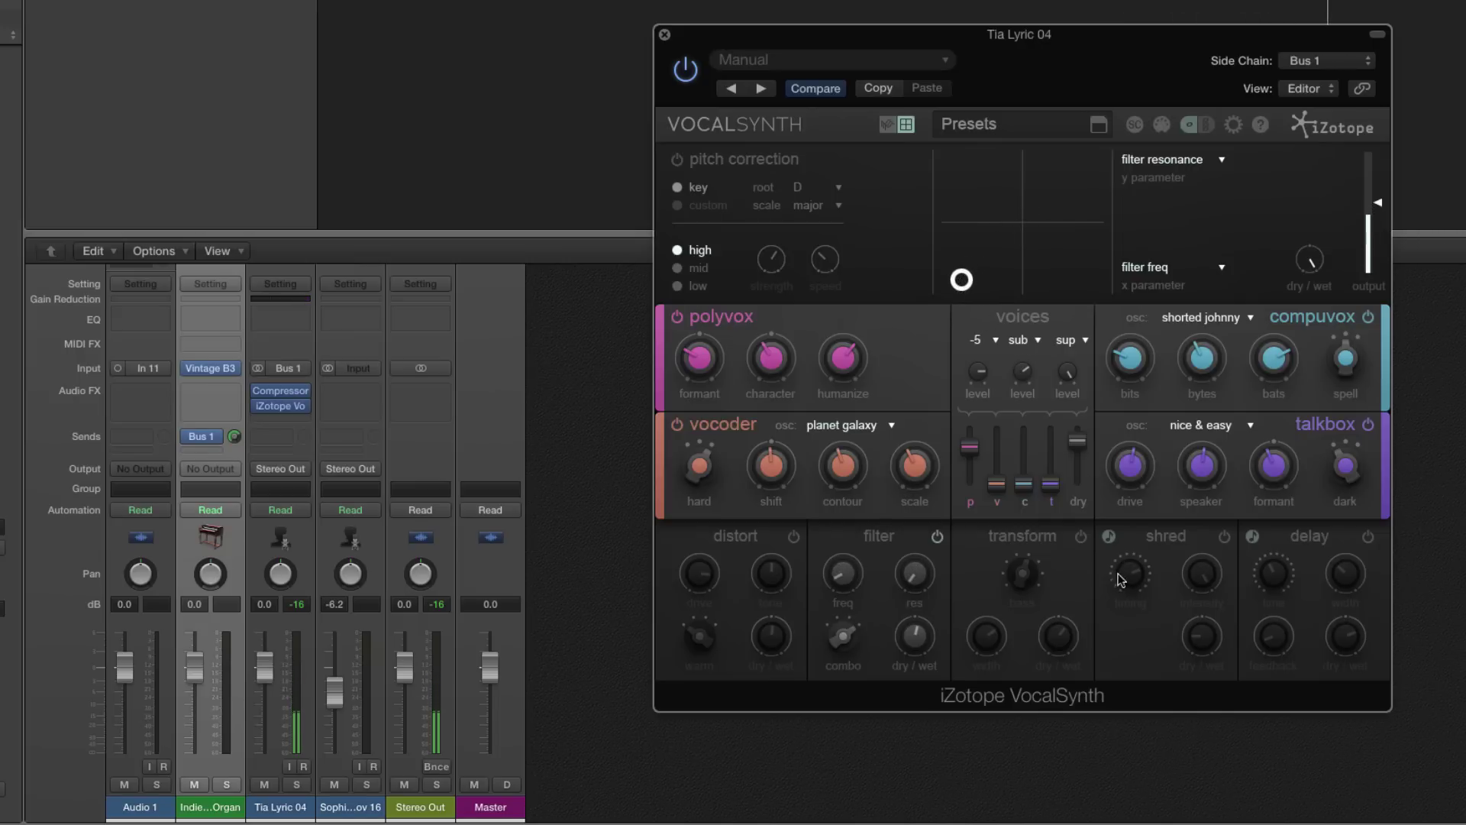
{"action": "left_click_drag", "start_coordinate": [1024, 483], "coordinate": [1022, 453]}
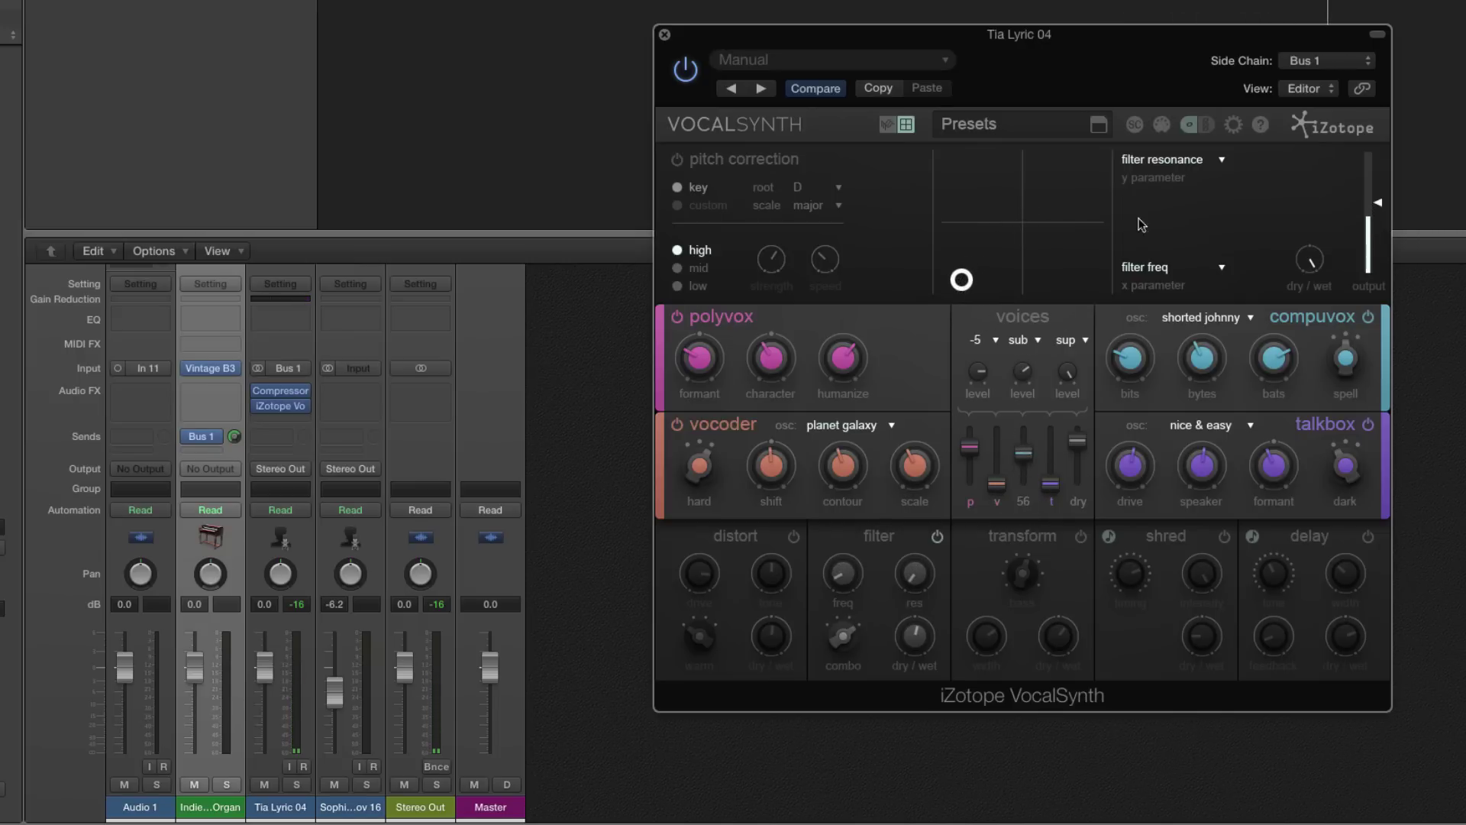
{"action": "left_click_drag", "start_coordinate": [962, 279], "coordinate": [1040, 231]}
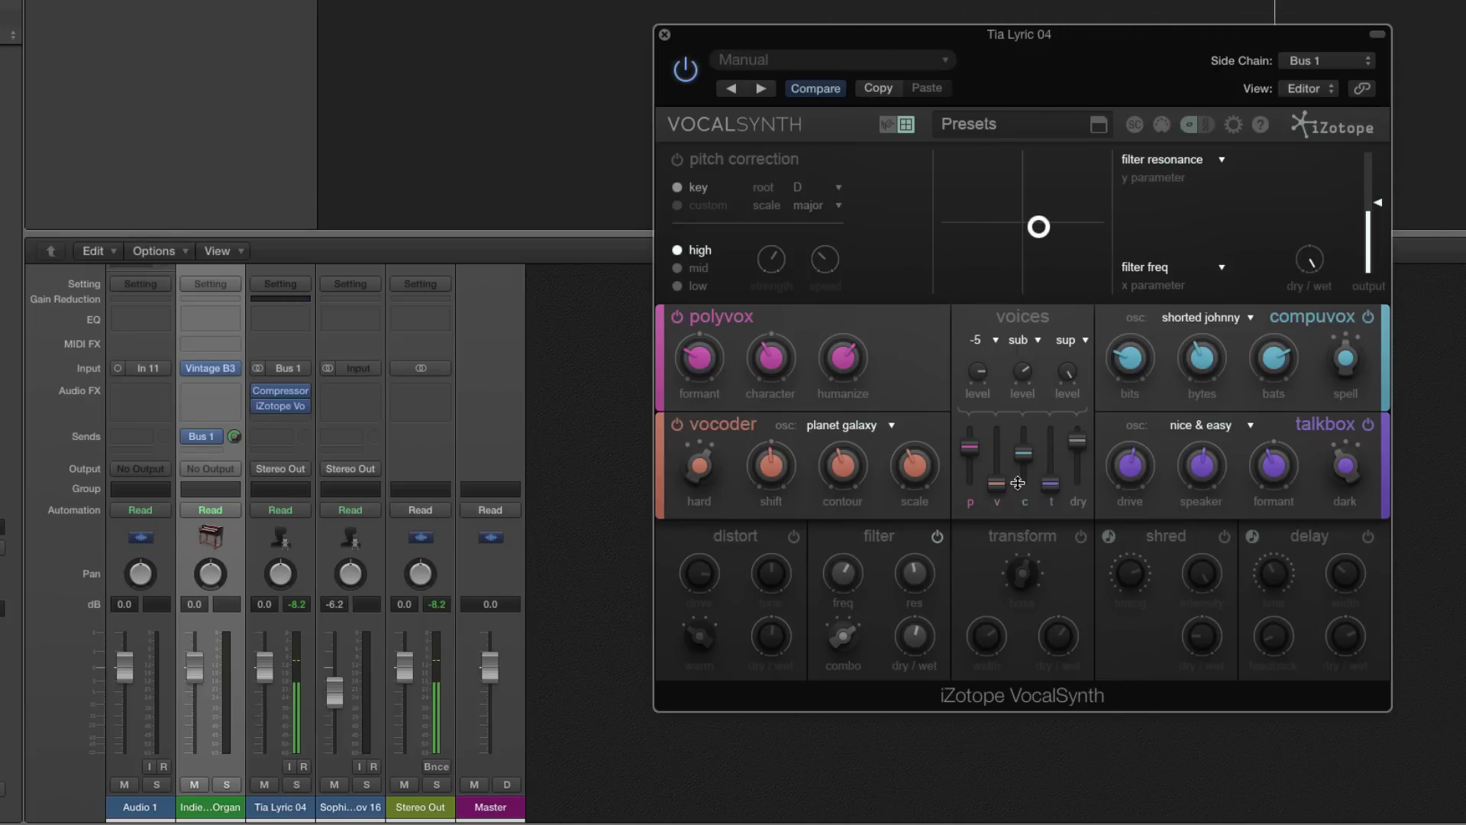
- Replace the filter with the transform module and pull the polyvox and compuvox faders down to 0
{"action": "mouse_move", "coordinate": [1025, 457]}
{"action": "left_click", "coordinate": [937, 536]}
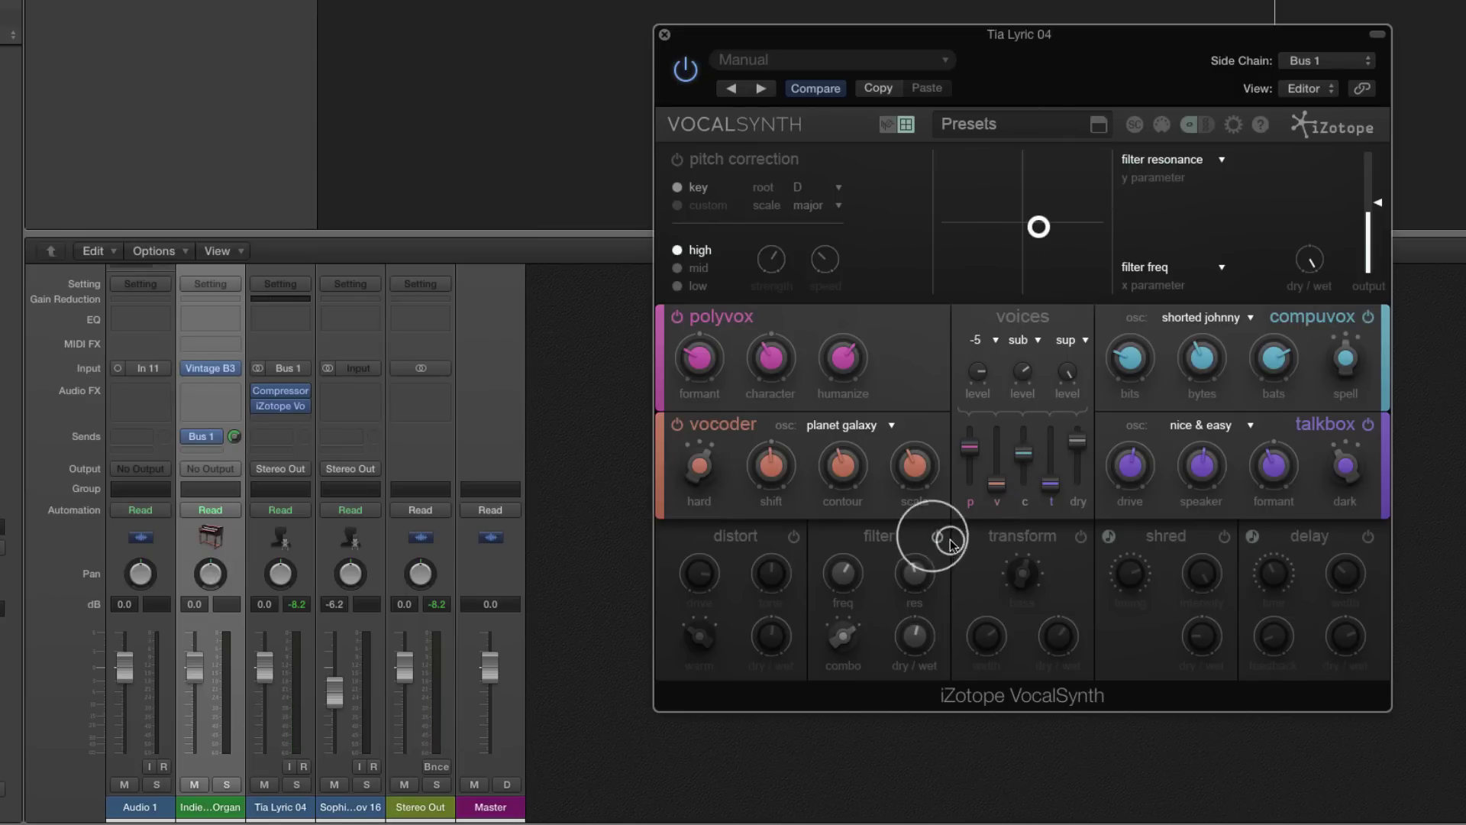
{"action": "left_click", "coordinate": [1080, 536]}
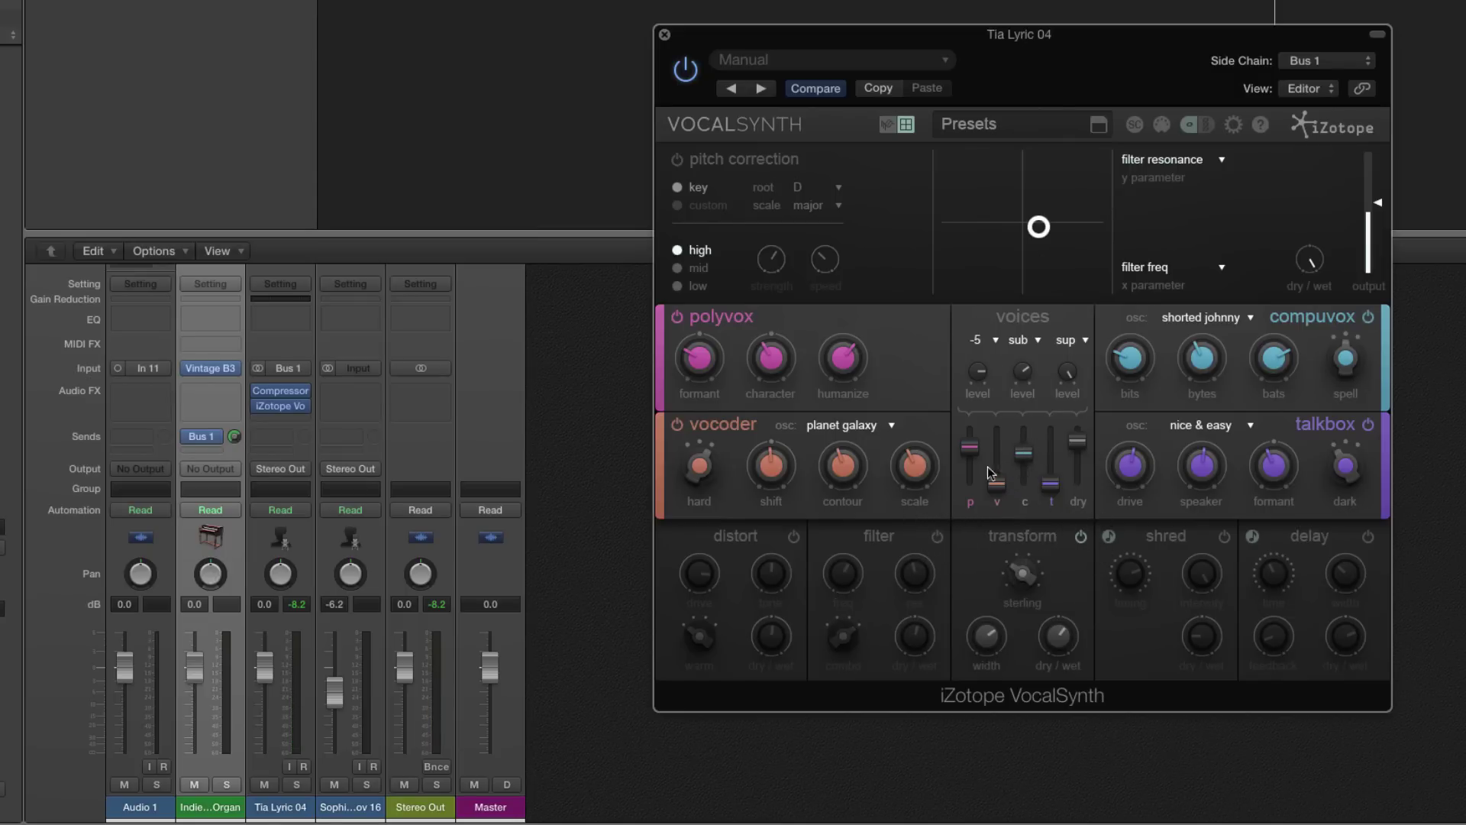
{"action": "left_click_drag", "start_coordinate": [974, 450], "coordinate": [980, 550]}
{"action": "left_click_drag", "start_coordinate": [1026, 456], "coordinate": [1033, 551]}
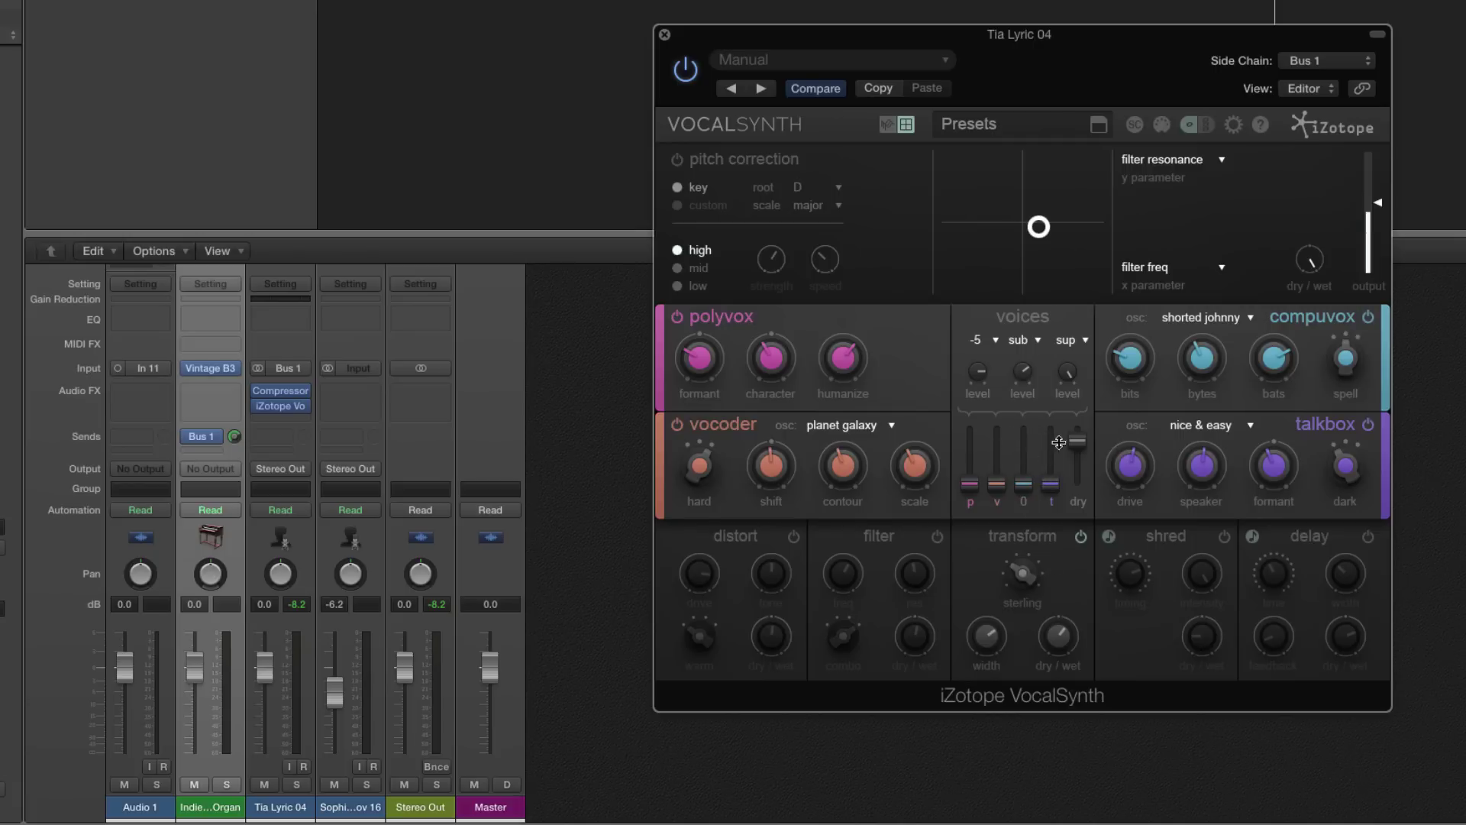
- Change the transform type to radio and adjust its width and dry/wet mix during playback
{"action": "left_click", "coordinate": [1024, 569]}
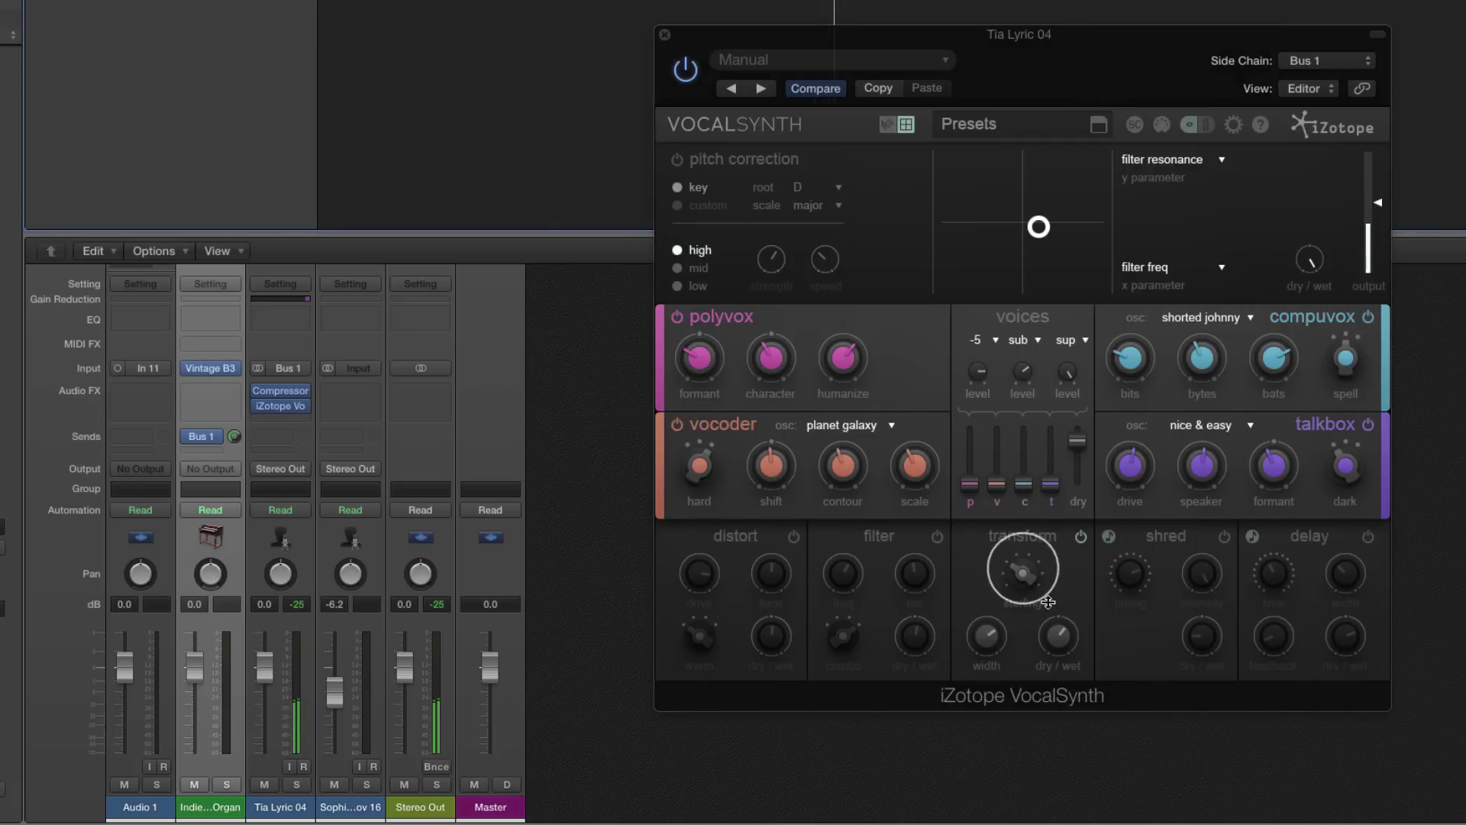
{"action": "left_click_drag", "start_coordinate": [1024, 562], "coordinate": [1031, 541]}
{"action": "left_click_drag", "start_coordinate": [987, 636], "coordinate": [987, 628]}
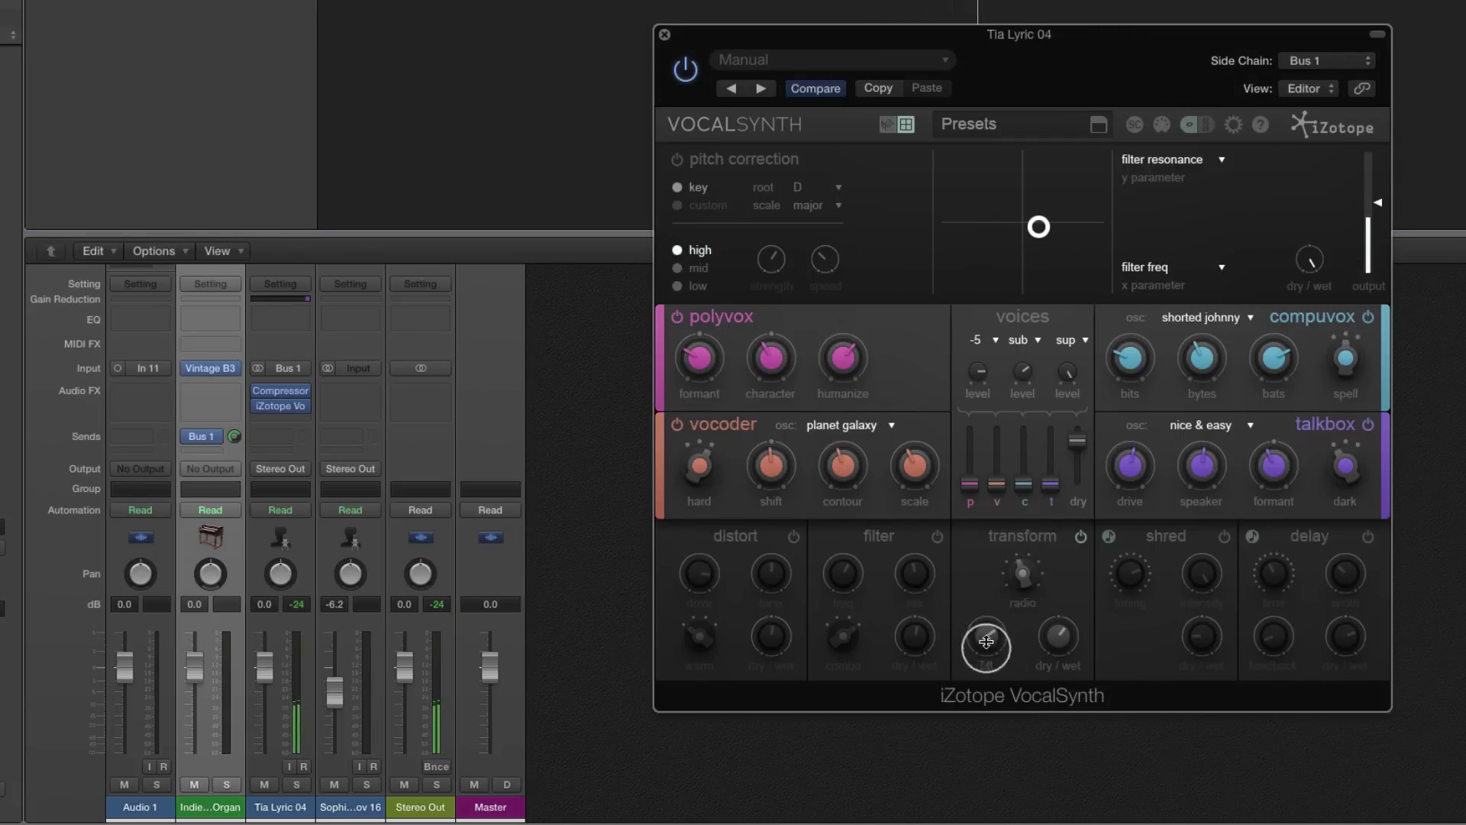
{"action": "left_click", "coordinate": [1056, 633]}
- Switch the transform type to creep and audition it on the dry vocal
{"action": "mouse_move", "coordinate": [1022, 573]}
{"action": "left_mouse_down"}
{"action": "mouse_move", "coordinate": [1034, 535]}
{"action": "mouse_move", "coordinate": [1029, 570]}
{"action": "left_mouse_up"}
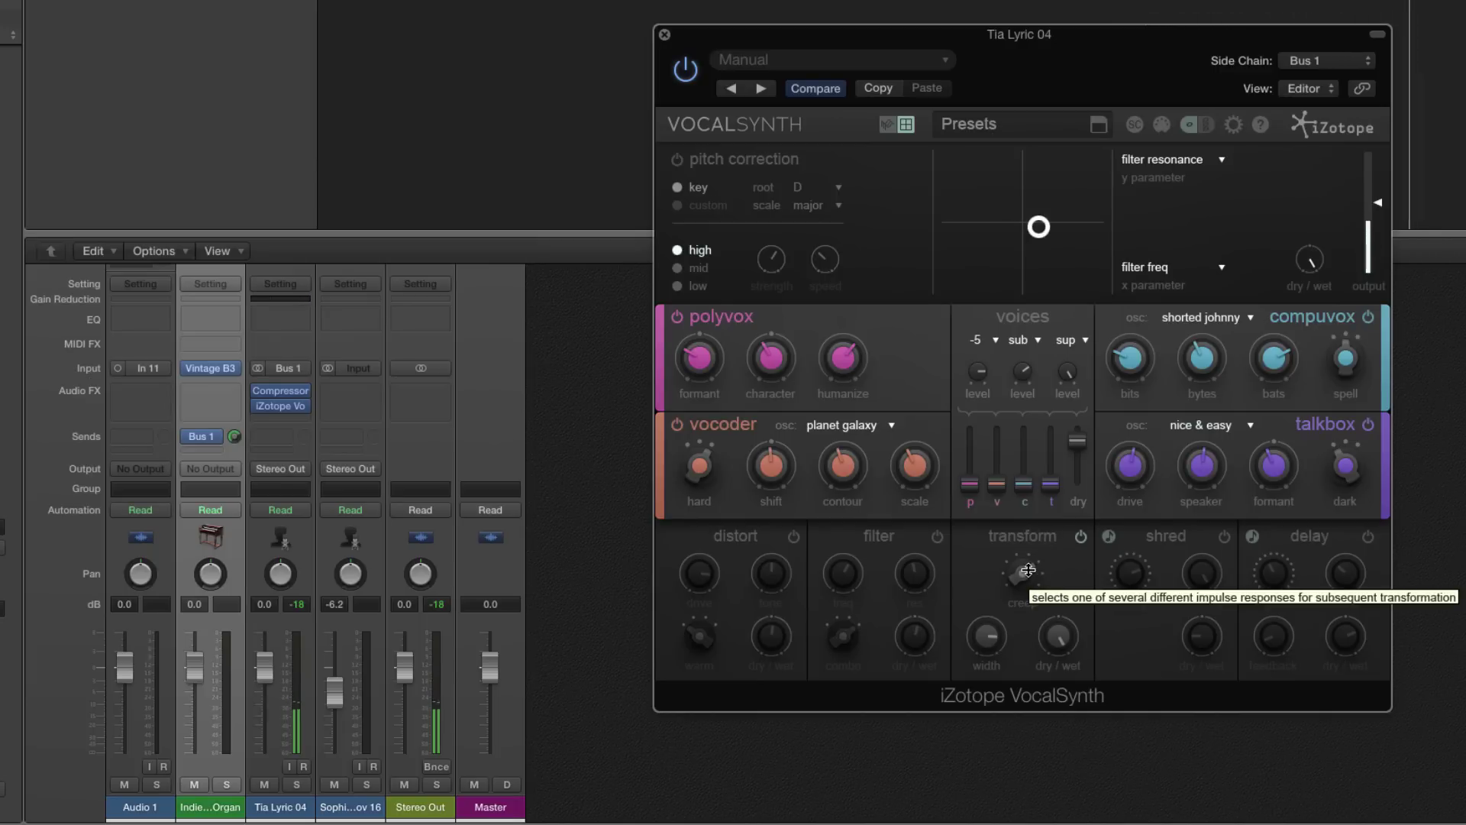
{"action": "left_click_drag", "start_coordinate": [1029, 569], "coordinate": [996, 577]}
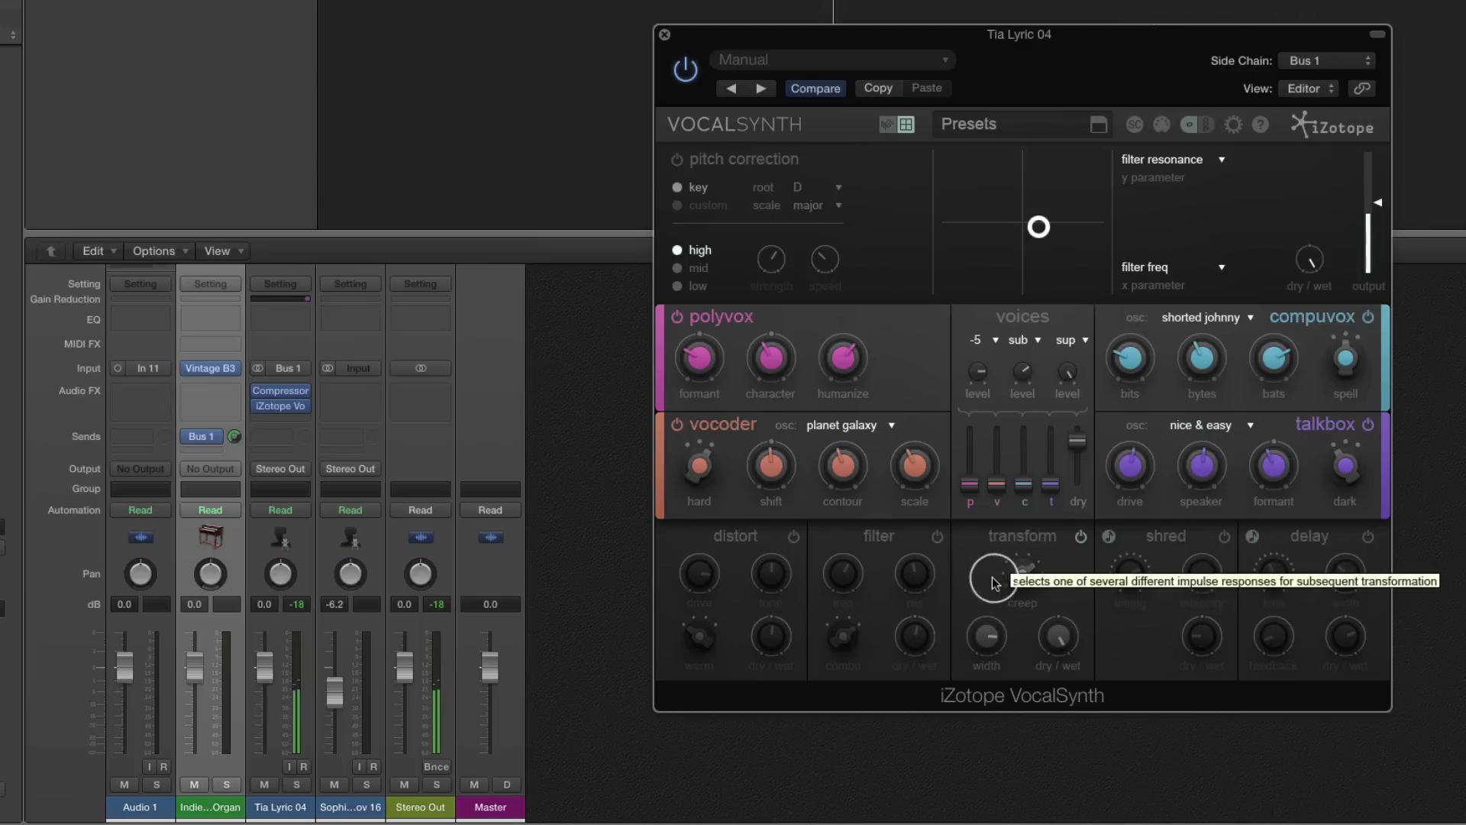
{"action": "left_click", "coordinate": [1152, 574]}
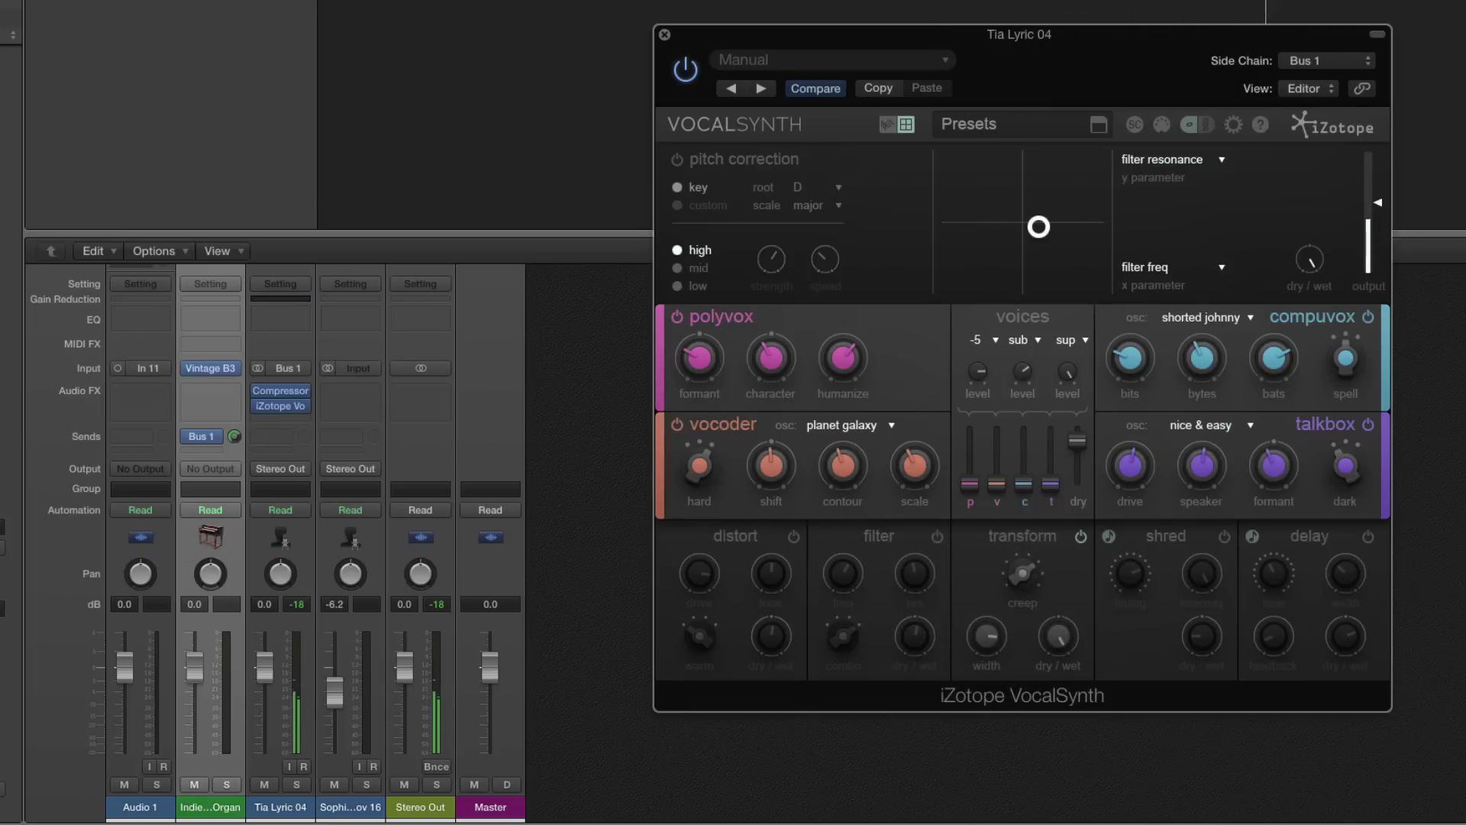
{"action": "left_click", "coordinate": [1001, 2]}
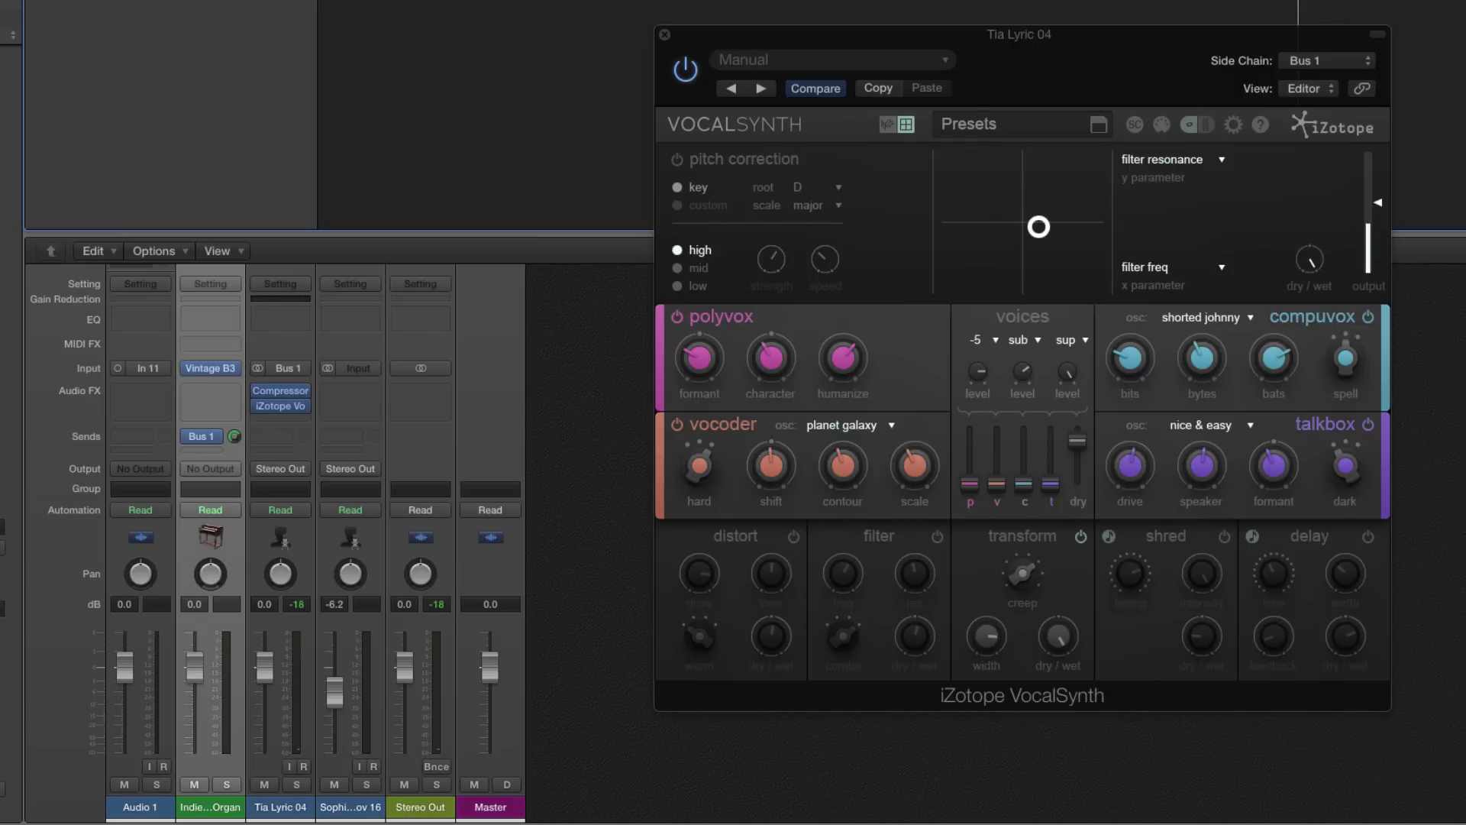
- Set the transform type to sterling and its width to 67 while replaying the vocal
{"action": "left_click_drag", "start_coordinate": [987, 637], "coordinate": [983, 725]}
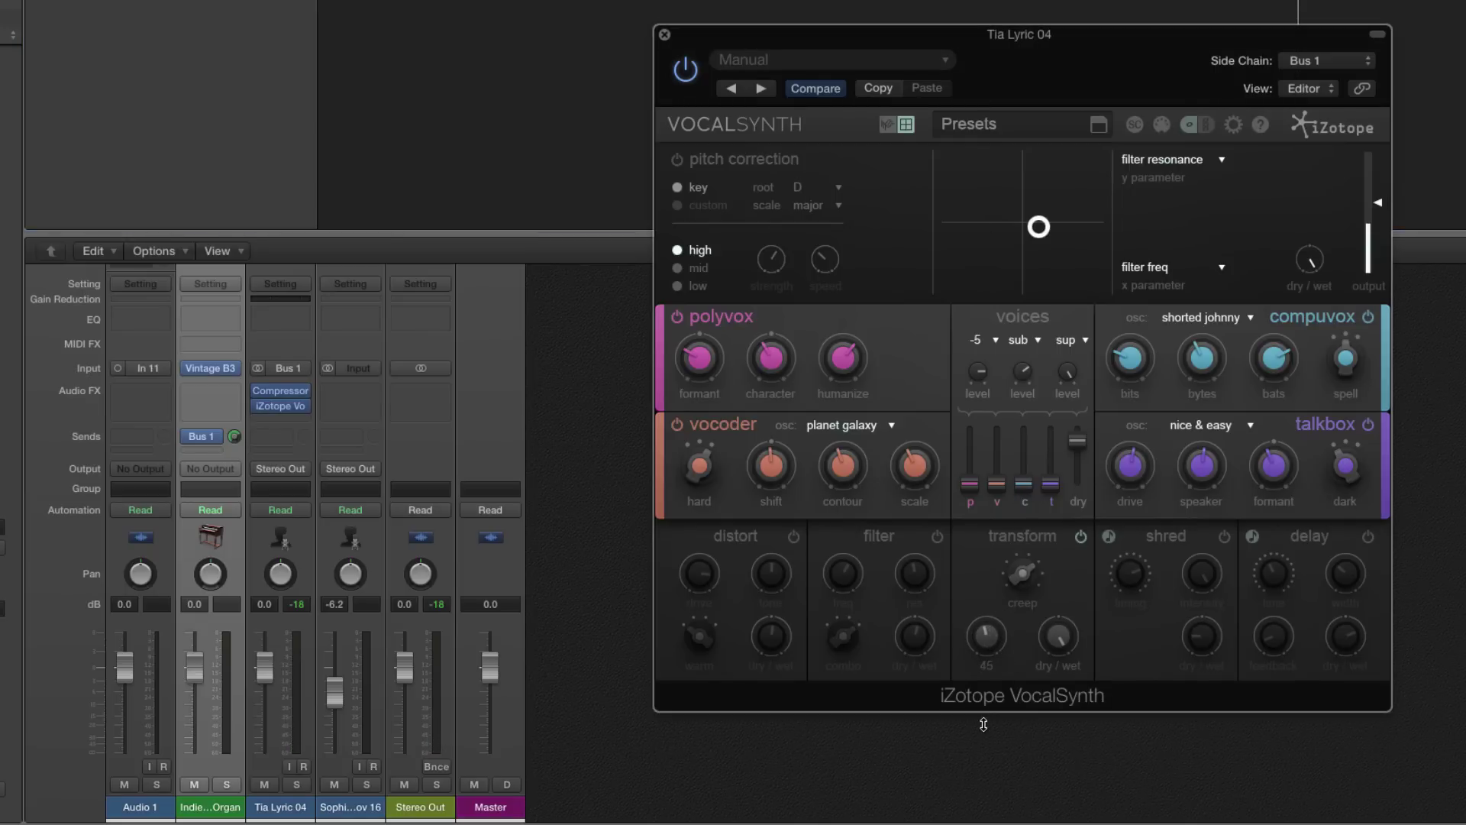
{"action": "left_click_drag", "start_coordinate": [1018, 586], "coordinate": [1021, 656]}
{"action": "left_click", "coordinate": [828, 3]}
{"action": "key", "text": "space"}
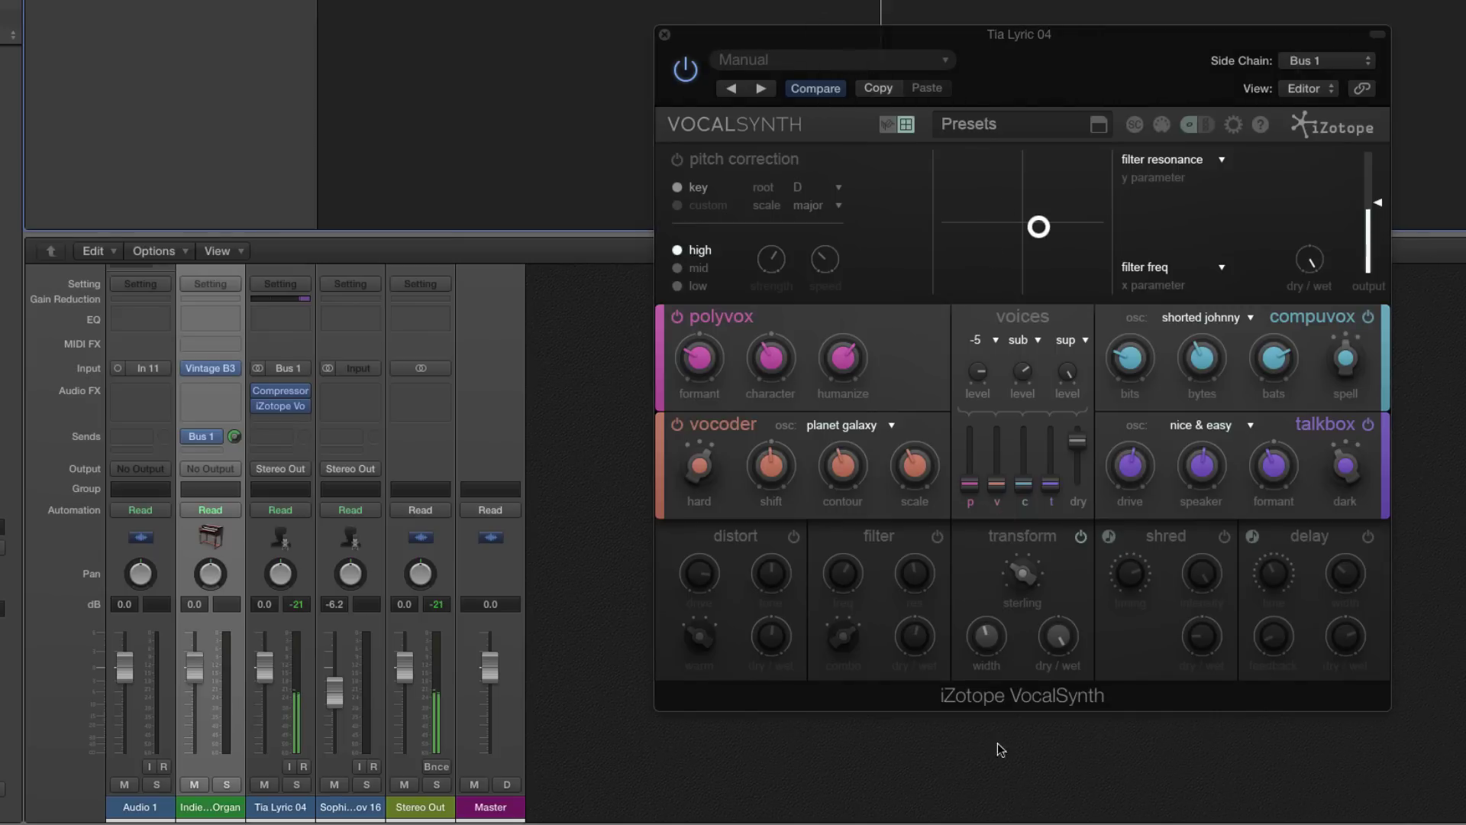
{"action": "left_click_drag", "start_coordinate": [979, 653], "coordinate": [983, 600]}
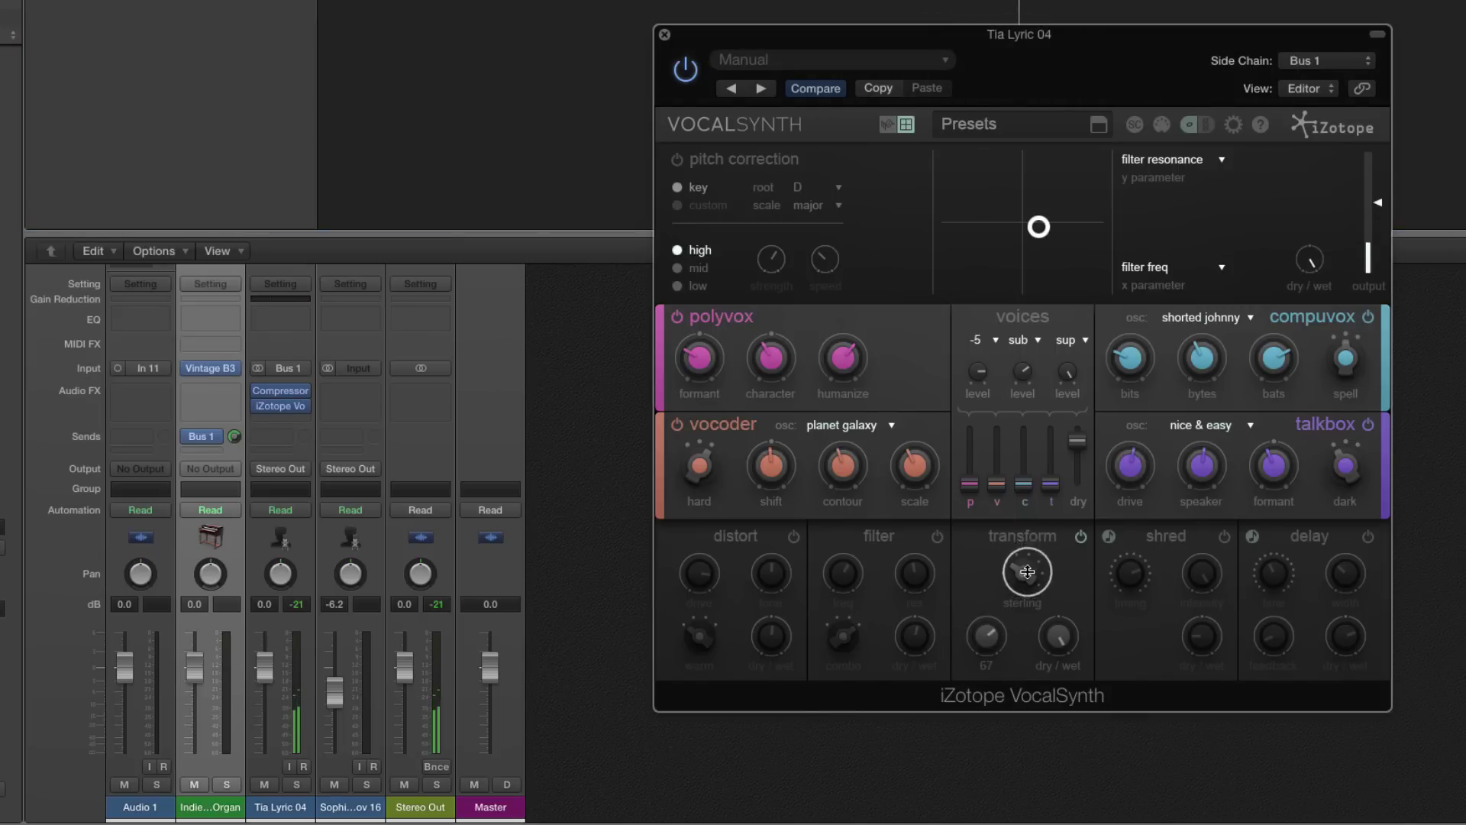
- Audition the transform types radio and bass, return to sterling, and switch the transform module off
{"action": "left_click_drag", "start_coordinate": [1028, 536], "coordinate": [1027, 532]}
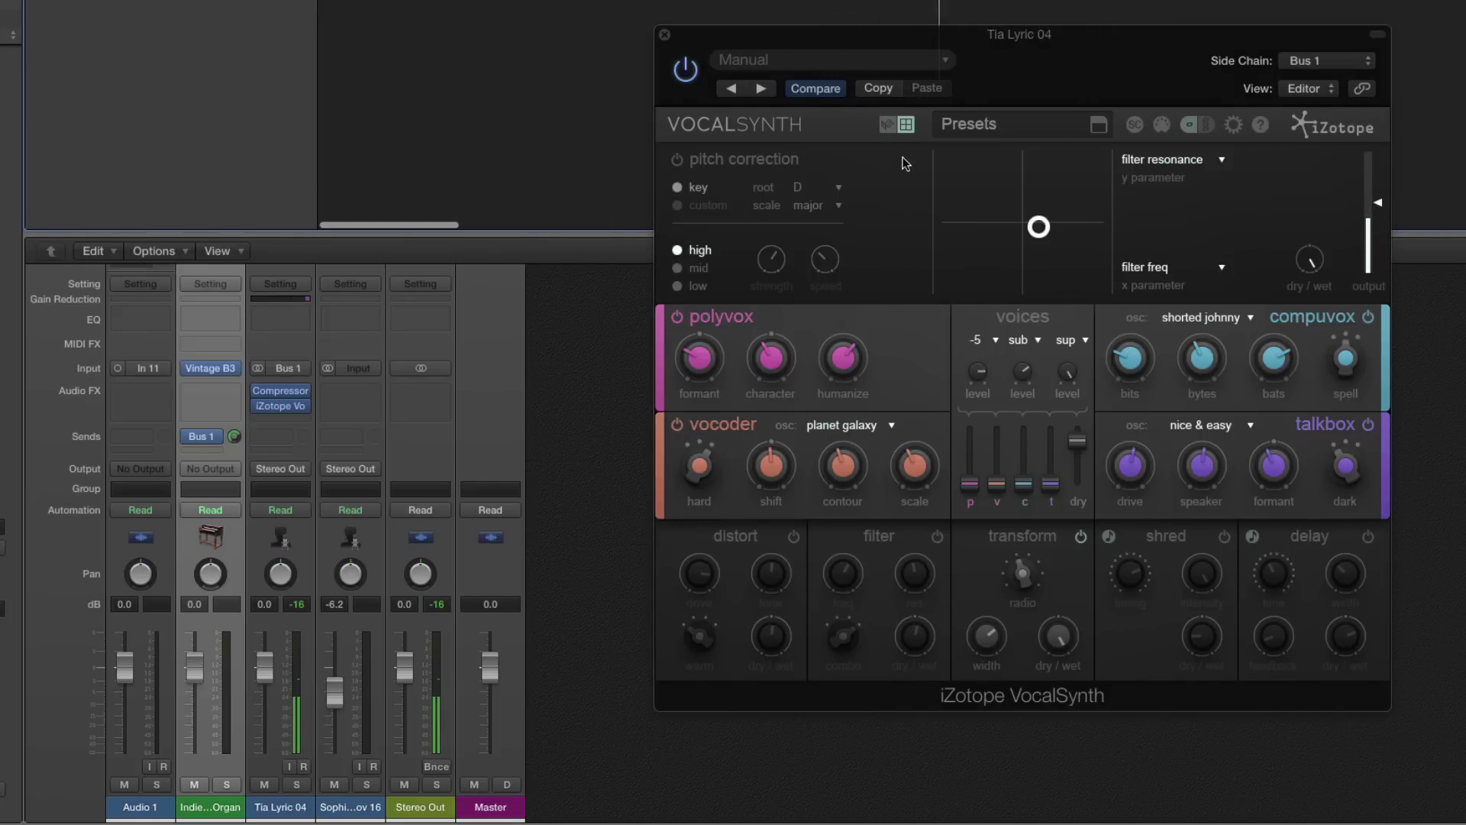
{"action": "left_click_drag", "start_coordinate": [1022, 573], "coordinate": [1016, 523]}
{"action": "mouse_move", "coordinate": [1022, 573]}
{"action": "left_mouse_down"}
{"action": "mouse_move", "coordinate": [1031, 512]}
{"action": "mouse_move", "coordinate": [1029, 576]}
{"action": "left_mouse_up"}
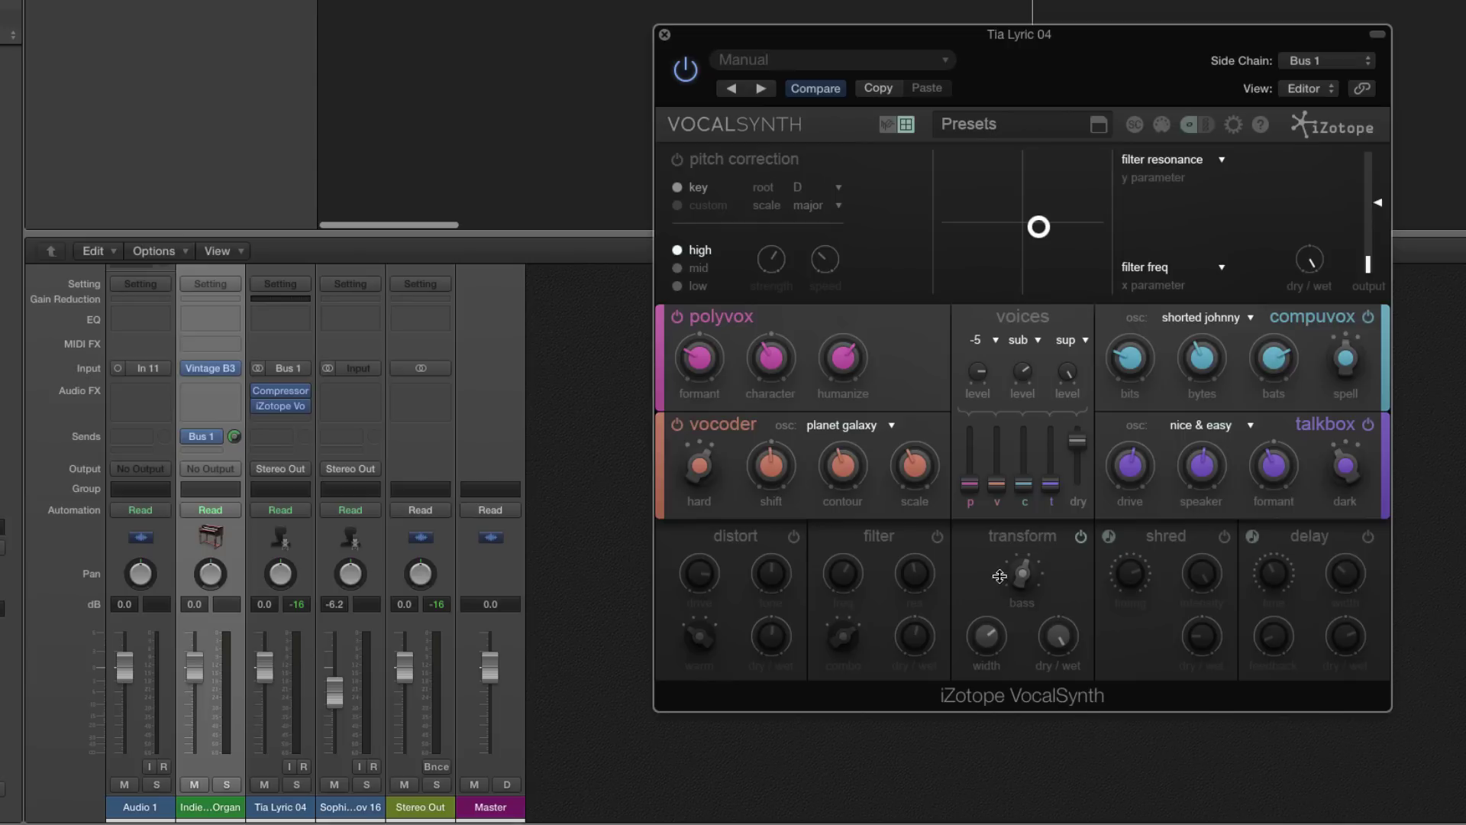
{"action": "left_click_drag", "start_coordinate": [1000, 576], "coordinate": [1024, 576]}
{"action": "left_click_drag", "start_coordinate": [1035, 568], "coordinate": [1020, 519]}
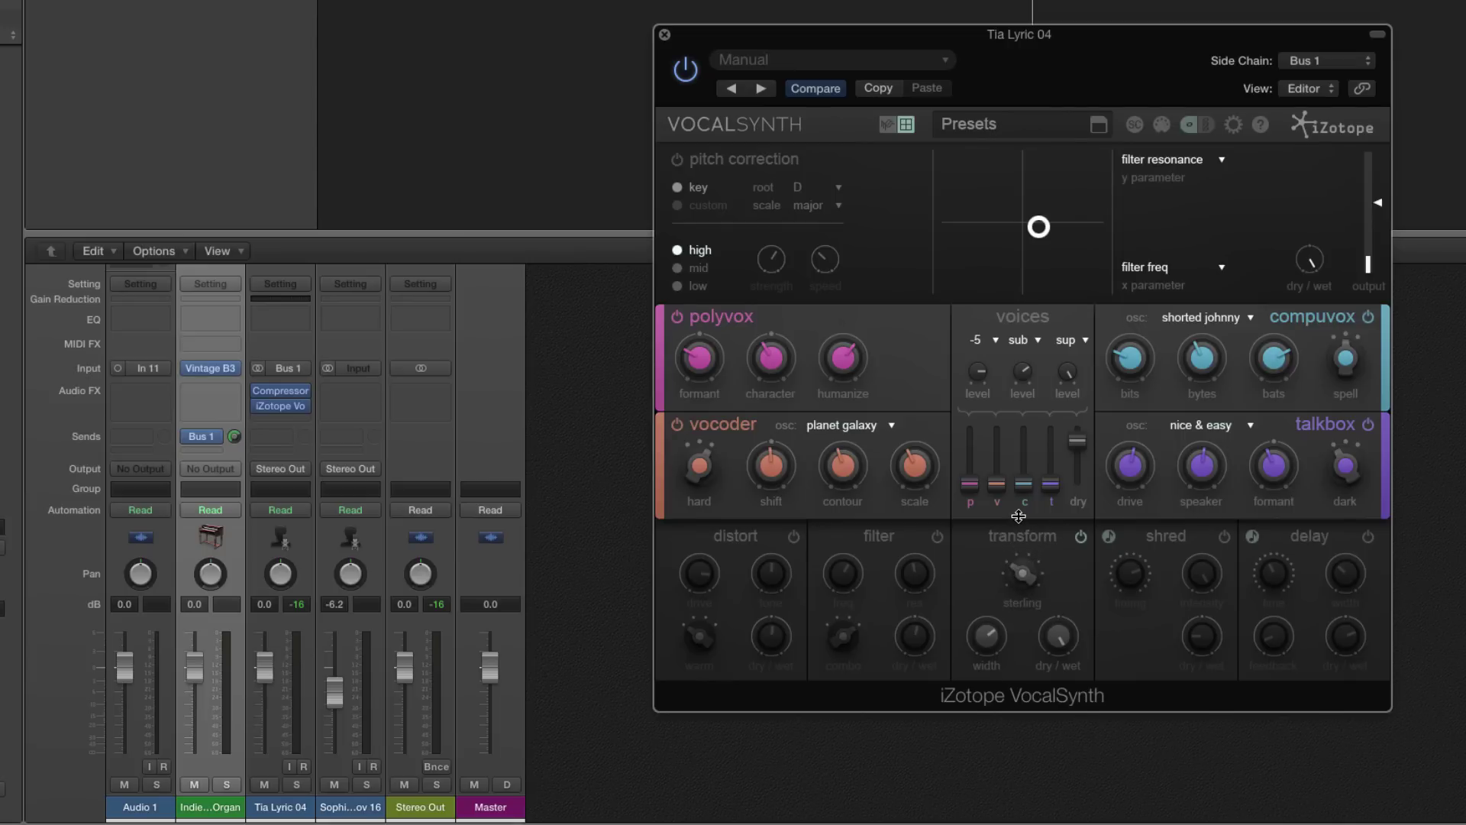
{"action": "left_click", "coordinate": [1080, 537]}
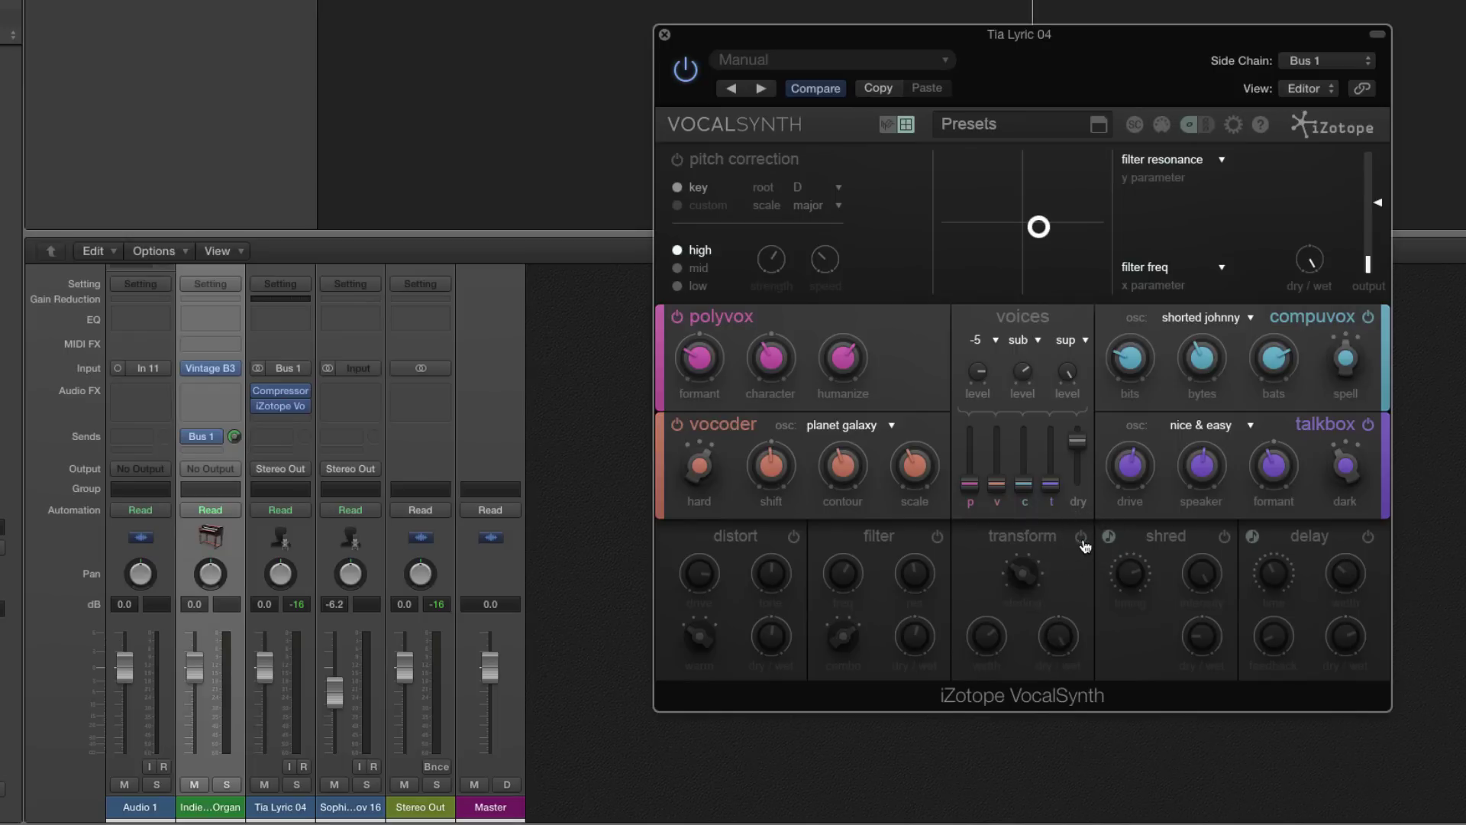
- Enable the shred module and audition it with timing 392, intensity 68 and a varied dry/wet mix
{"action": "left_click", "coordinate": [1224, 538]}
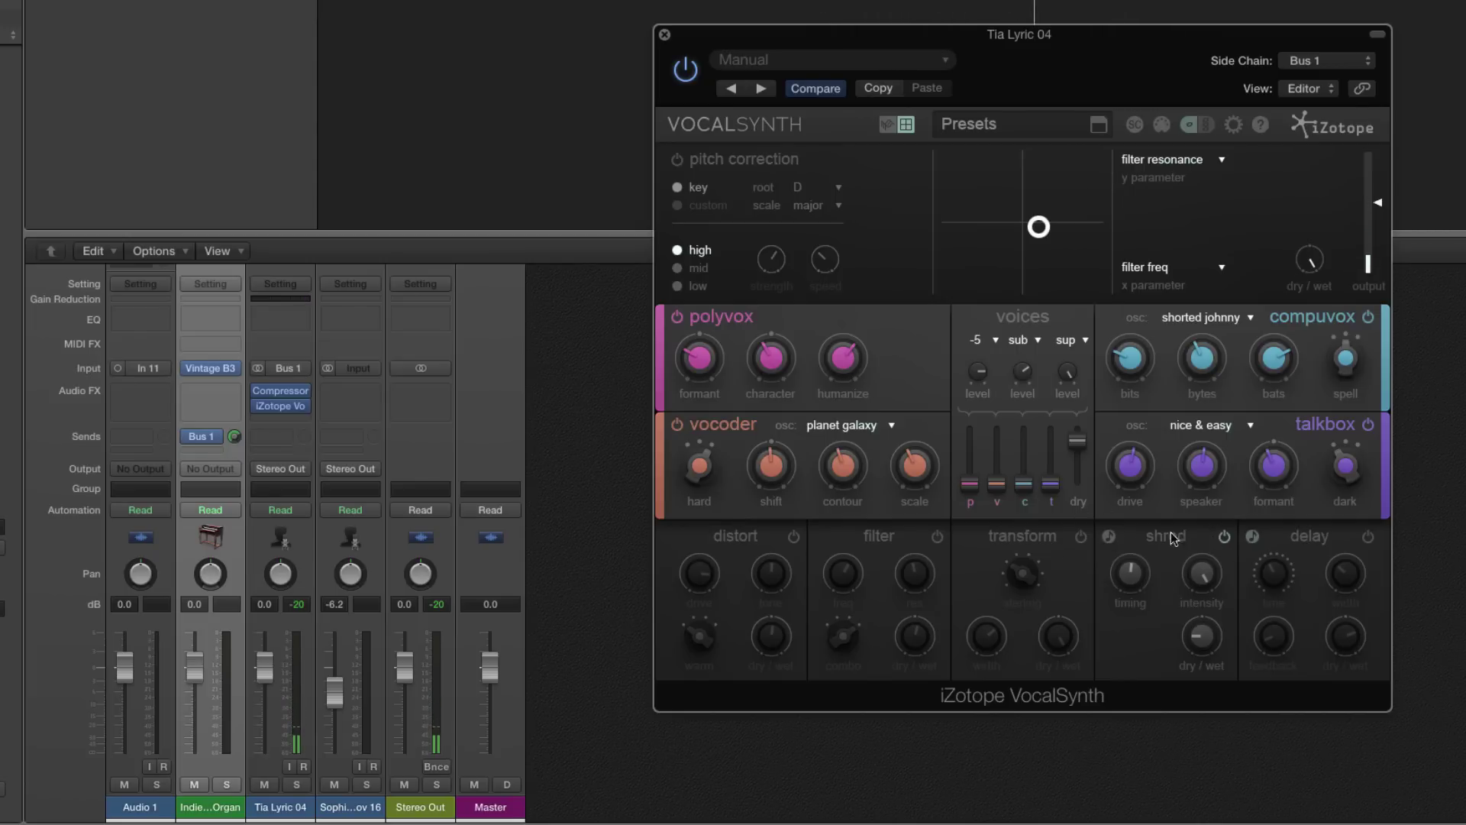
{"action": "left_click_drag", "start_coordinate": [1130, 575], "coordinate": [1133, 526]}
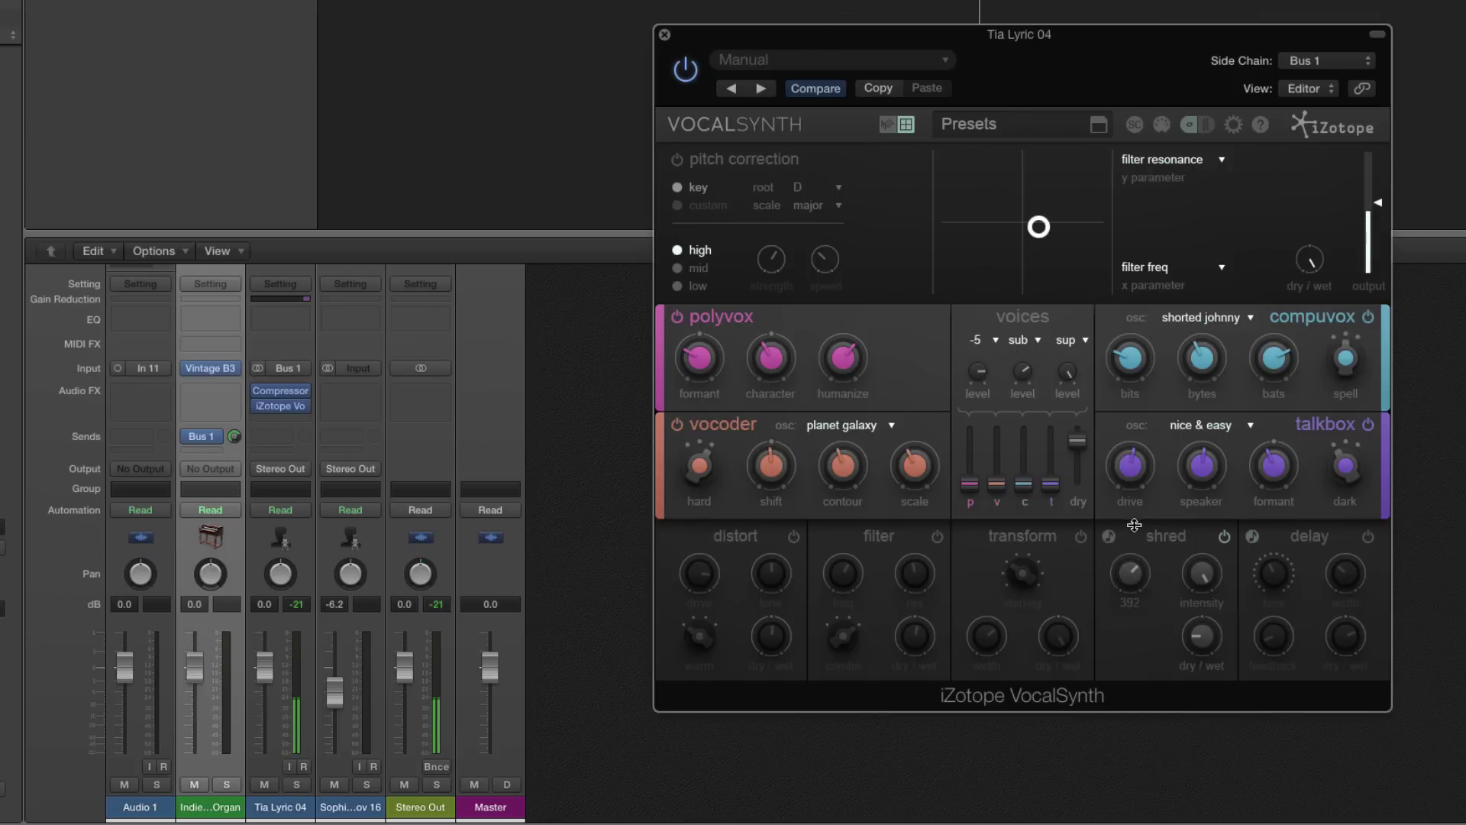
{"action": "left_click_drag", "start_coordinate": [1204, 643], "coordinate": [1205, 576]}
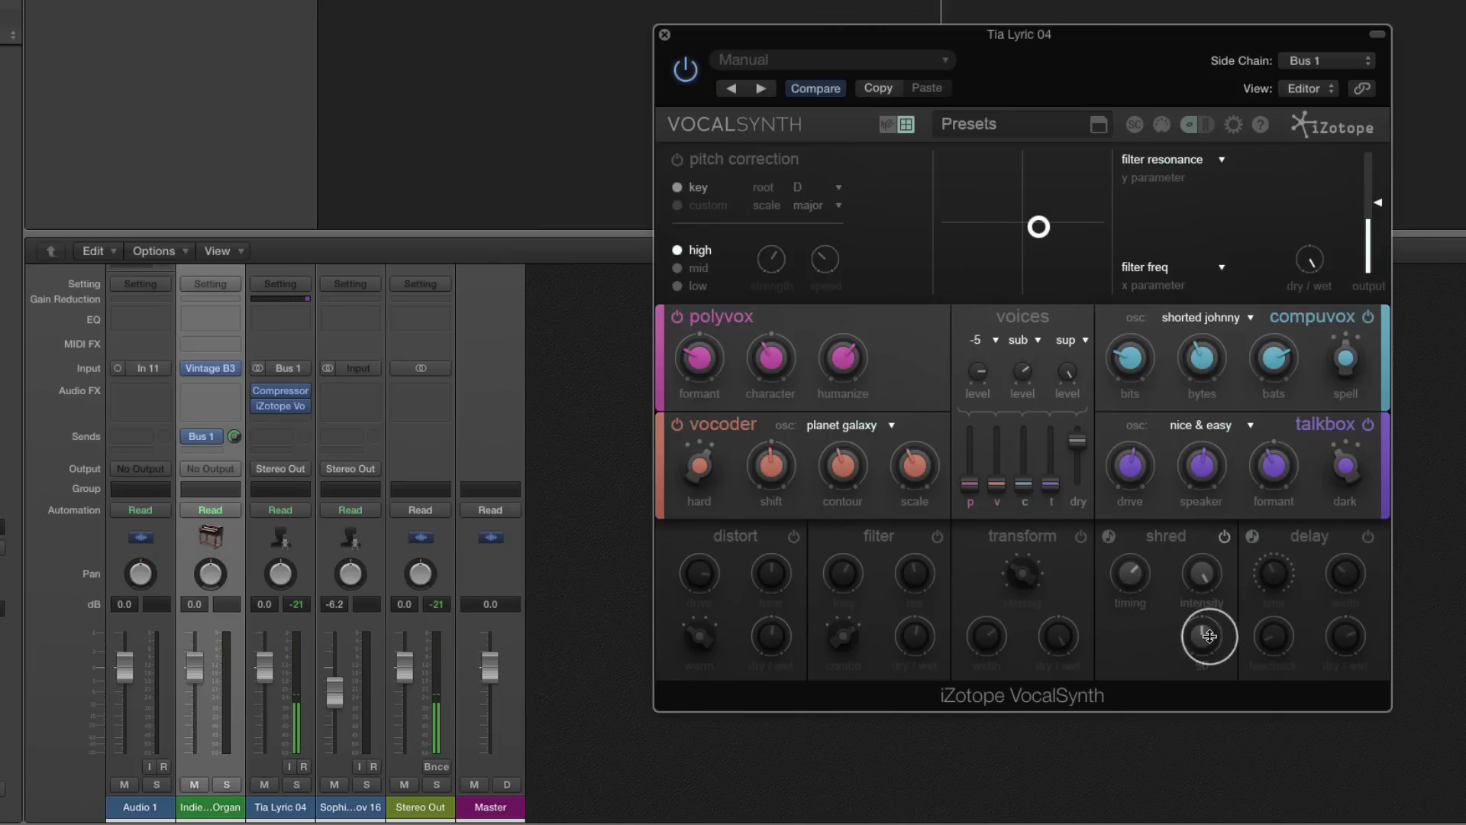
{"action": "mouse_move", "coordinate": [1209, 635]}
{"action": "left_mouse_down"}
{"action": "mouse_move", "coordinate": [1210, 610]}
{"action": "mouse_move", "coordinate": [1201, 651]}
{"action": "left_mouse_up"}
{"action": "mouse_move", "coordinate": [1144, 555]}
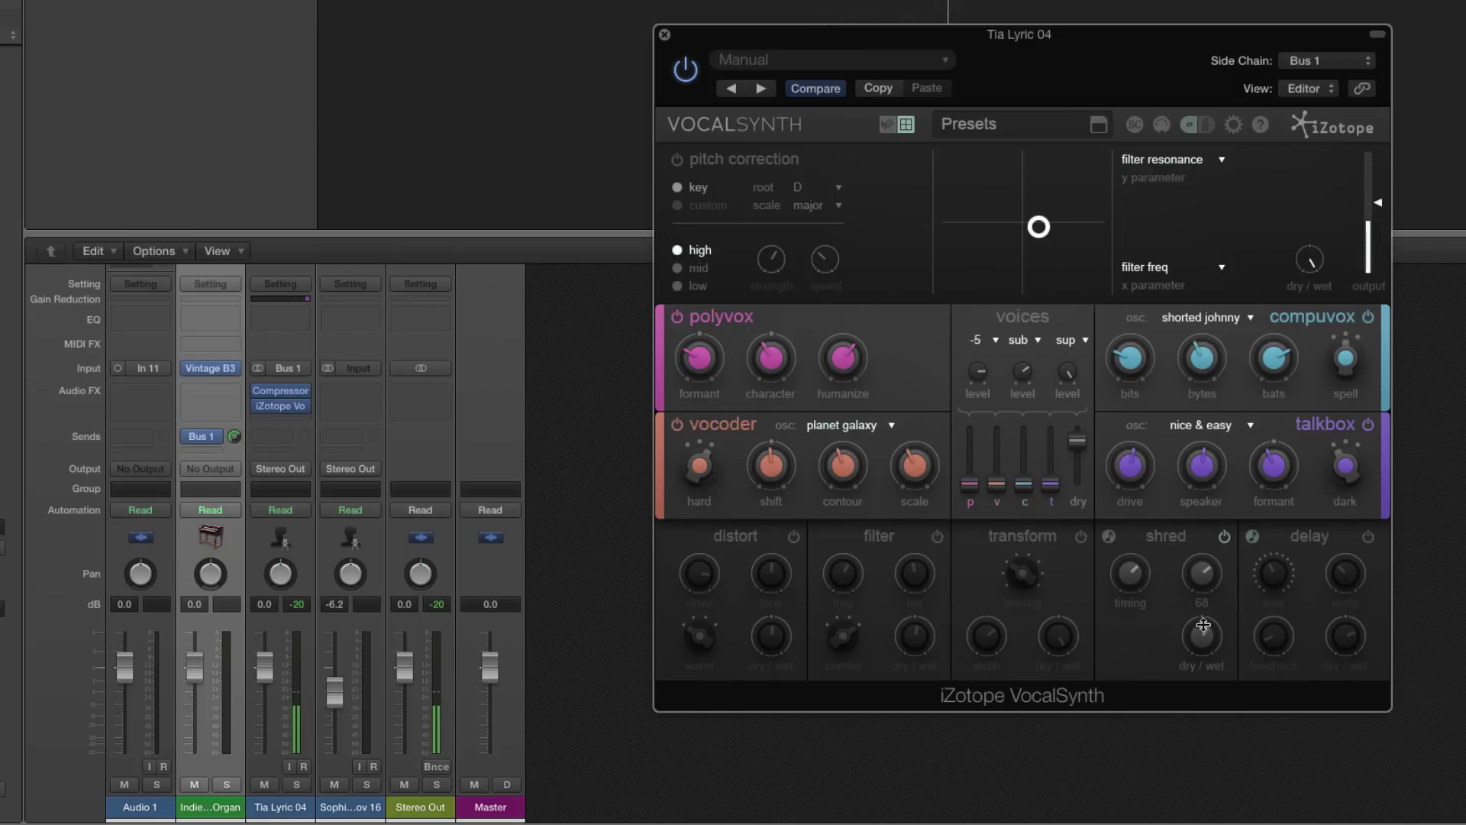
{"action": "left_click_drag", "start_coordinate": [1203, 633], "coordinate": [1203, 704]}
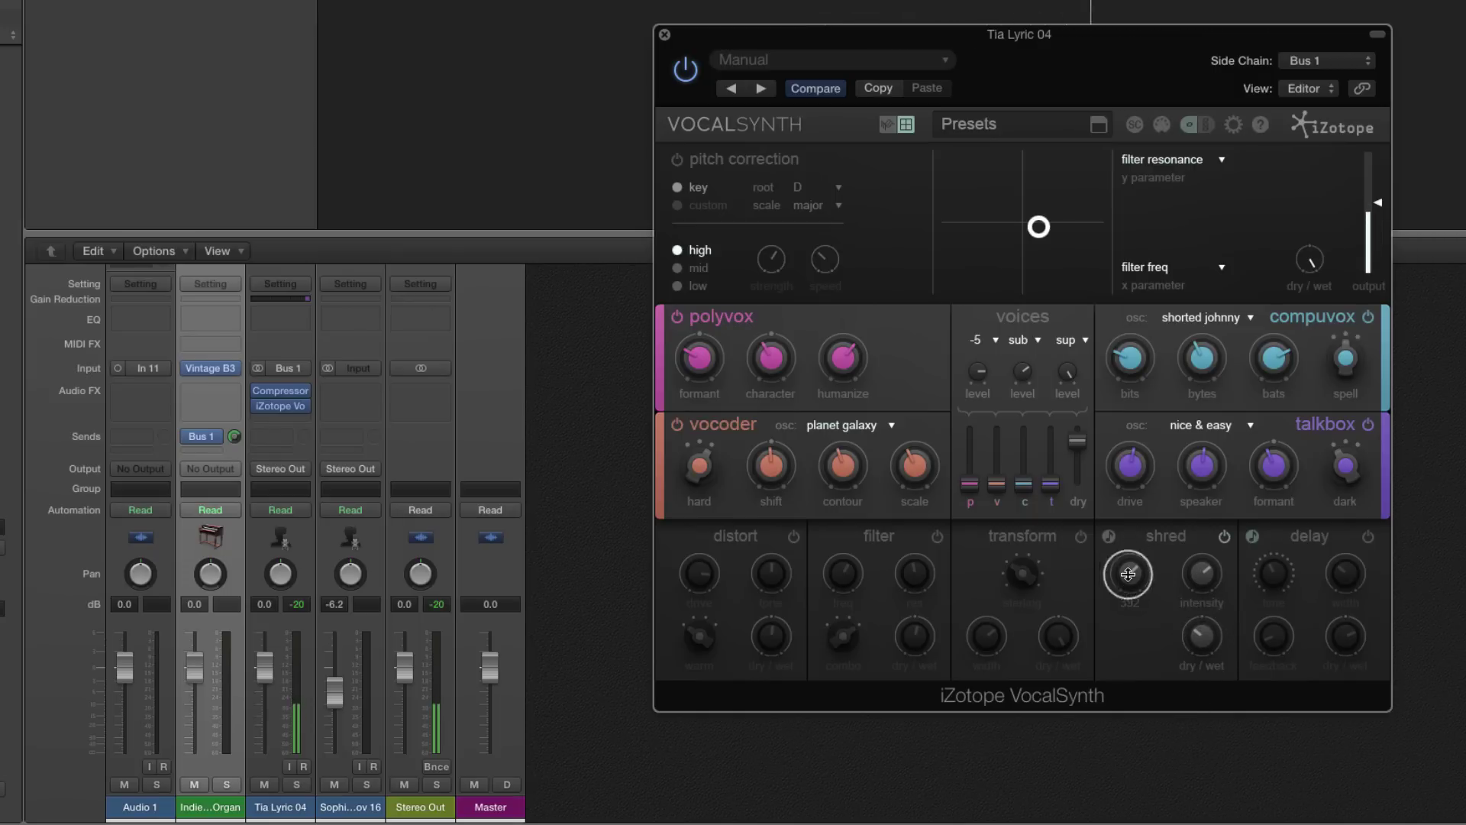
- Sync the shred timing to the tempo at 1/8, set its intensity to 54 and raise its dry/wet mix
{"action": "left_click_drag", "start_coordinate": [1130, 574], "coordinate": [1170, 603]}
{"action": "left_click", "coordinate": [1109, 536]}
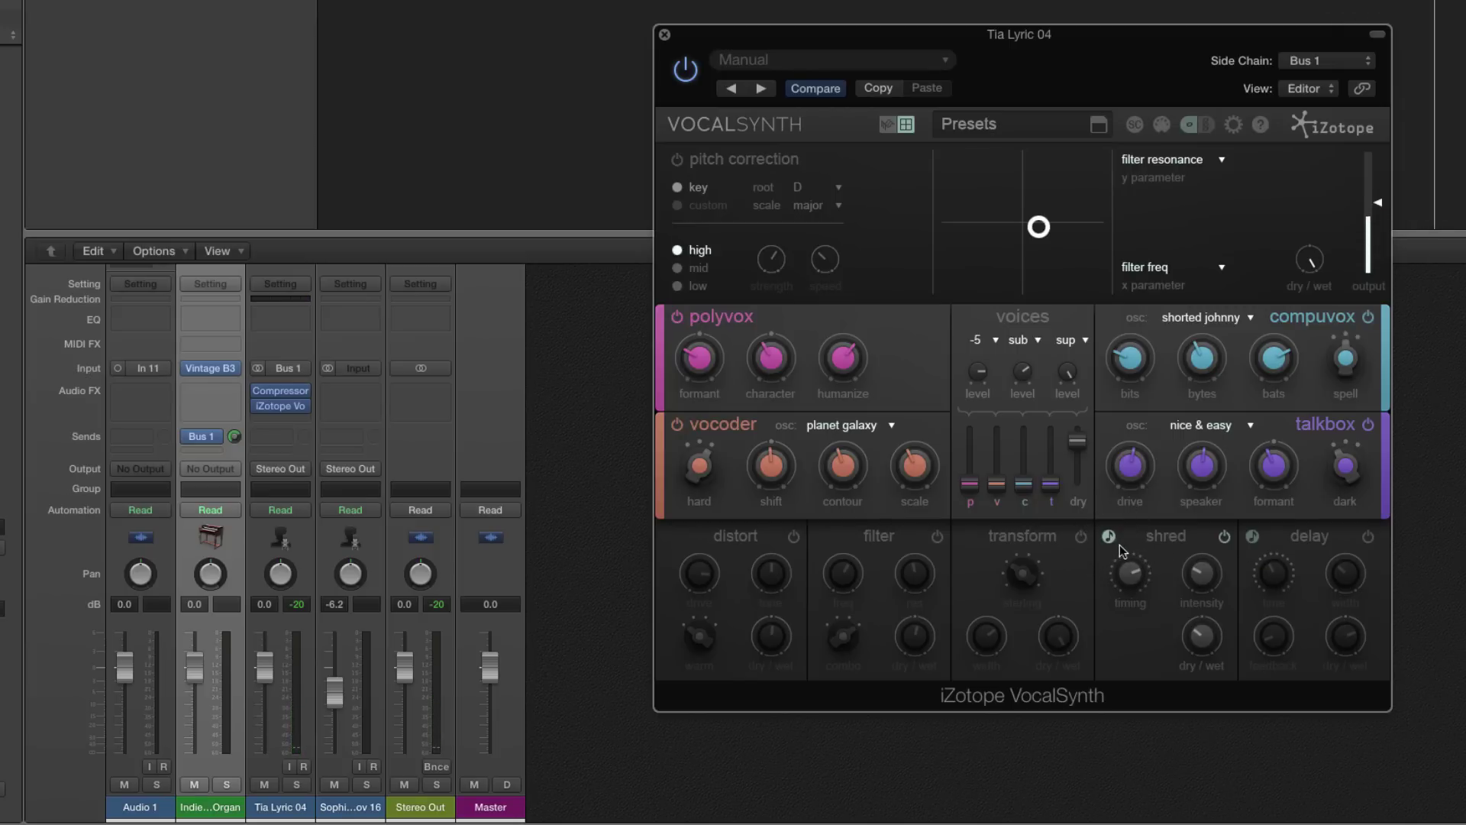
{"action": "left_click_drag", "start_coordinate": [1130, 572], "coordinate": [1136, 671]}
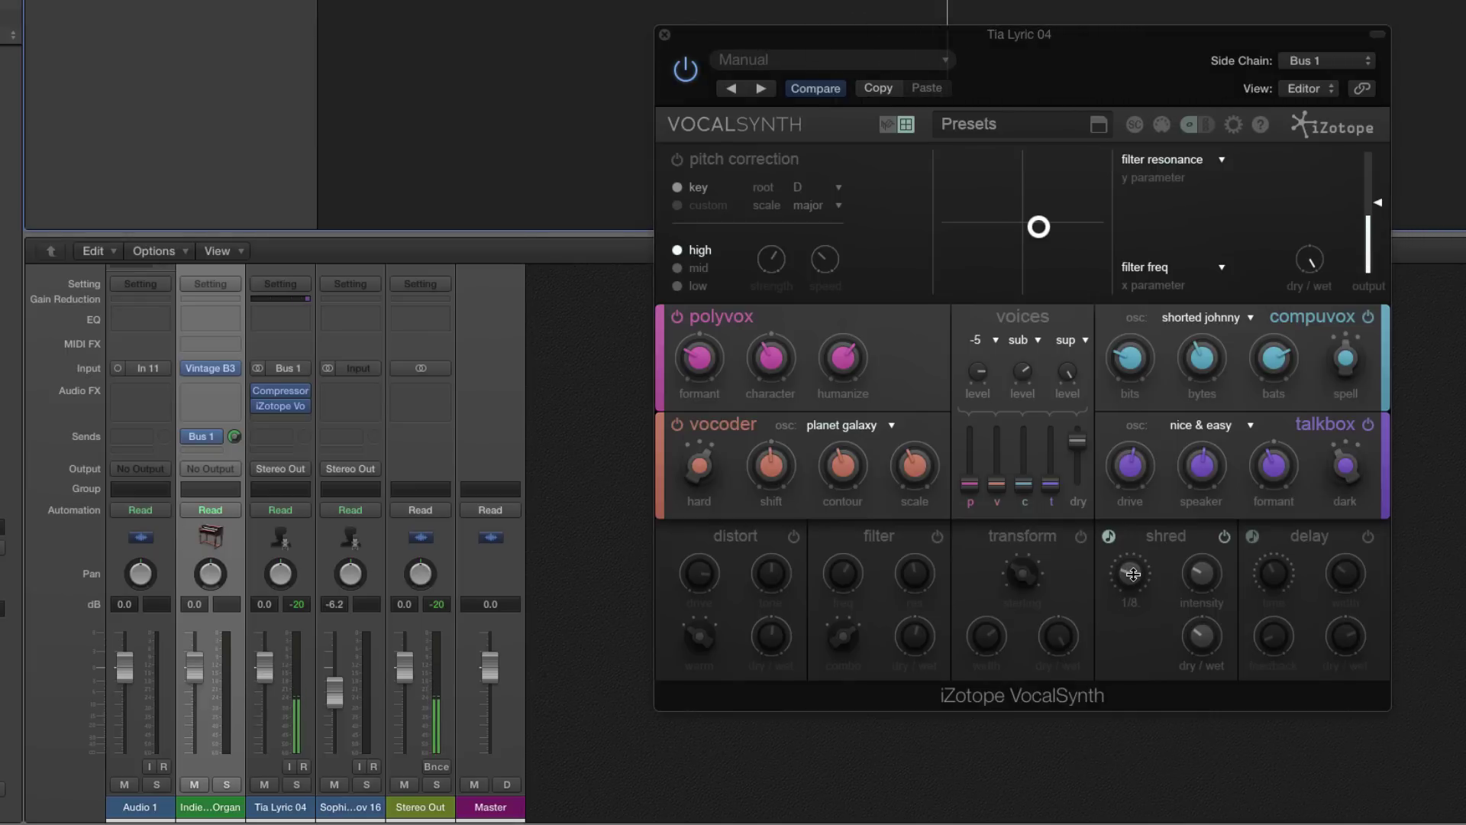
{"action": "left_click_drag", "start_coordinate": [1202, 571], "coordinate": [1214, 524]}
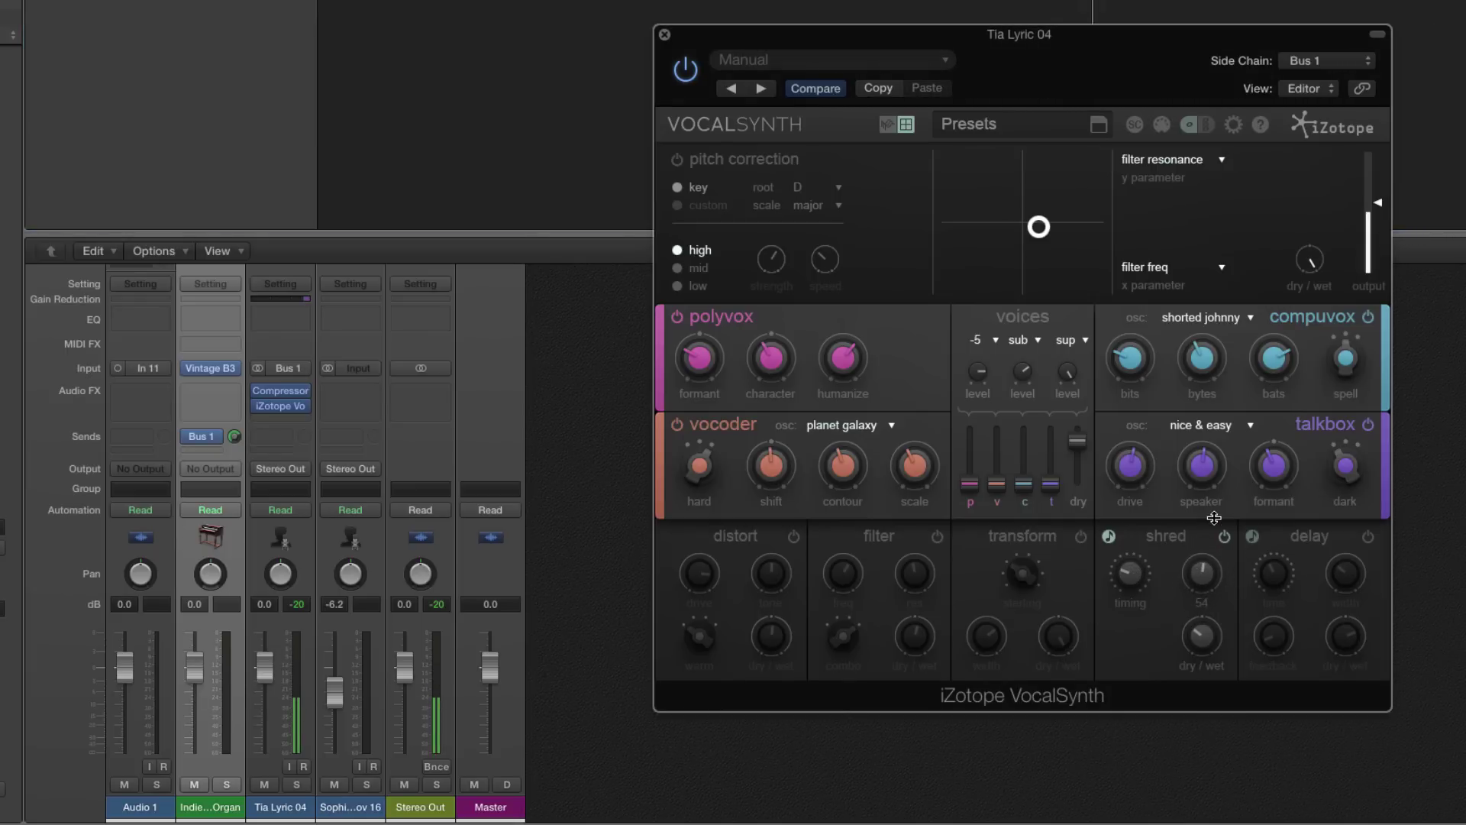
{"action": "left_click_drag", "start_coordinate": [1196, 639], "coordinate": [1204, 539]}
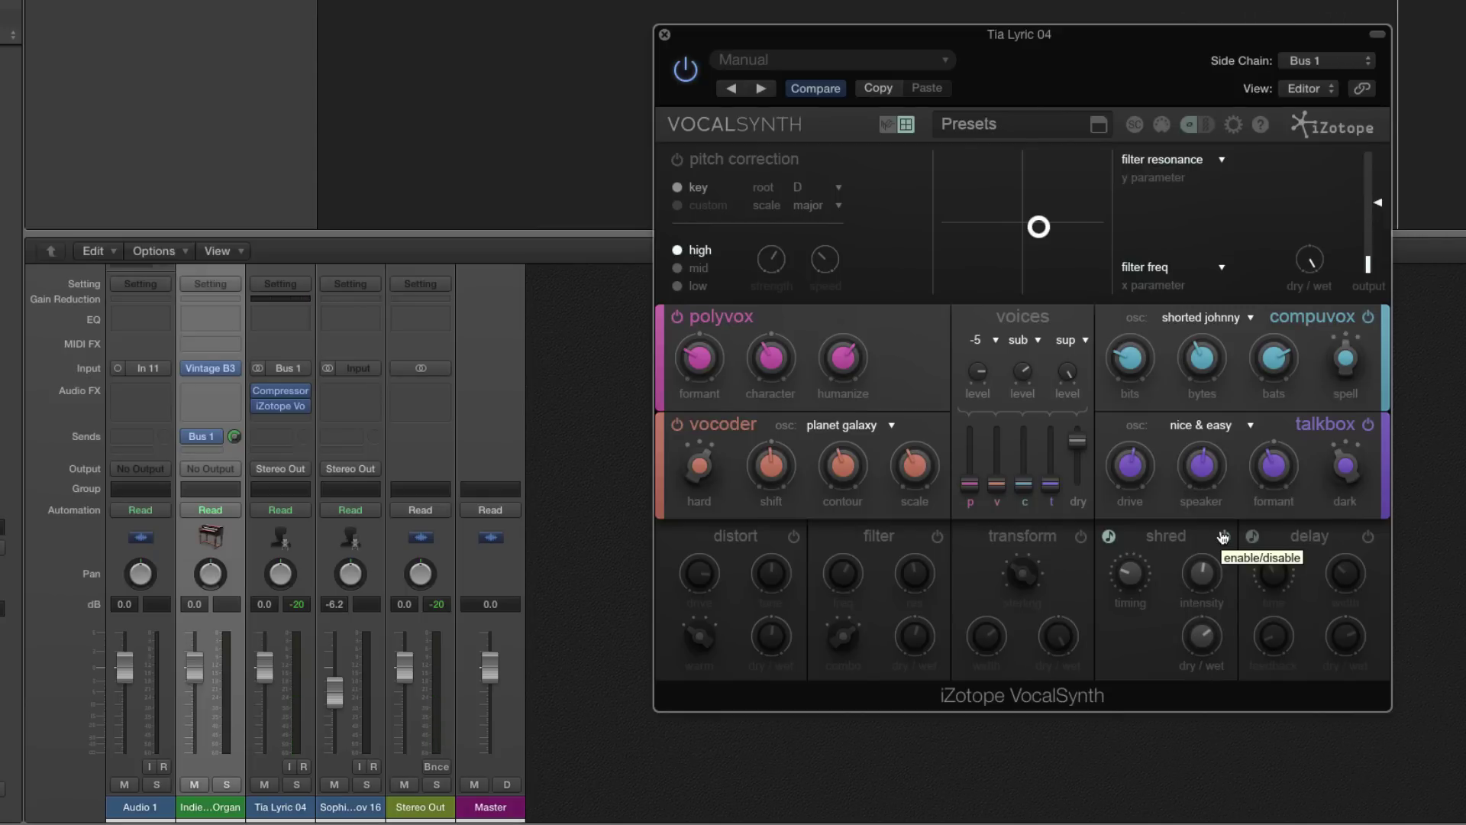
- Replace the shred module with the delay module and adjust its tempo-synced delay time
{"action": "left_click", "coordinate": [1224, 537]}
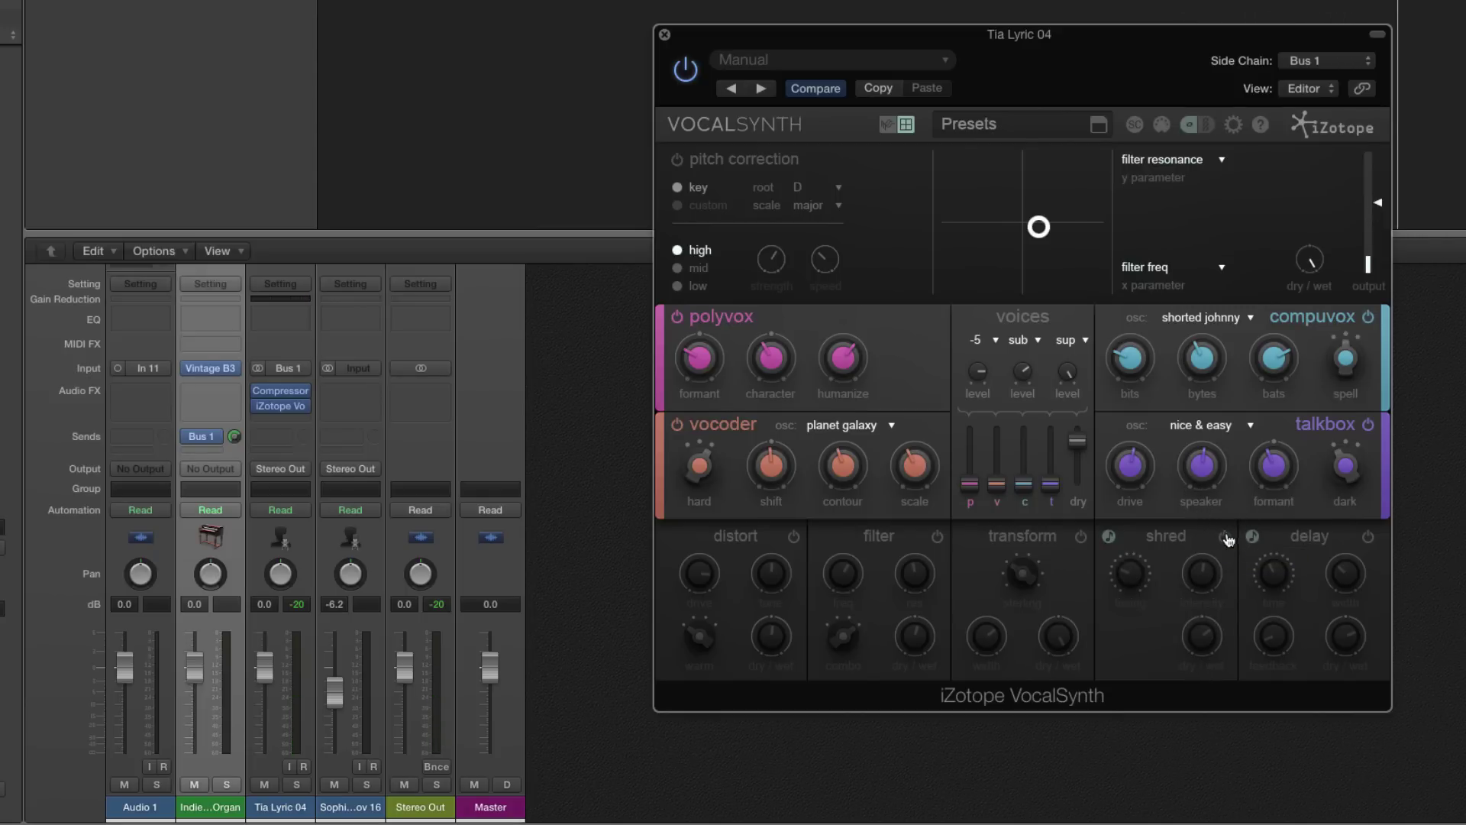
{"action": "left_click", "coordinate": [1368, 539]}
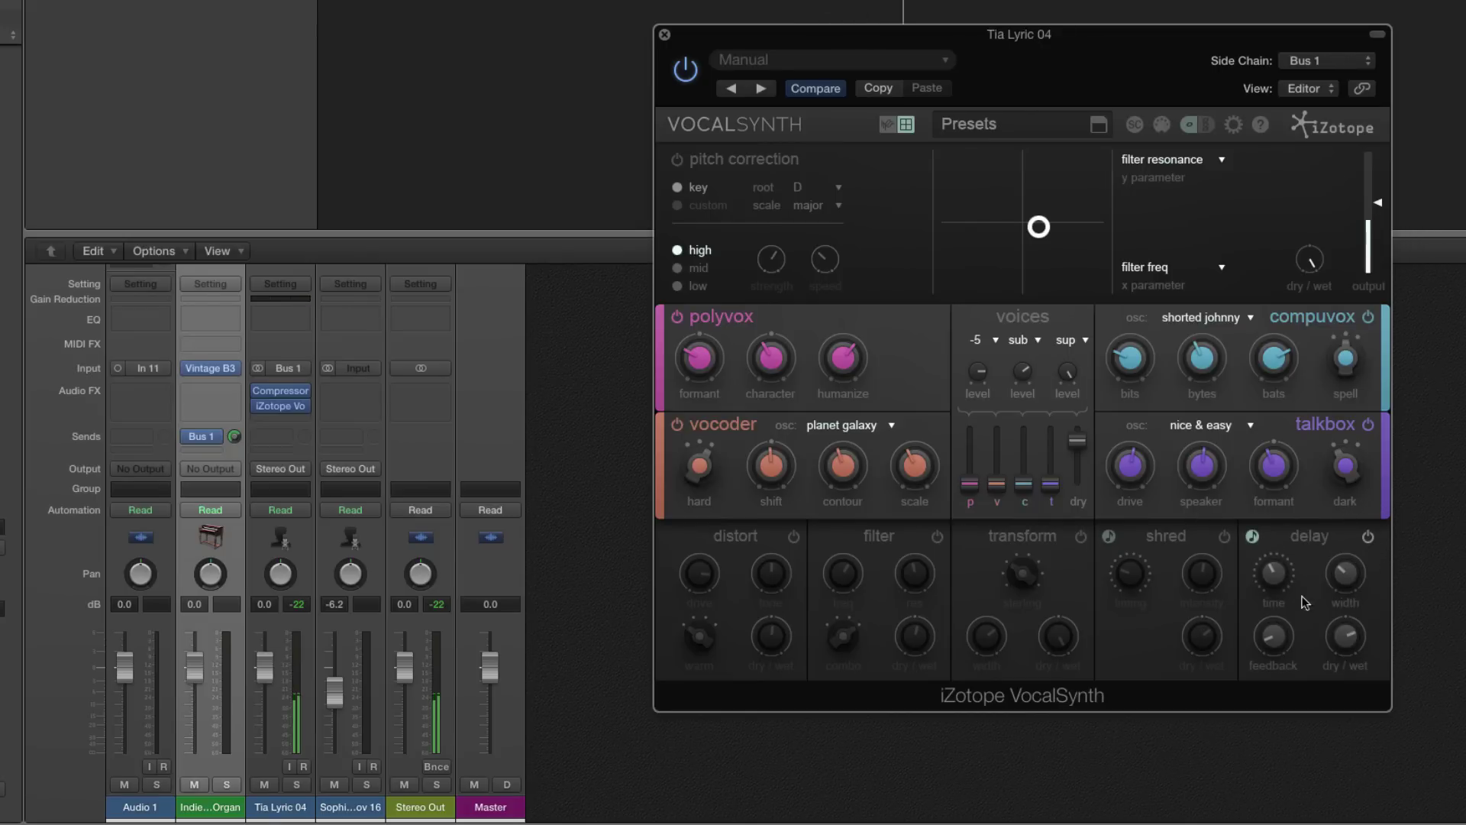
{"action": "left_click", "coordinate": [1252, 537]}
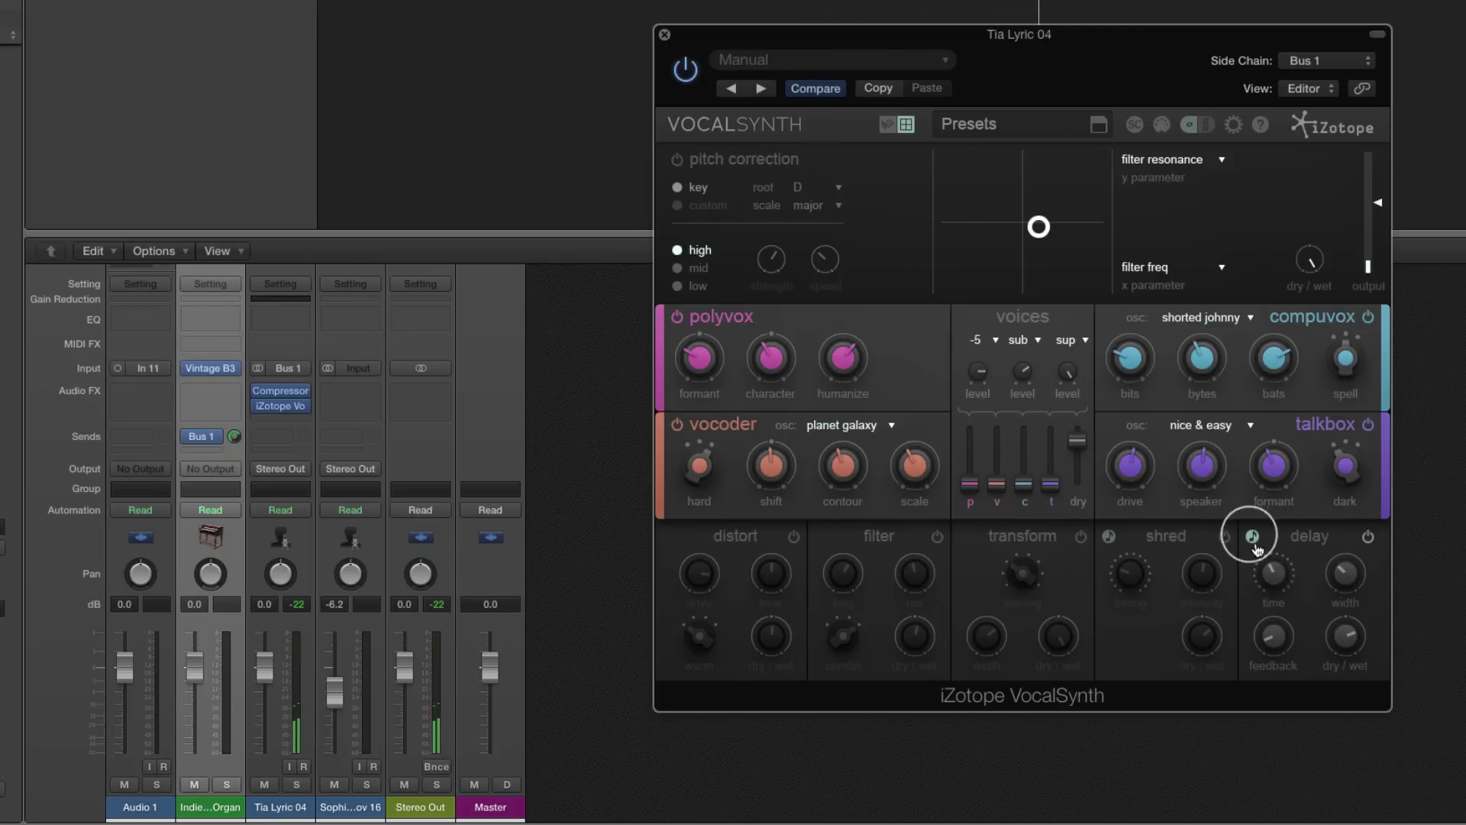
{"action": "mouse_move", "coordinate": [1266, 577]}
{"action": "left_mouse_down"}
{"action": "mouse_move", "coordinate": [1262, 605]}
{"action": "mouse_move", "coordinate": [1290, 578]}
{"action": "left_mouse_up"}
{"action": "key", "text": "space"}
{"action": "left_click", "coordinate": [1253, 537]}
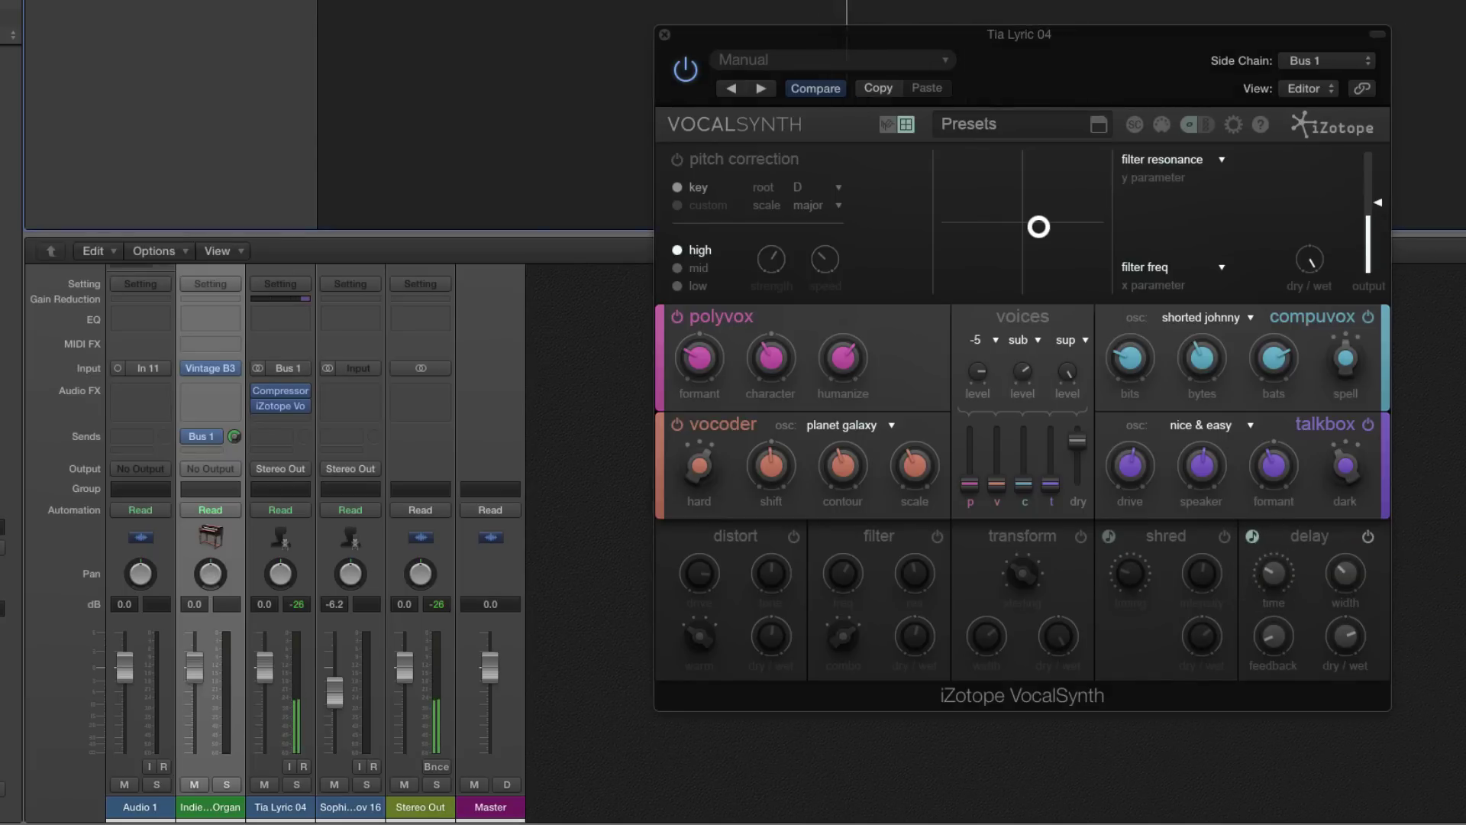
- Lower the delay's dry/wet mix to 33 and set its width to 123
{"action": "left_click_drag", "start_coordinate": [1345, 636], "coordinate": [1342, 697]}
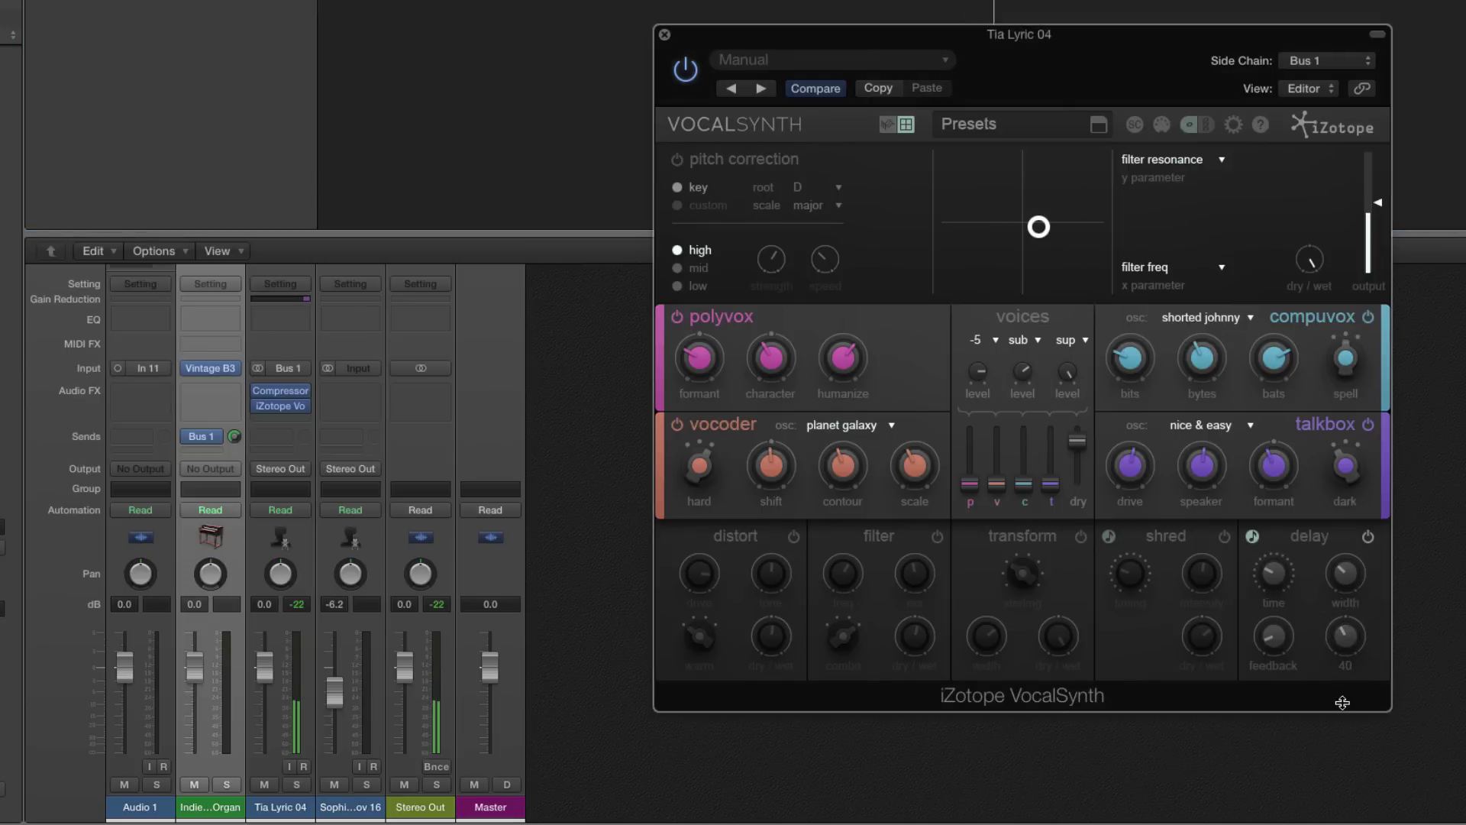
{"action": "left_click_drag", "start_coordinate": [1344, 571], "coordinate": [1355, 507]}
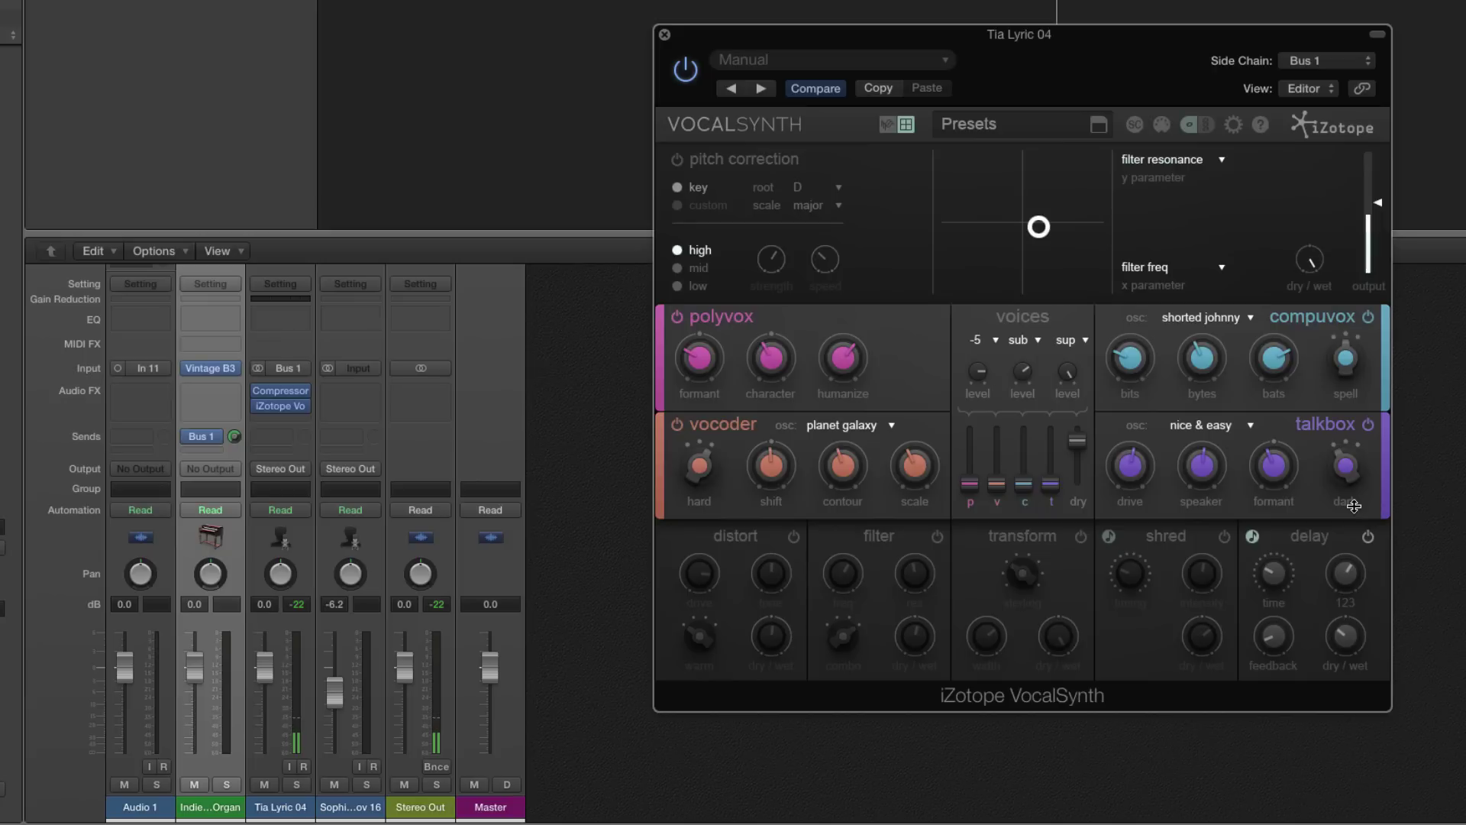
{"action": "mouse_move", "coordinate": [1343, 632]}
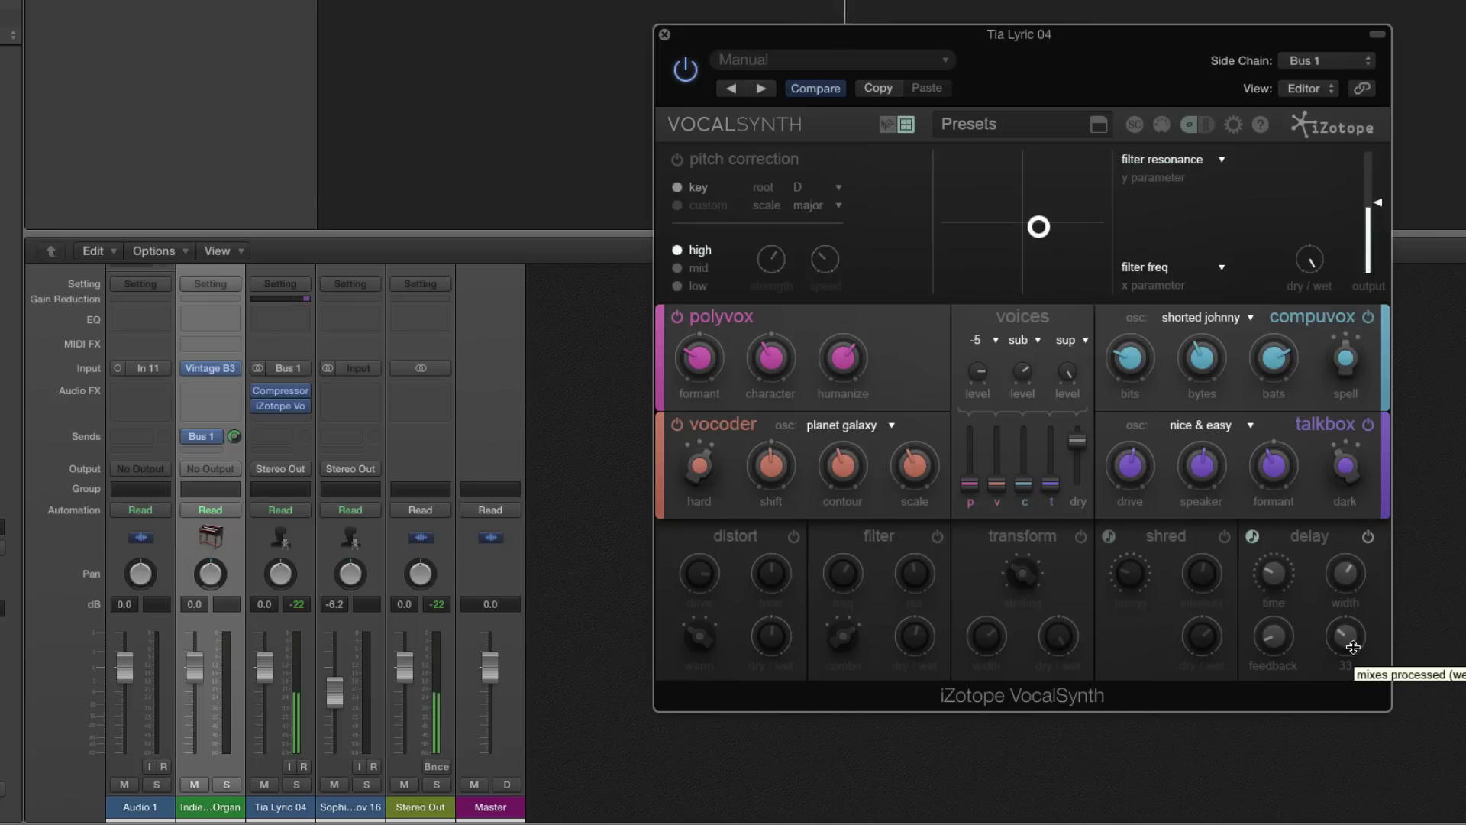
- Raise the polyvox fader and set the talkbox fader to 51 to blend them with the delayed vocal
{"action": "left_click", "coordinate": [968, 487]}
{"action": "left_click_drag", "start_coordinate": [968, 488], "coordinate": [972, 453]}
{"action": "left_click_drag", "start_coordinate": [1050, 484], "coordinate": [1054, 457]}
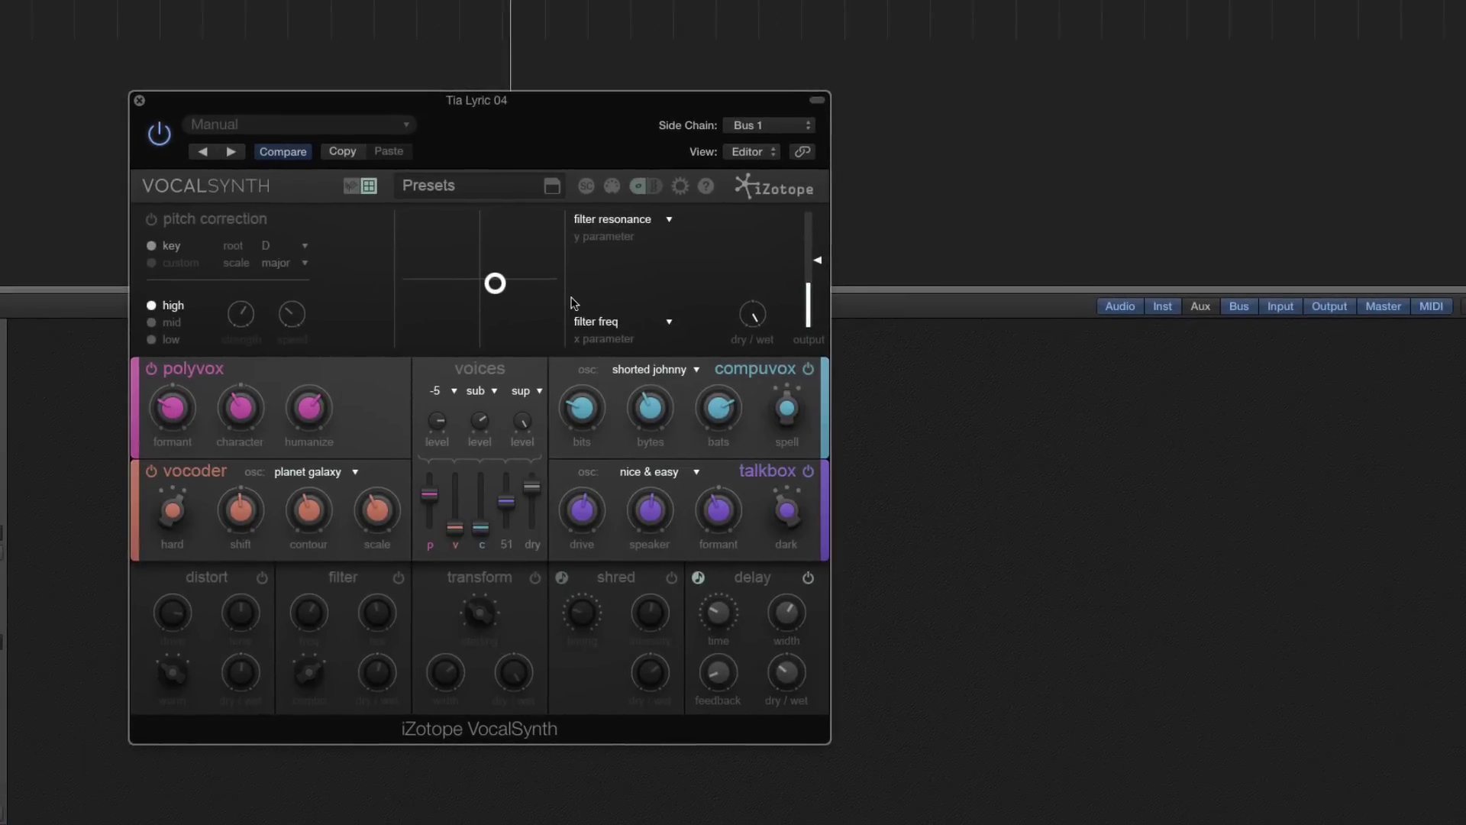
- Open the preset browser and load the Jungle Hunter preset from the Nostalgic folder
{"action": "left_click", "coordinate": [450, 188]}
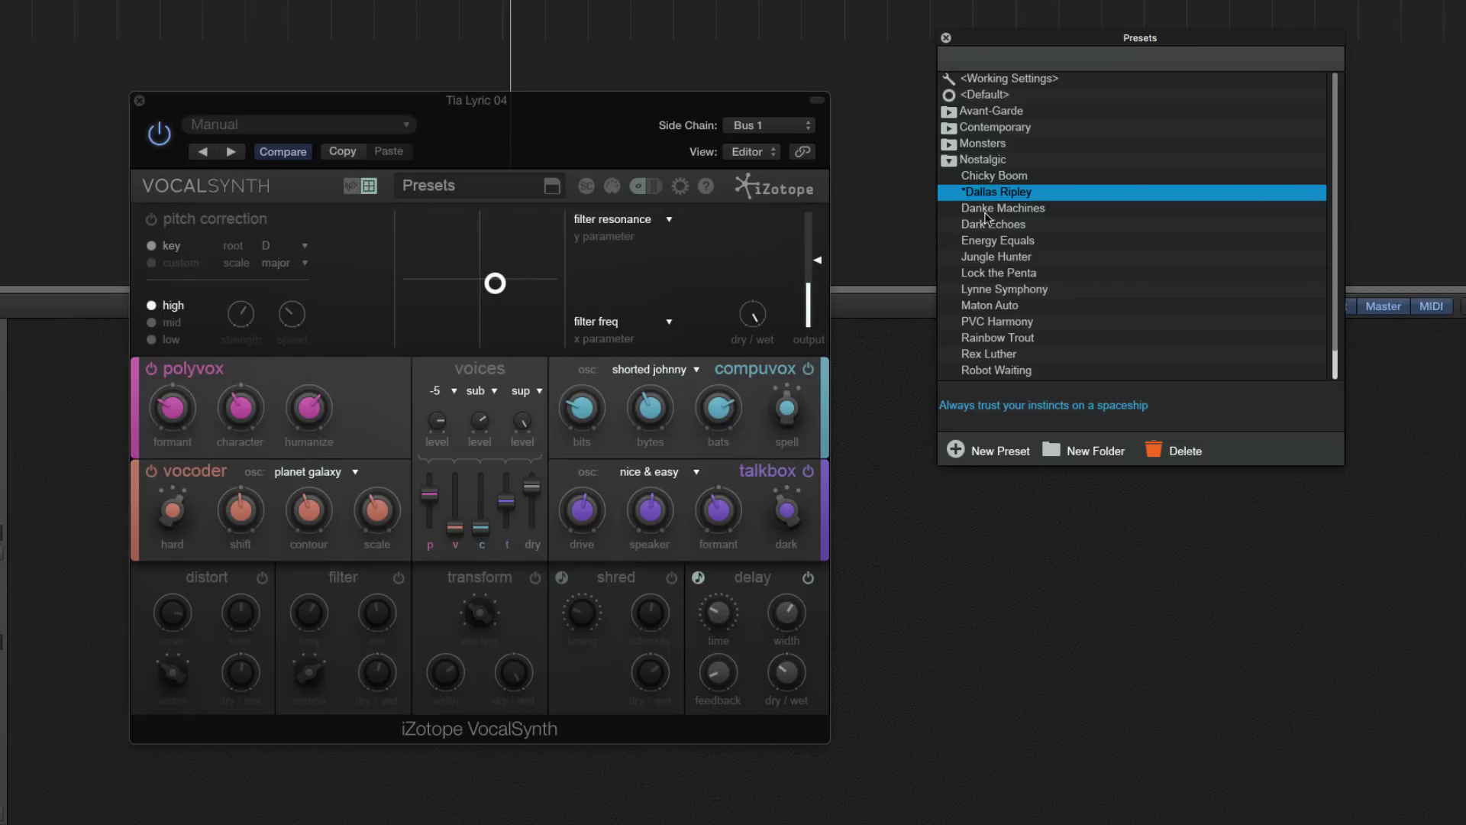
{"action": "scroll", "coordinate": [1003, 231], "scroll_direction": "down", "scroll_amount": 1}
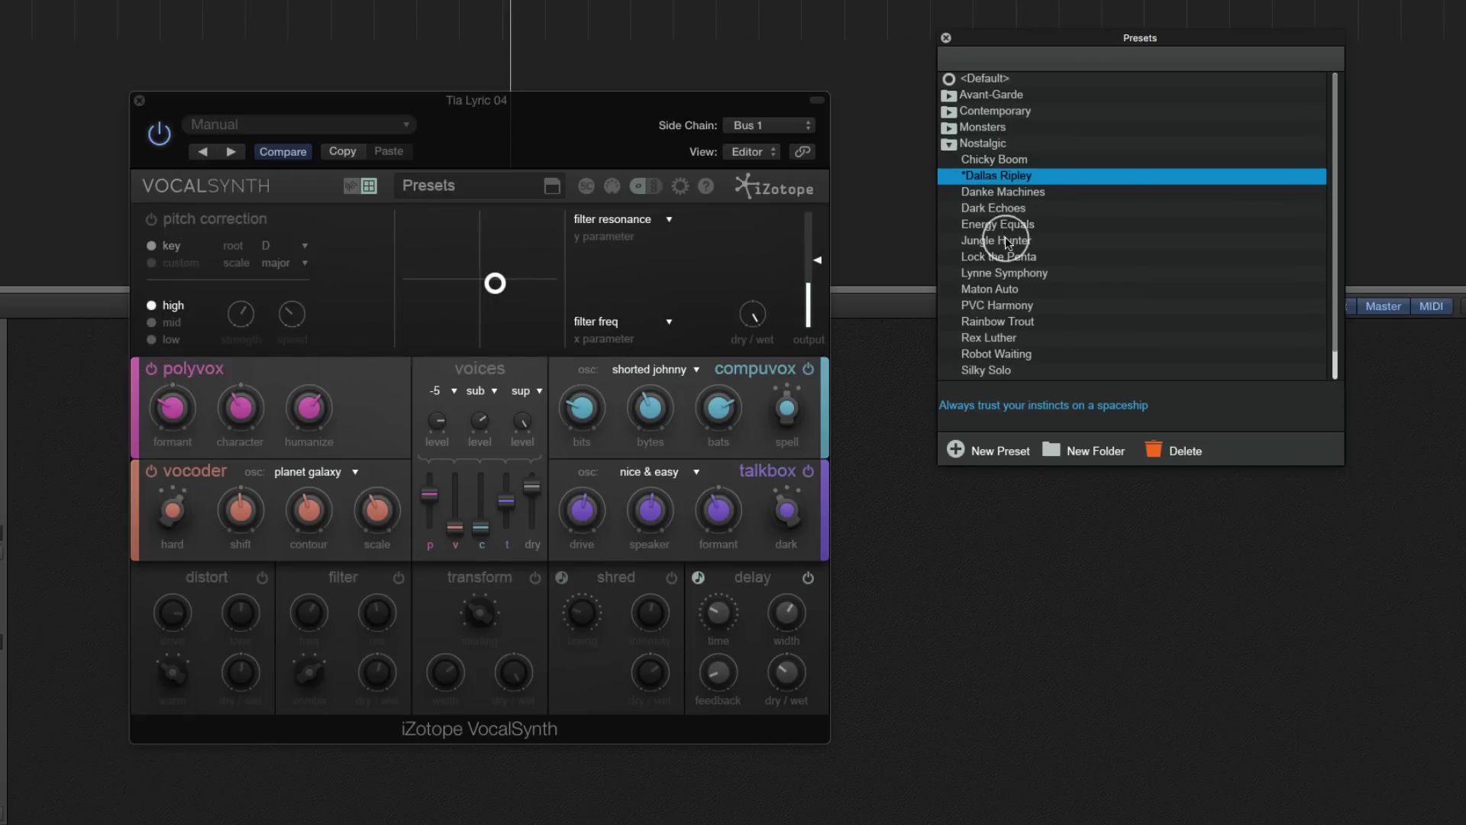
{"action": "left_click", "coordinate": [1005, 238]}
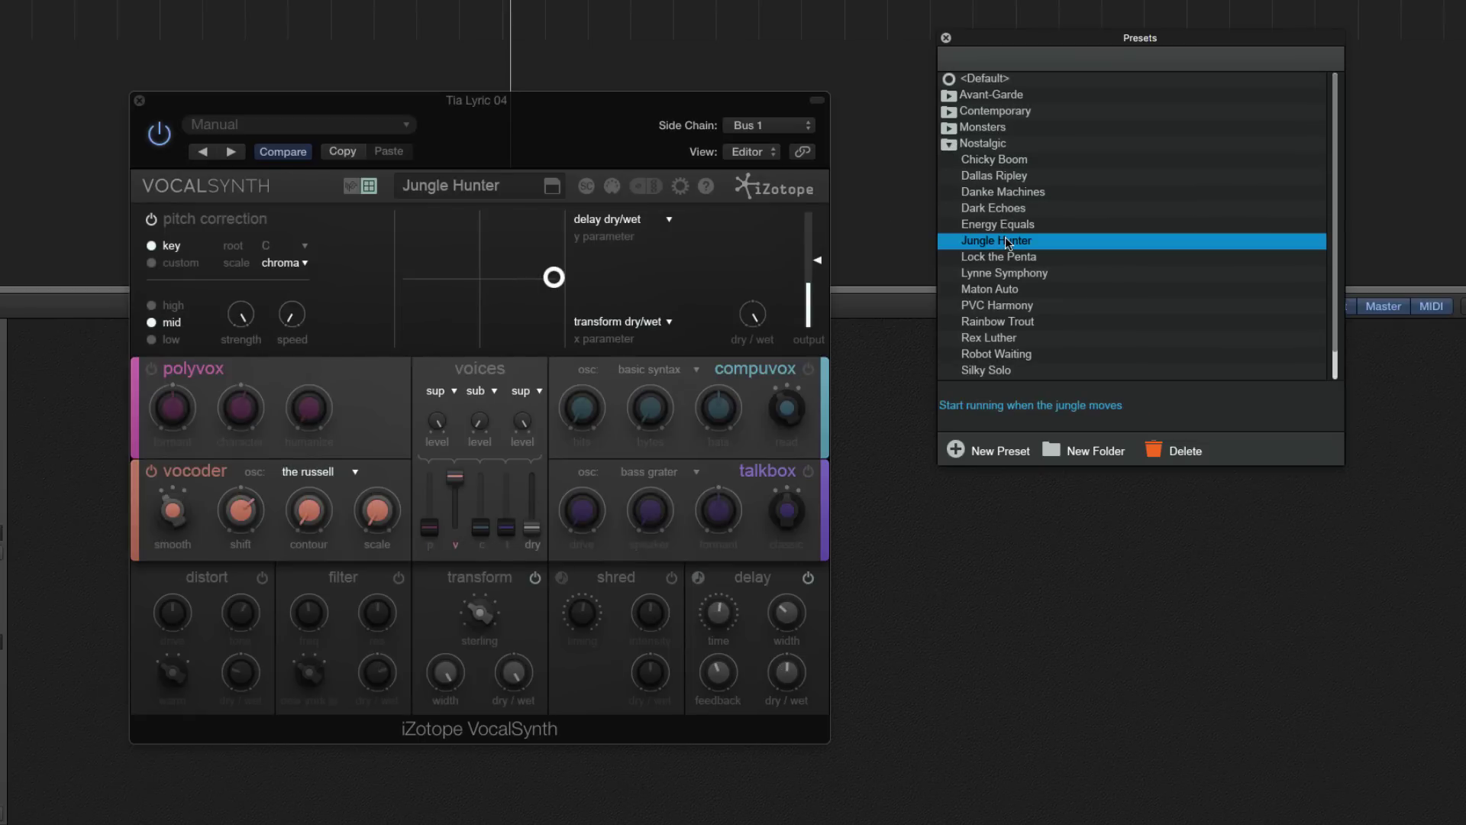
- Expand the Contemporary and Avant-Garde preset folders and load Geists of Polter for an audition
{"action": "left_click", "coordinate": [947, 107]}
{"action": "left_click", "coordinate": [947, 96]}
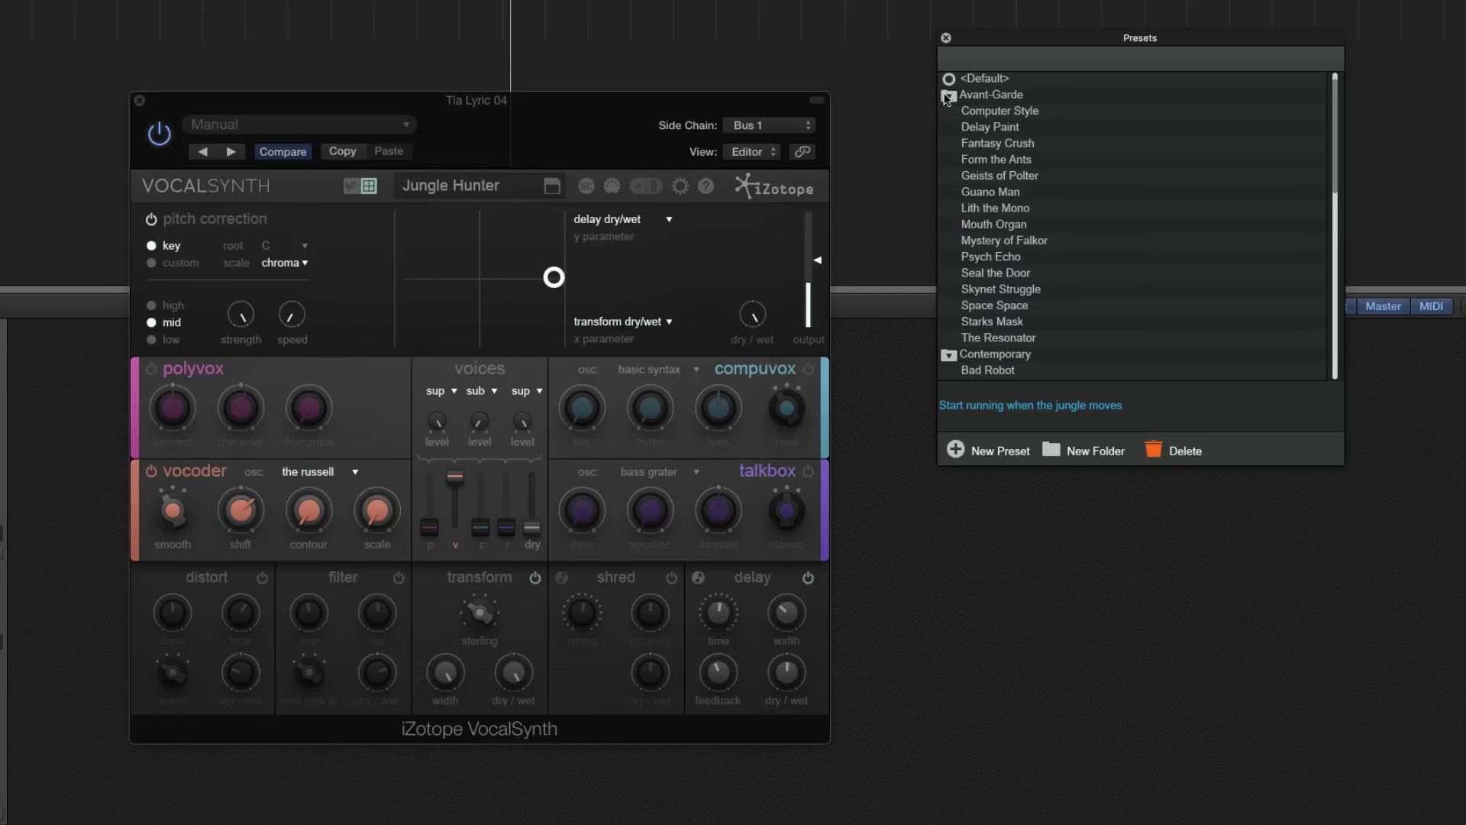
{"action": "left_click", "coordinate": [996, 172]}
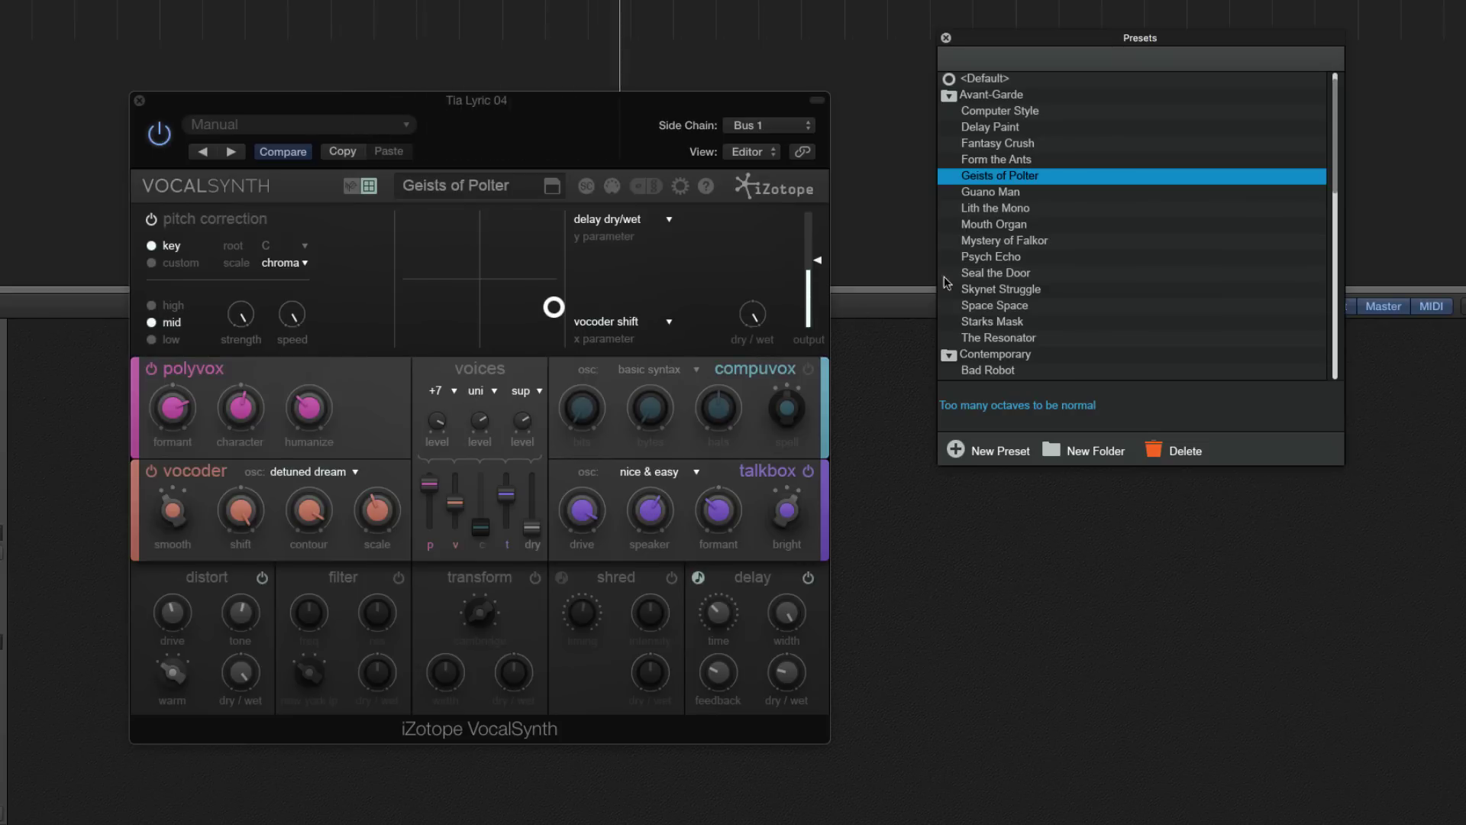
{"action": "left_click", "coordinate": [1039, 215]}
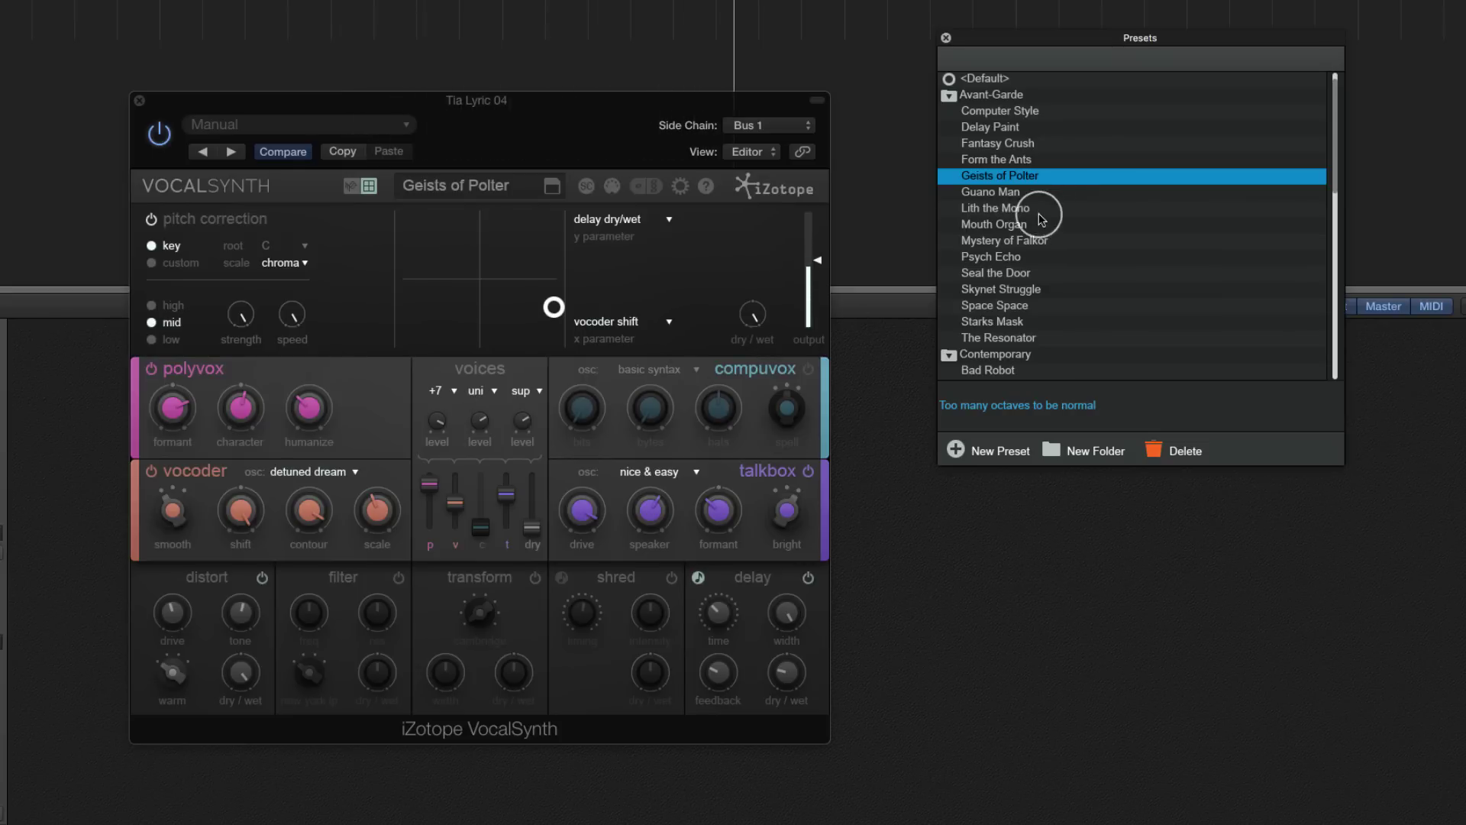